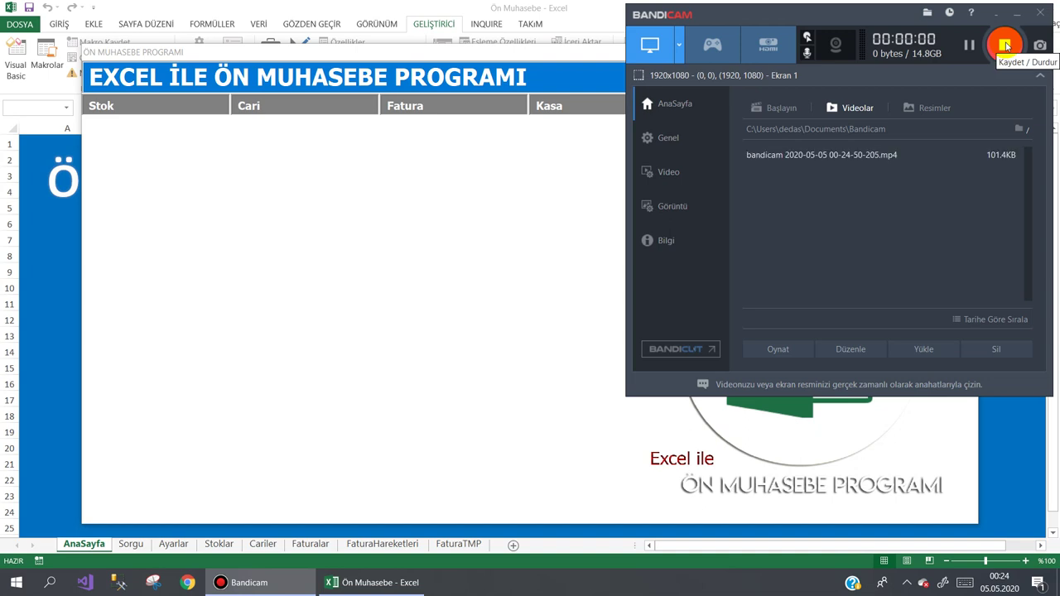
- Close the ÖN MUHASEBE PROGRAMI form via Diğer > Kapat and open the Visual Basic editor
click(1004, 45)
click(1017, 17)
mouse_move(869, 116)
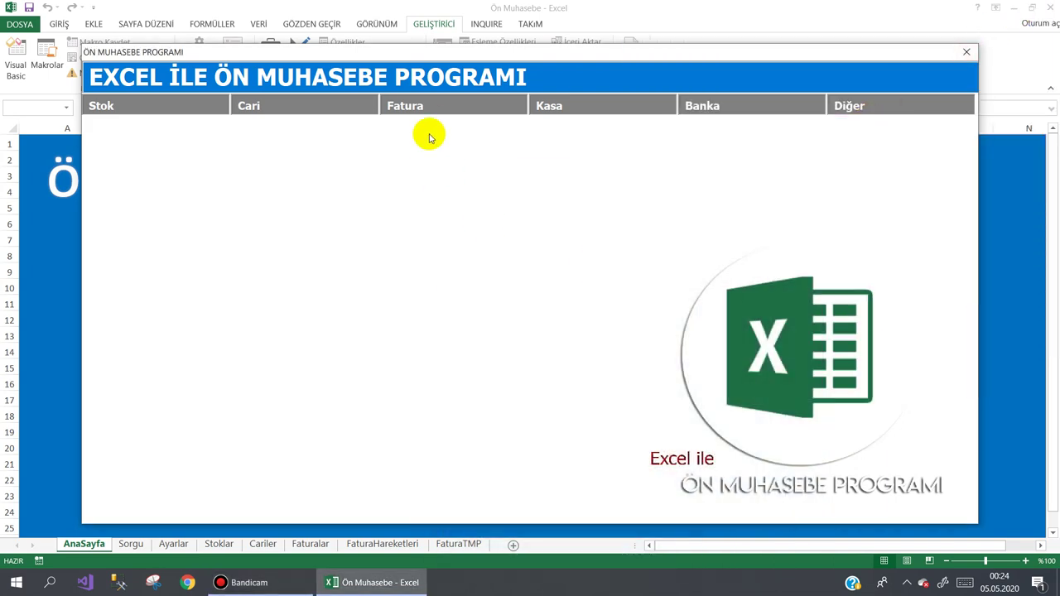
mouse_move(785, 91)
mouse_move(942, 277)
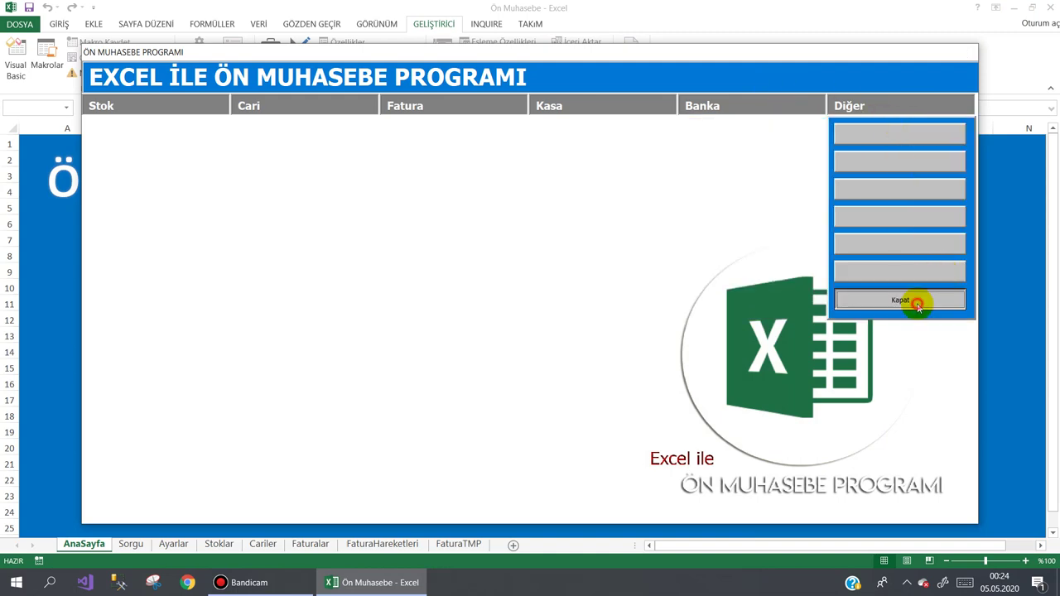
click(918, 305)
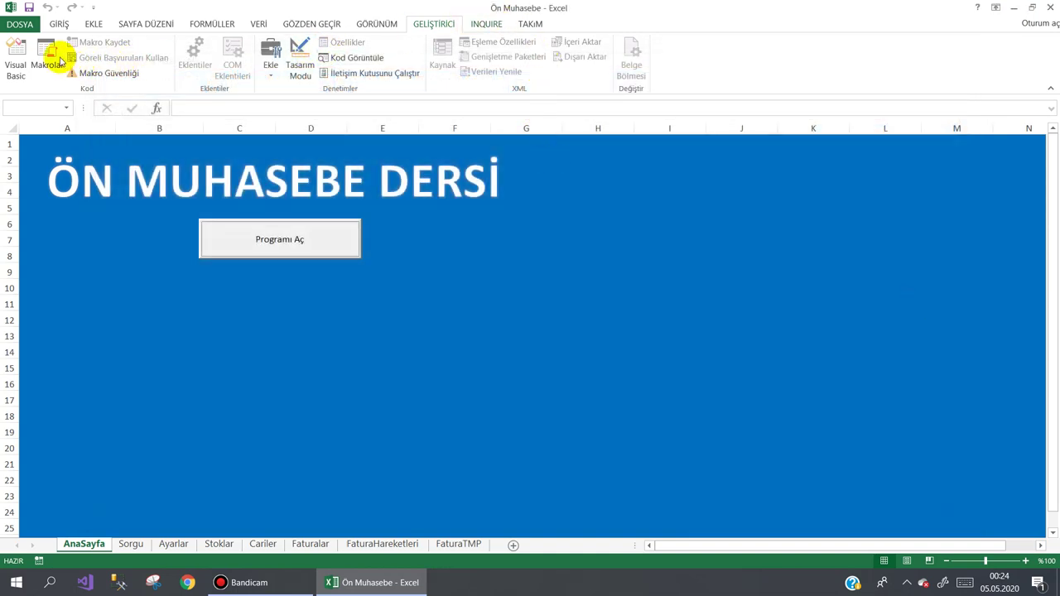
click(16, 56)
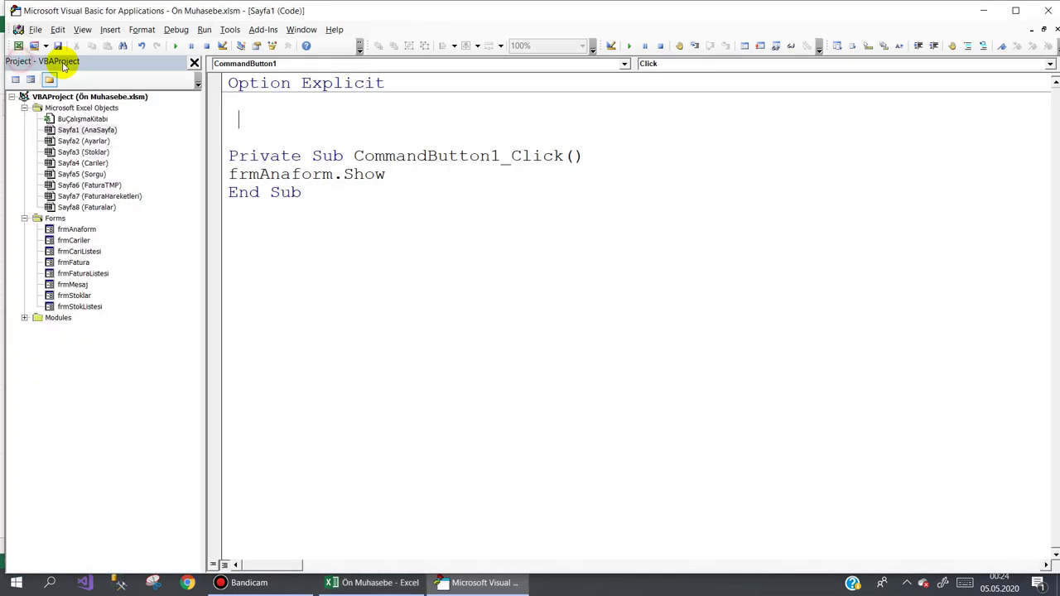
- Open the btnEkle click code of the frmFatura invoice form
click(80, 307)
double_click(83, 273)
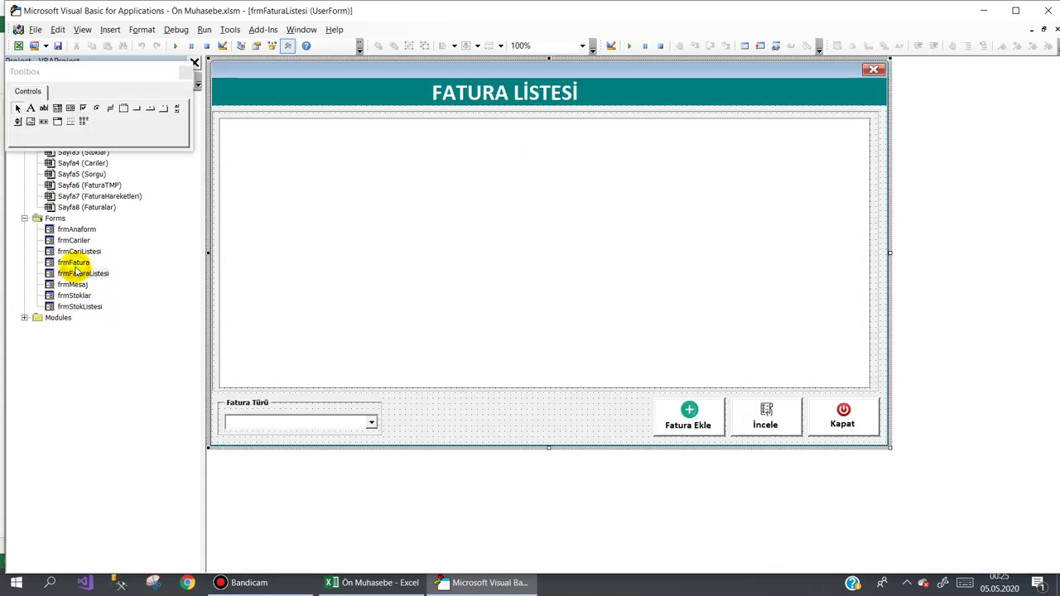
double_click(75, 263)
double_click(989, 260)
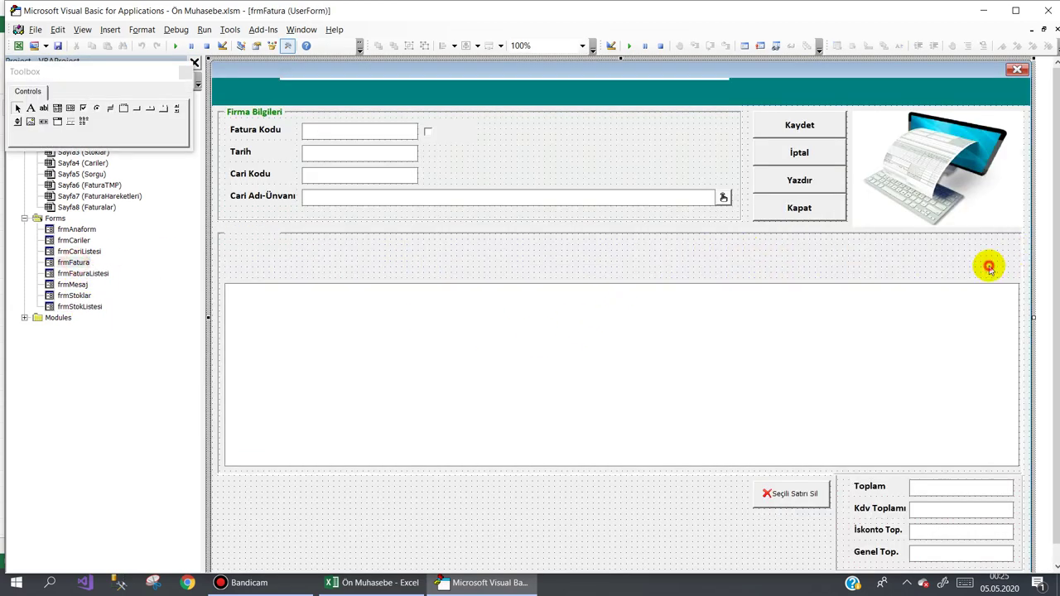
drag(1056, 128, 1055, 157)
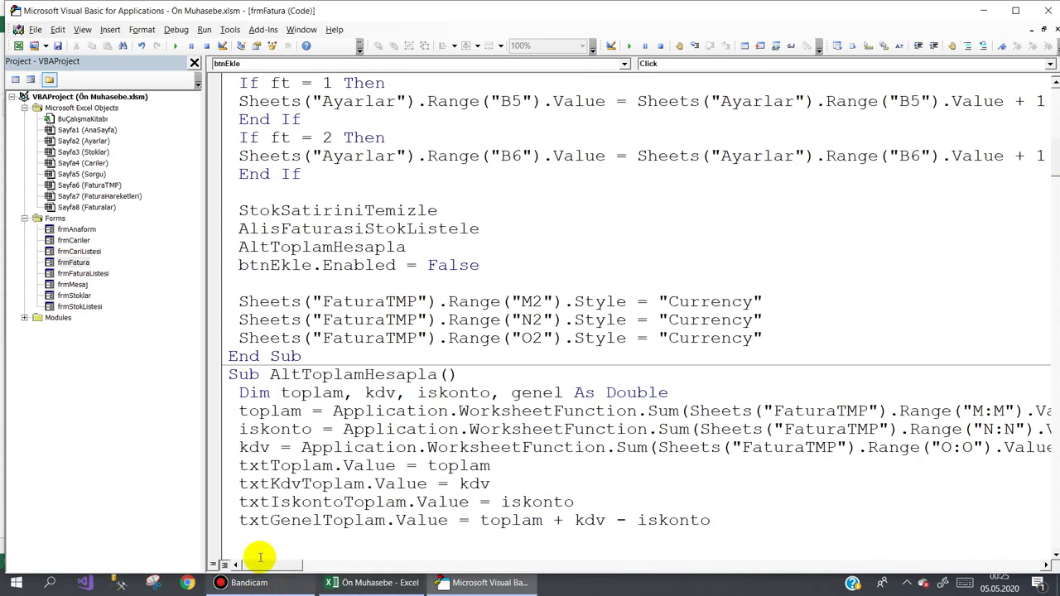
drag(274, 566, 292, 566)
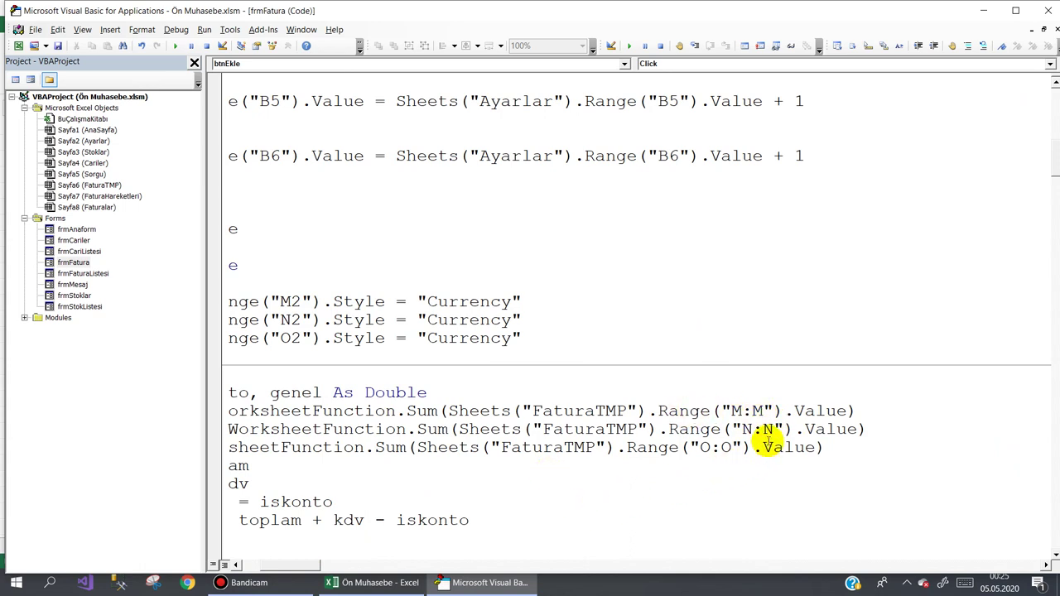
- Remove .Value after Range("M:M"), Range("N:N") and Range("O:O") in AltToplamHesapla, then return to Excel
drag(783, 410, 850, 412)
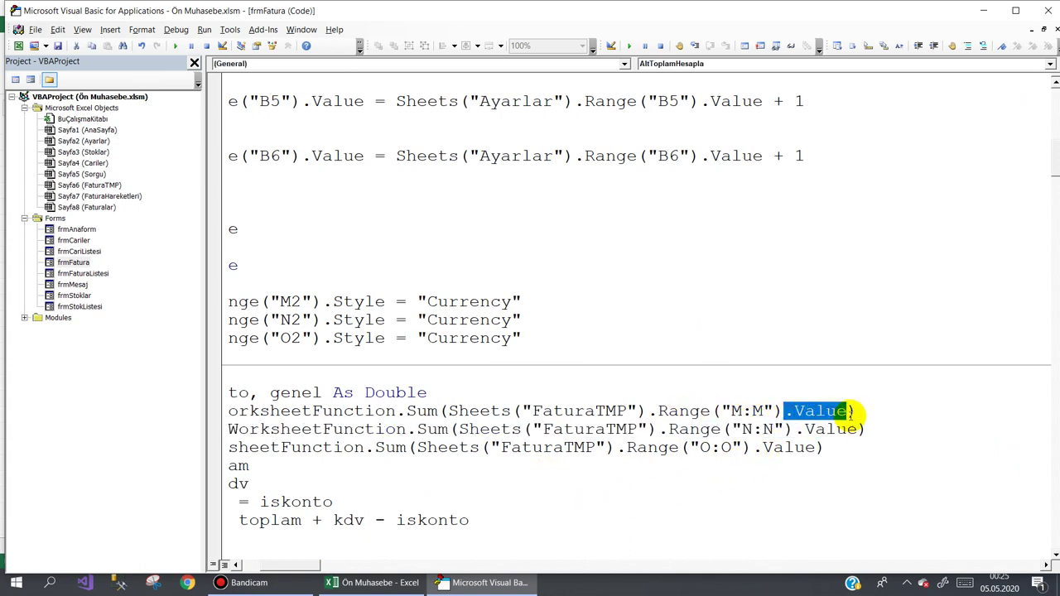
key(Delete)
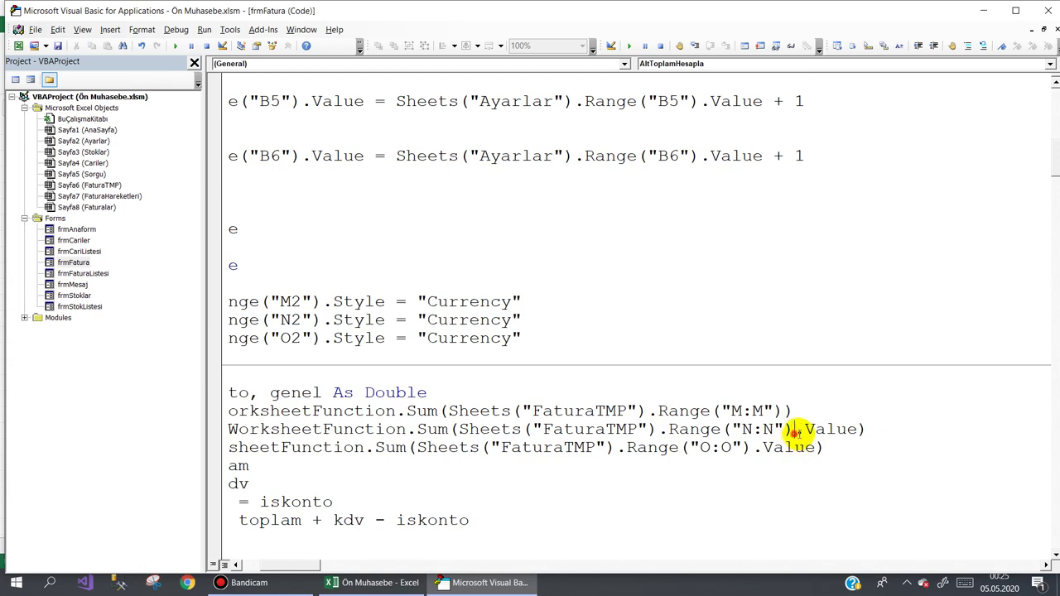
drag(795, 432, 843, 431)
key(Delete)
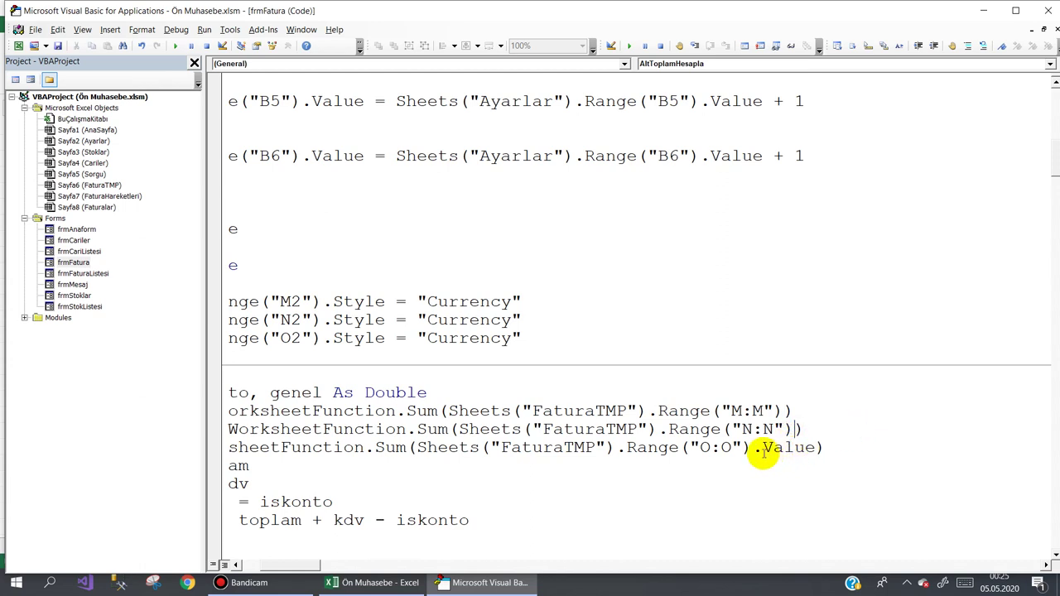
drag(751, 448, 822, 448)
key(Delete)
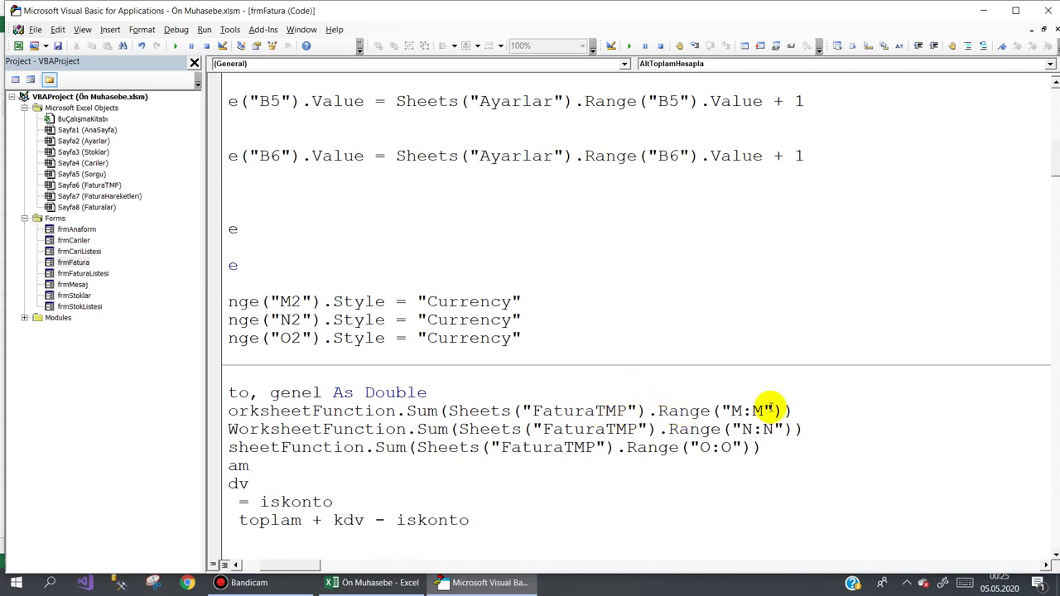
drag(778, 410, 666, 410)
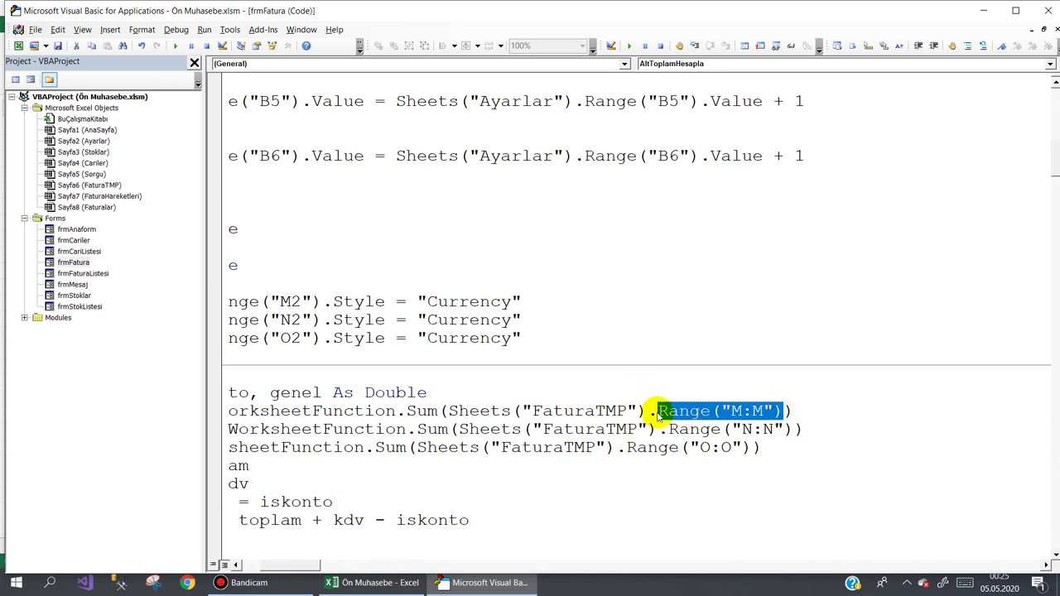
drag(307, 566, 266, 566)
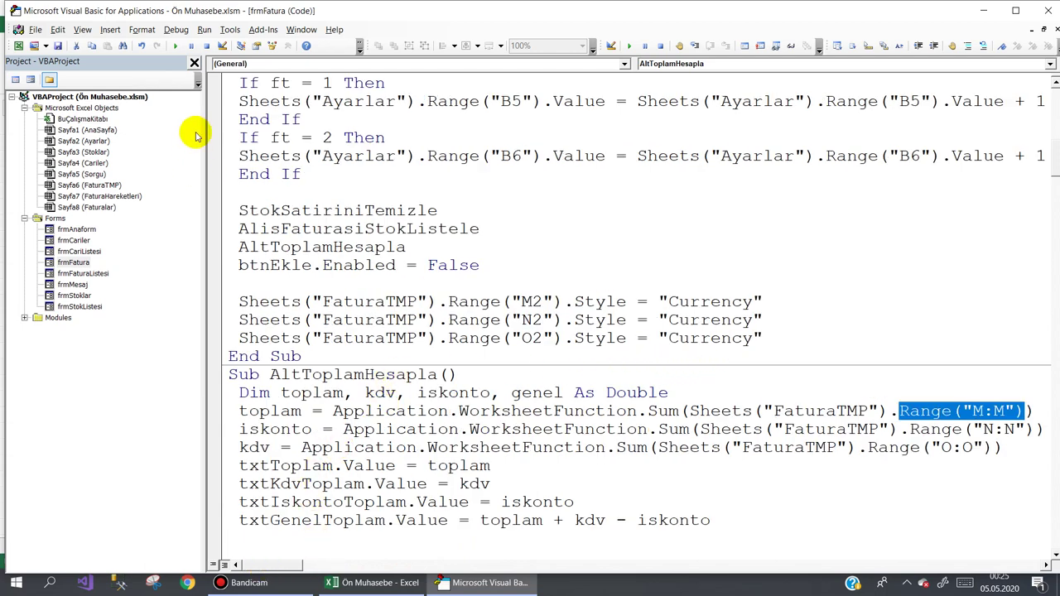
click(335, 585)
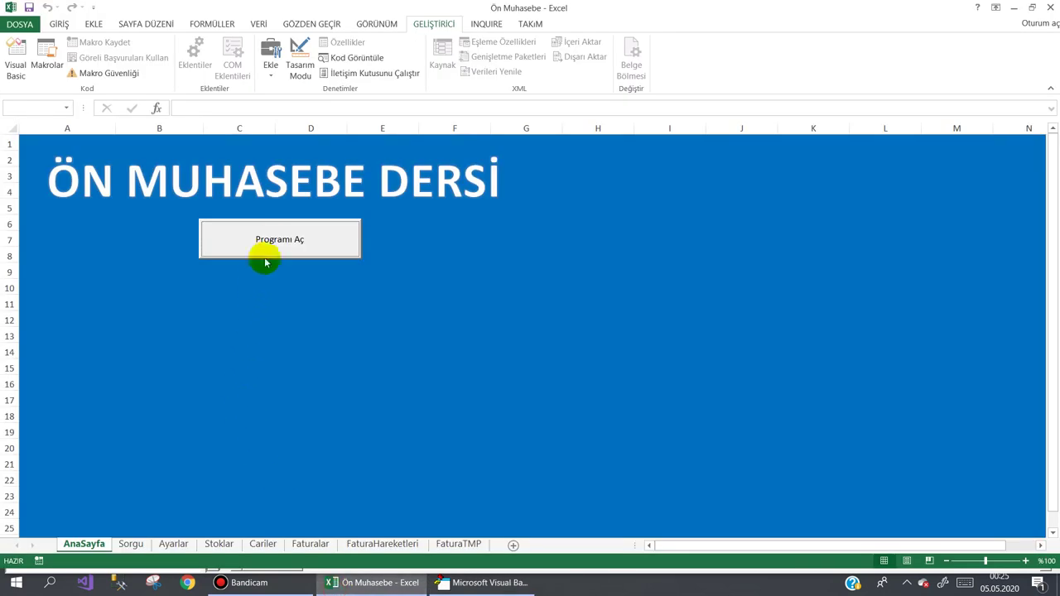
- Start a new sales invoice (Satış Faturası) and choose its customer
click(267, 234)
click(398, 106)
click(417, 134)
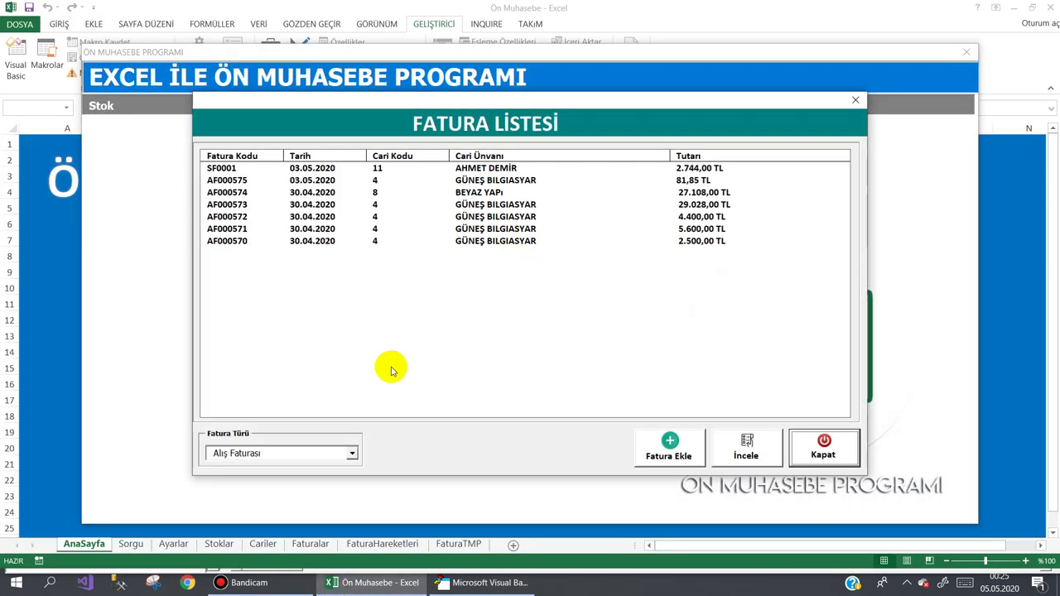
click(351, 454)
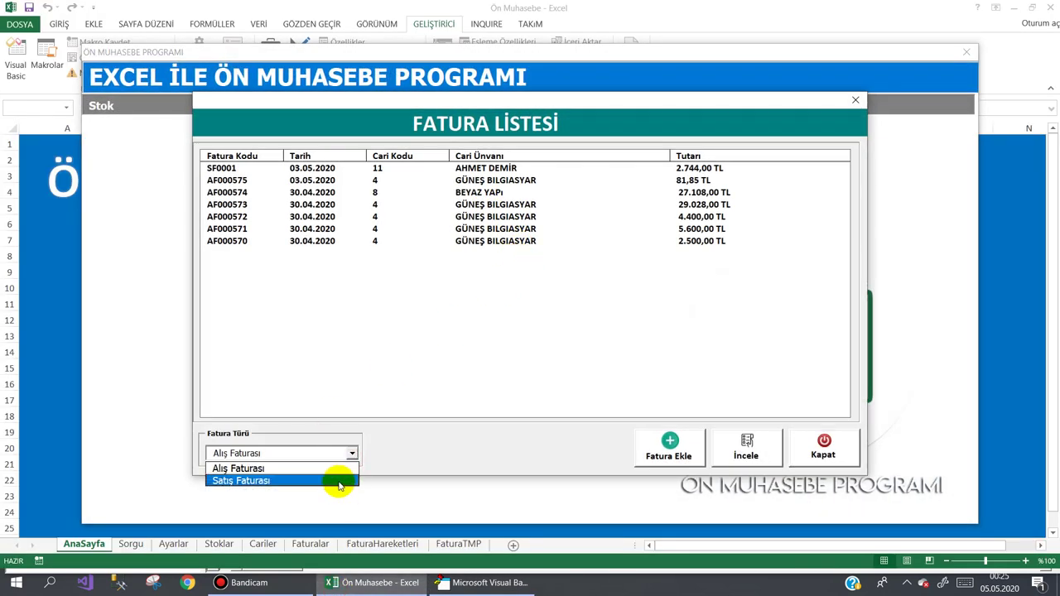
click(339, 481)
click(669, 445)
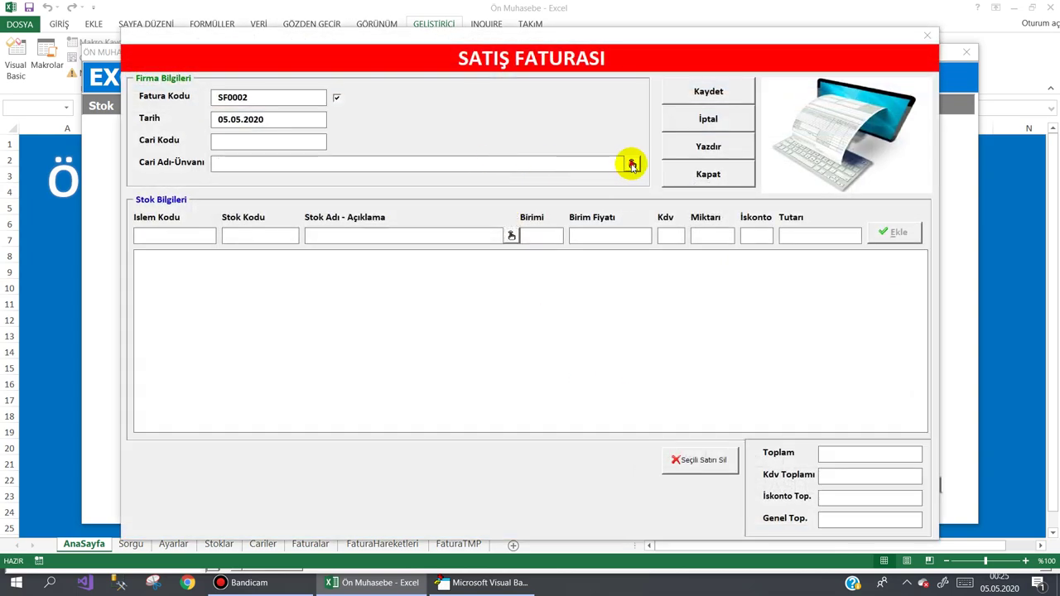
click(632, 165)
double_click(272, 142)
- Add a BILGISAYAR line and a LEXMARK printer line with quantity 1, totalling 10000
click(511, 235)
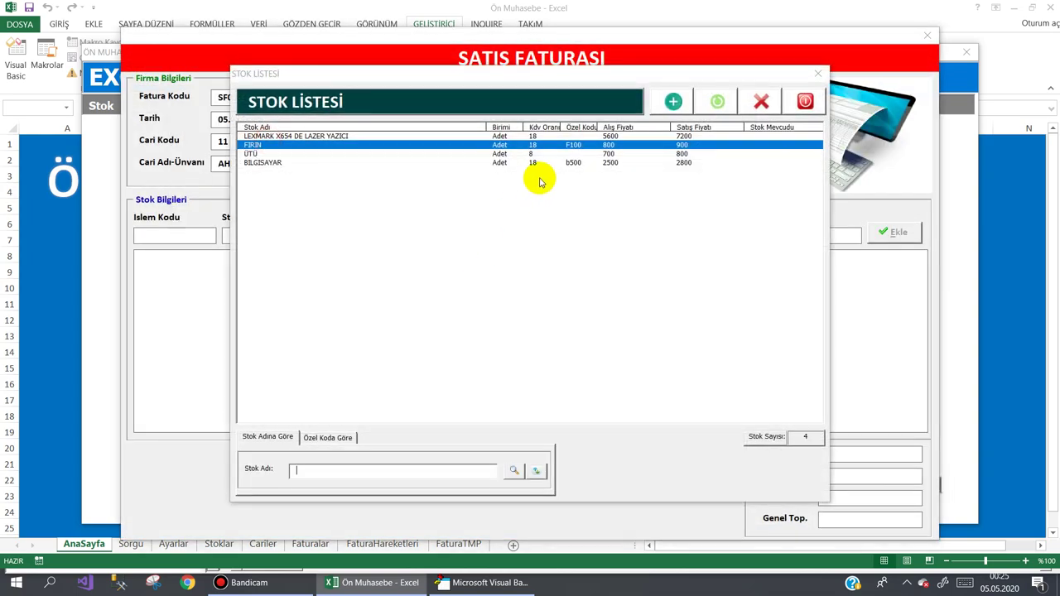
double_click(501, 162)
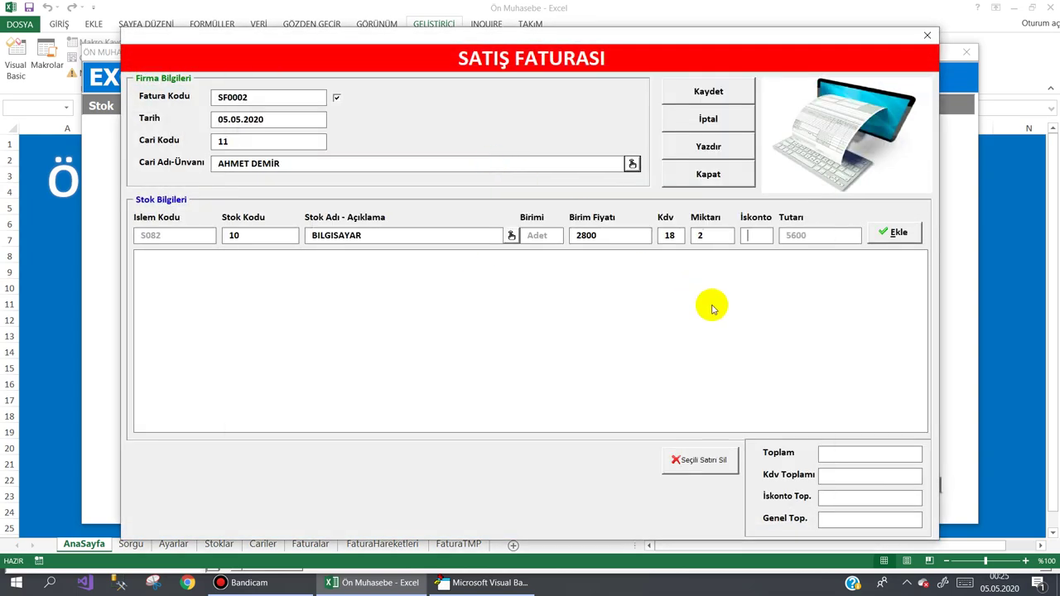
double_click(696, 237)
text(1)
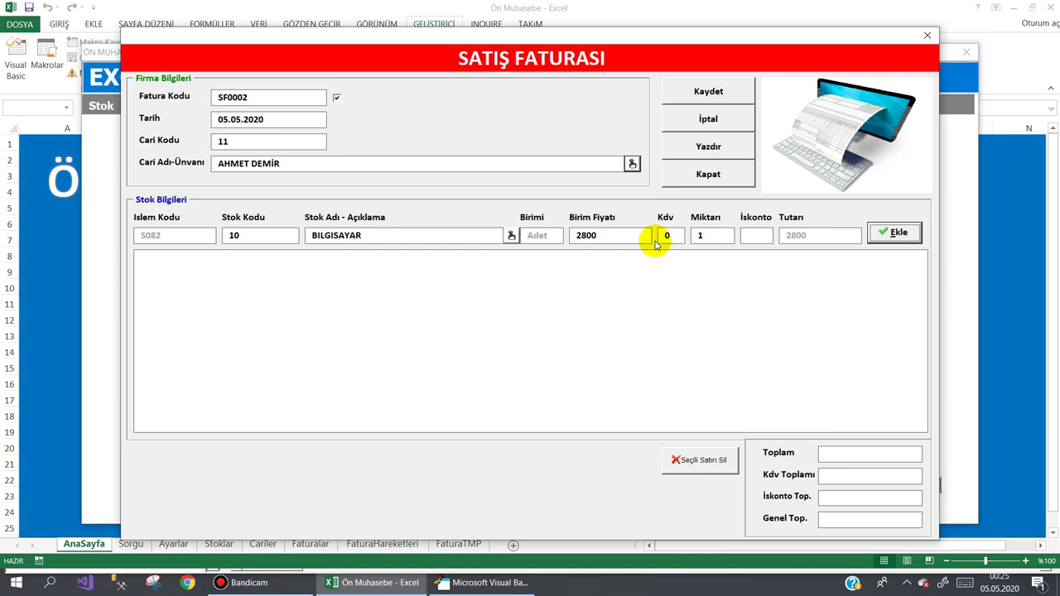
key(Return)
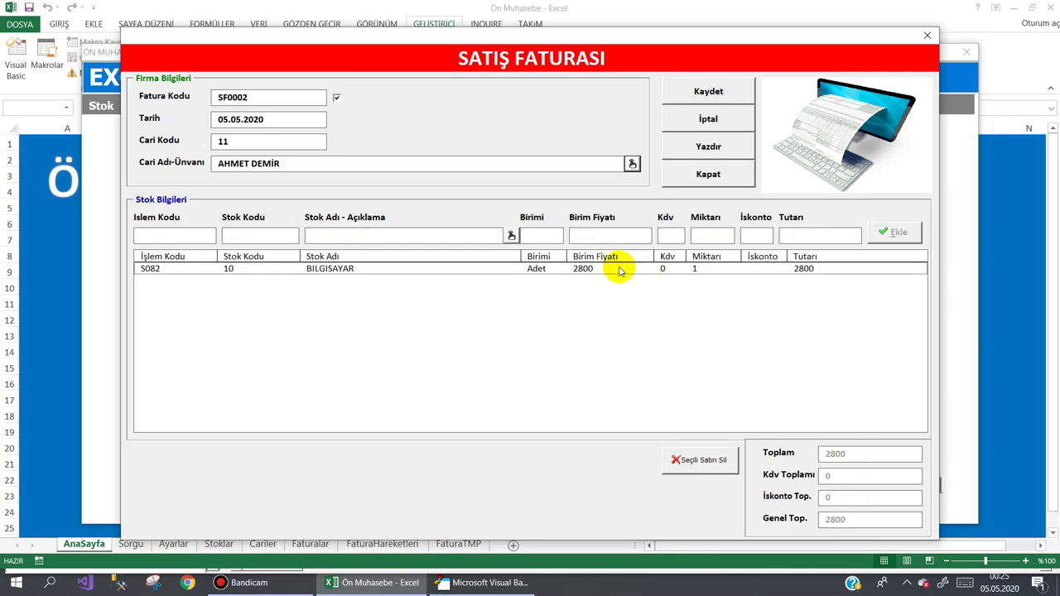
click(511, 235)
click(339, 136)
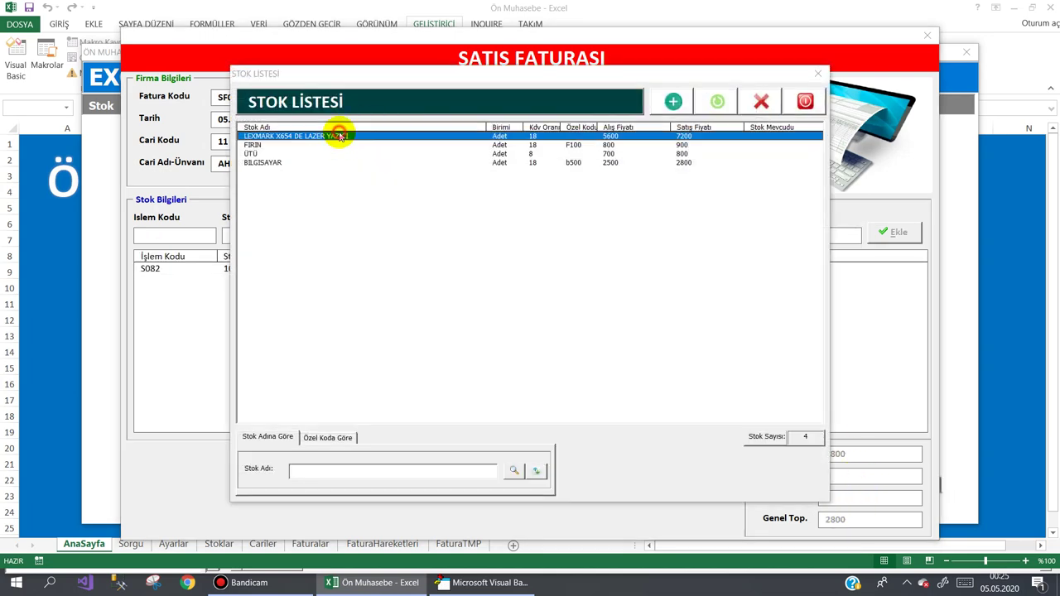
double_click(339, 136)
drag(615, 234, 582, 235)
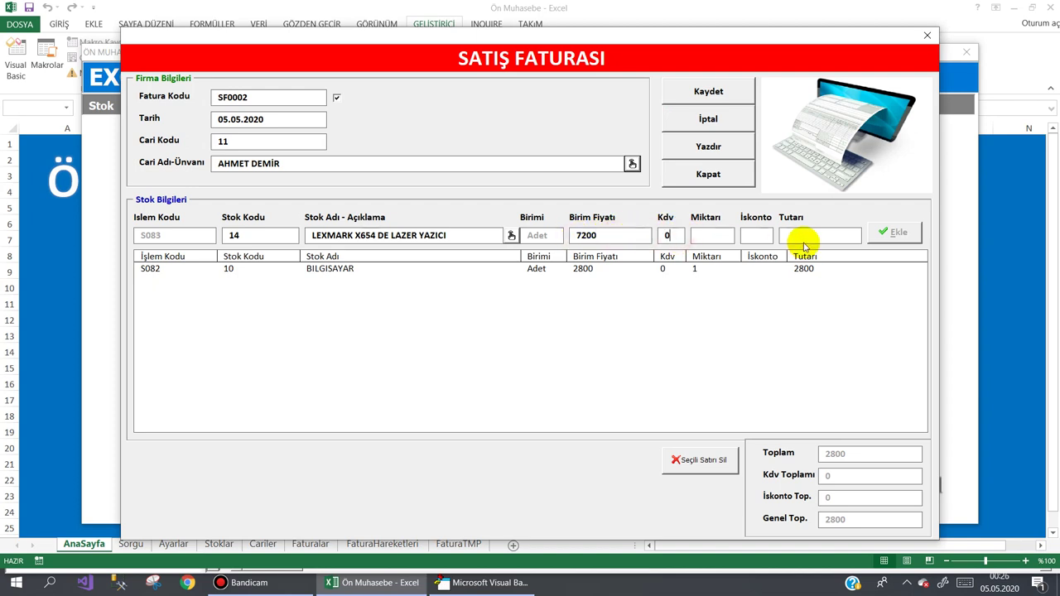
text(1)
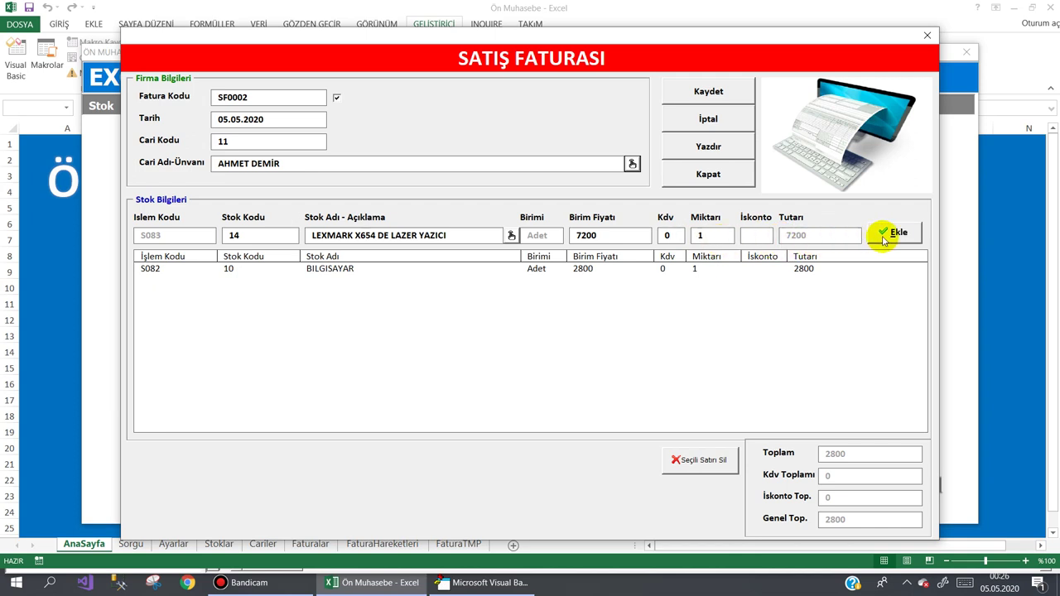
click(886, 232)
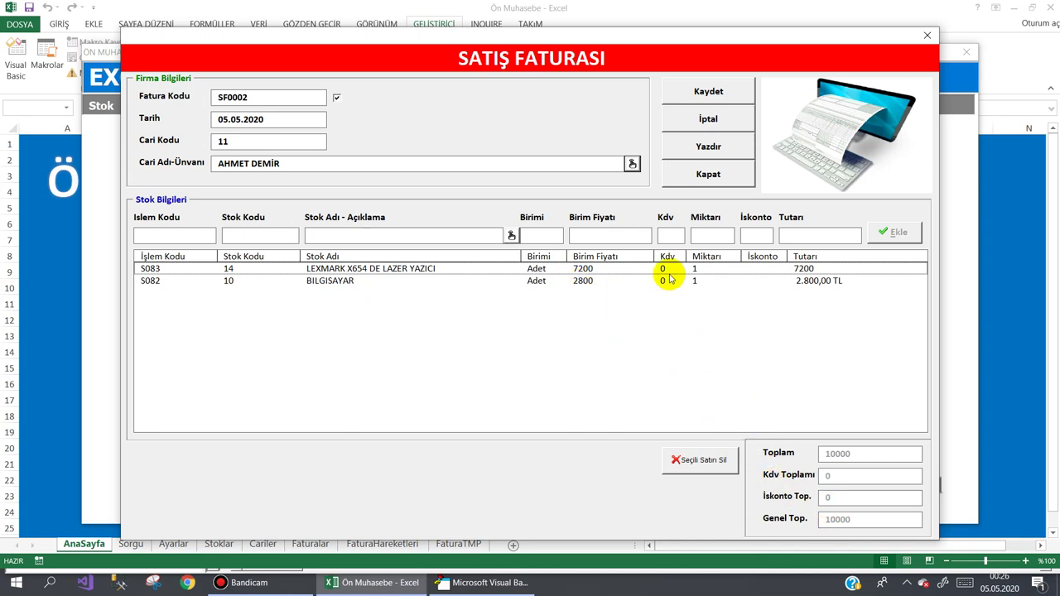
- Close the sales invoice and invoice list to return to the main menu
click(568, 269)
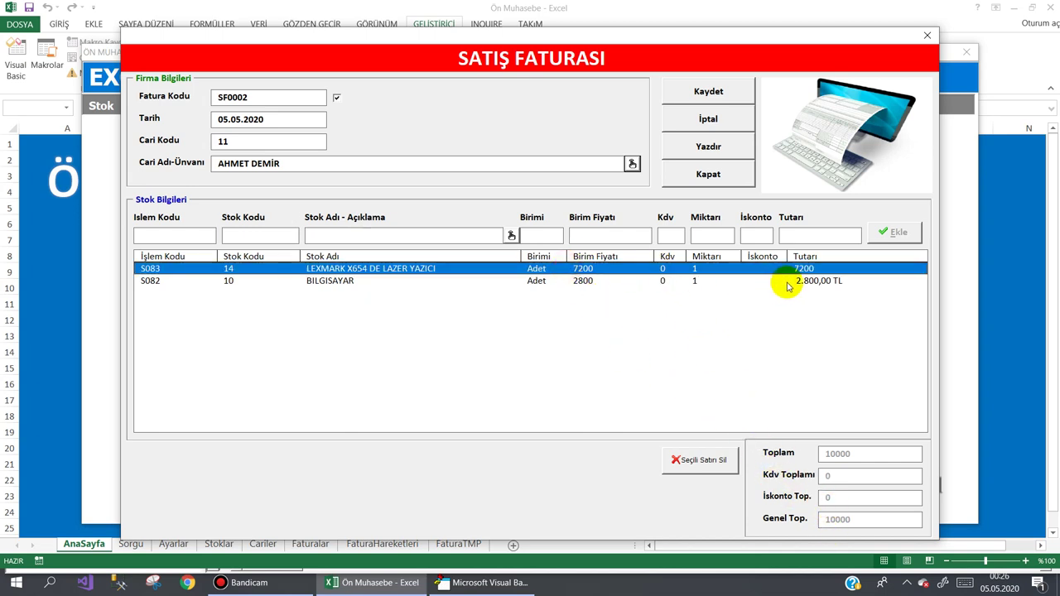
click(725, 176)
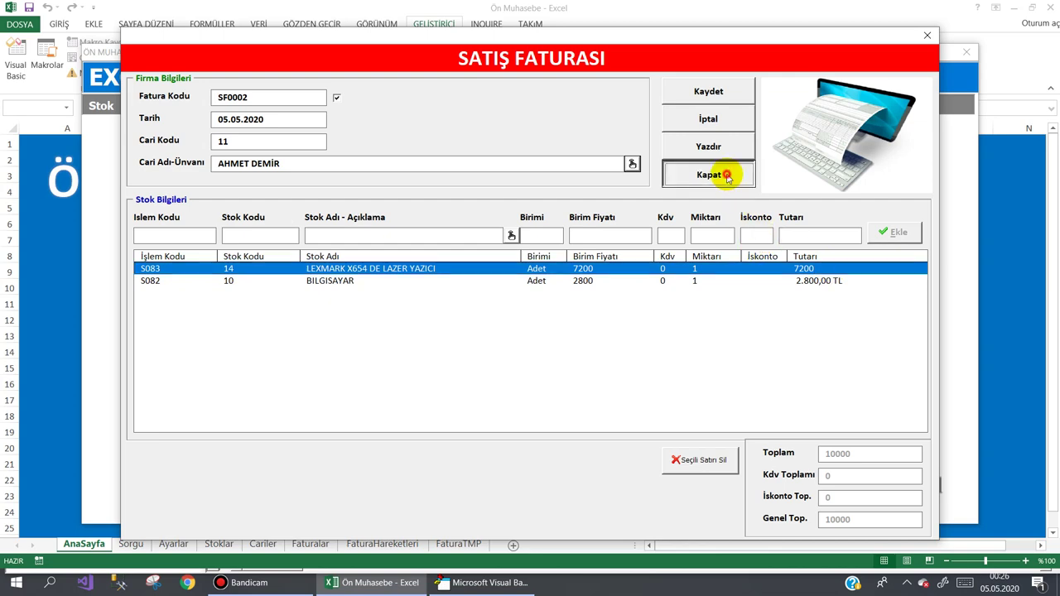
click(805, 440)
- Close the accounting form and open frmFatura's btnEkle_Click code in the VBA editor
mouse_move(884, 116)
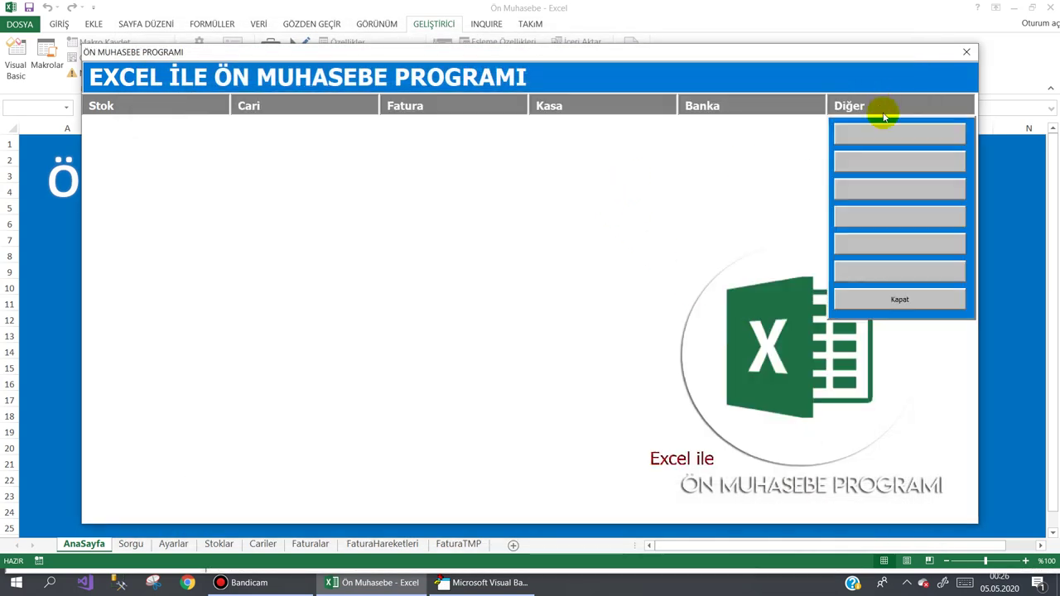
click(899, 299)
click(489, 583)
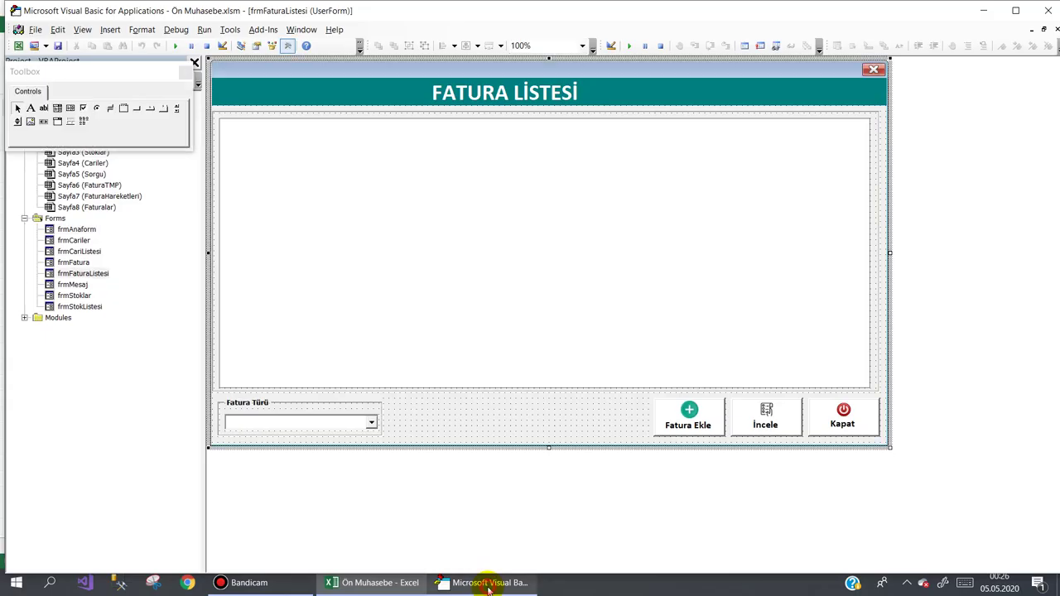
double_click(86, 262)
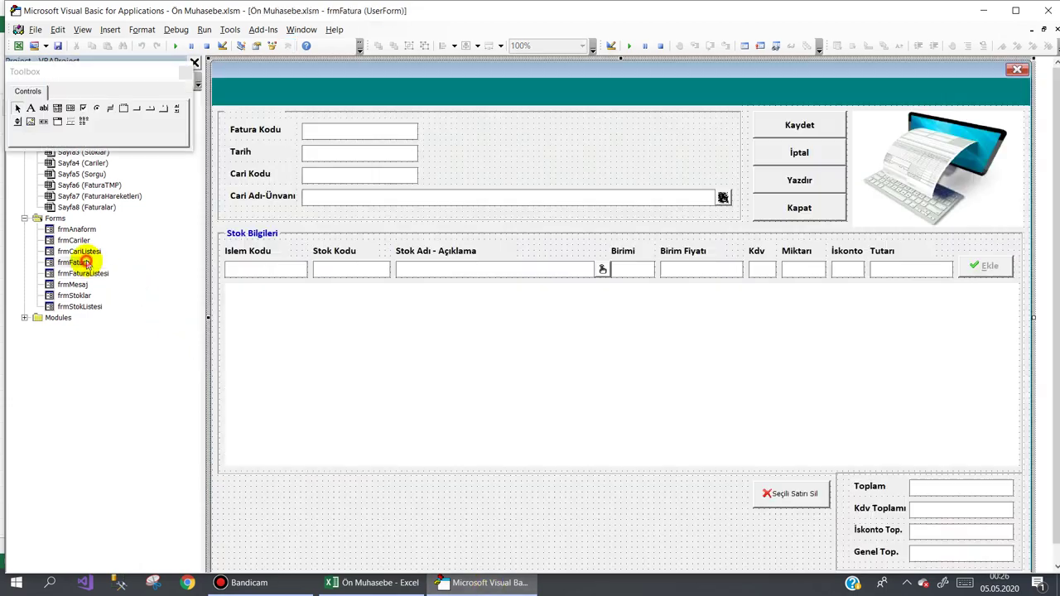
double_click(990, 265)
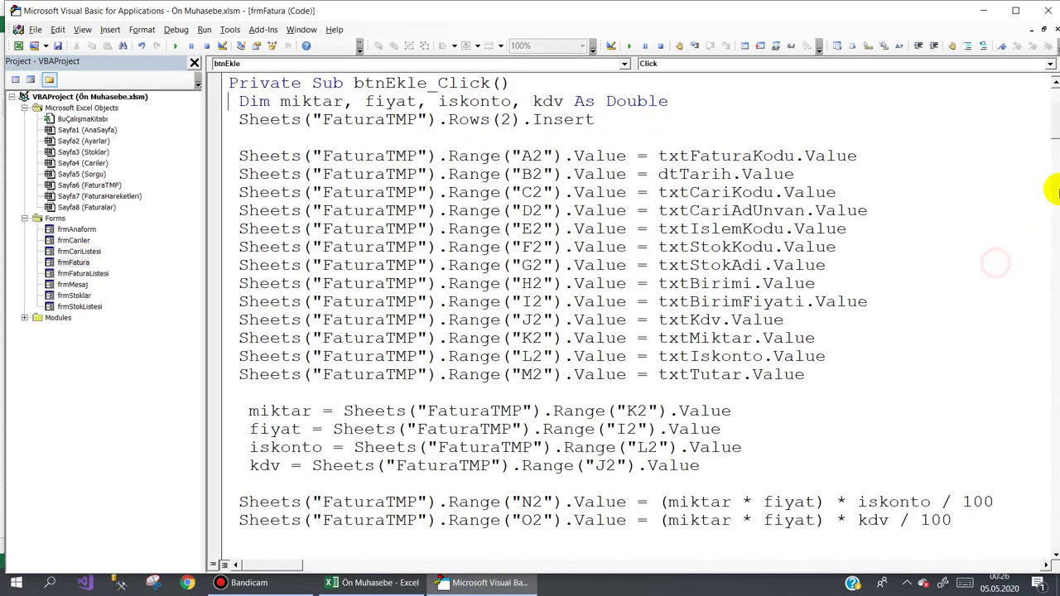
- Move the three M2, N2, O2 .Style = "Currency" lines to just after the kdv assignment
drag(1053, 119, 1024, 170)
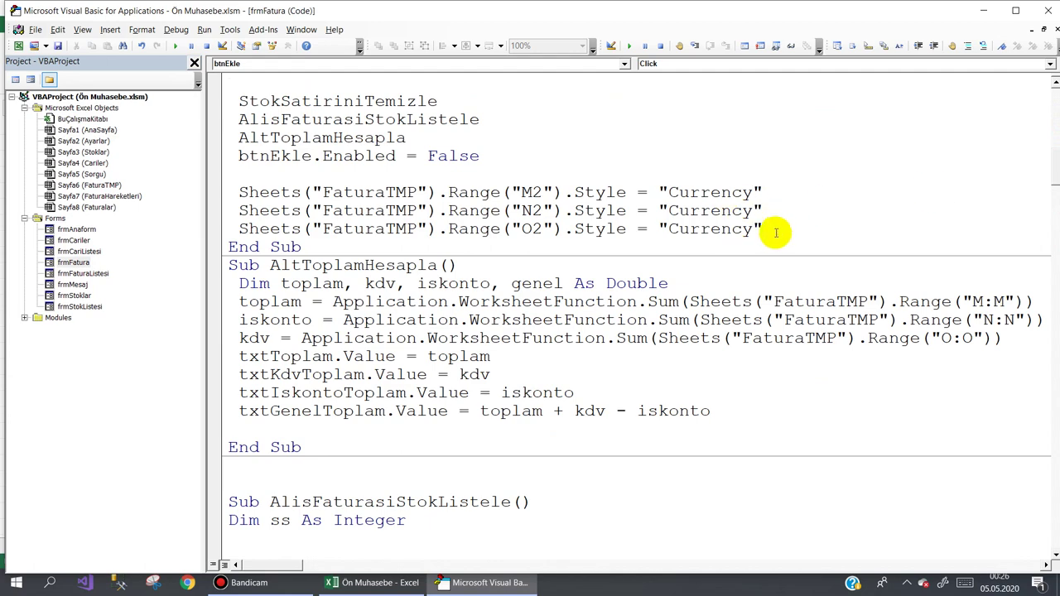
click(776, 227)
drag(776, 227, 240, 192)
key(ctrl+c)
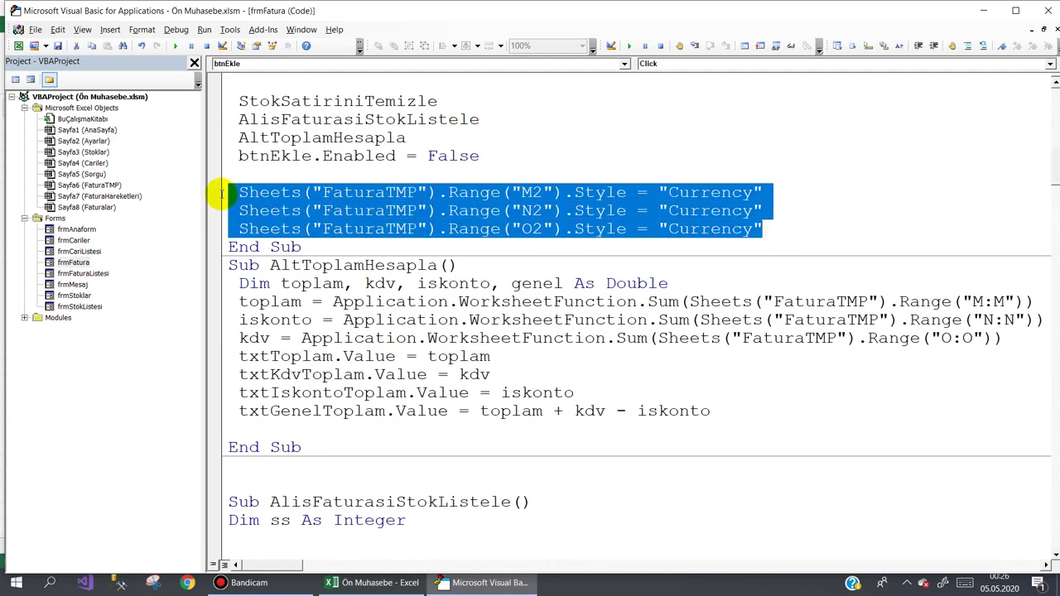
key(Delete)
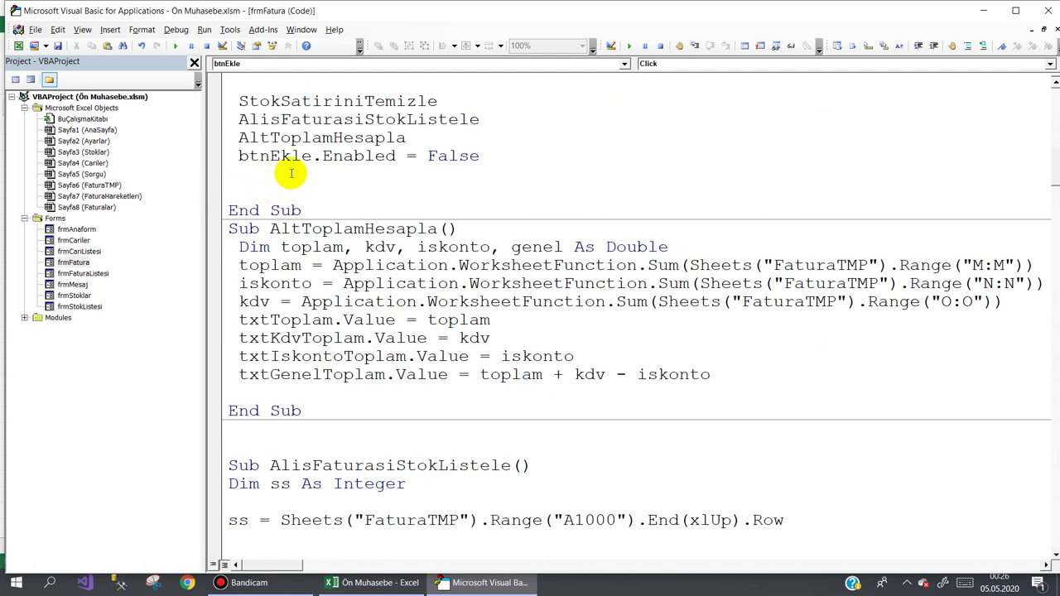
scroll(292, 173, up, 3)
scroll(291, 173, up, 1)
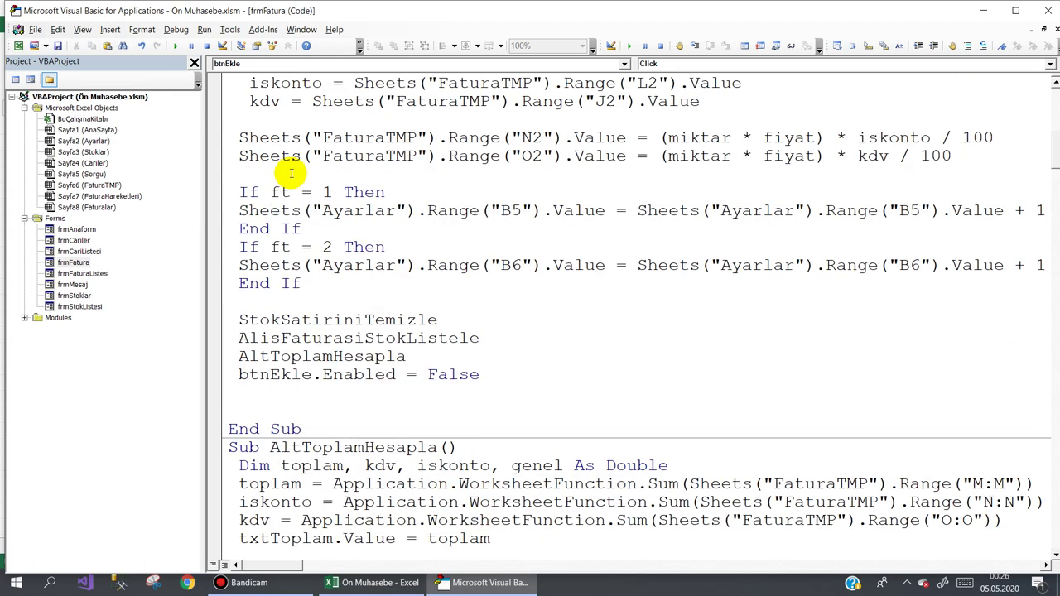
scroll(294, 176, up, 1)
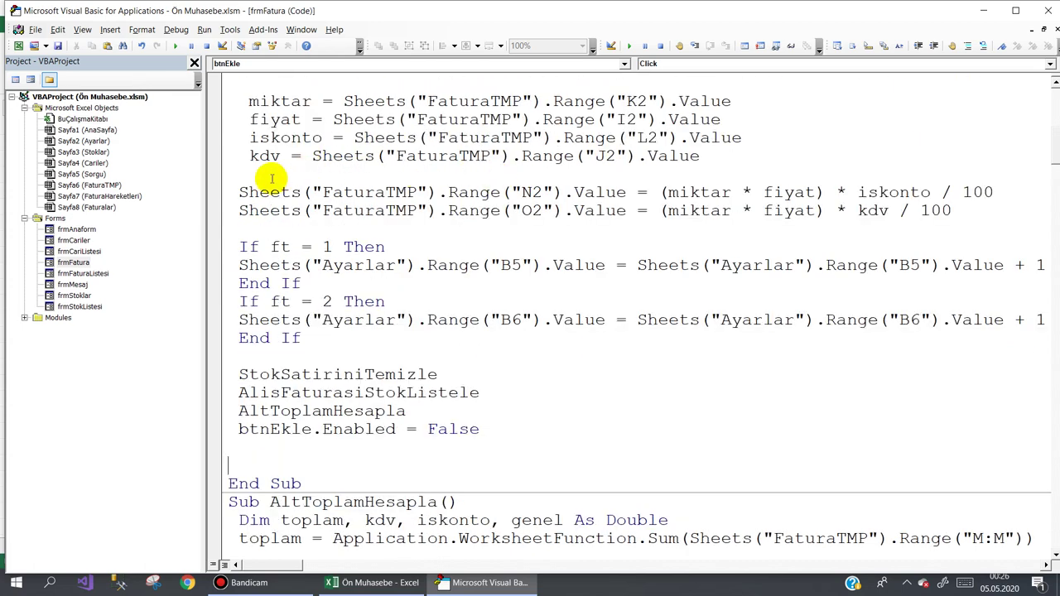
scroll(248, 177, up, 1)
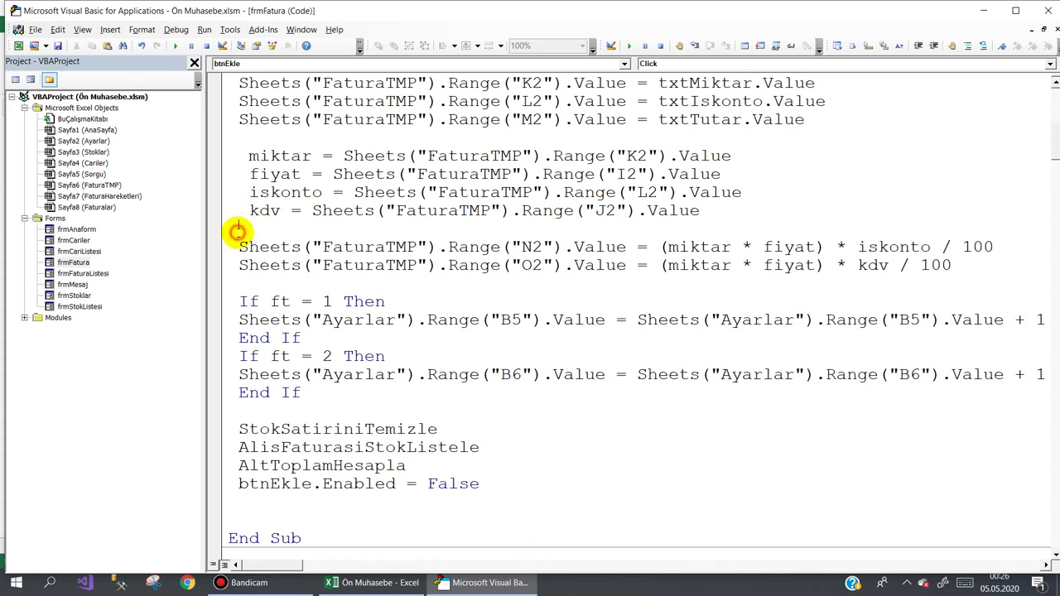
key(Return)
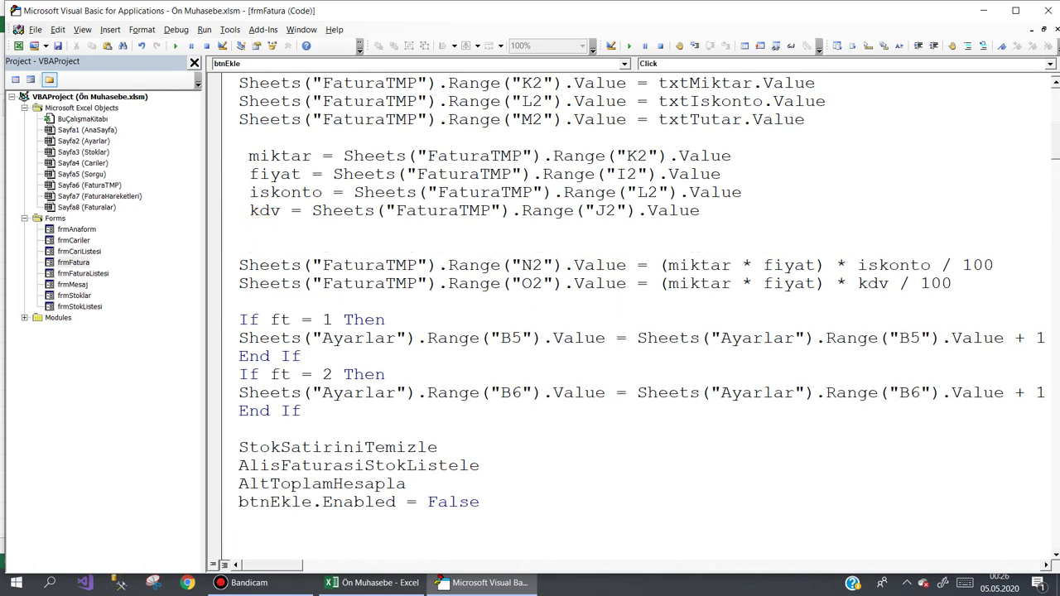
key(ctrl+v)
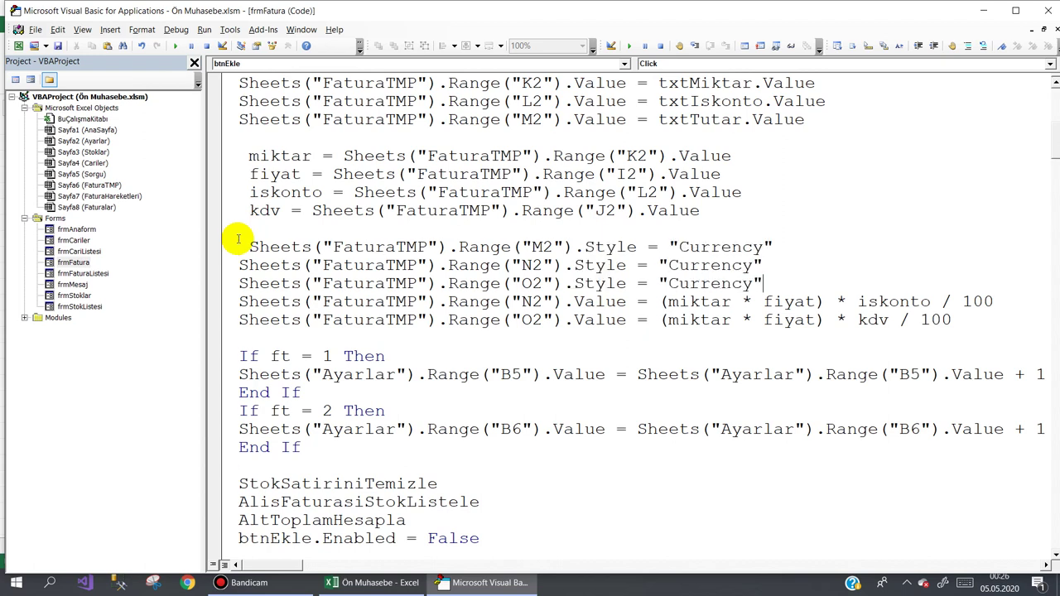
key(Return)
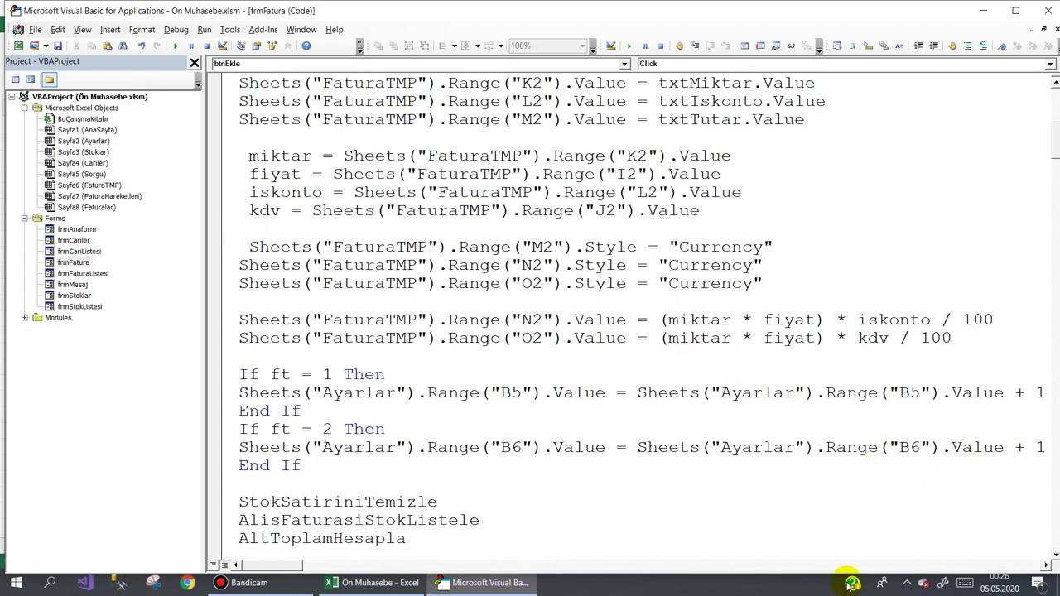
- Start a new purchase invoice with SASKOM BILGISAYAR as the account
click(348, 582)
click(279, 240)
mouse_move(453, 106)
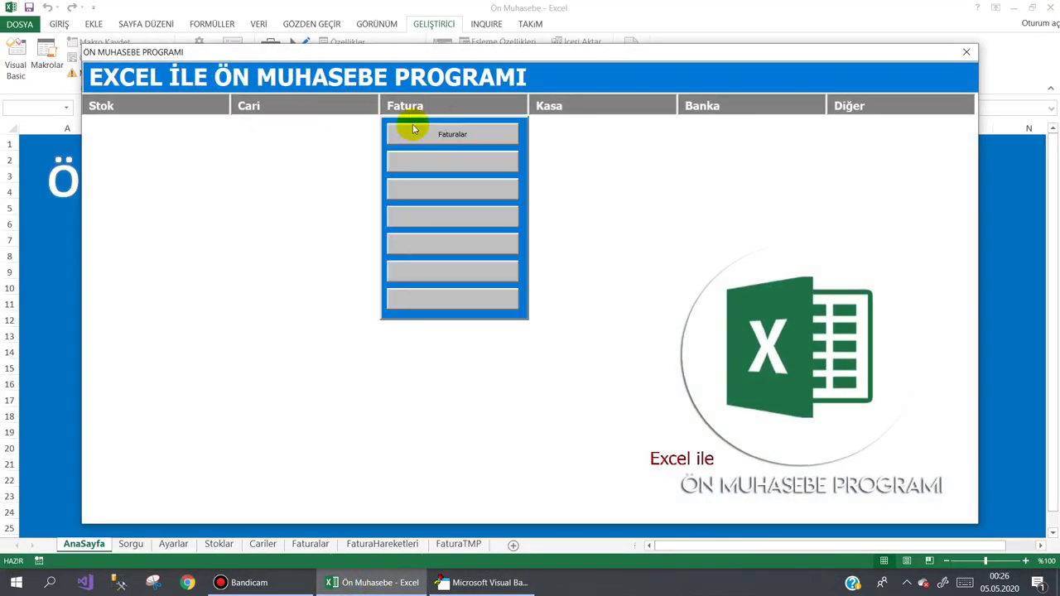
click(413, 133)
click(670, 438)
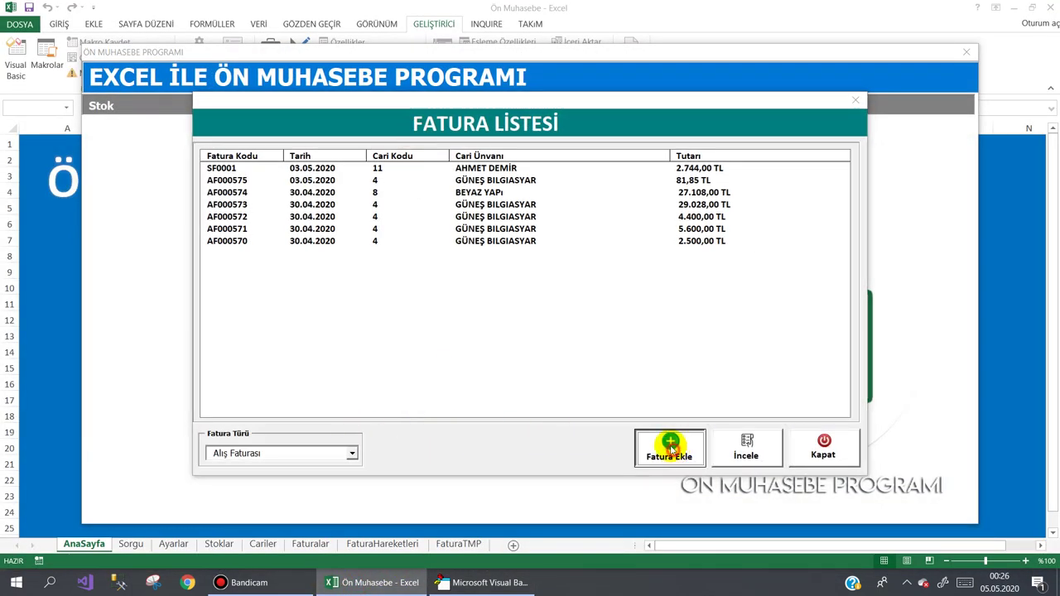
click(632, 164)
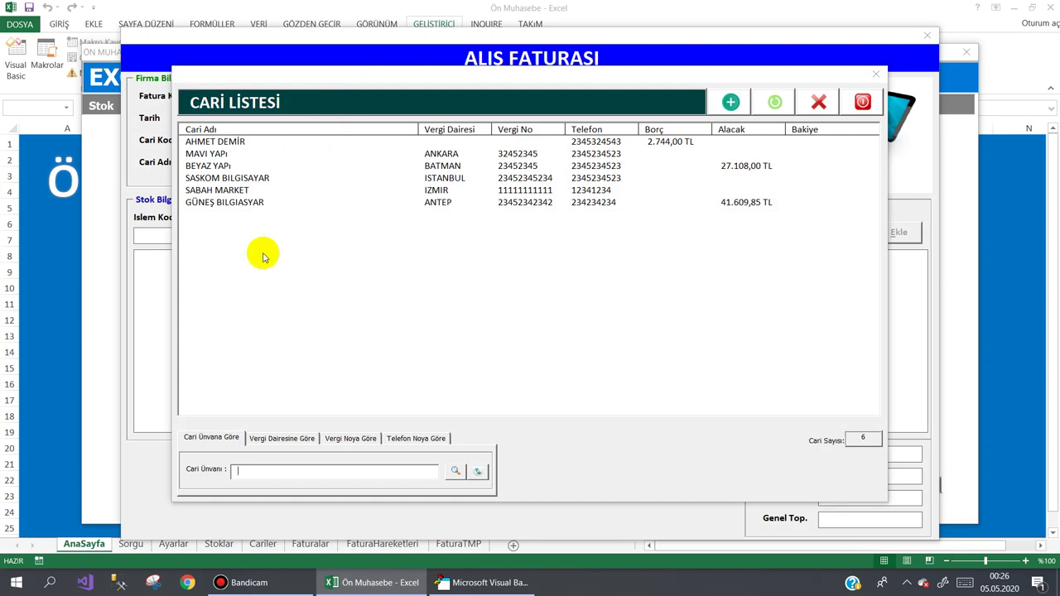
double_click(240, 179)
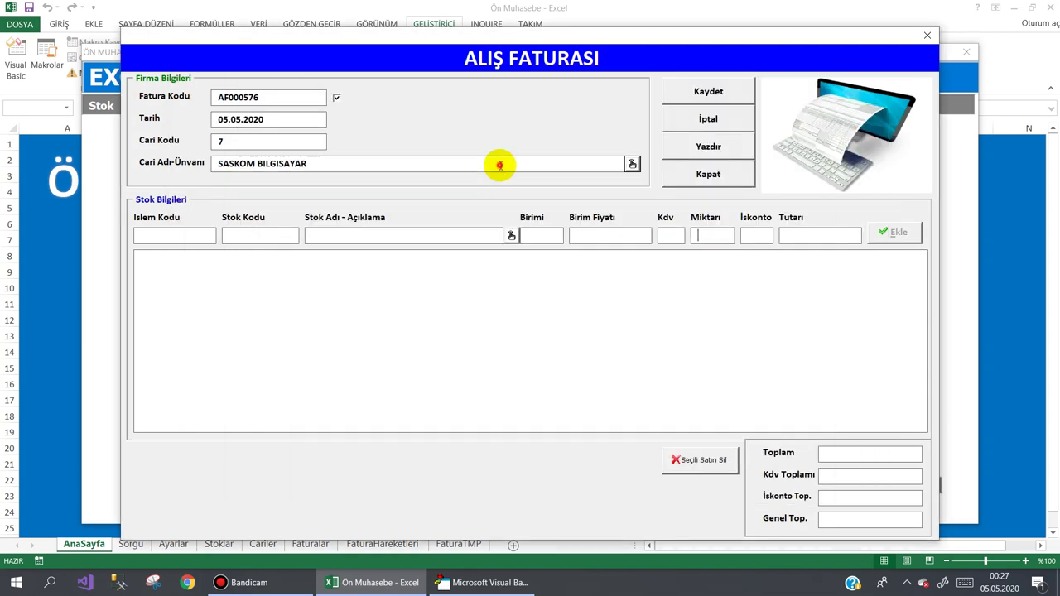
- Add BILGISAYAR and LEXMARK X654 DE LAZER YAZICI lines to the invoice
click(694, 239)
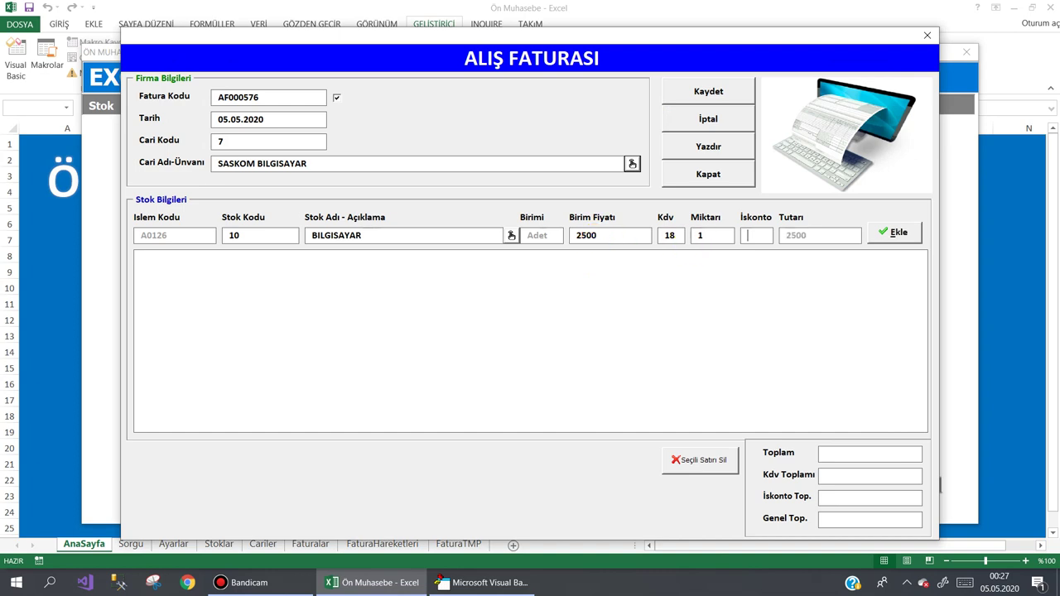
key(Return)
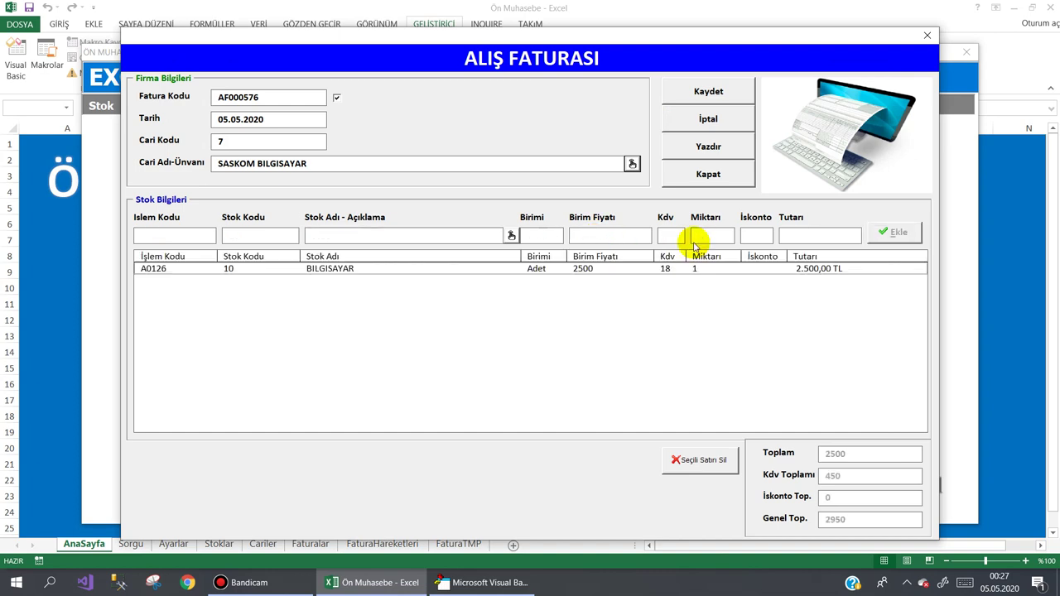
click(512, 236)
click(801, 102)
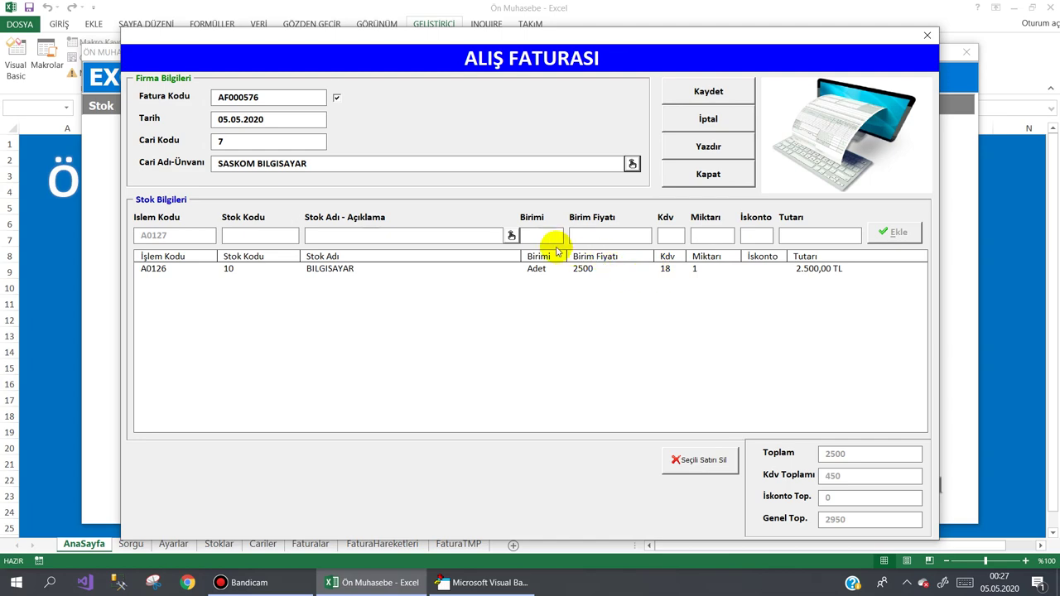
click(512, 236)
click(490, 137)
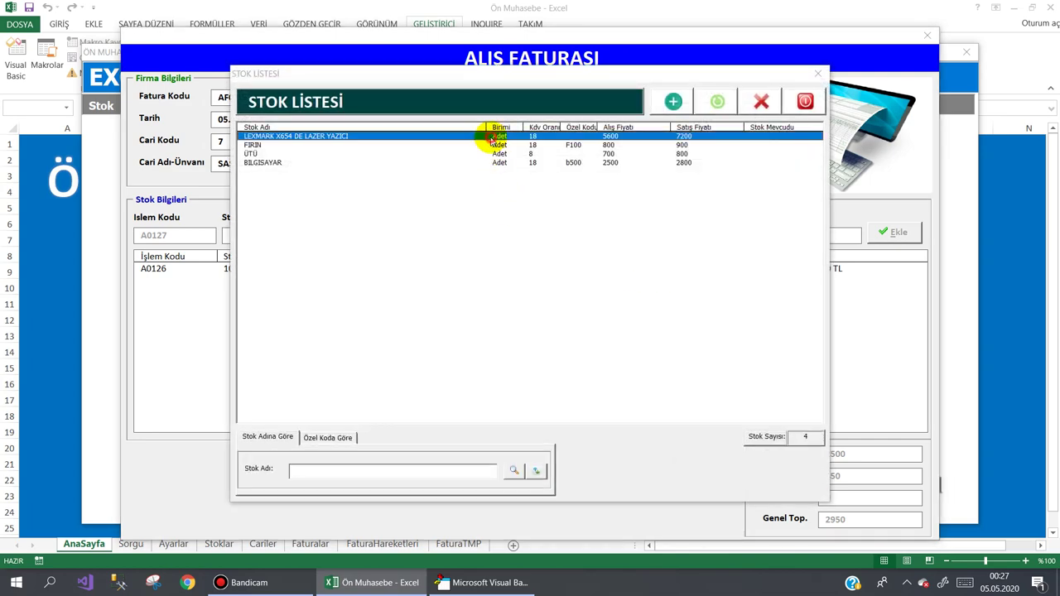
double_click(491, 138)
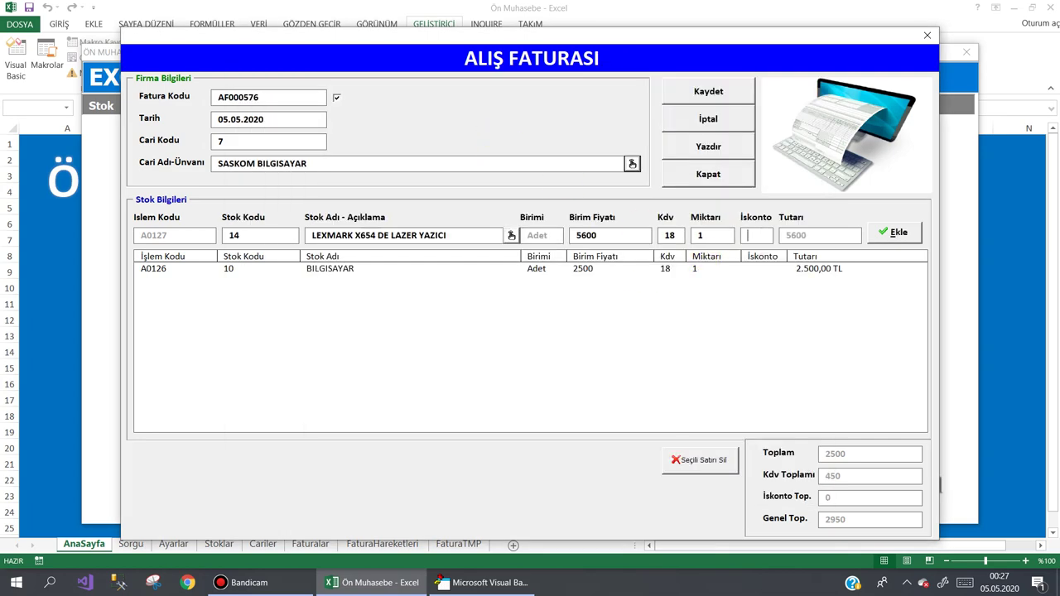
click(706, 257)
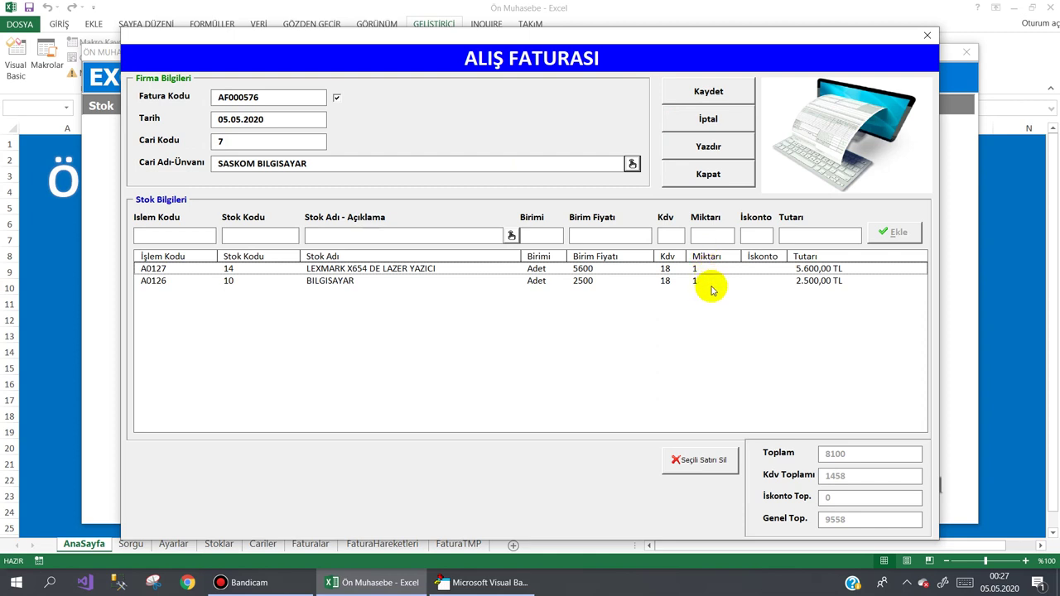
click(607, 271)
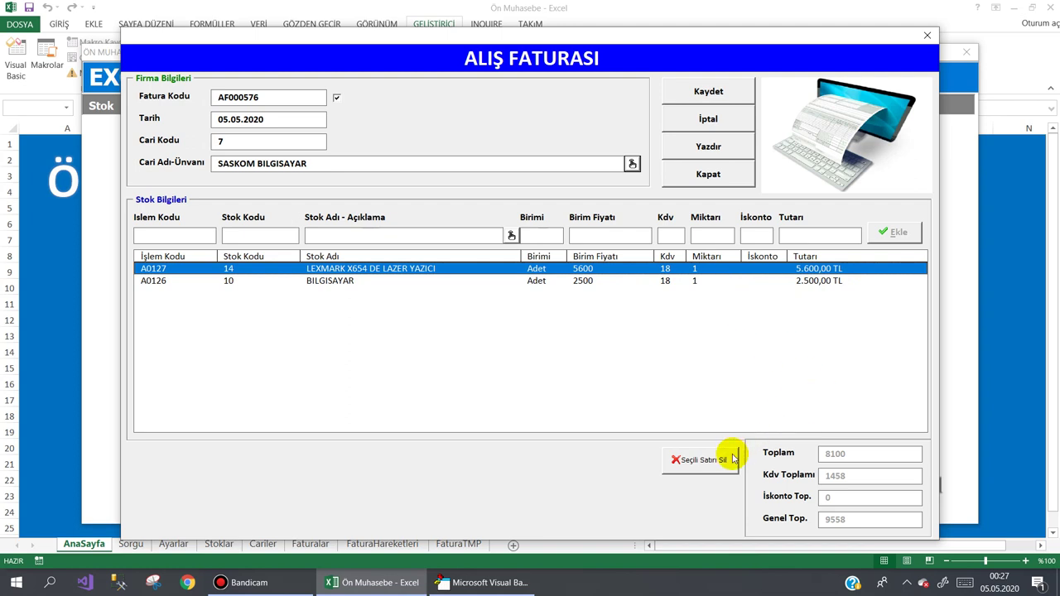
- Delete both the BILGISAYAR and LEXMARK lines from the purchase invoice
click(675, 282)
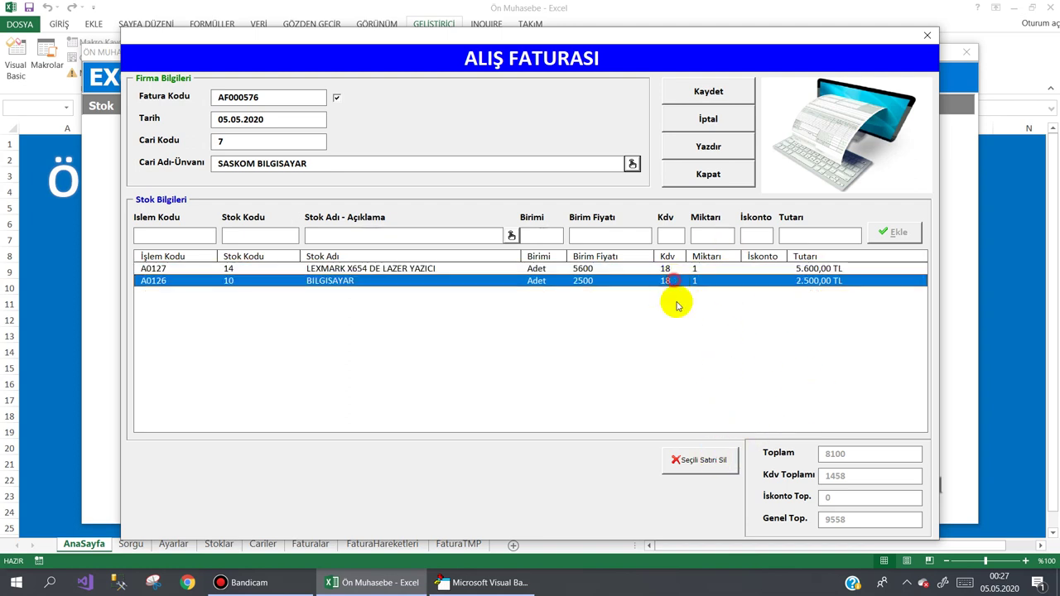
click(700, 463)
click(507, 338)
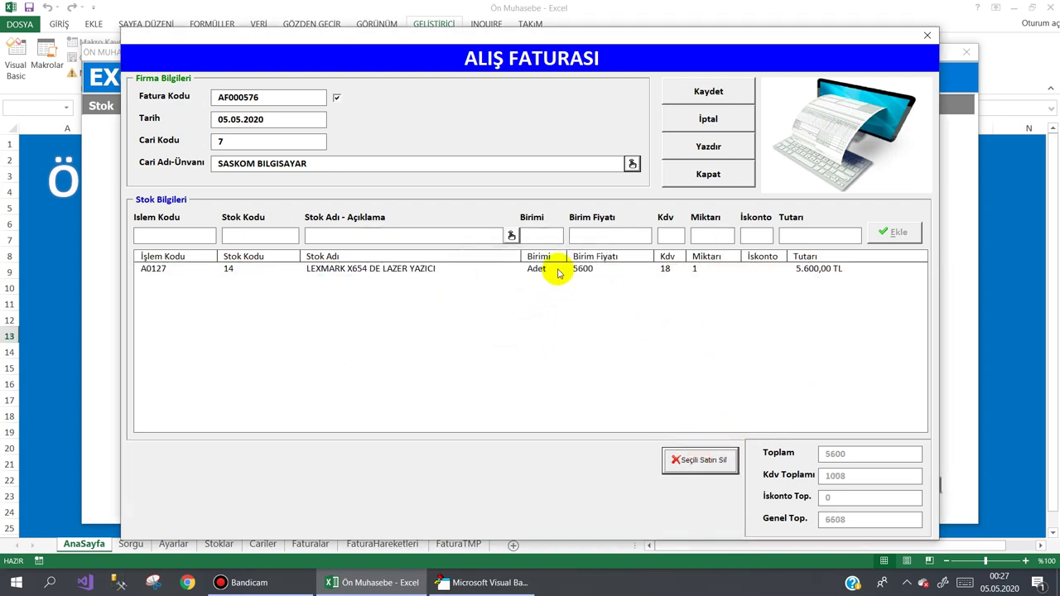
click(558, 268)
click(673, 459)
click(521, 339)
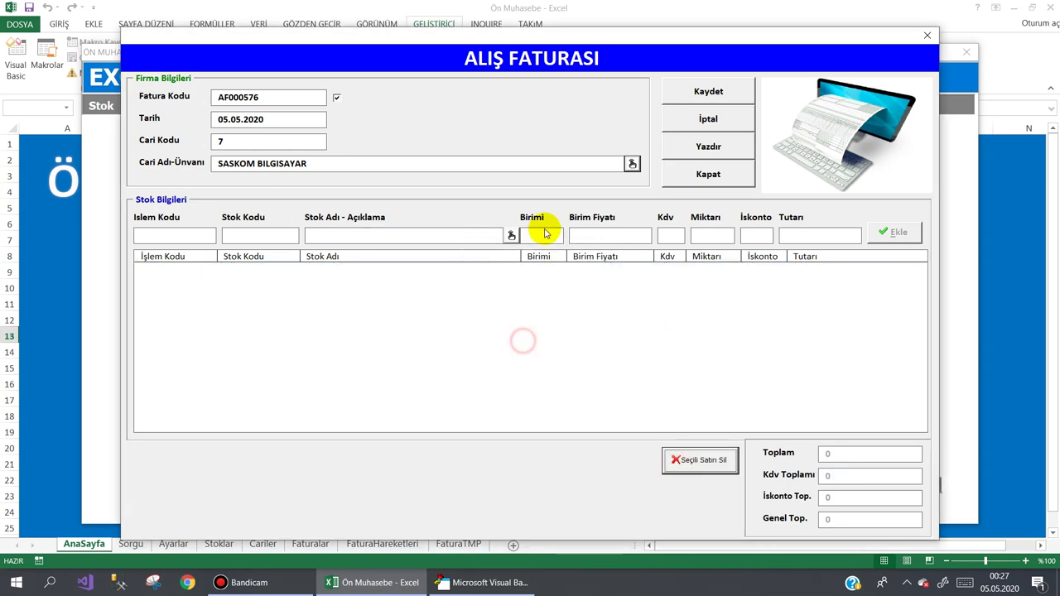
- Re-add BILGISAYAR (2500, zero VAT) and LEXMARK printer (5600) lines, totalling 8100
click(513, 237)
double_click(449, 165)
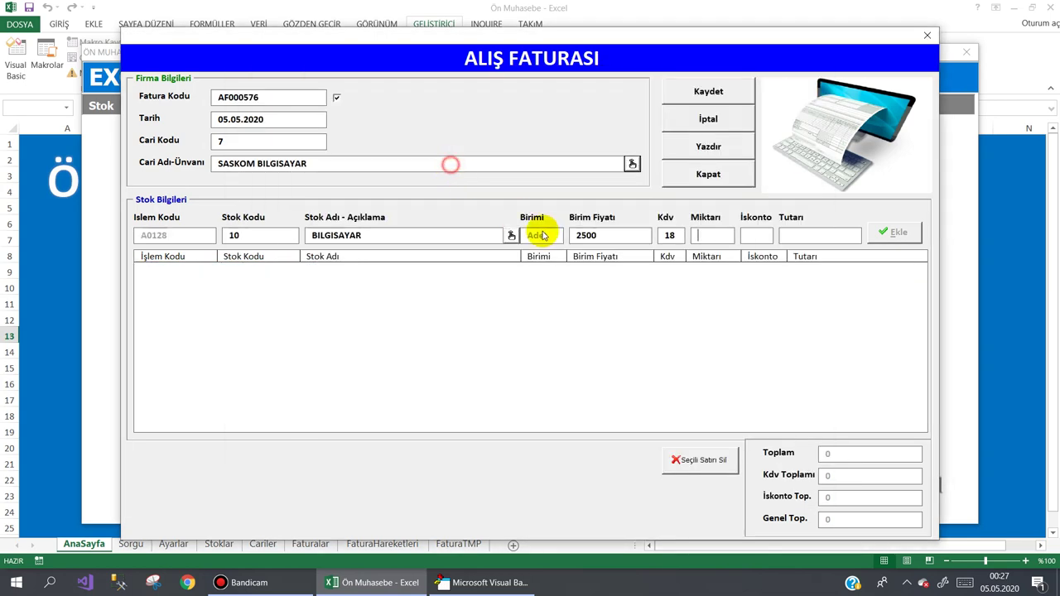
double_click(670, 236)
text(0)
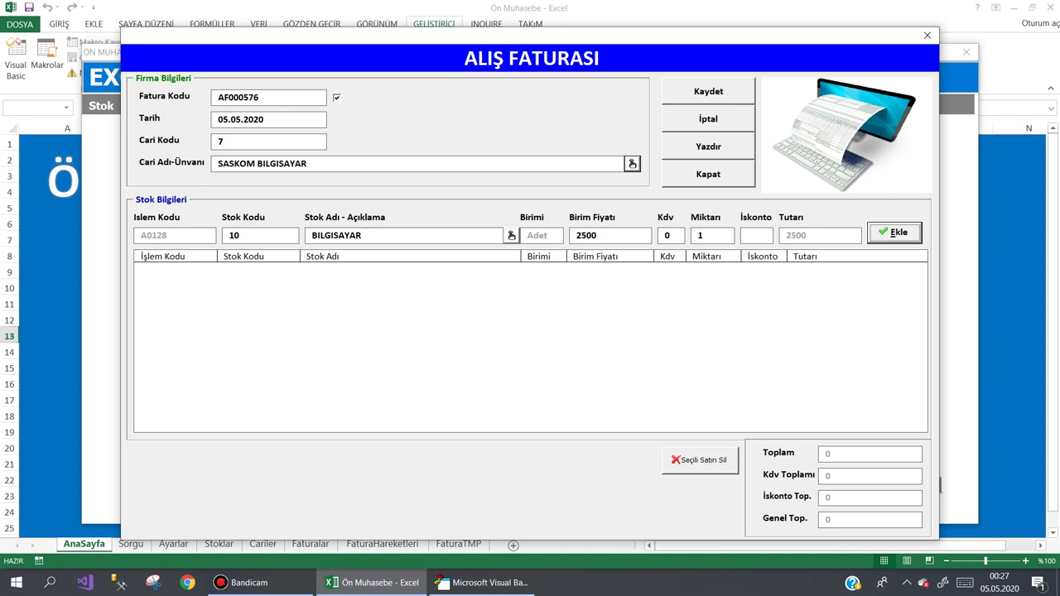
key(Return)
click(511, 236)
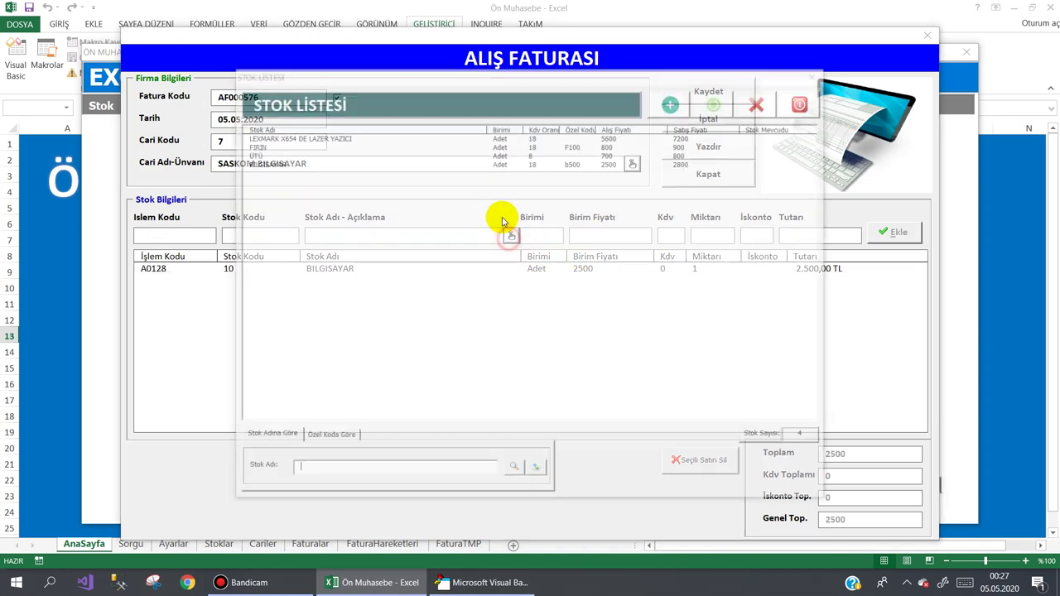
double_click(472, 137)
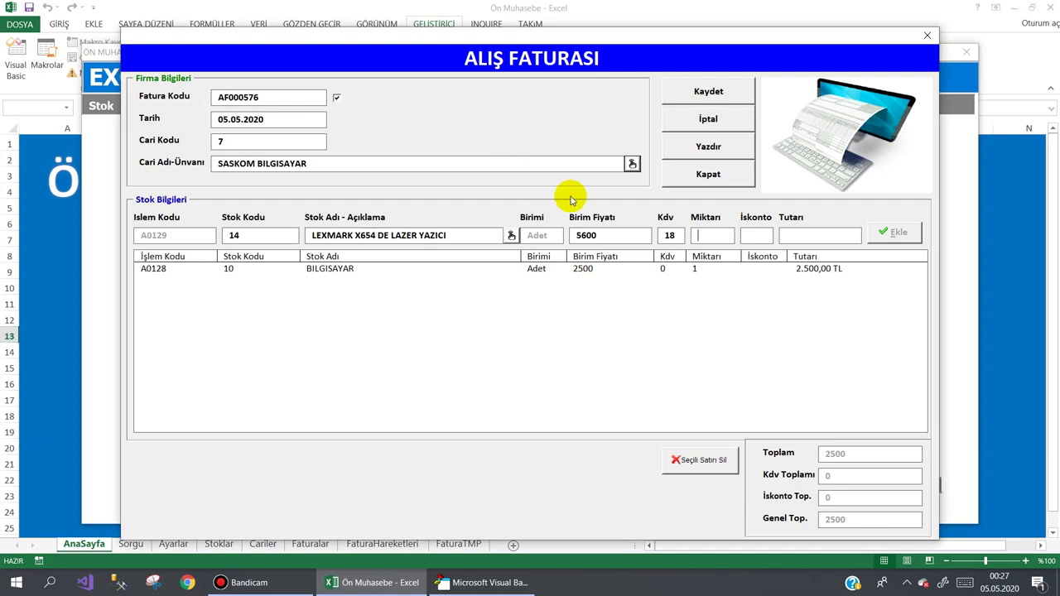
double_click(671, 236)
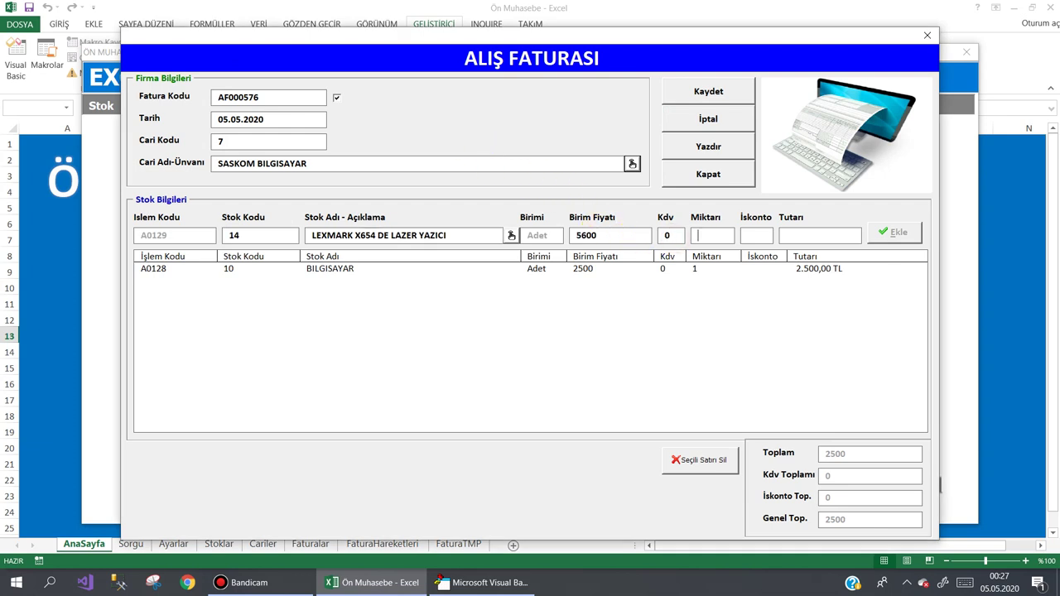
text(1)
key(Return)
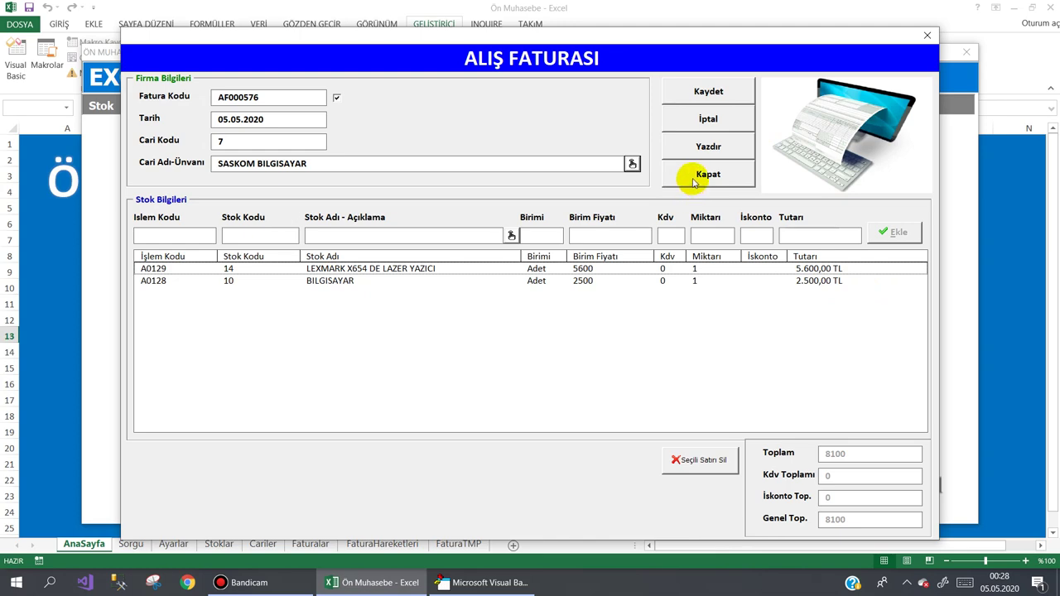
- Save the SASKOM BILGISAYAR purchase invoice and close the invoice list
click(708, 89)
click(504, 335)
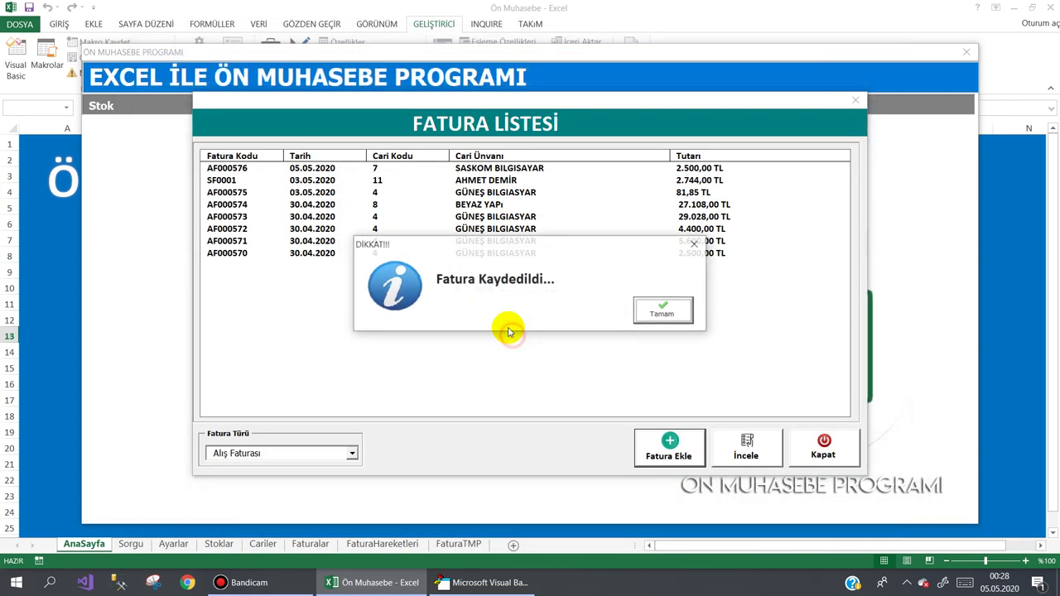
click(650, 315)
click(820, 446)
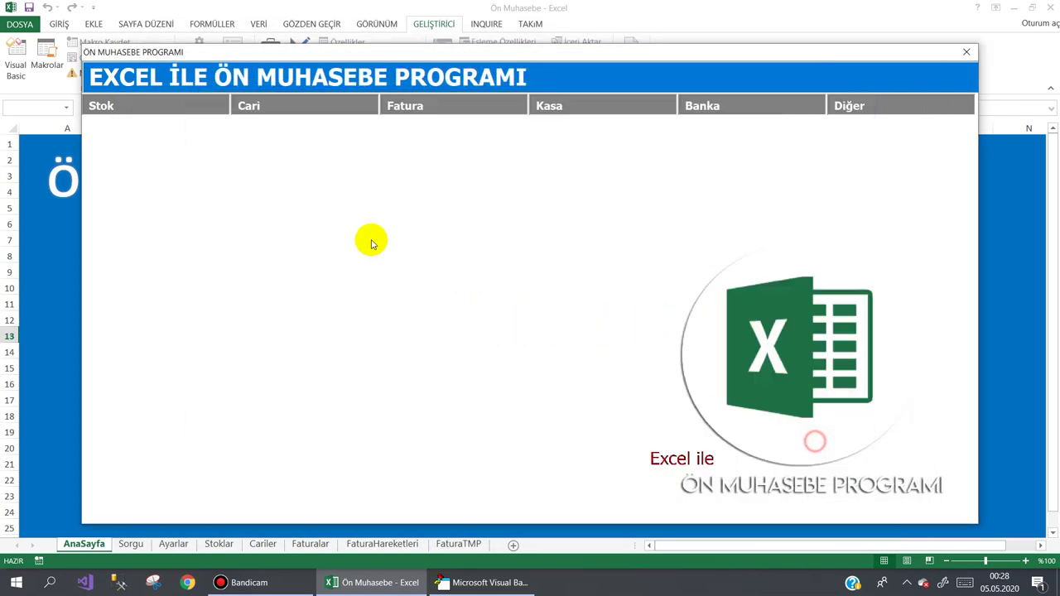
- Check SASKOM BILGISAYAR's balance in Cari Listesi, then close the accounting program
click(241, 108)
click(265, 135)
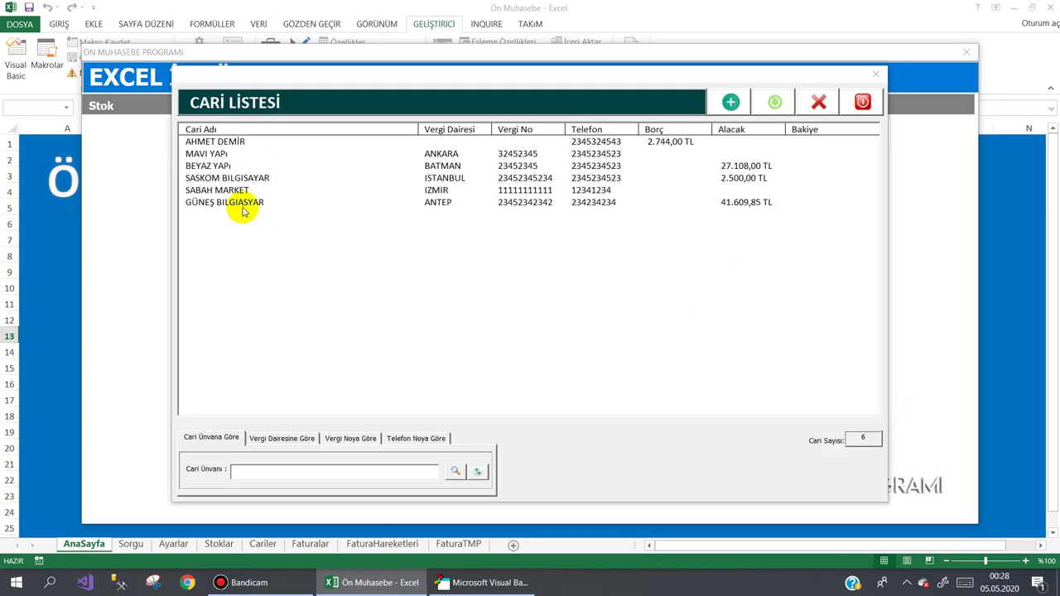
click(233, 180)
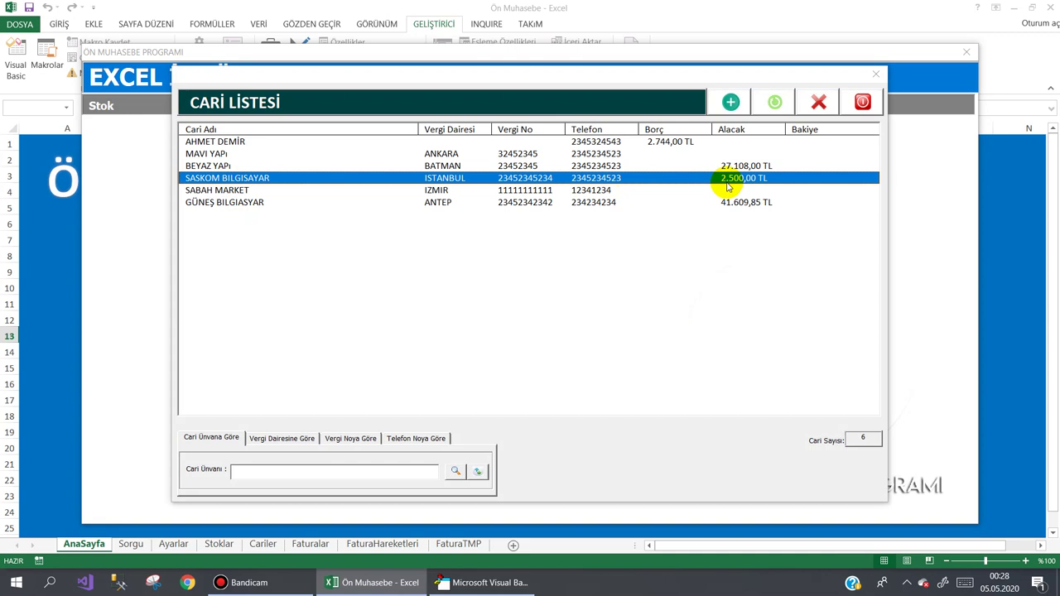
click(863, 103)
mouse_move(879, 111)
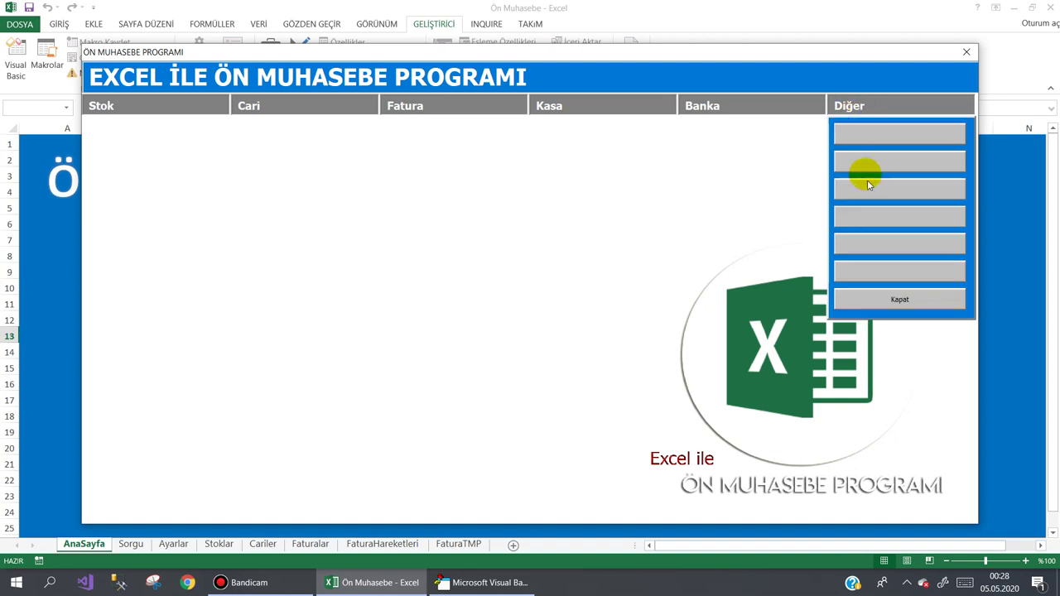
click(875, 300)
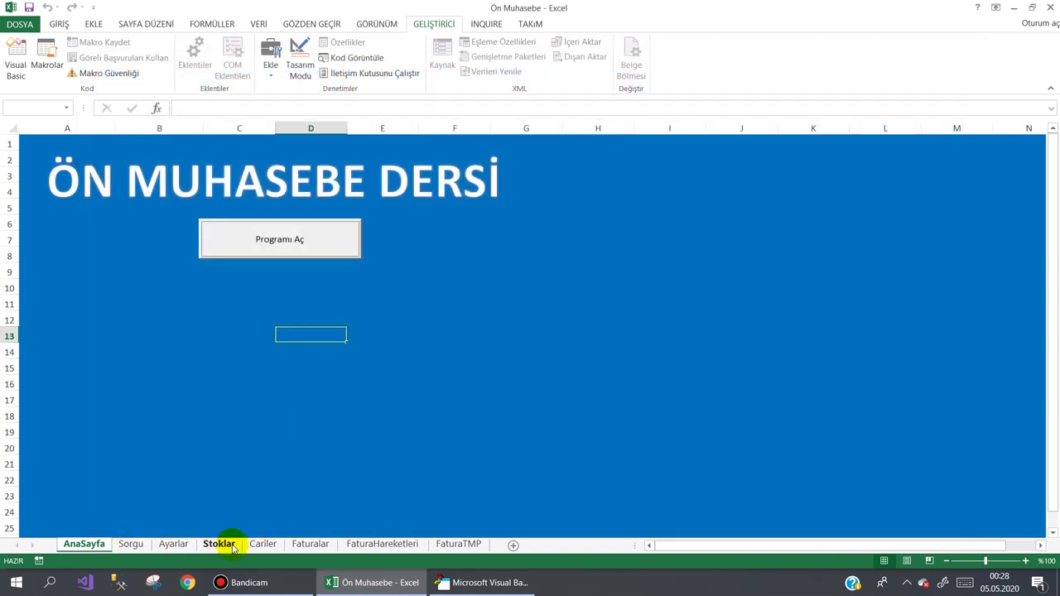
- Clear the Borç and Alacak balances G2:H7 on the Cariler sheet
click(263, 544)
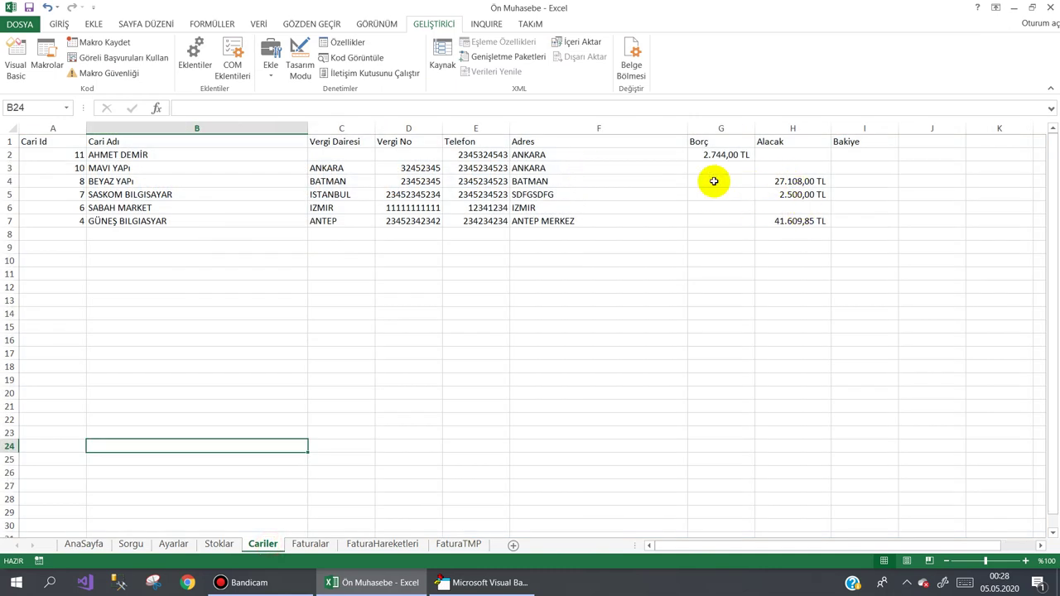
drag(719, 155, 811, 222)
key(Delete)
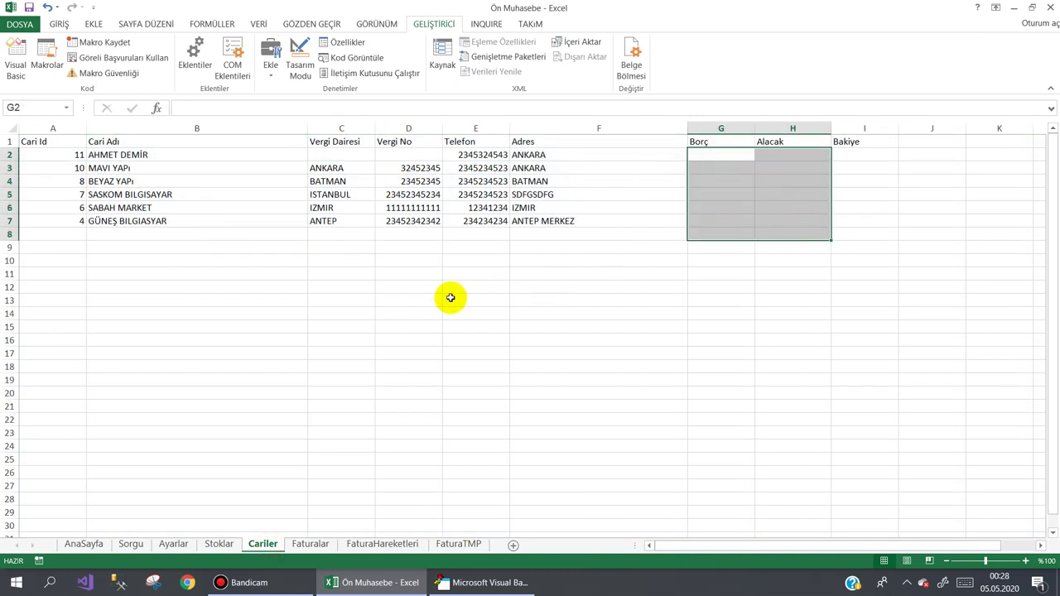
click(451, 298)
- Clear contents of Faturalar rows 2–10 and FaturaHareketleri rows 2–11
click(309, 544)
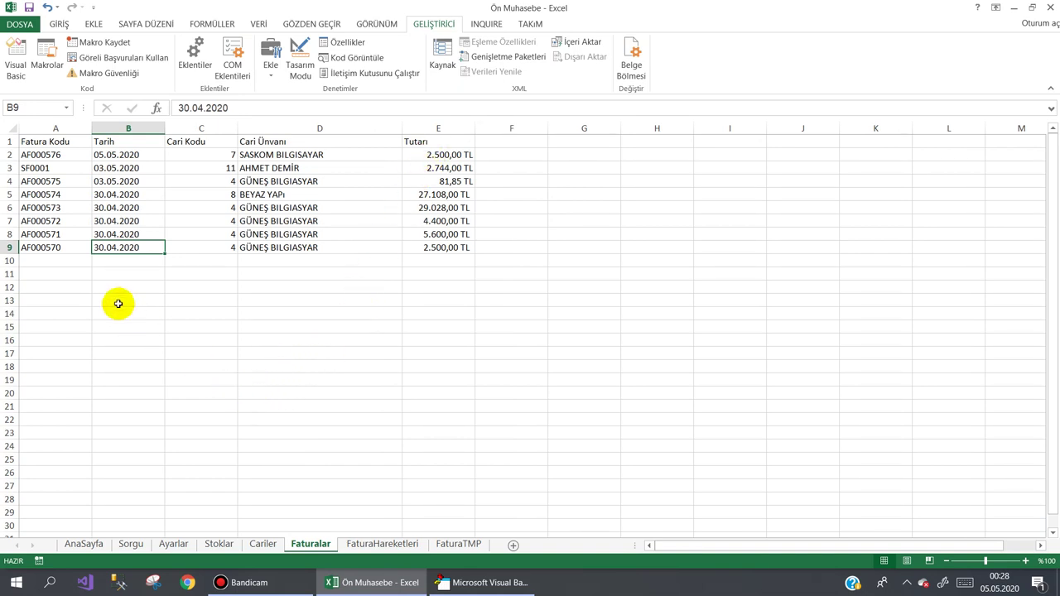
drag(8, 155, 9, 258)
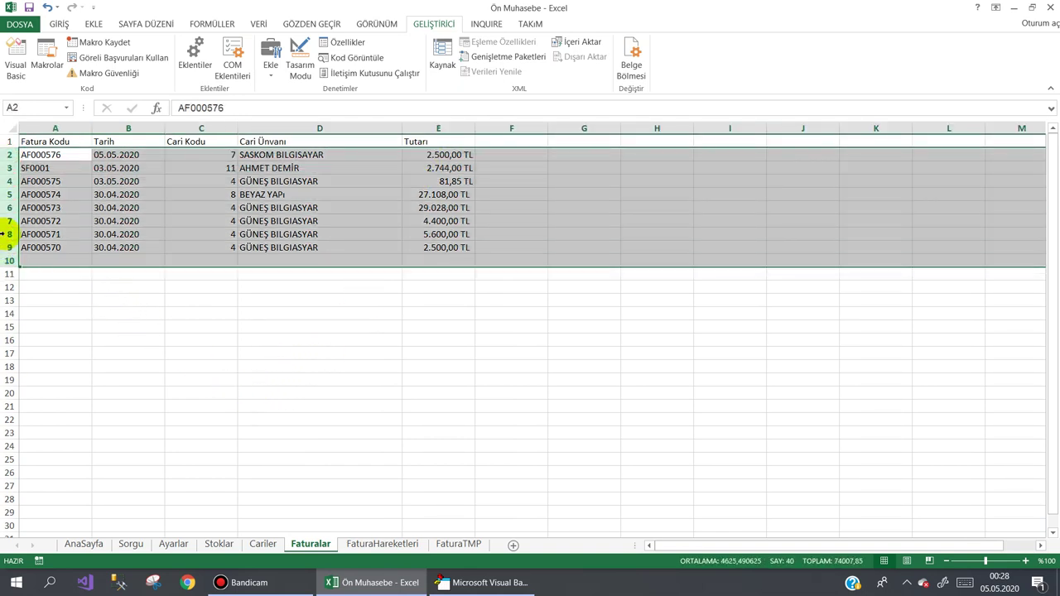
right_click(9, 258)
click(35, 348)
click(196, 260)
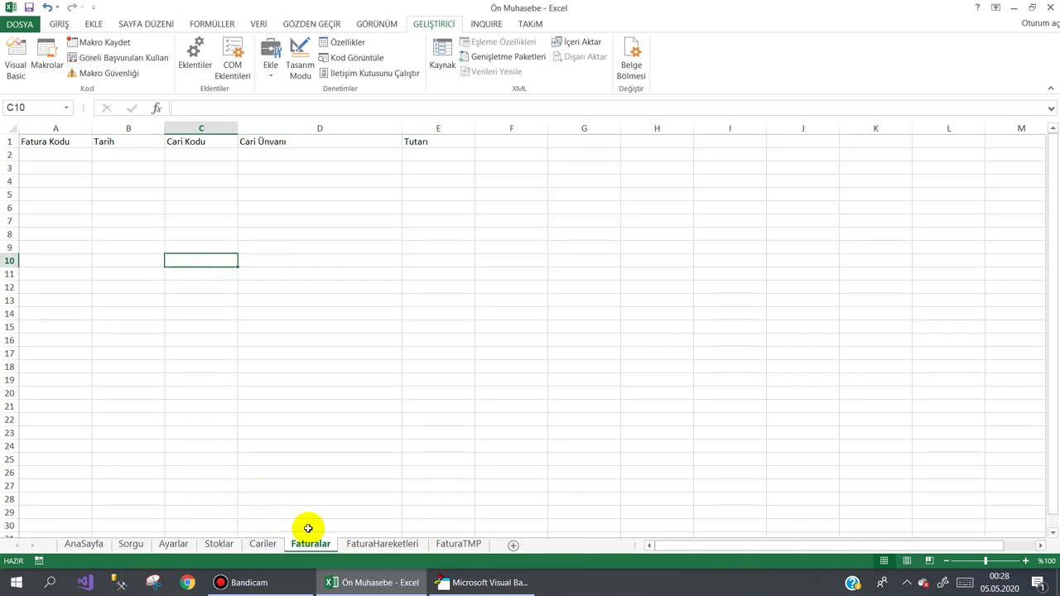
click(369, 544)
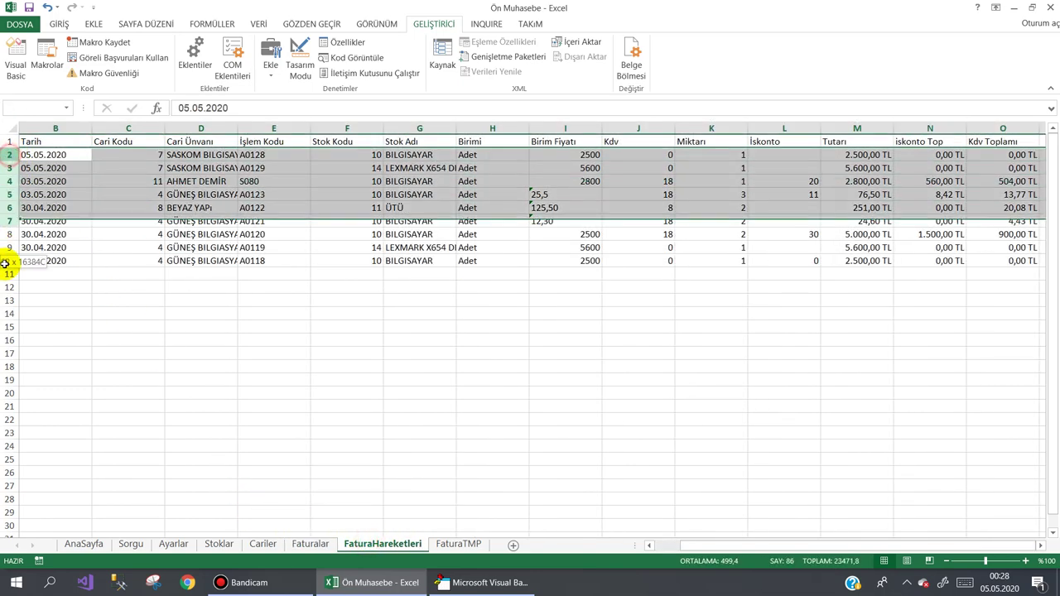
drag(9, 155, 9, 273)
right_click(8, 261)
click(37, 371)
click(222, 325)
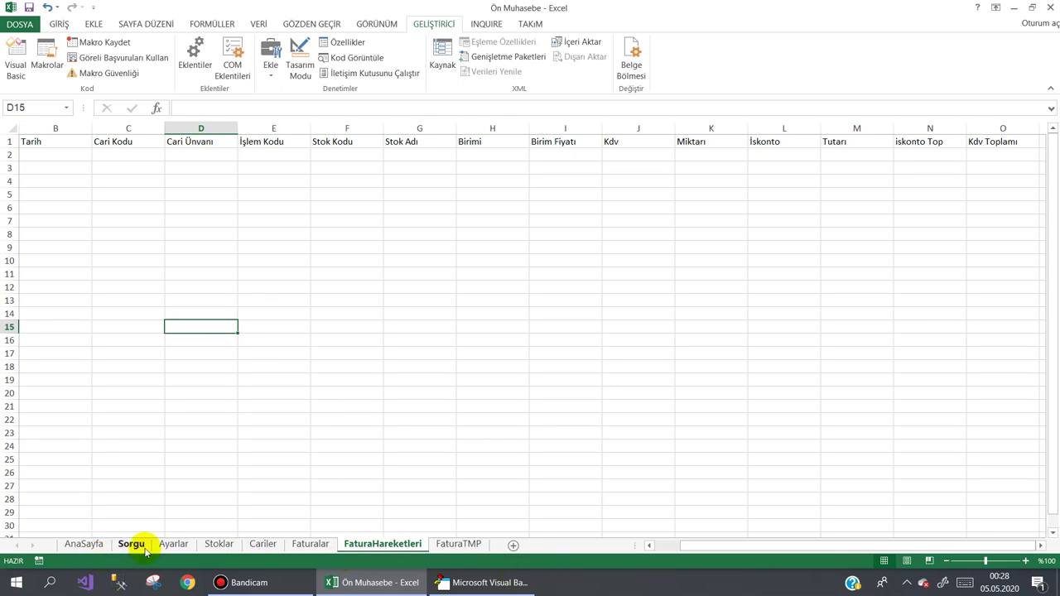
- Return to the Cariler sheet and narrow column C slightly
click(263, 544)
click(286, 311)
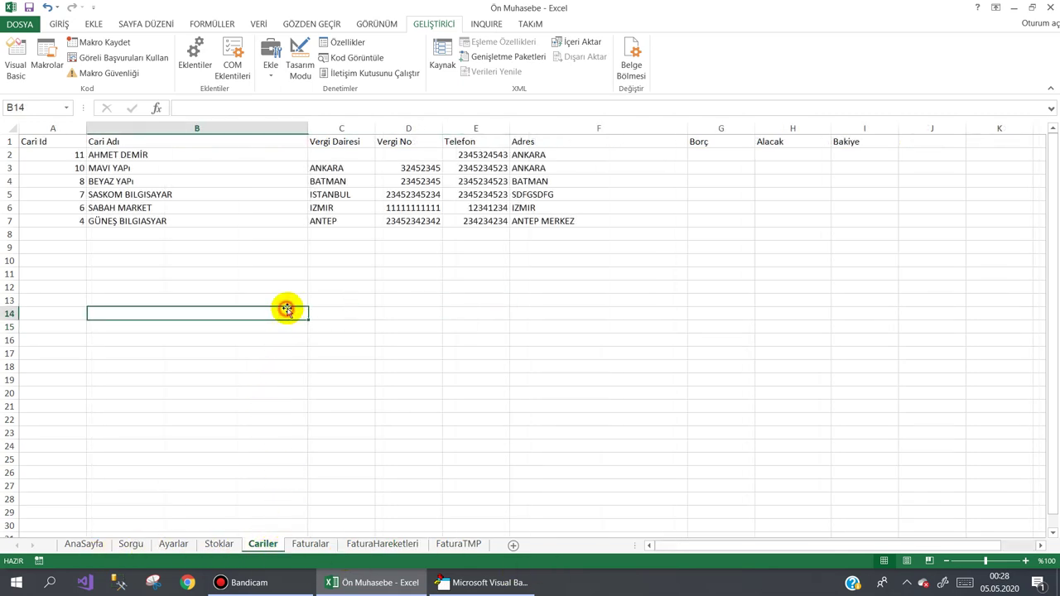
drag(376, 127, 373, 127)
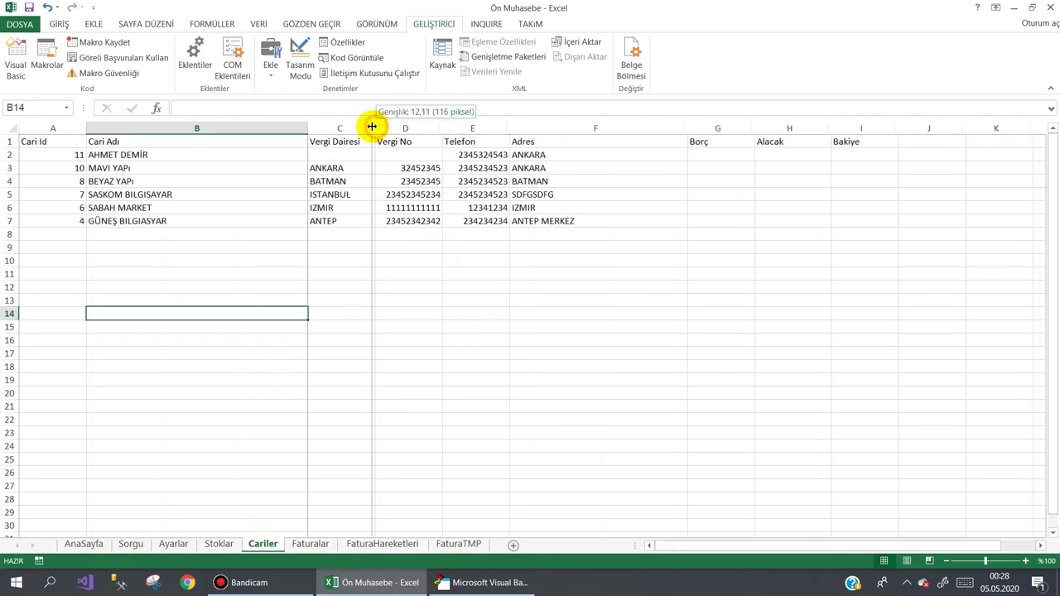
click(375, 258)
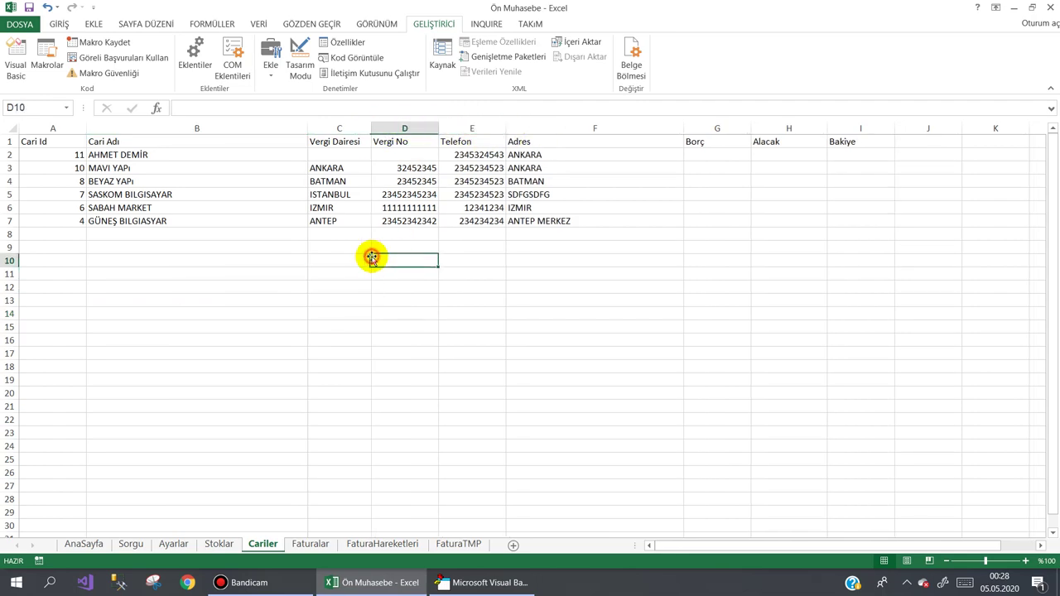
- Open purchase invoice AF000577 for GÜNEŞ BILGISAYAR and pick the BILGISAYAR stock item
click(88, 541)
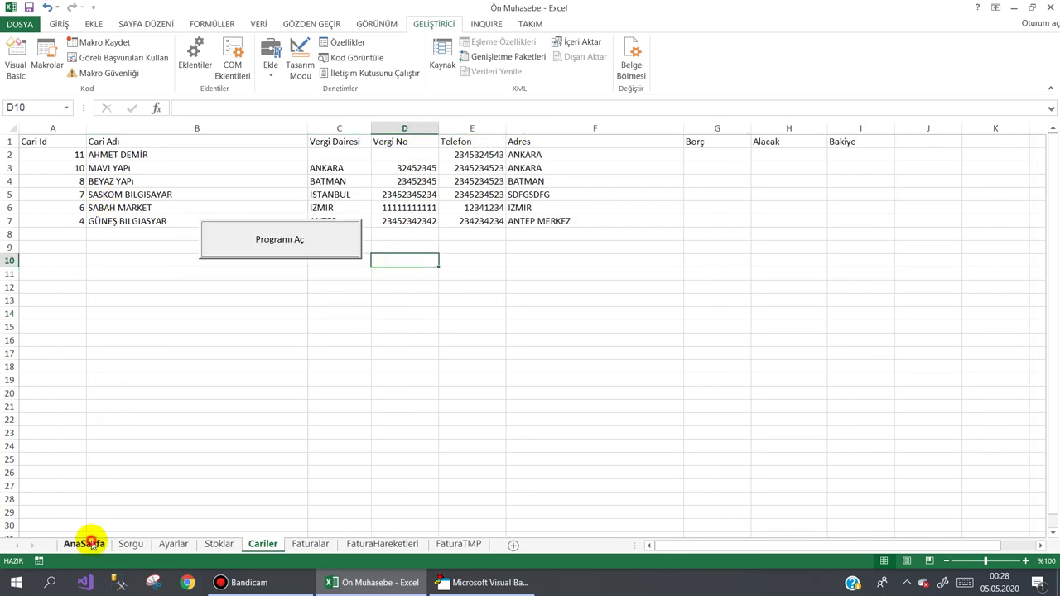
click(274, 237)
mouse_move(395, 105)
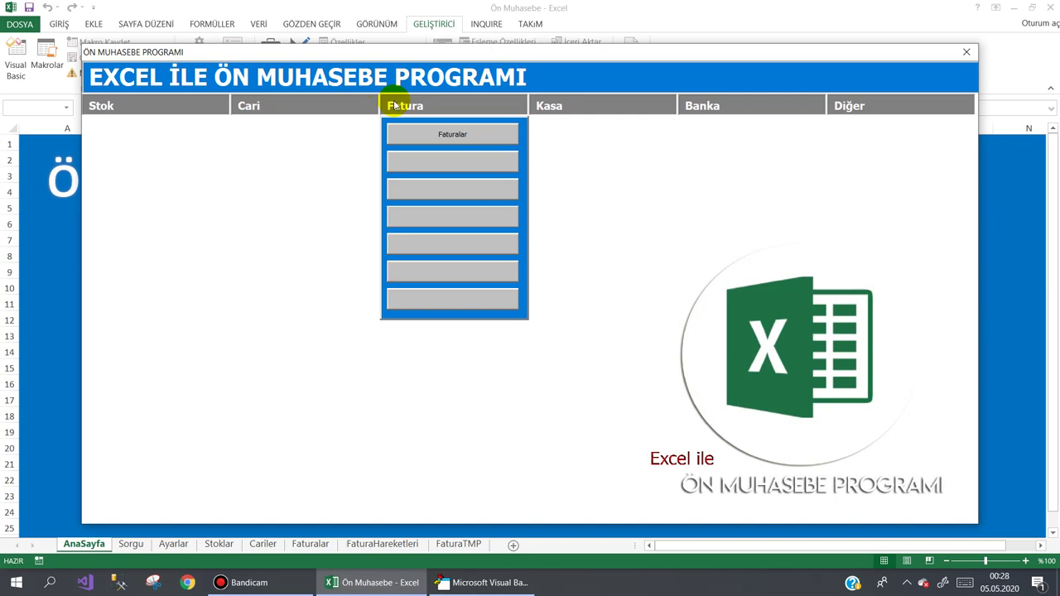
click(430, 132)
click(667, 447)
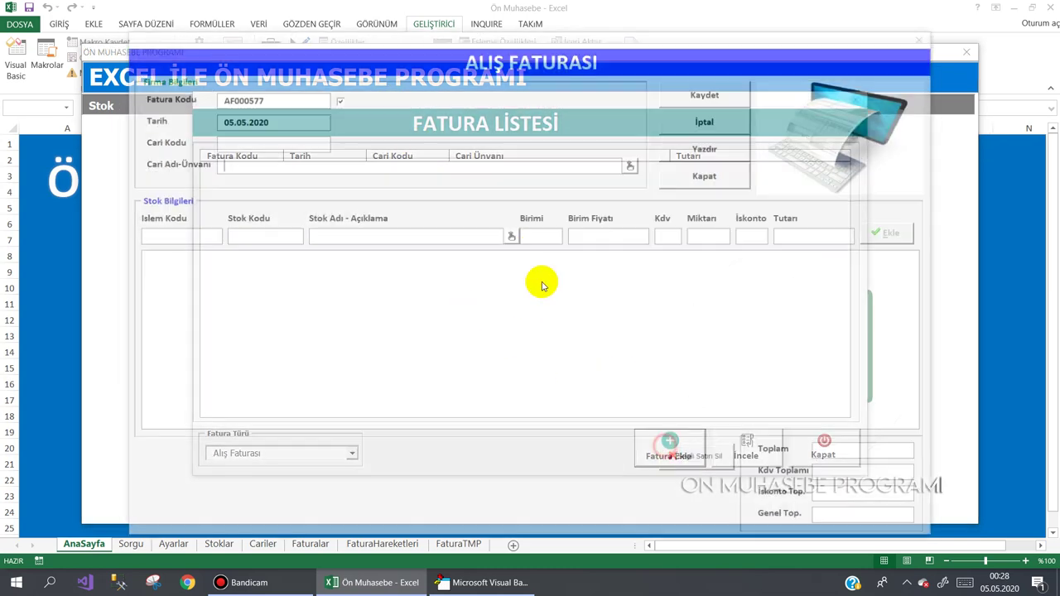
click(631, 160)
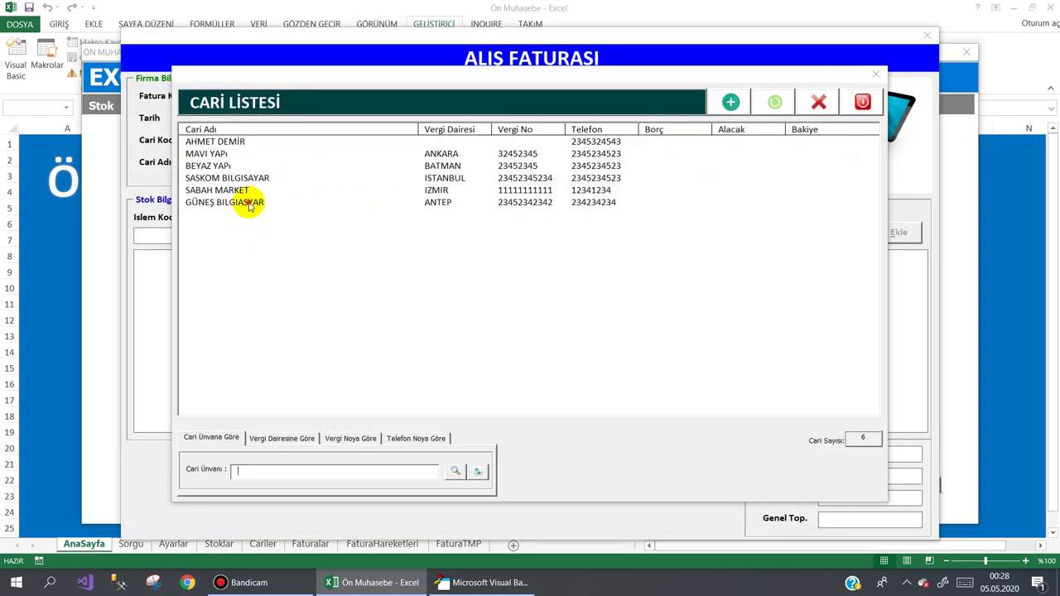
double_click(249, 205)
double_click(474, 166)
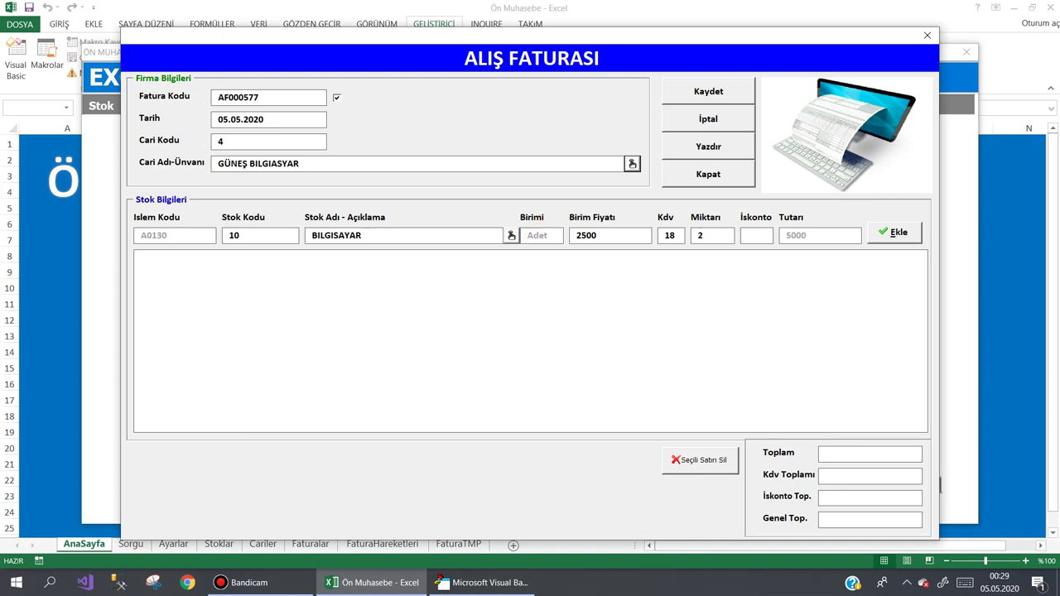
- Add the BILGISAYAR and LEXMARK X654 printer lines and save invoice AF000577
double_click(680, 236)
key(Return)
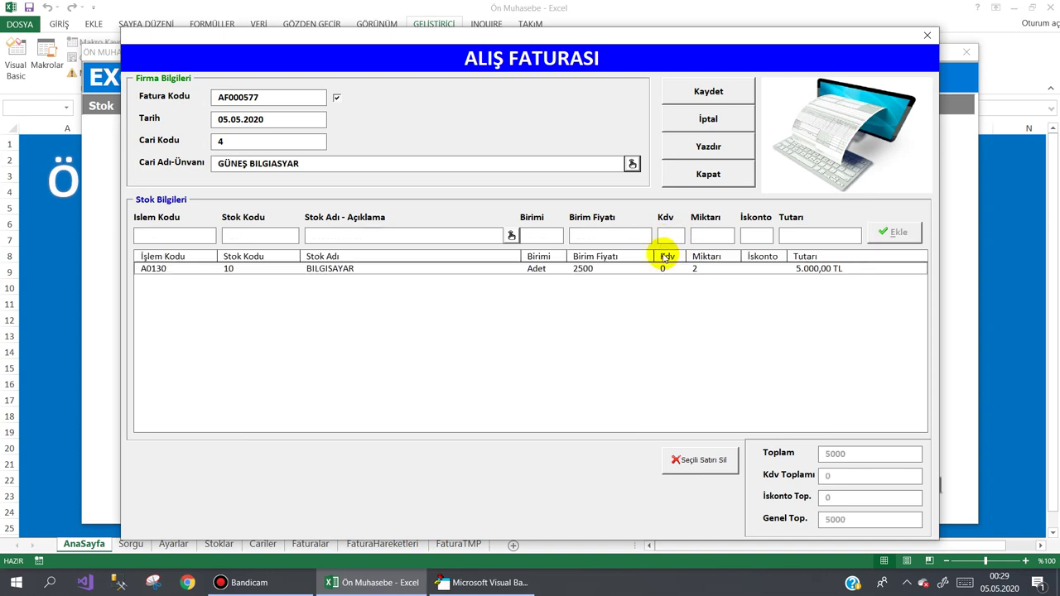
click(511, 235)
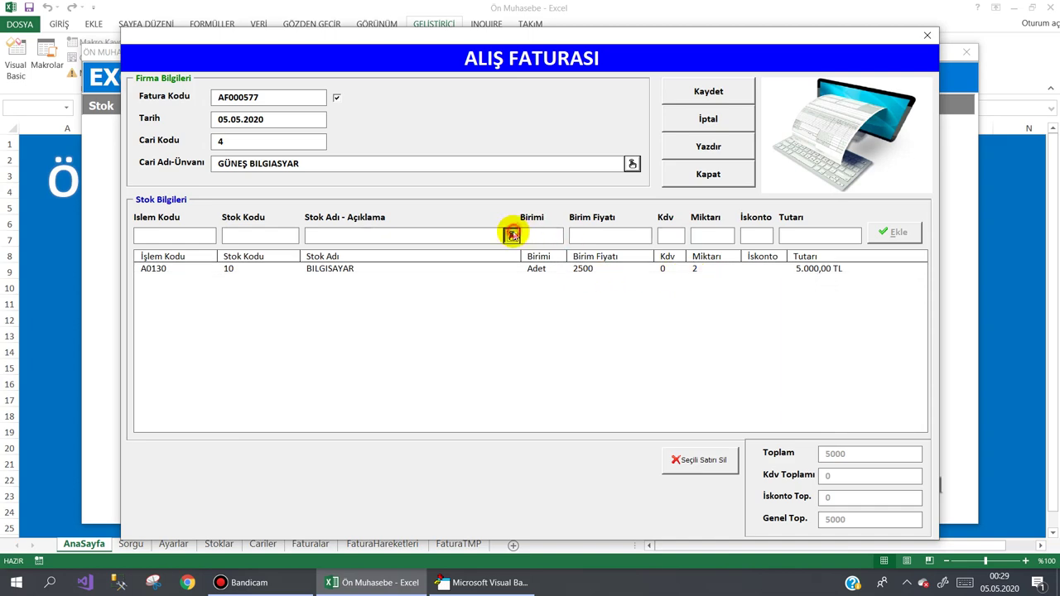
double_click(384, 136)
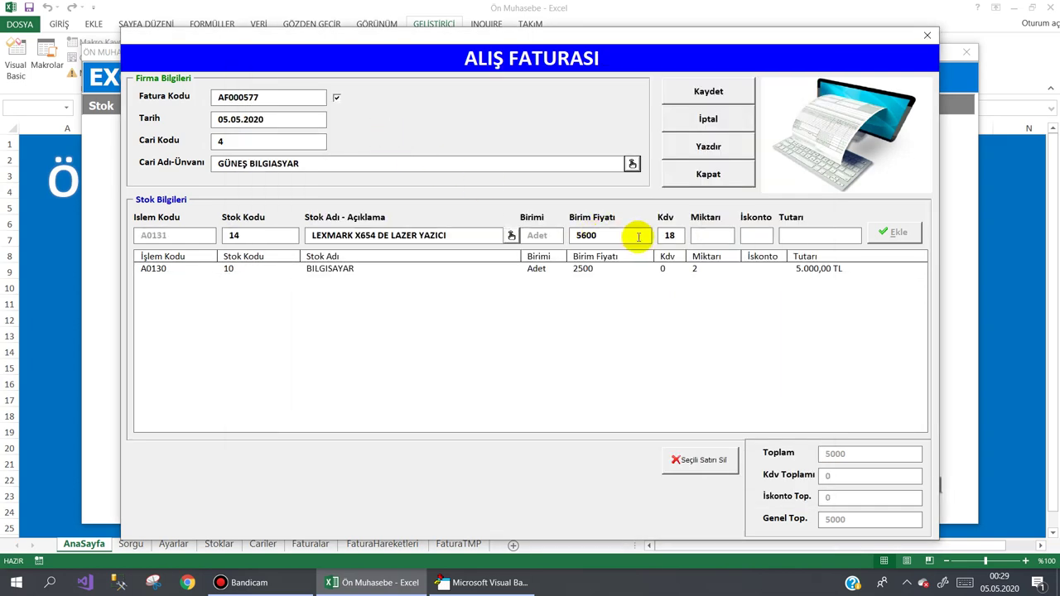
drag(679, 236, 629, 235)
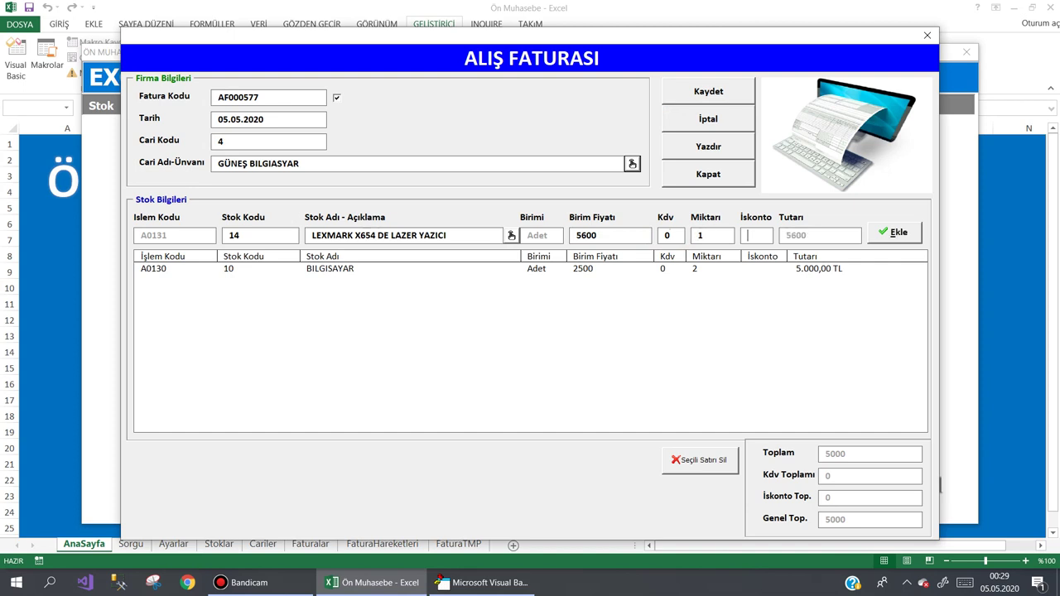
key(Return)
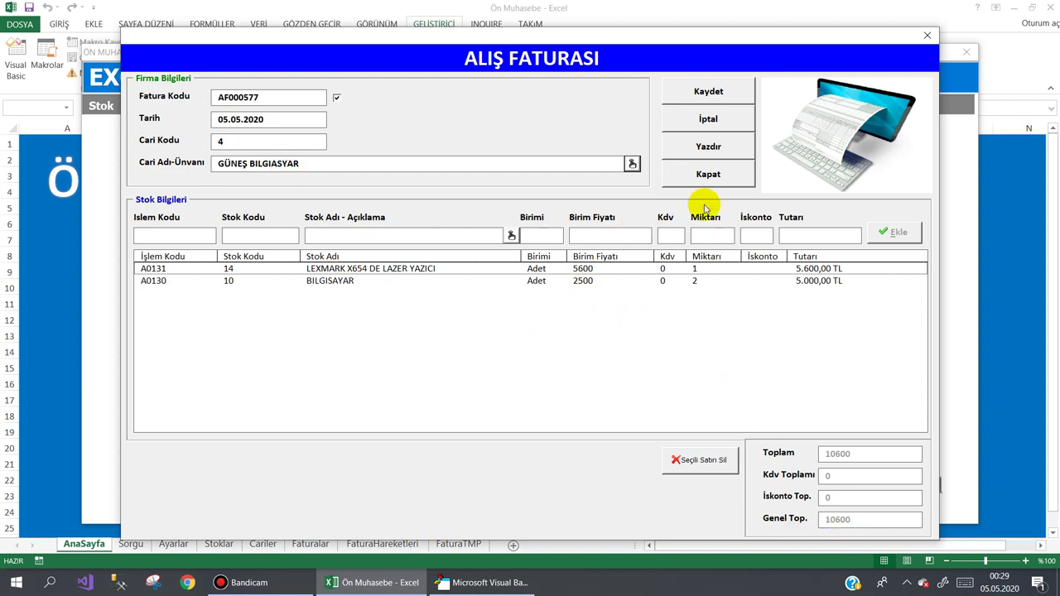
click(708, 93)
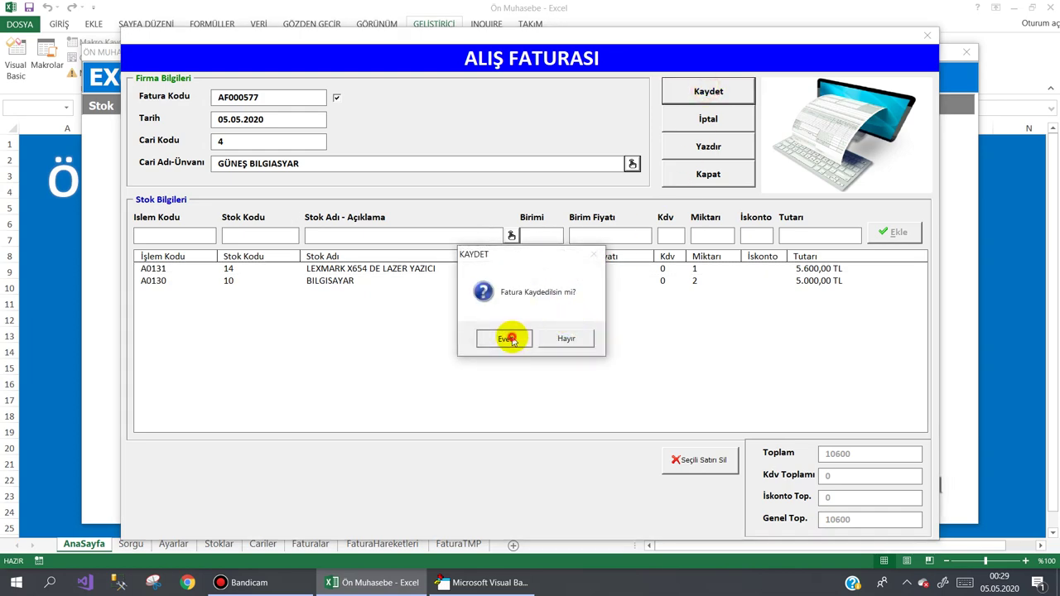
click(511, 336)
click(662, 310)
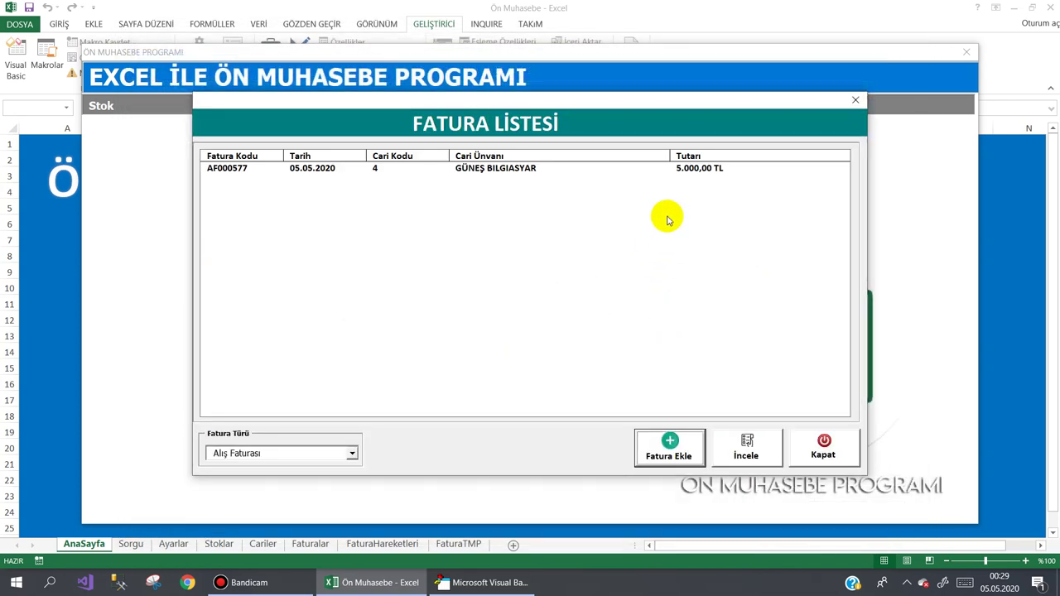
- Check AF000577 at 5.000,00 TL and the customer's Alacak credit, then exit the program
click(649, 174)
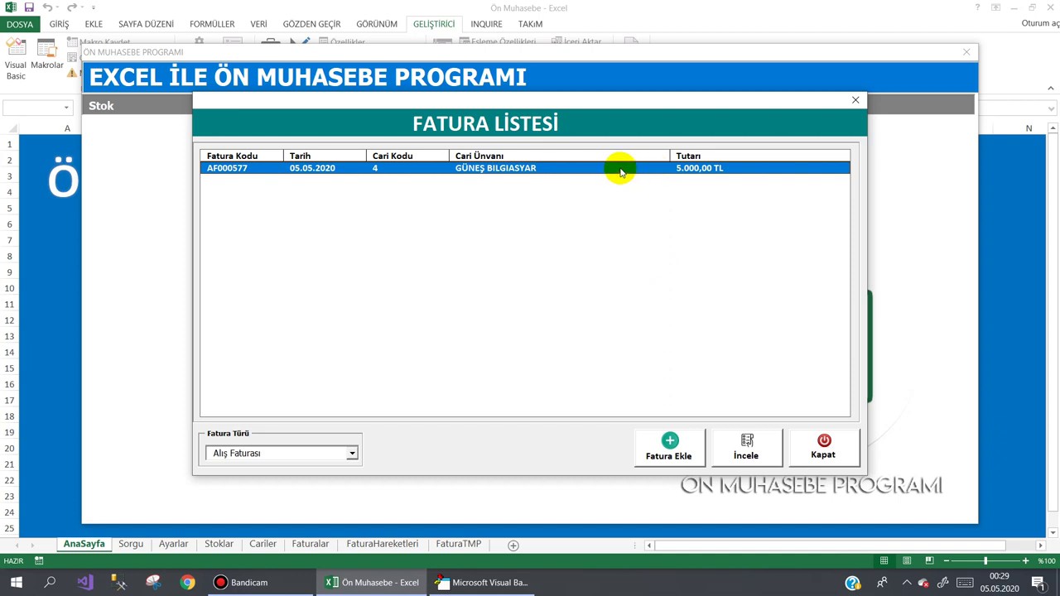
click(823, 445)
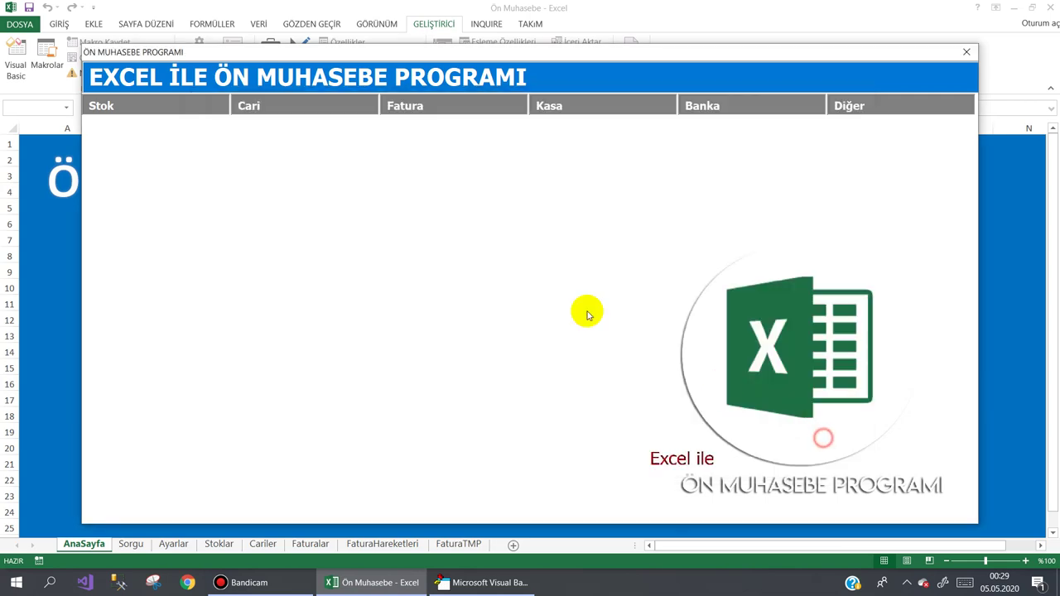
click(275, 117)
click(260, 136)
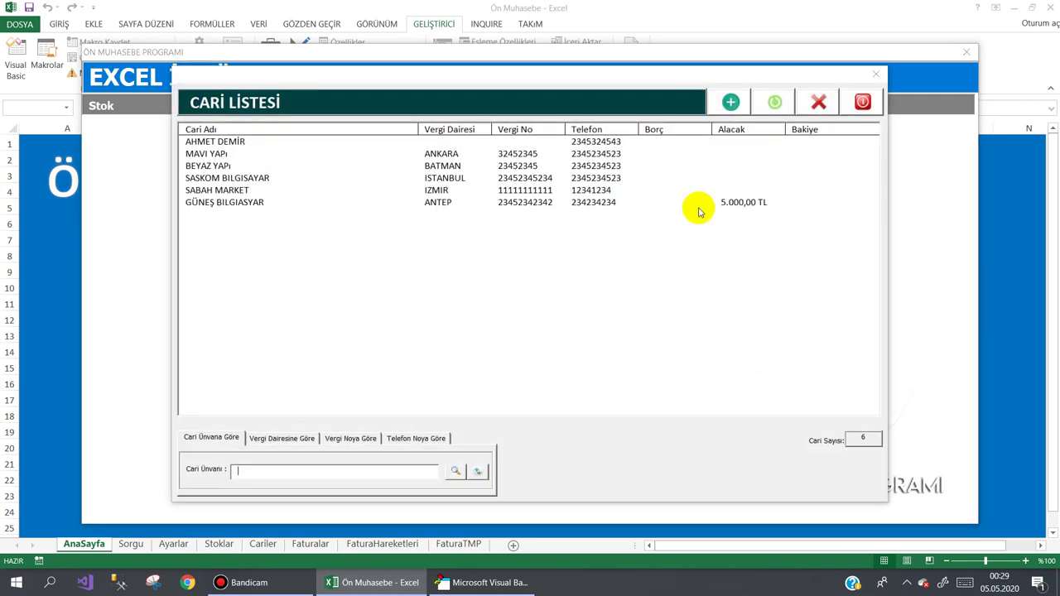
click(862, 101)
click(849, 105)
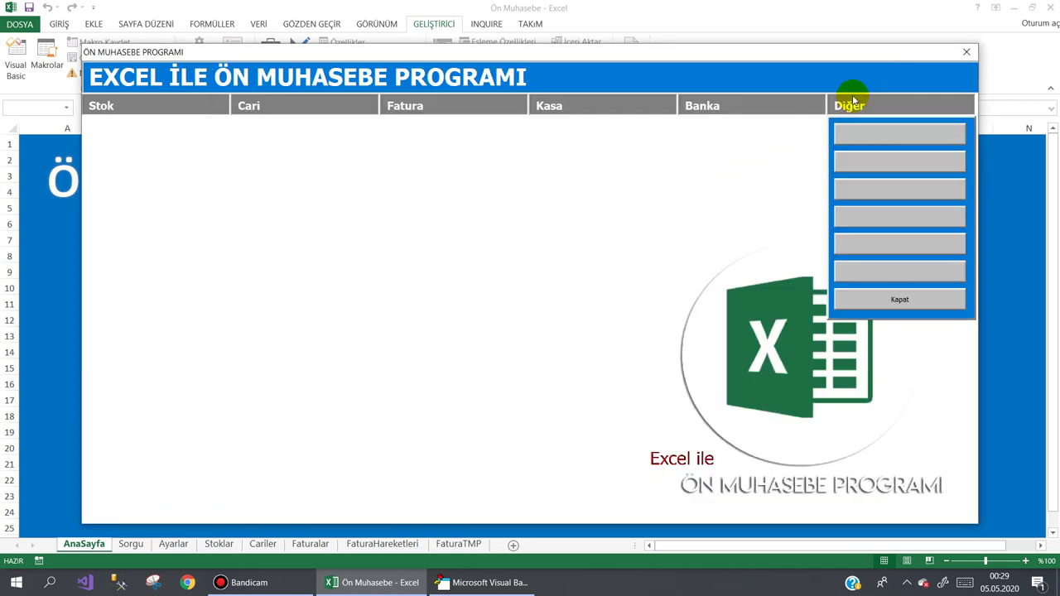
click(883, 301)
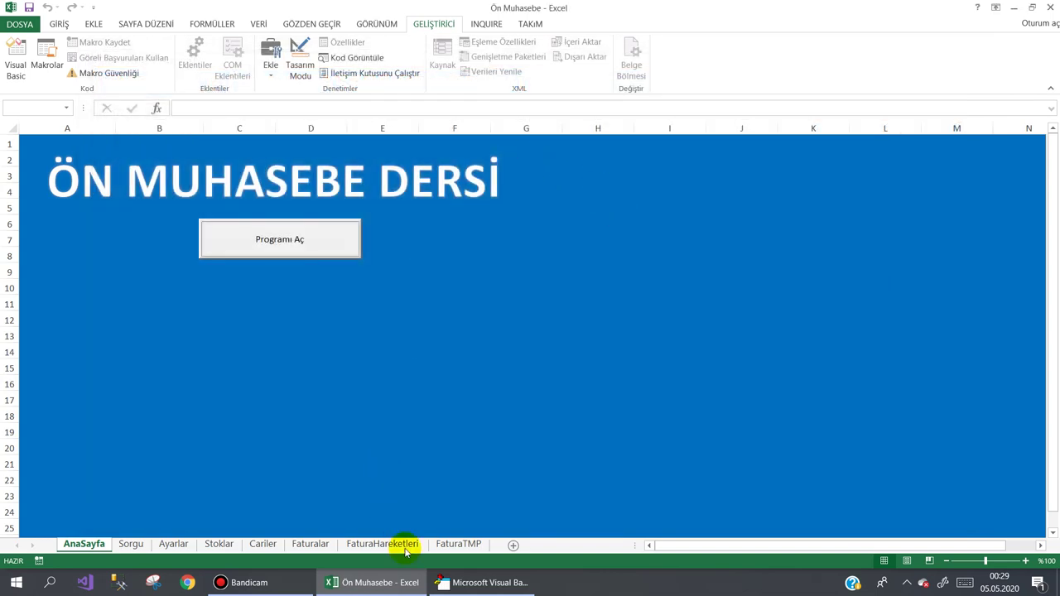
- Open frmFatura's Kaydet button Click code and scroll to the Faturalar E2 assignment
click(464, 582)
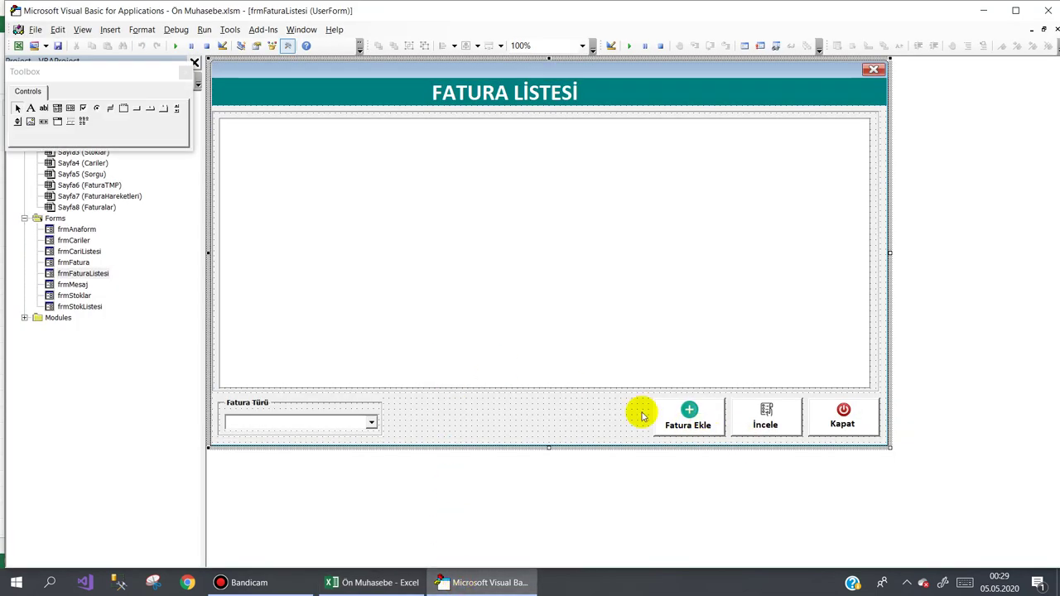
double_click(74, 263)
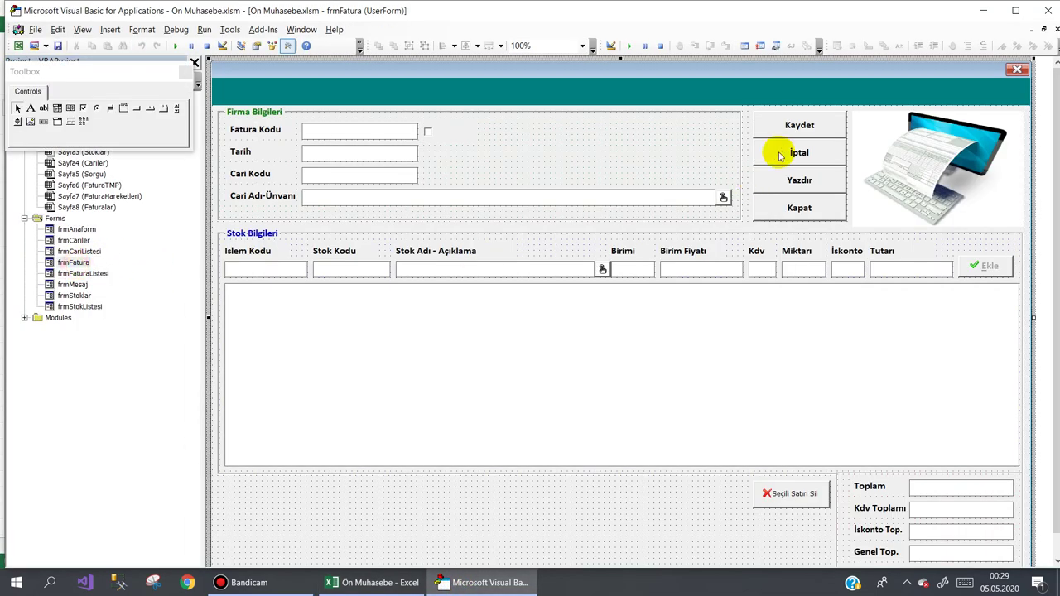
click(795, 124)
double_click(795, 124)
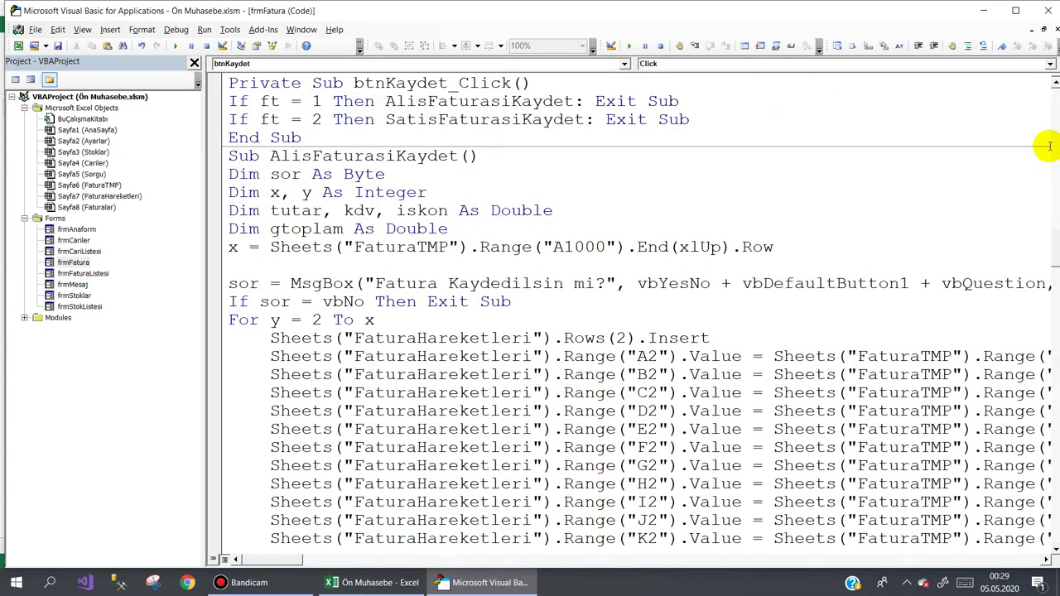
drag(1056, 247, 1056, 290)
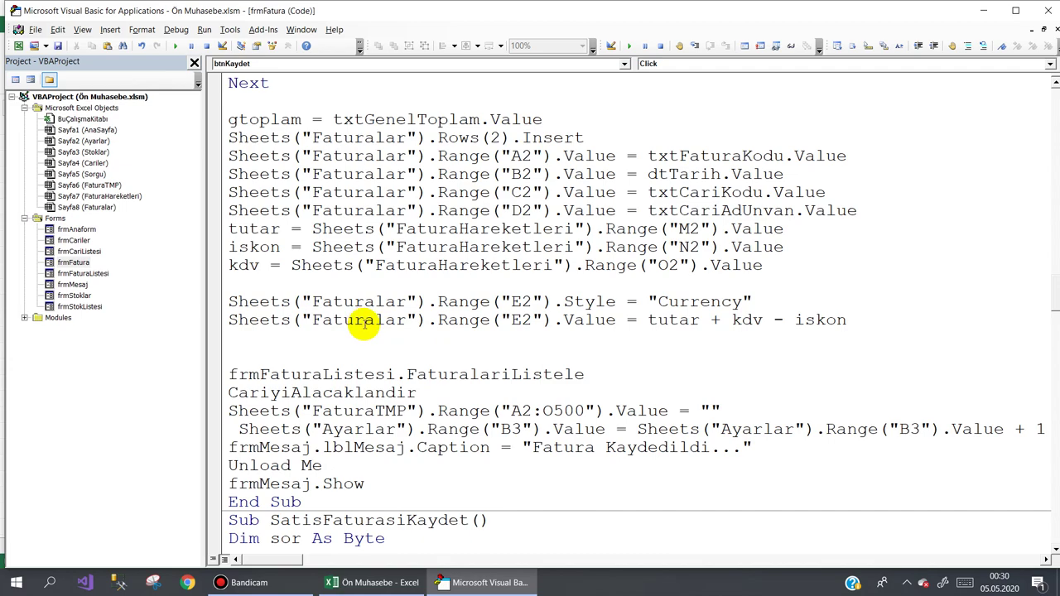
click(478, 585)
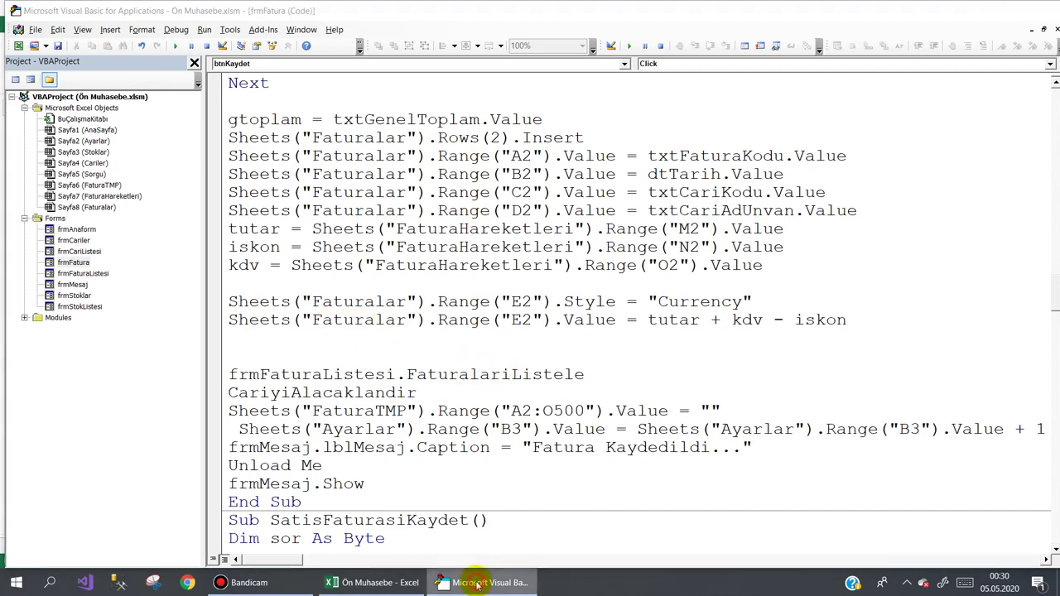
click(476, 583)
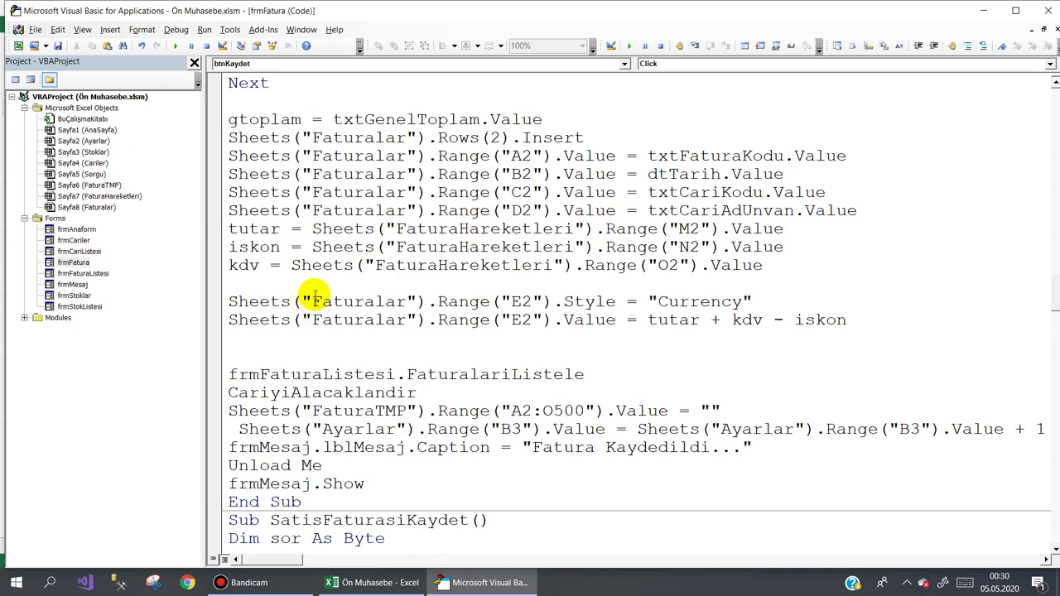
- Comment out the tutar, iskon and kdv lines in the btnKaydet code
scroll(316, 296, up, 1)
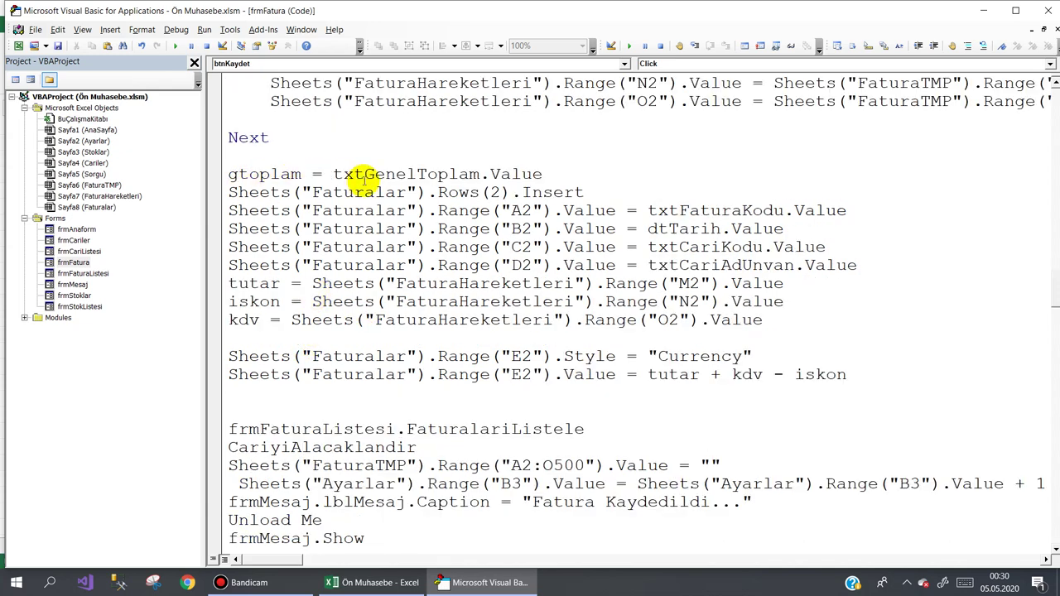
scroll(355, 173, up, 1)
scroll(359, 180, up, 1)
scroll(362, 178, up, 1)
scroll(362, 178, up, 1)
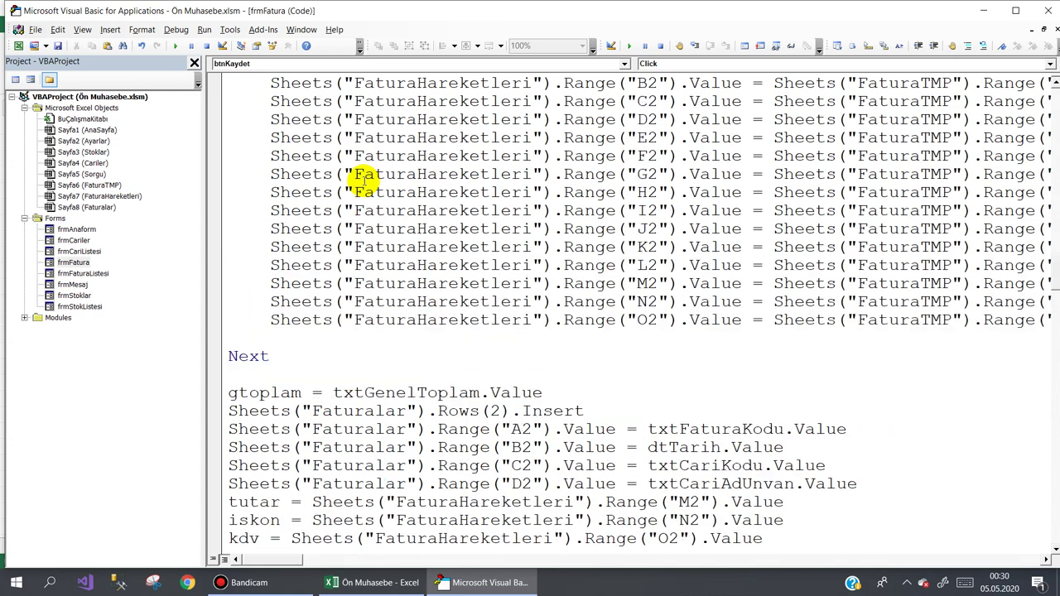
scroll(362, 178, down, 2)
scroll(362, 178, down, 1)
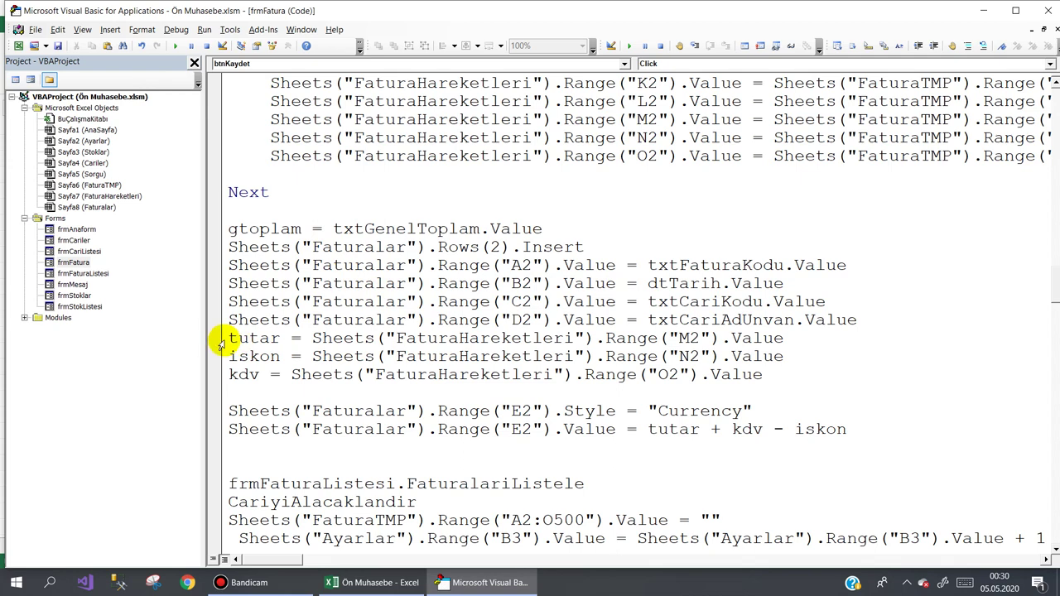
drag(221, 341, 223, 374)
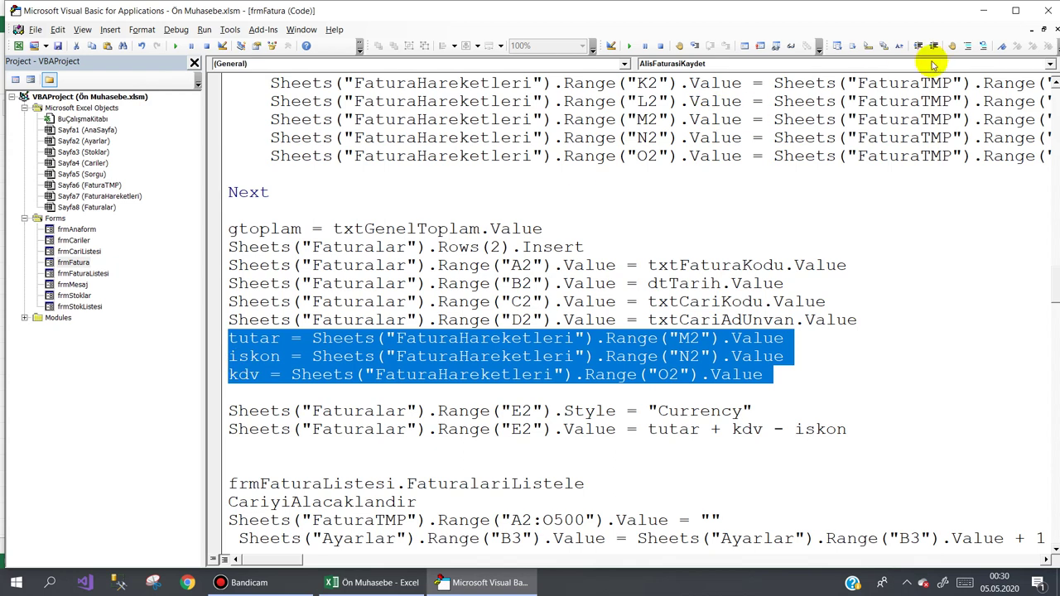
click(967, 47)
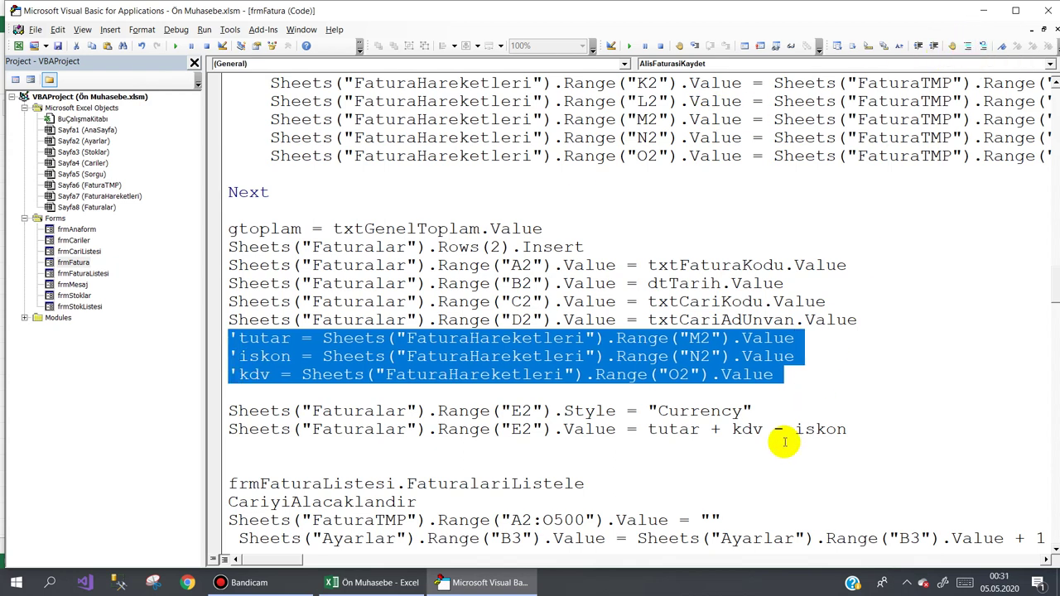
click(647, 429)
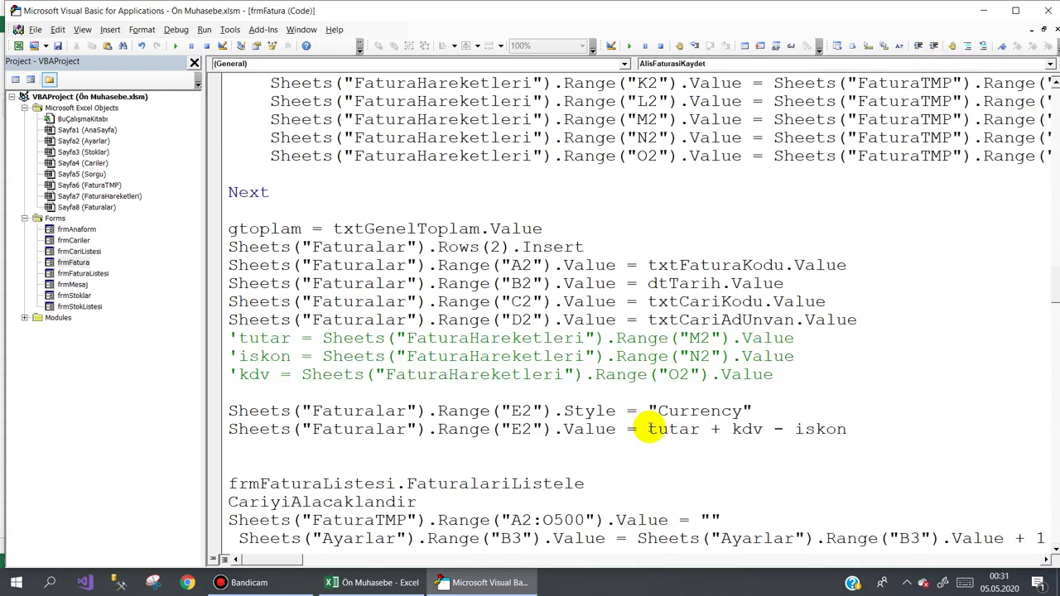
- Replace 'tutar + kdv - iskon' with gtoplam for Faturalar E2, then return to Excel
drag(647, 429, 863, 429)
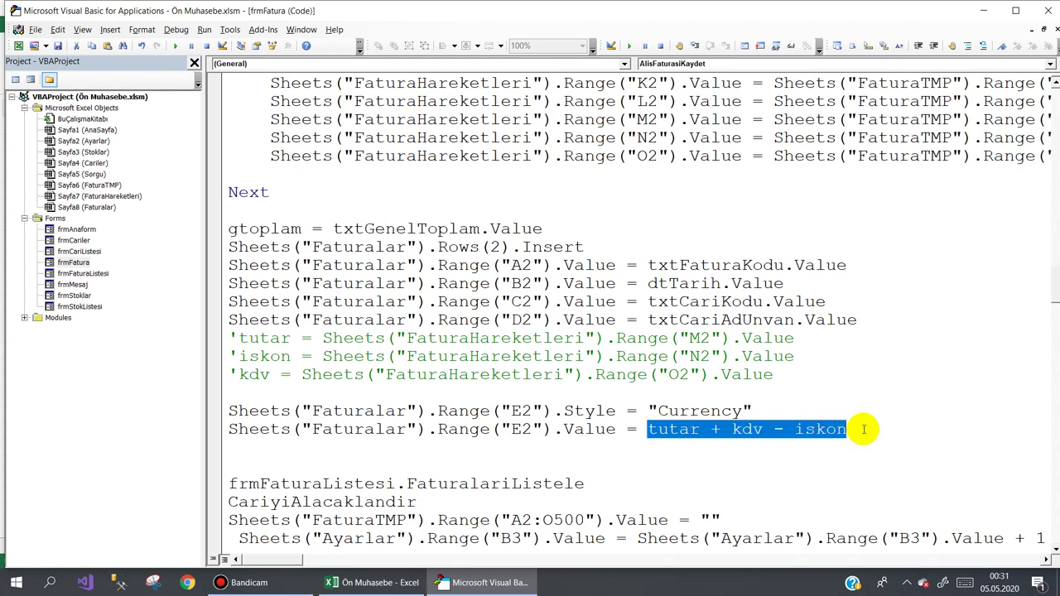
text(gtoplam)
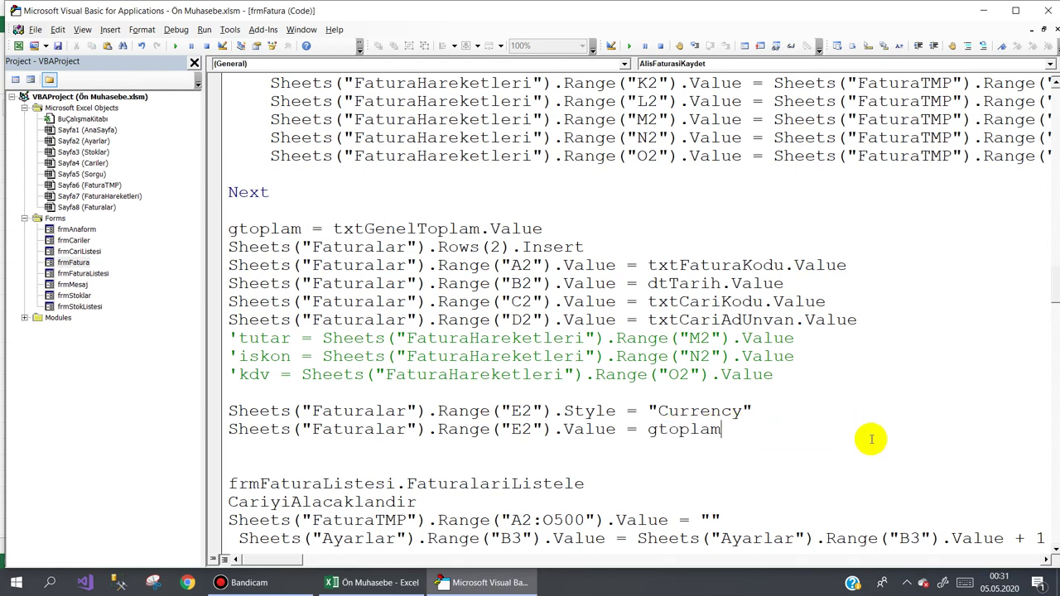
click(808, 480)
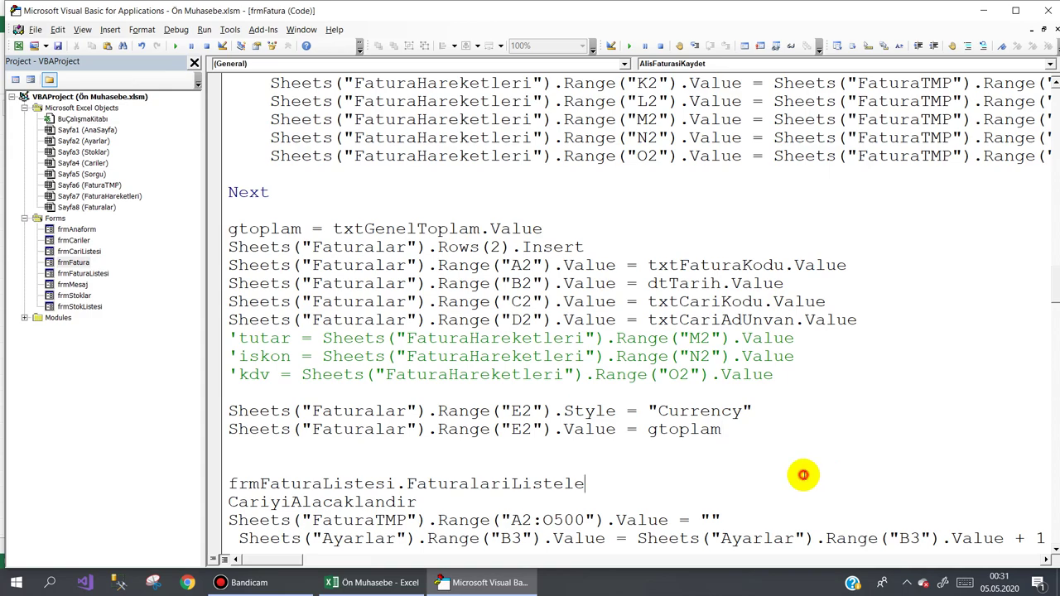
click(403, 582)
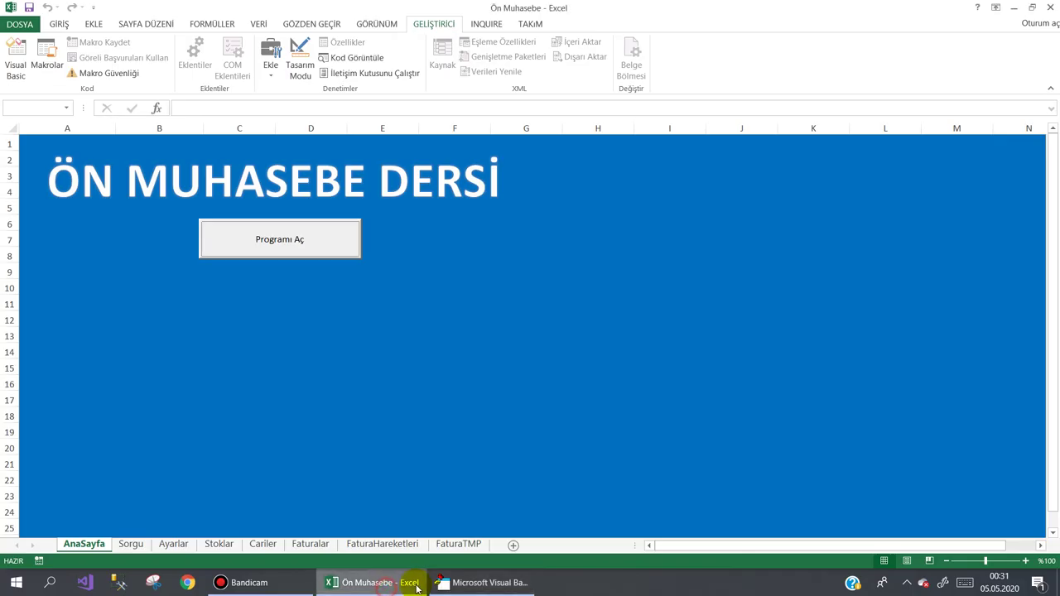
- Delete the test invoice in row 2 of the Faturalar sheet
click(311, 544)
click(7, 154)
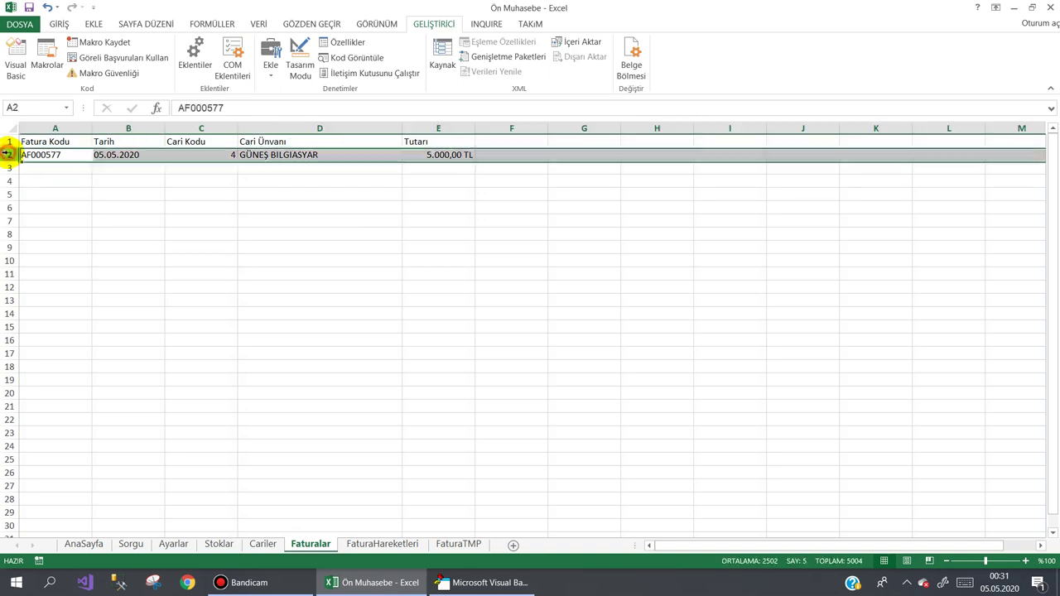
right_click(7, 154)
click(61, 261)
click(241, 311)
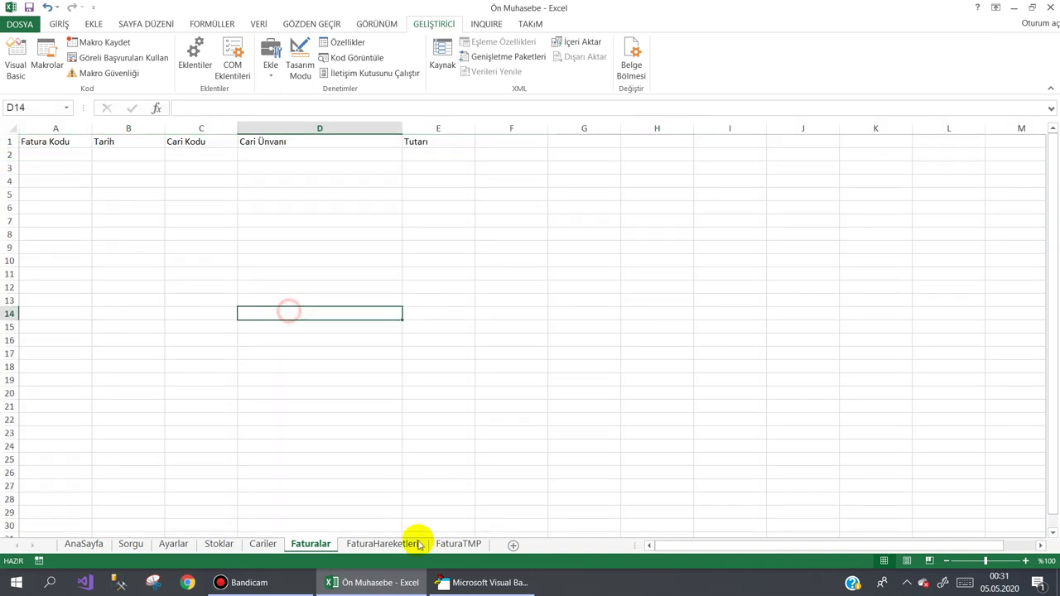
- Delete the two test invoice lines in rows 2–3 of FaturaHareketleri
click(383, 544)
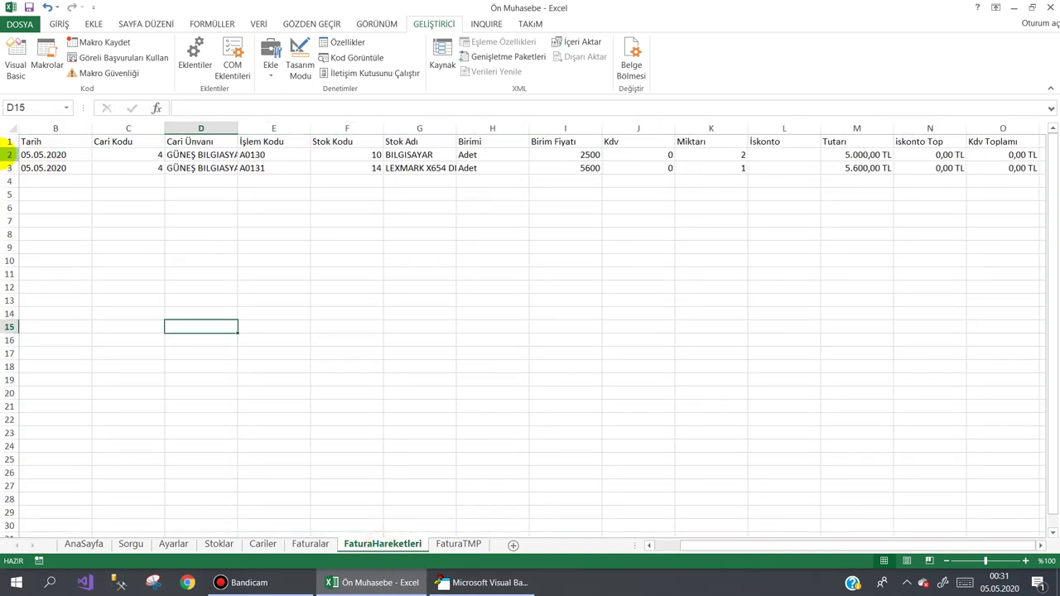
drag(7, 154, 8, 168)
right_click(8, 168)
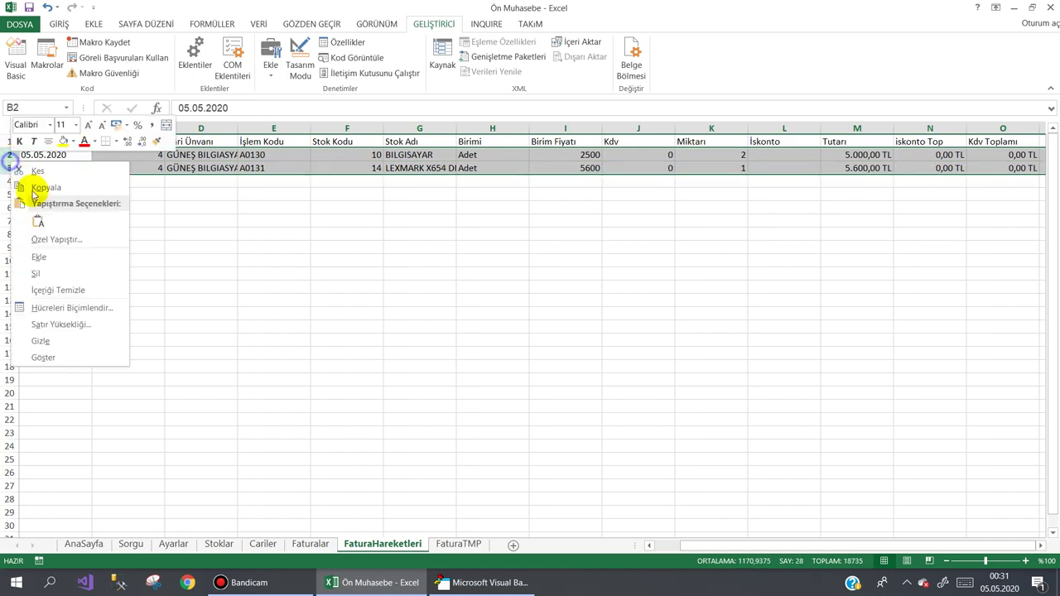
click(54, 269)
click(158, 221)
- Launch the program to confirm the invoice list is empty, check the customer list, then exit
click(83, 544)
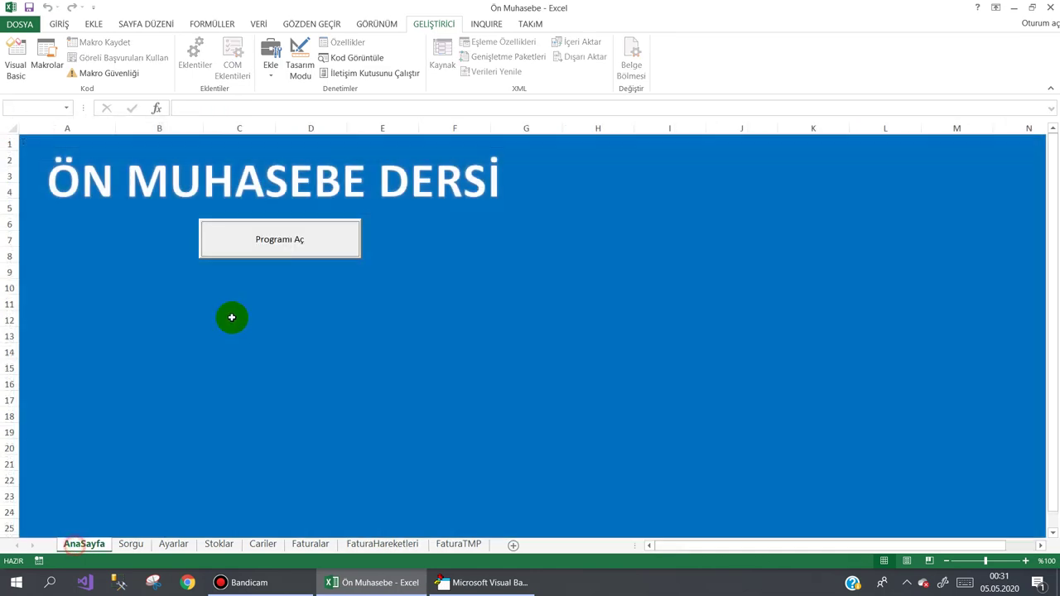
click(258, 250)
mouse_move(407, 102)
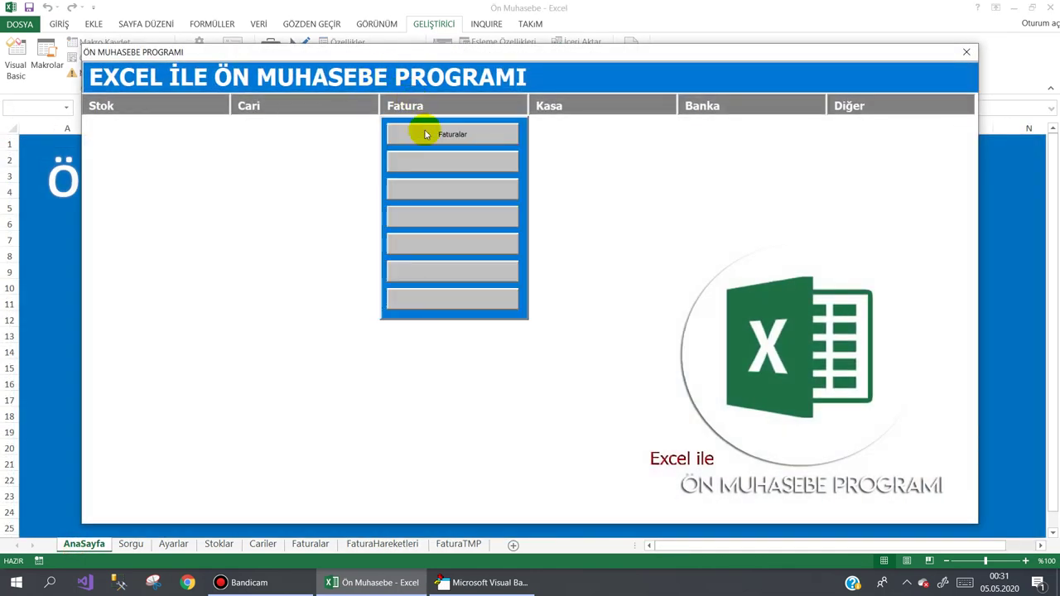
click(421, 132)
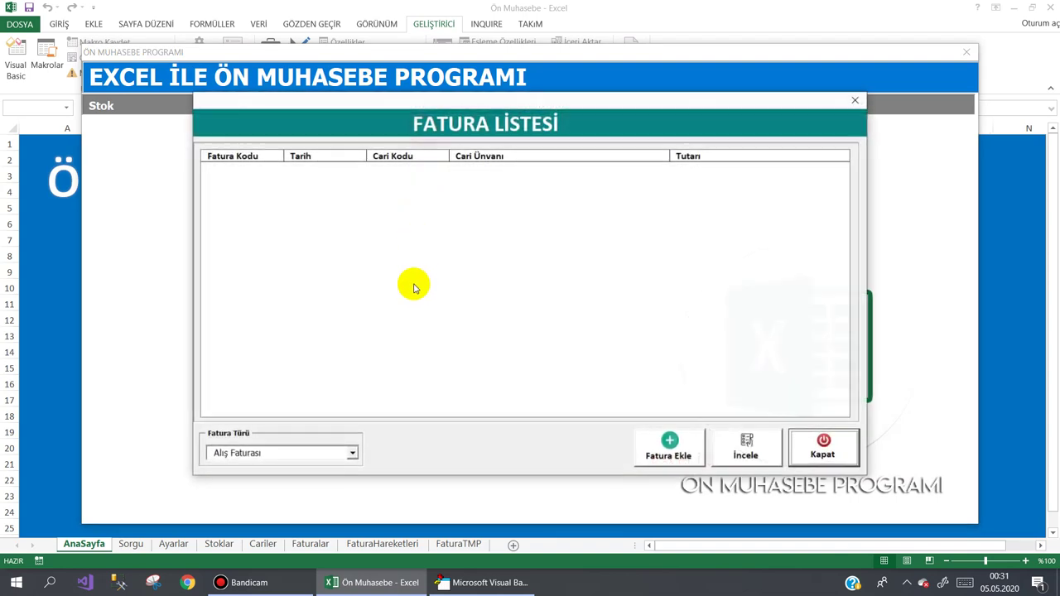
click(822, 445)
mouse_move(277, 98)
click(260, 134)
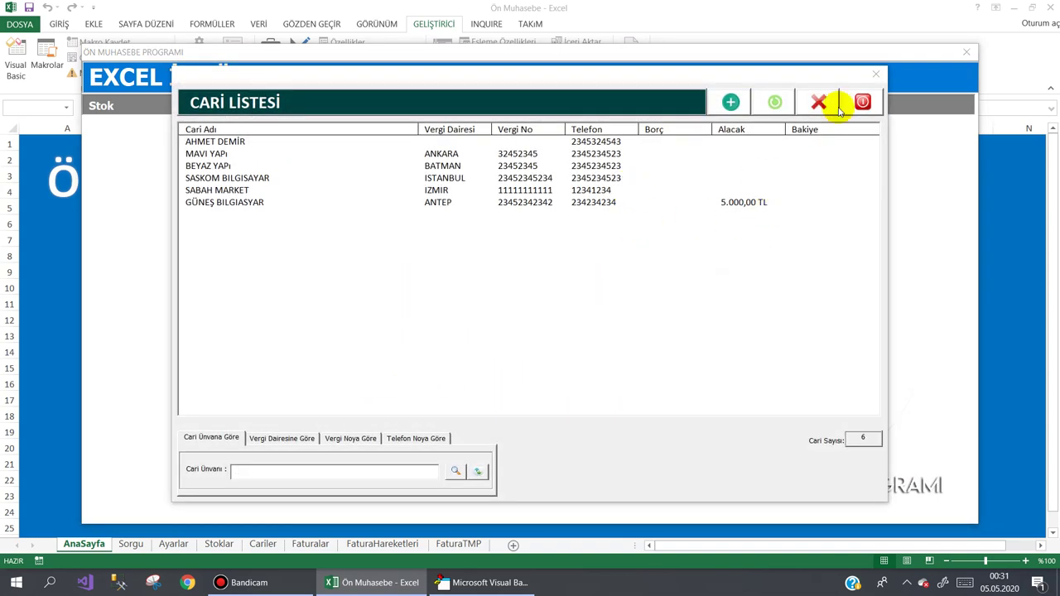
click(869, 105)
mouse_move(874, 108)
click(903, 299)
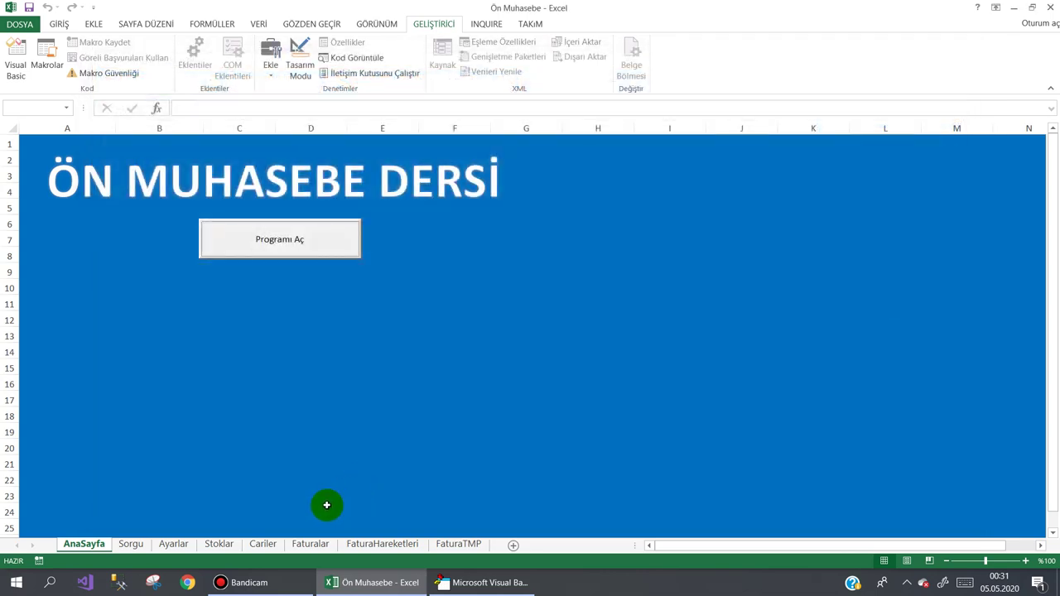
- Clear the 5000 Alacak credit in Cariler cell H7 and relaunch the program from AnaSayfa
click(262, 543)
click(781, 221)
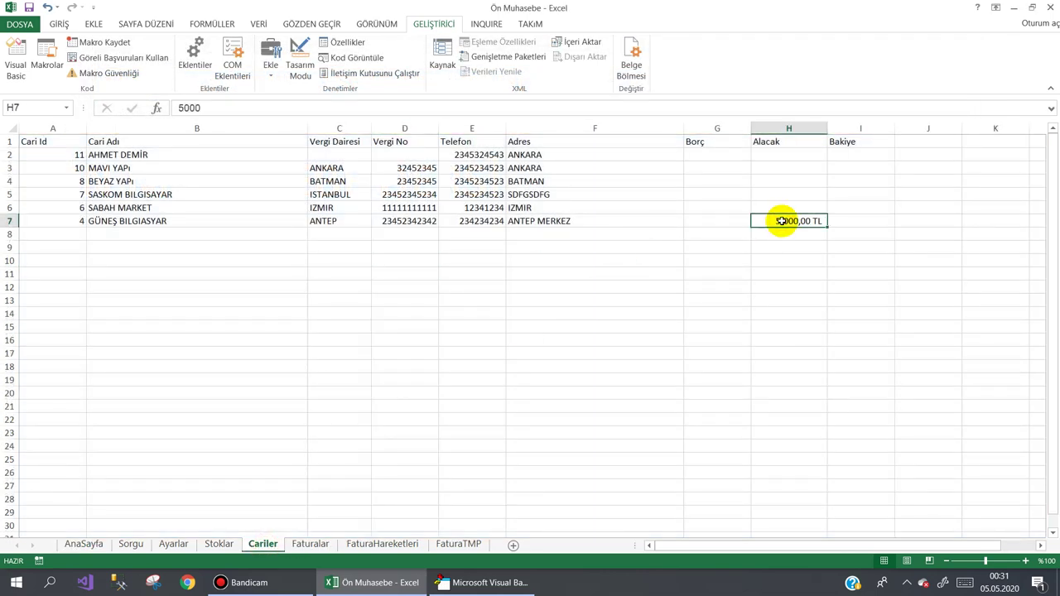
click(610, 264)
click(84, 543)
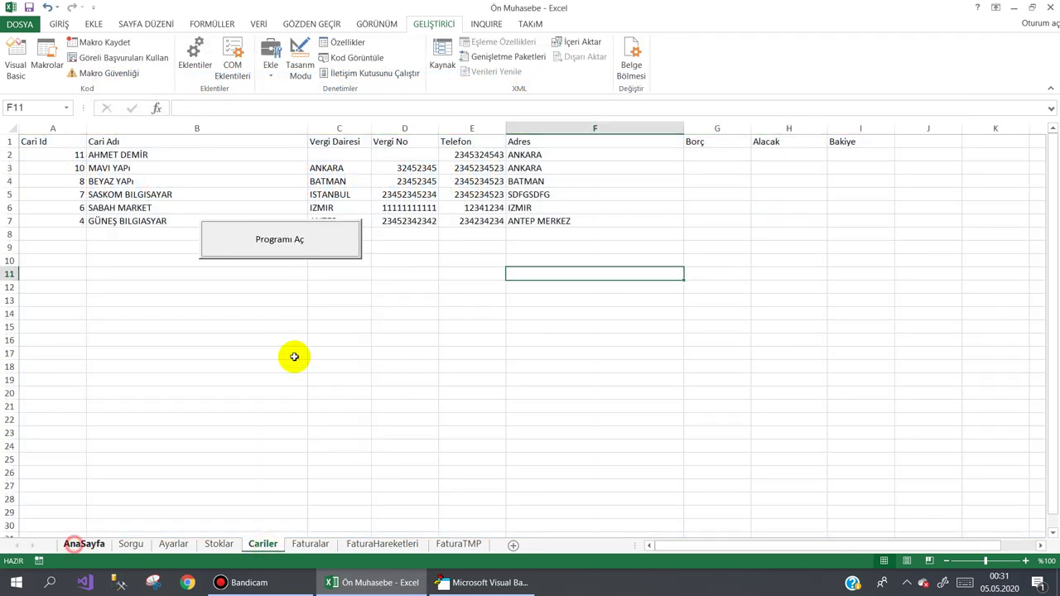
click(292, 254)
- Start a new purchase invoice with GÜNEŞ BILGISAYAR as the account
click(407, 106)
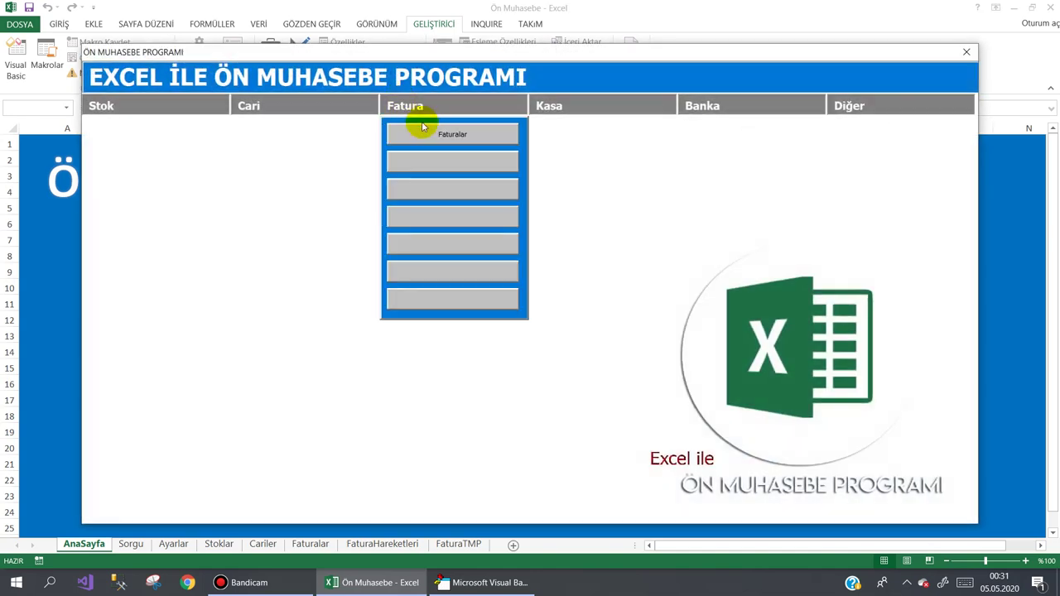
click(426, 132)
click(668, 443)
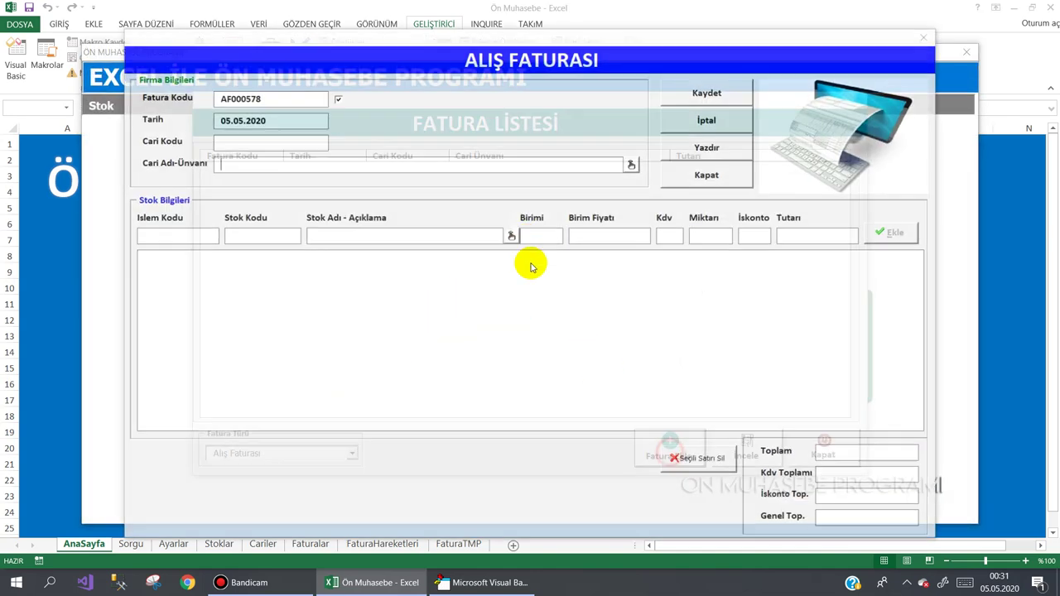
click(632, 165)
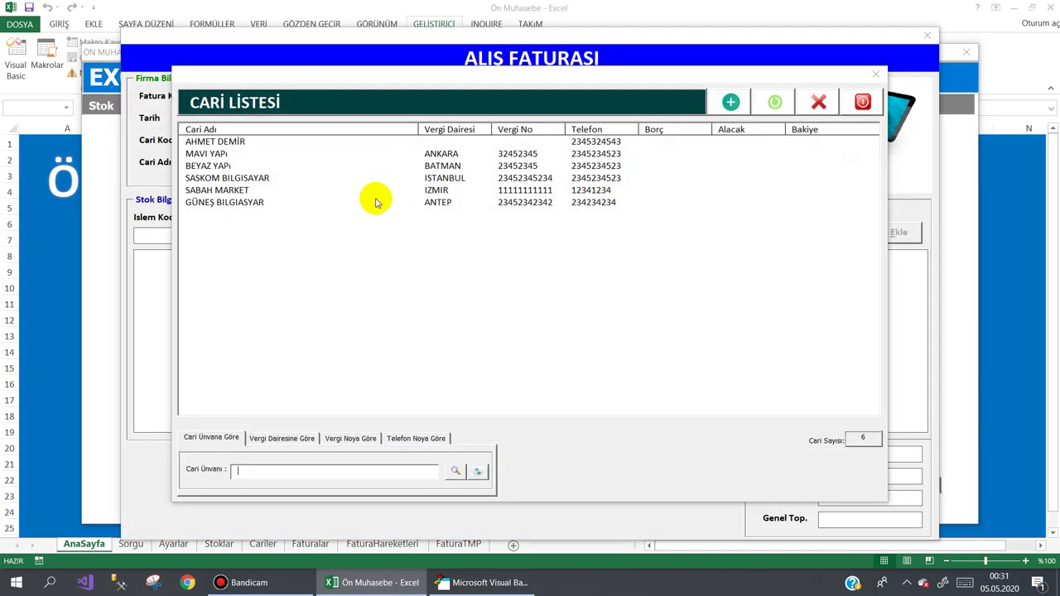
double_click(241, 203)
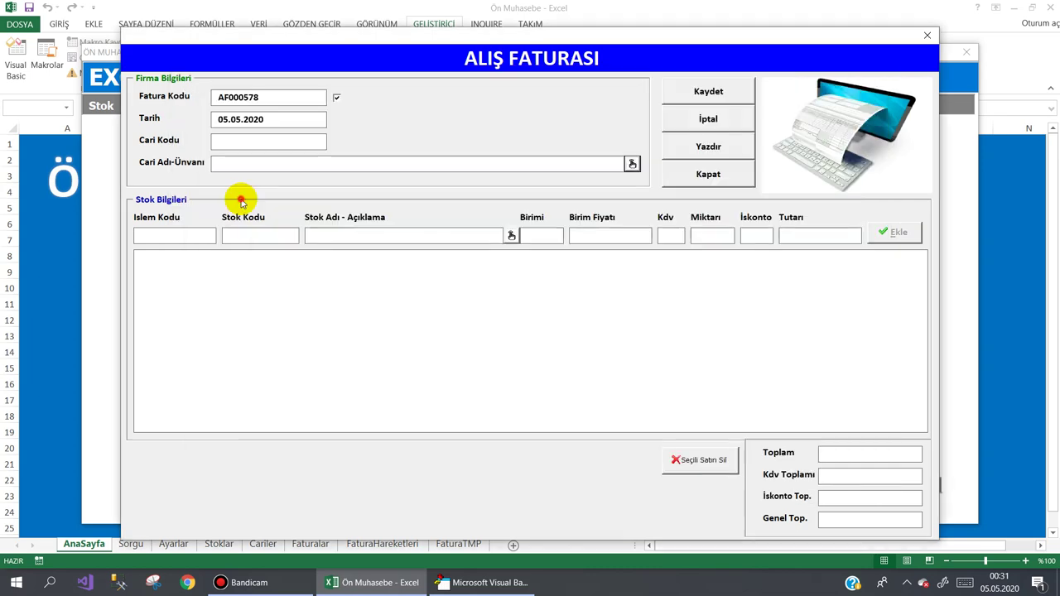
- Add BILGISAYAR and LEXMARK X654 DE LAZER YAZICI lines, typing 1 over the 18 Kdv rate
double_click(503, 164)
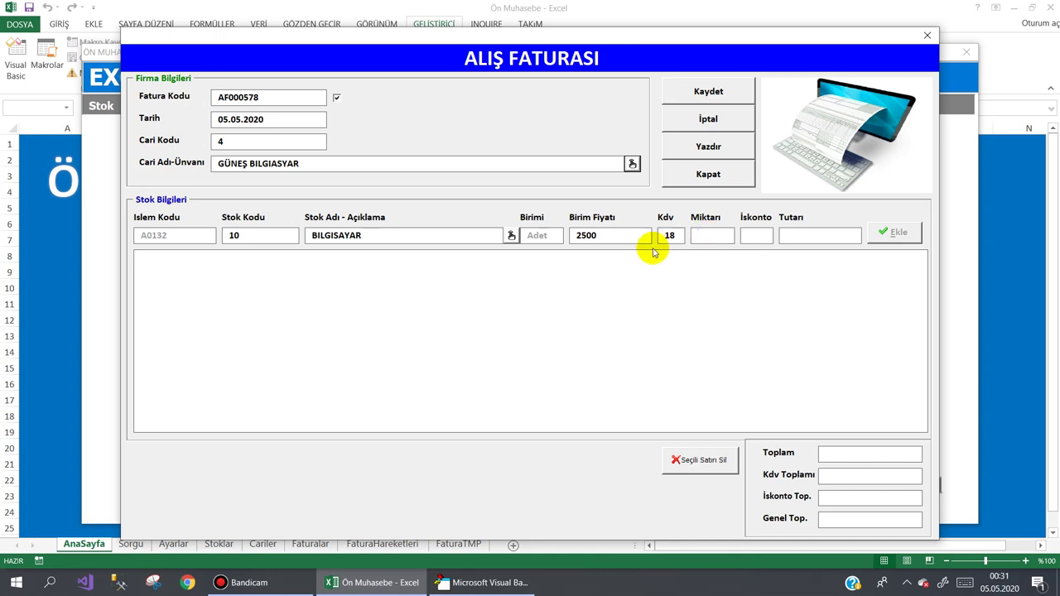
drag(681, 235, 666, 235)
text(0)
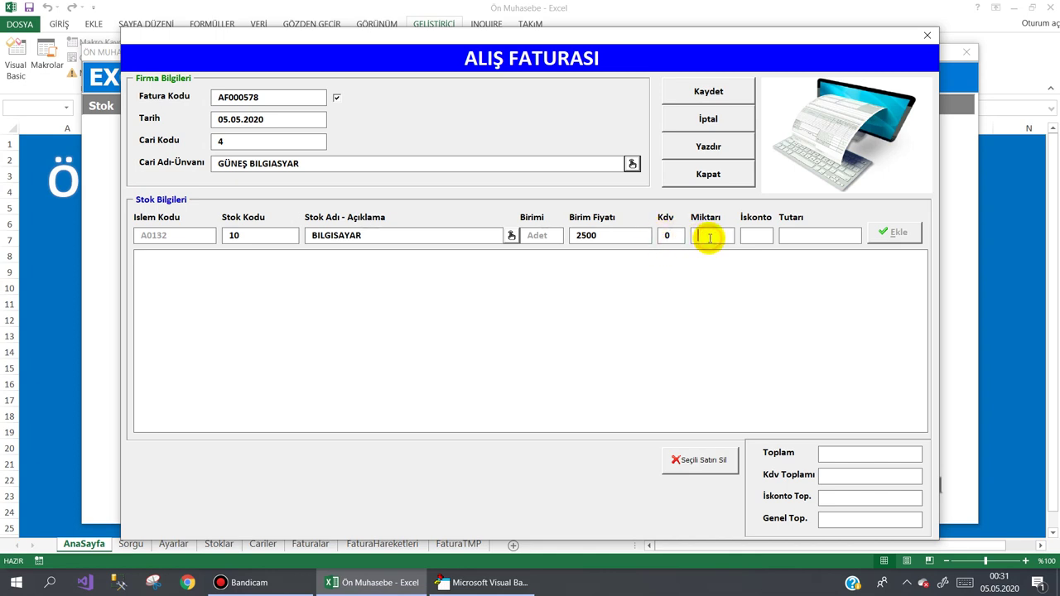
text(1)
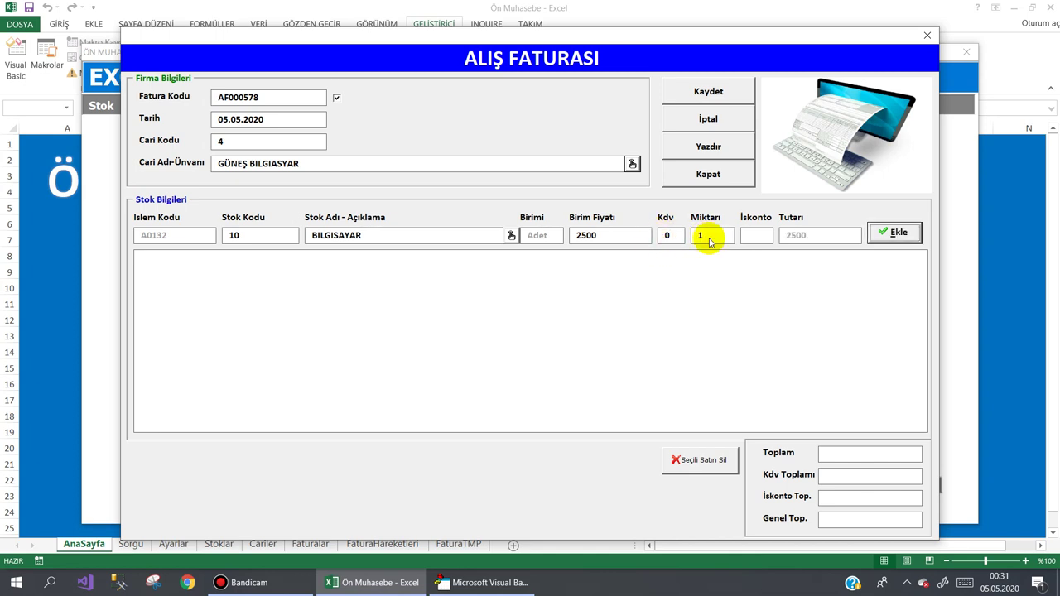
key(Return)
click(511, 235)
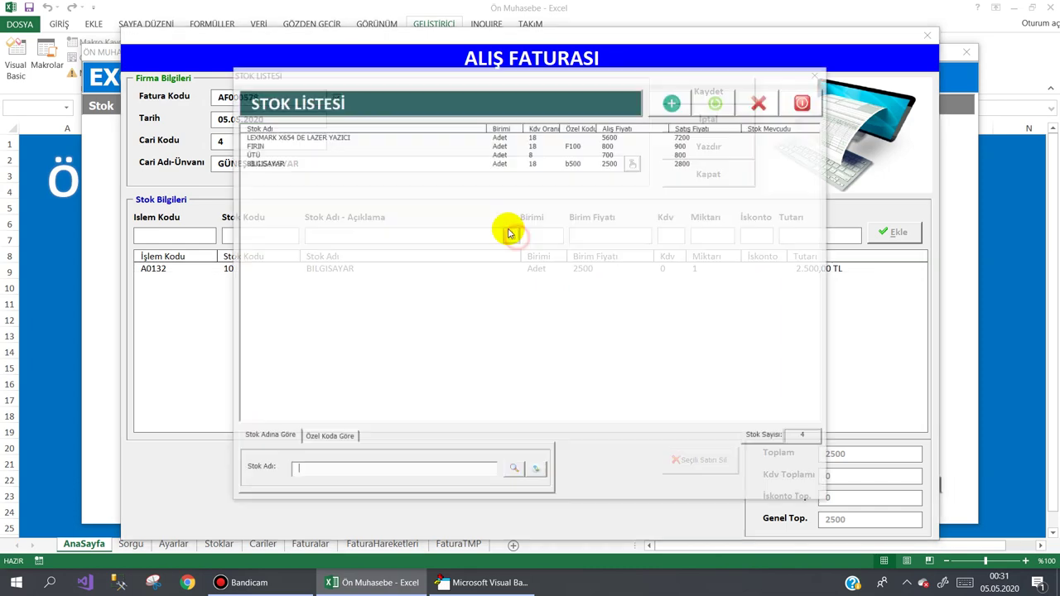
double_click(367, 137)
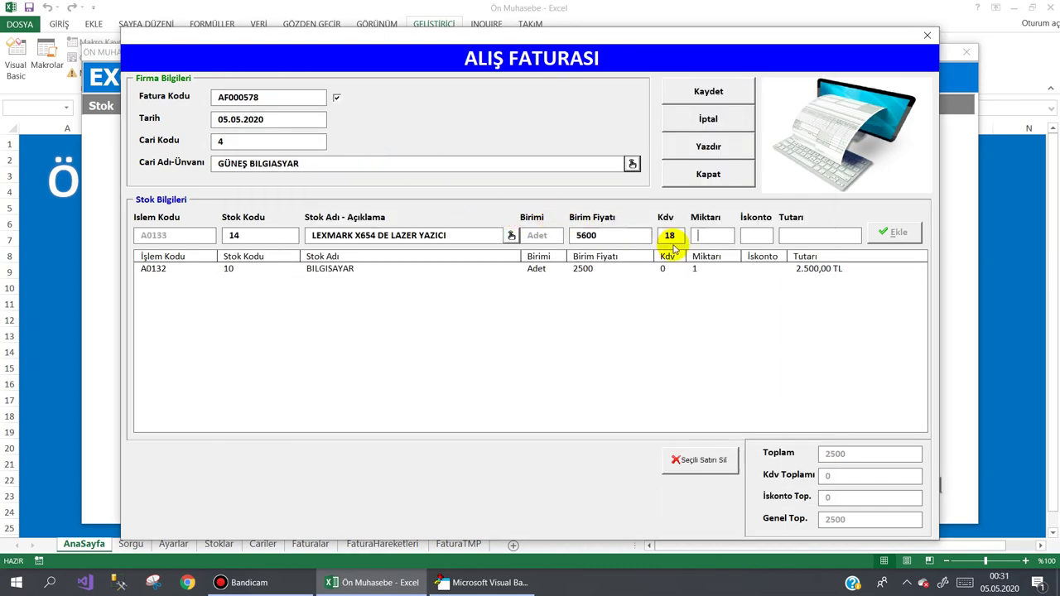
drag(675, 237, 643, 235)
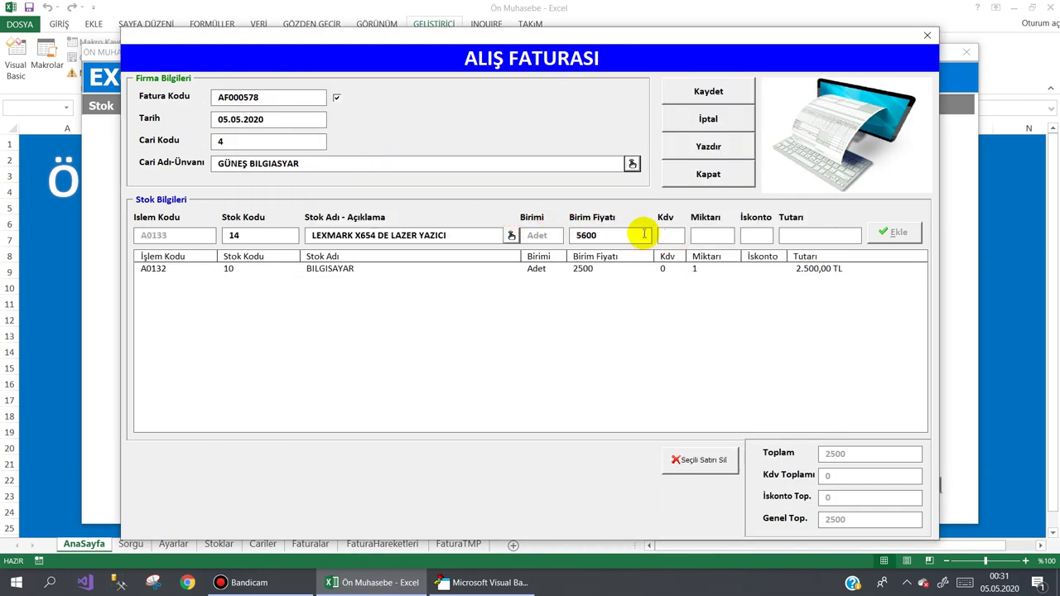
text(1)
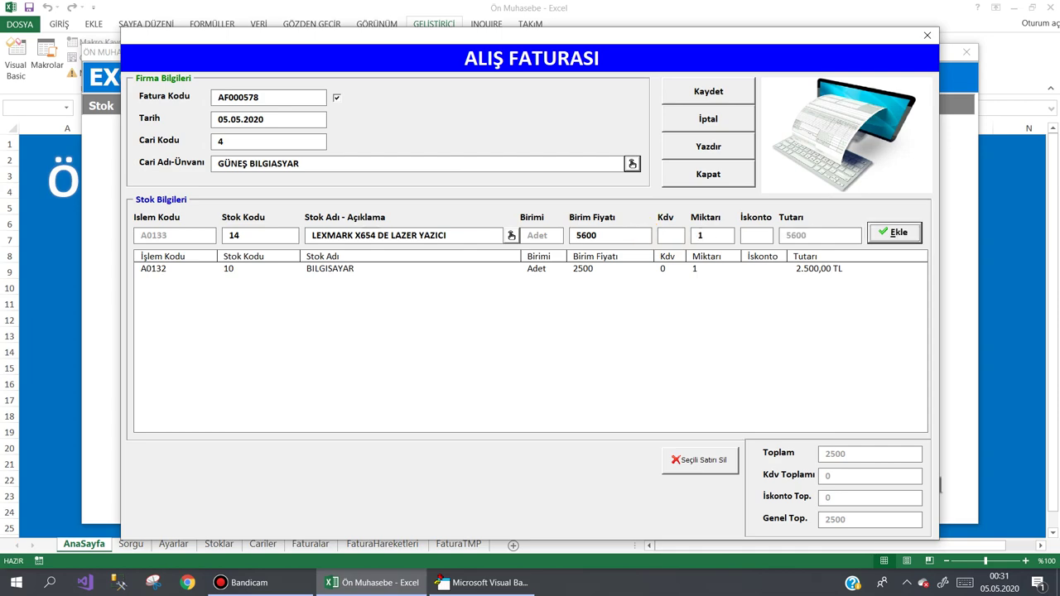
key(Return)
- Save invoice AF000578 and find it listed at 8.100,00 TL
click(688, 88)
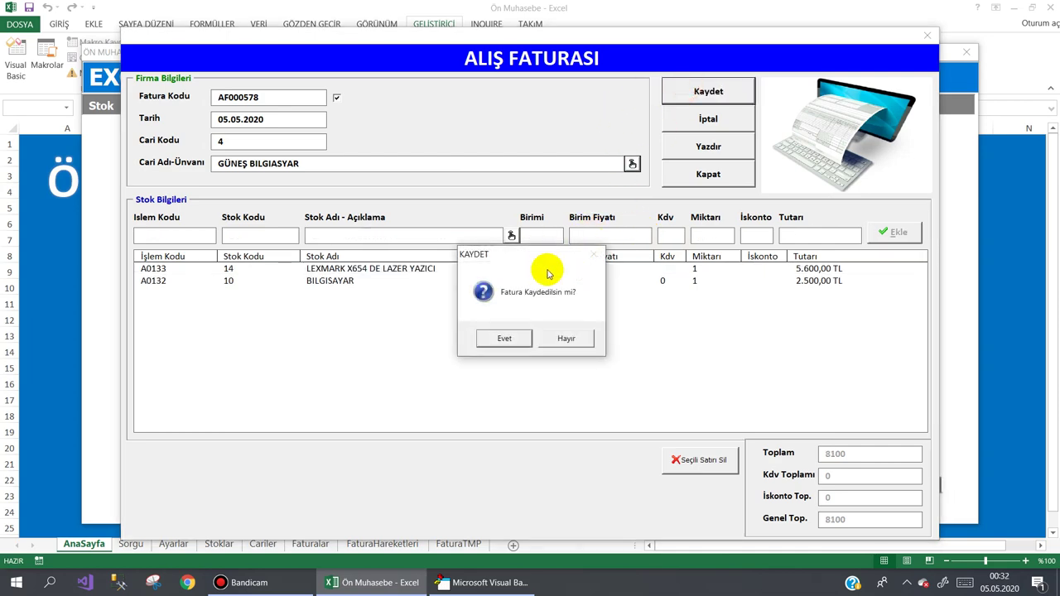
click(504, 338)
click(665, 313)
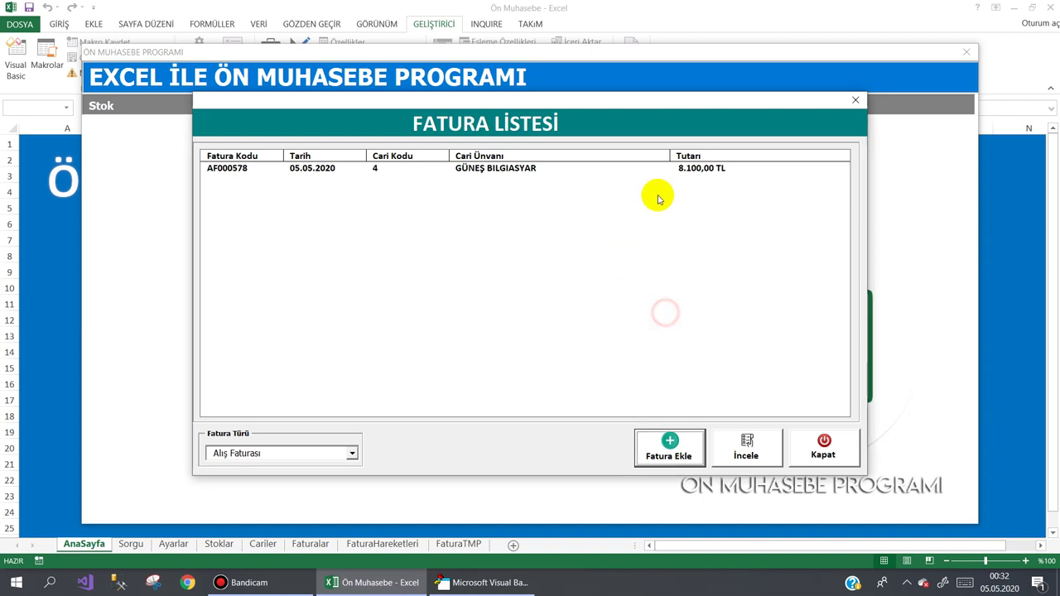
click(684, 168)
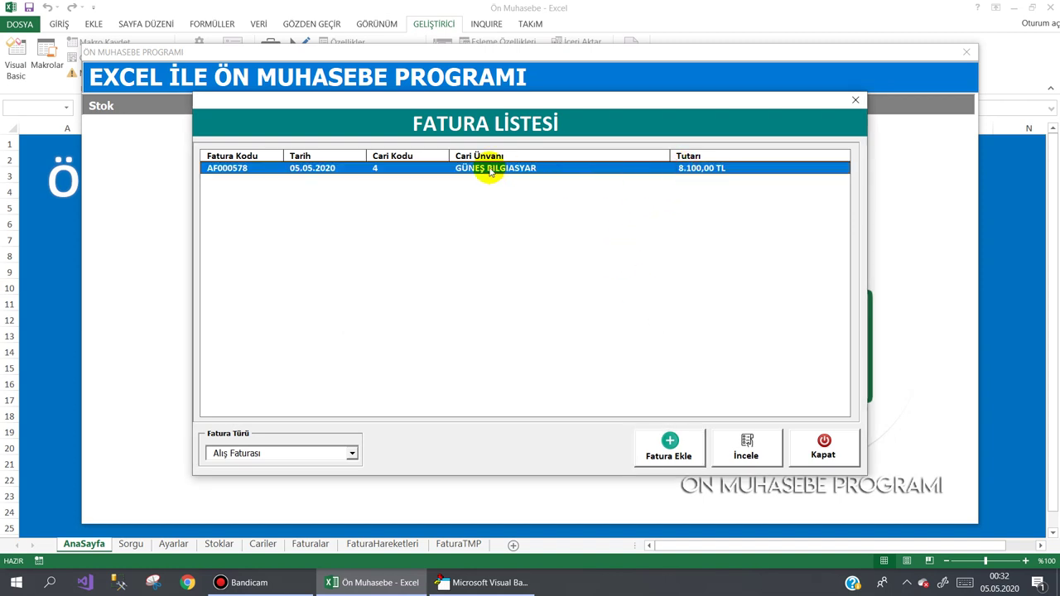
- Check GÜNEŞ BILGISAYAR's updated balance in the Cari Listesi
click(822, 445)
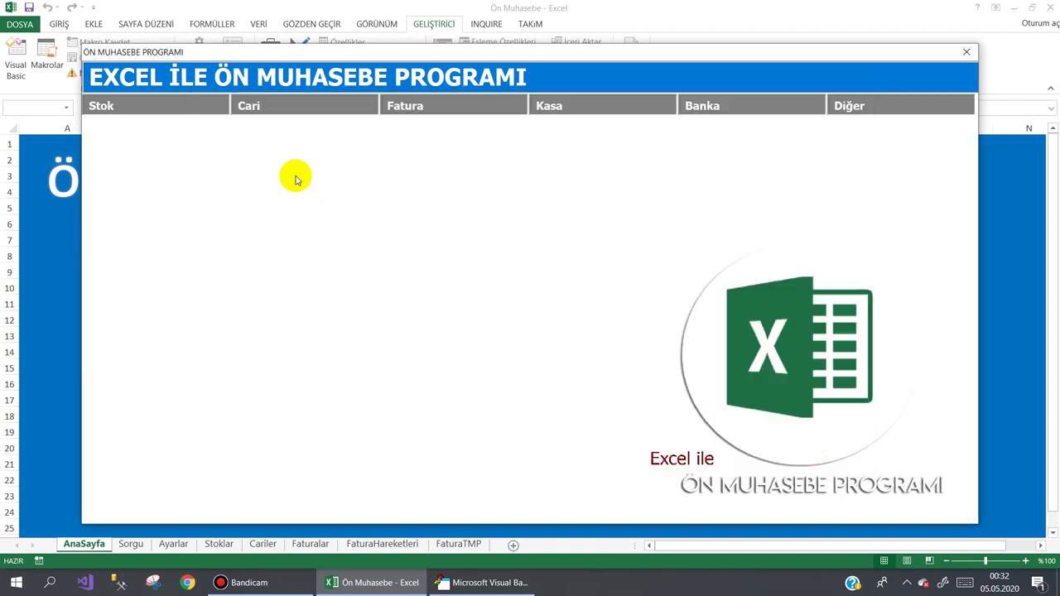
click(276, 109)
click(273, 133)
click(735, 207)
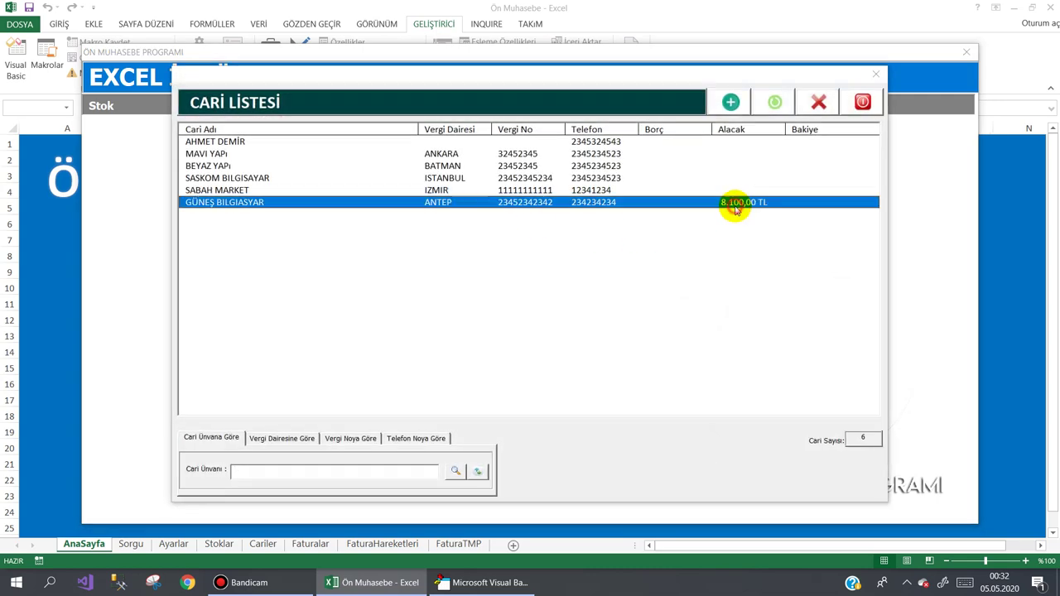
click(861, 101)
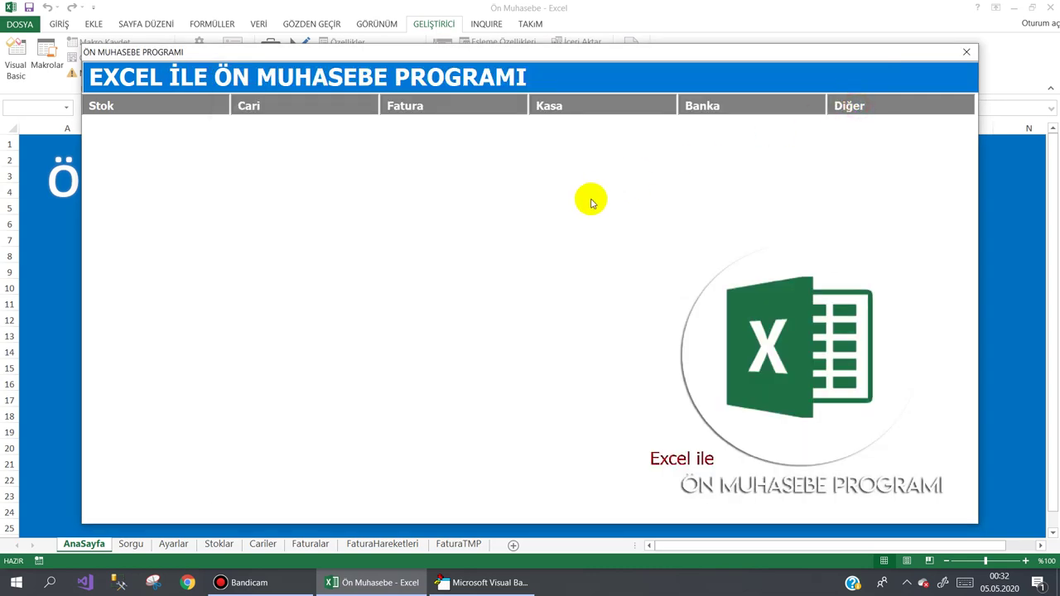
- Start a new purchase invoice for GÜNEŞ BILGISAYAR with a single BILGISAYAR line
click(389, 109)
click(426, 136)
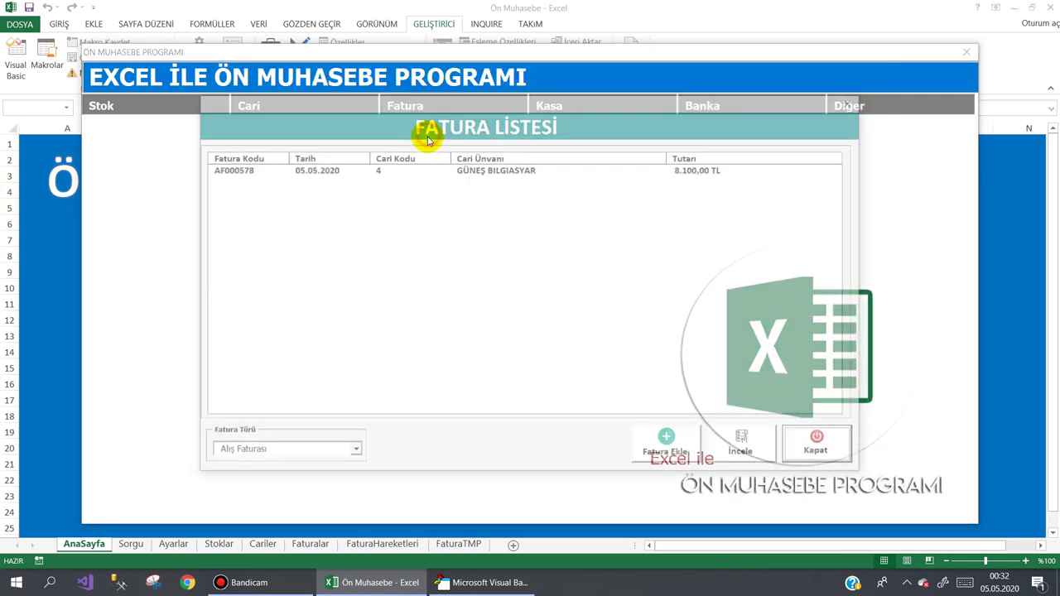
click(667, 440)
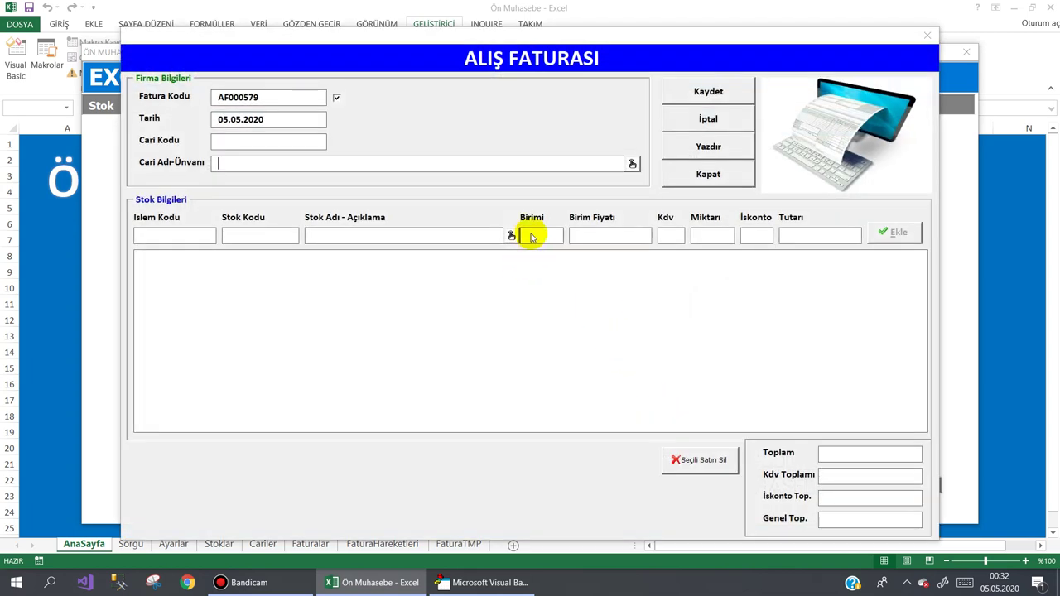
click(631, 163)
click(308, 207)
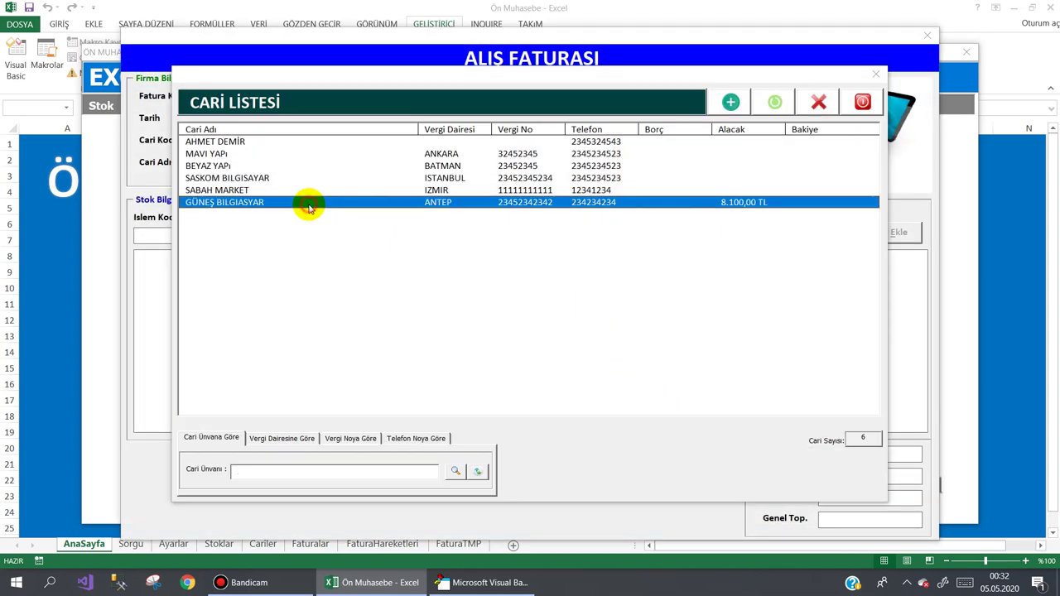
double_click(308, 206)
double_click(456, 166)
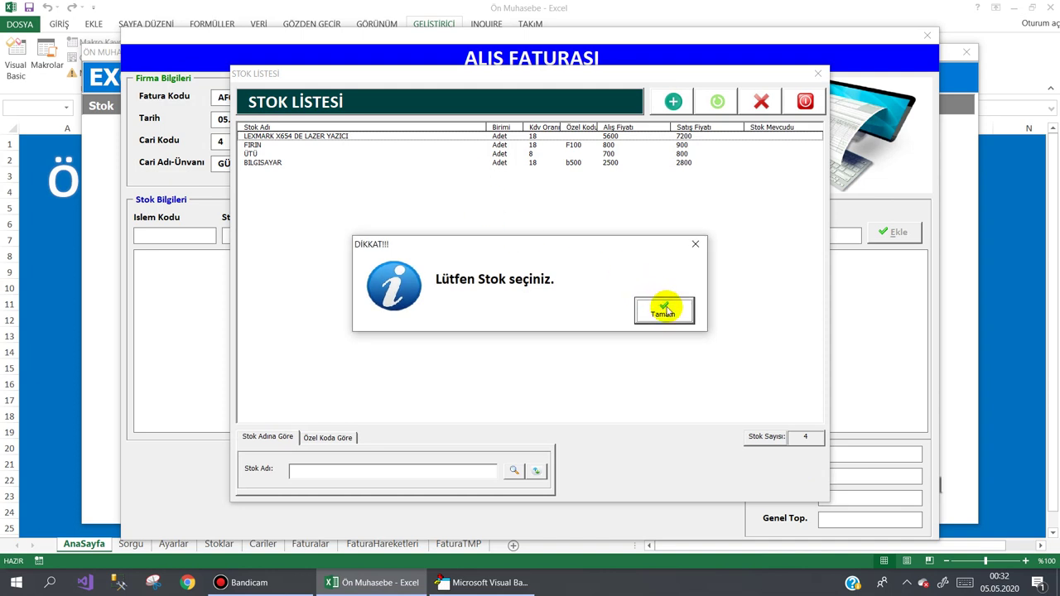
click(665, 309)
double_click(475, 163)
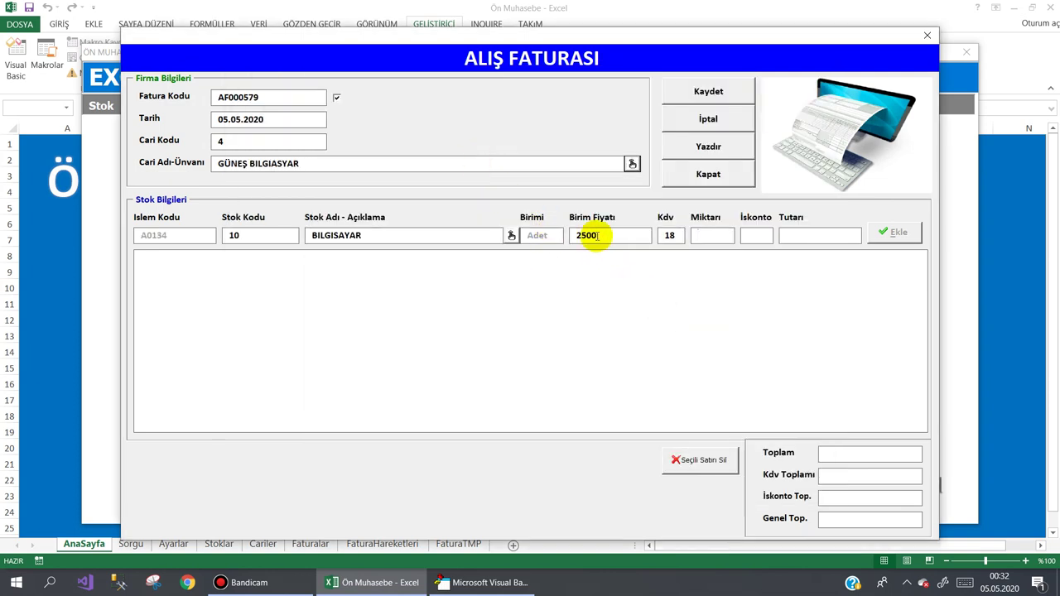
double_click(671, 235)
text(0)
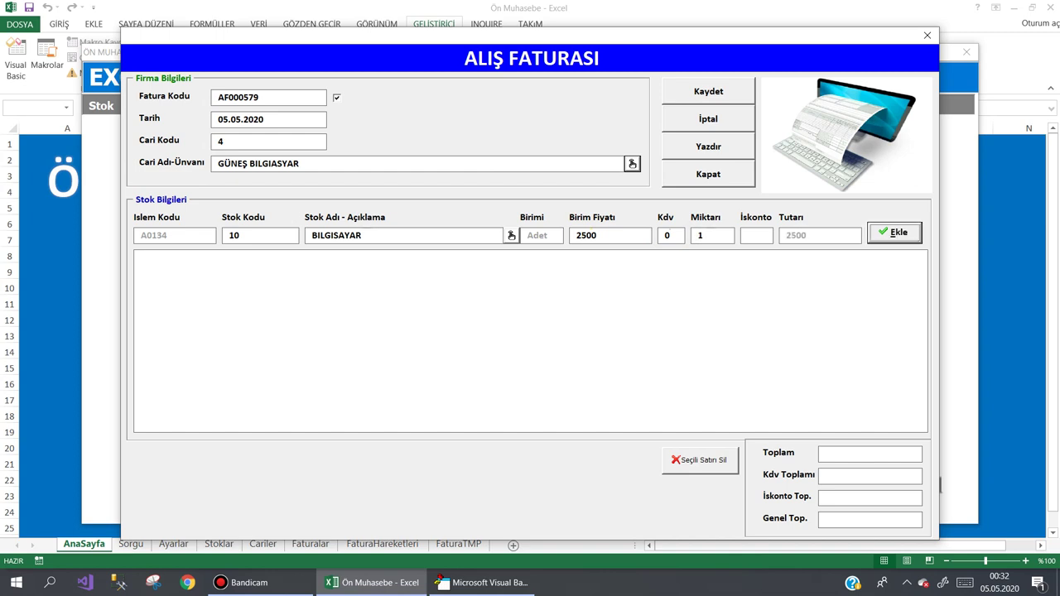
key(Return)
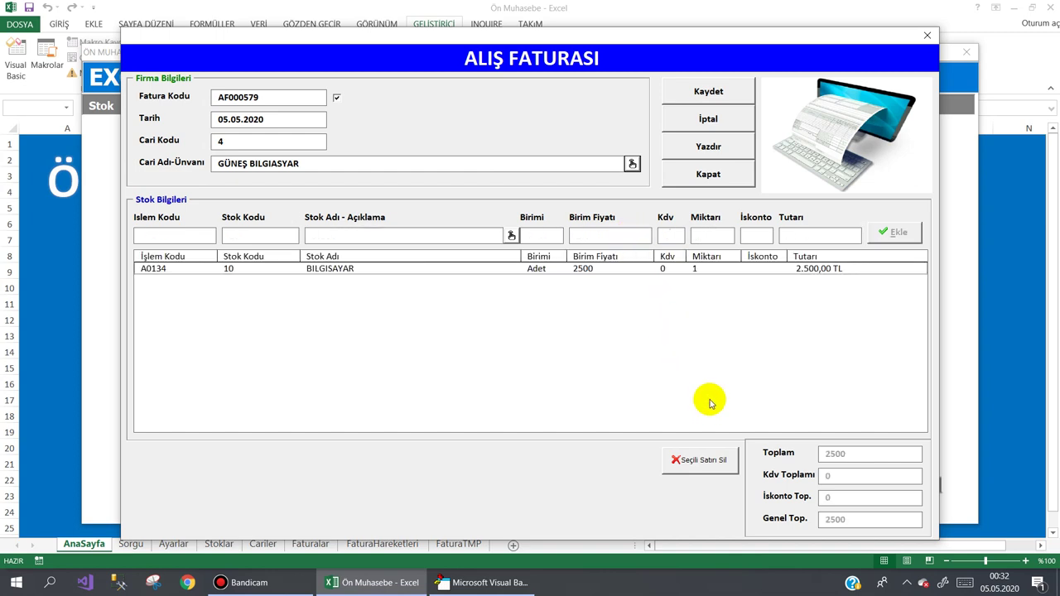
- Save invoice AF000579 at 2.500,00 TL and confirm the 10.600,00 TL Alacak balance
click(706, 89)
click(512, 338)
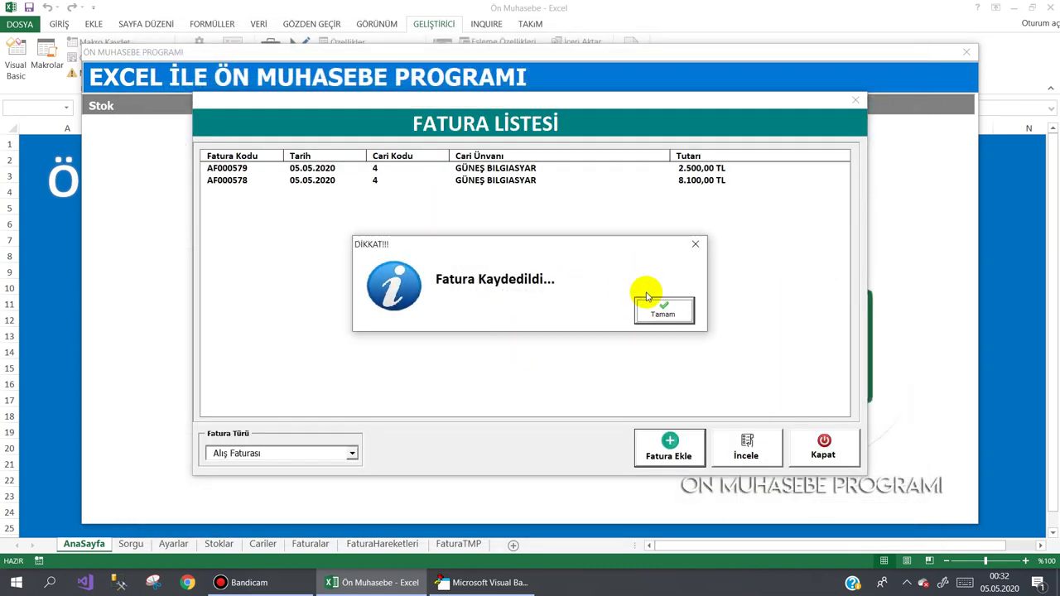
click(659, 306)
click(823, 447)
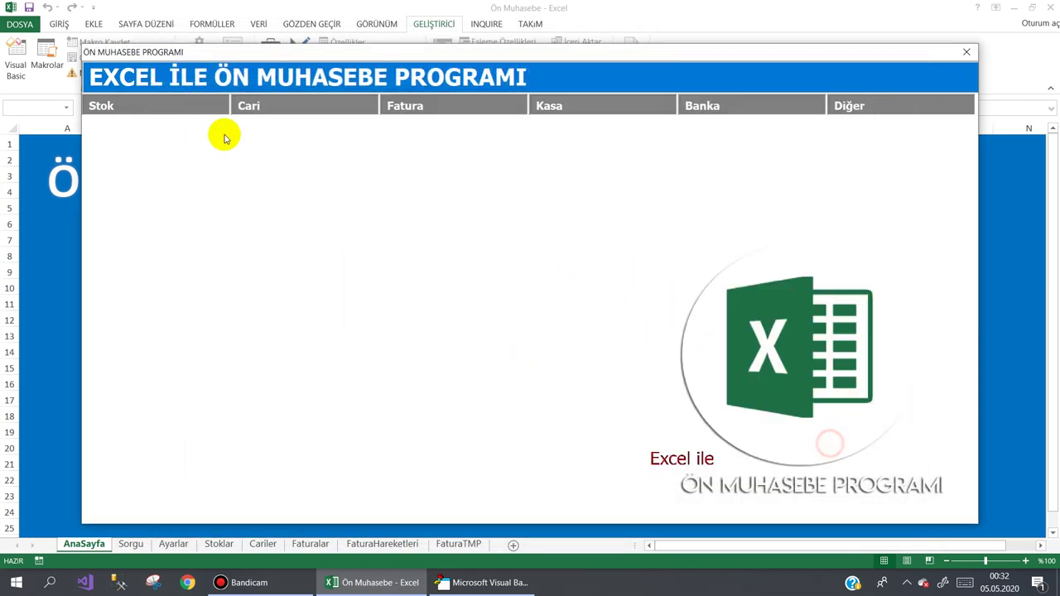
mouse_move(240, 107)
click(265, 135)
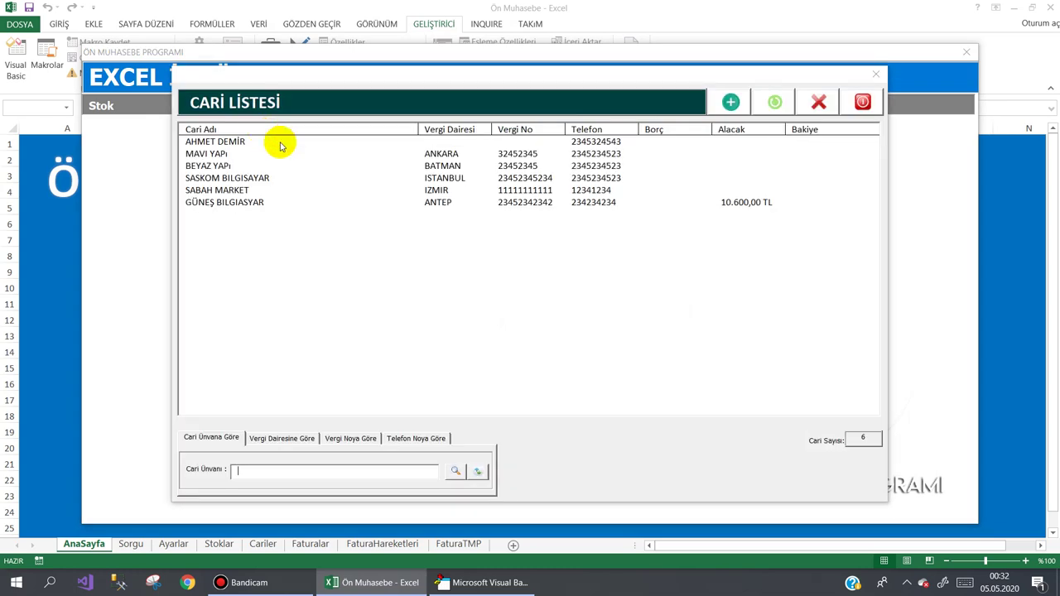
click(729, 206)
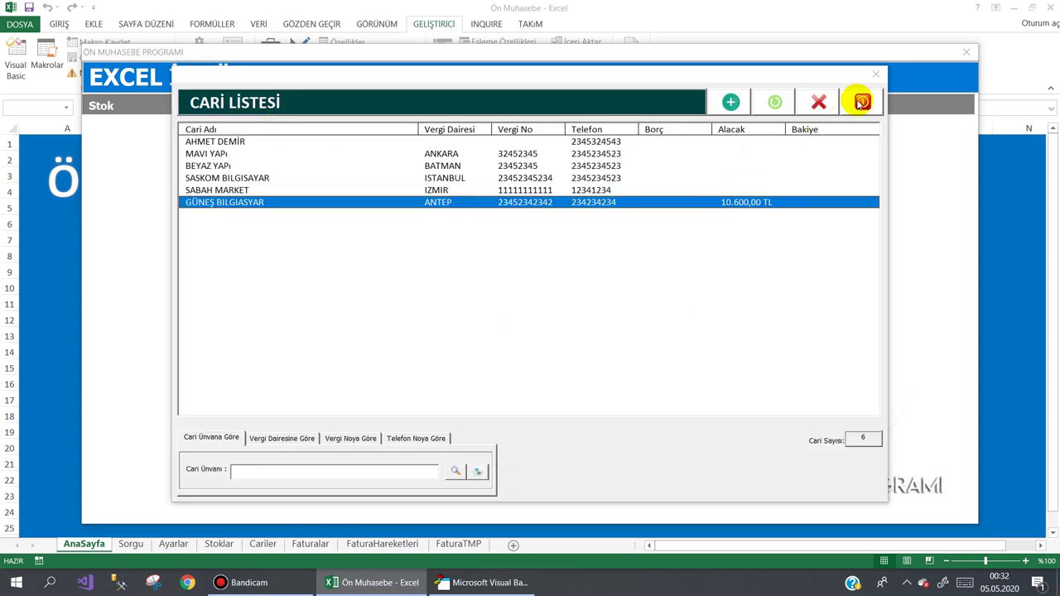
click(863, 101)
- Start a new Satış Faturası (sales invoice) and choose its customer
mouse_move(398, 110)
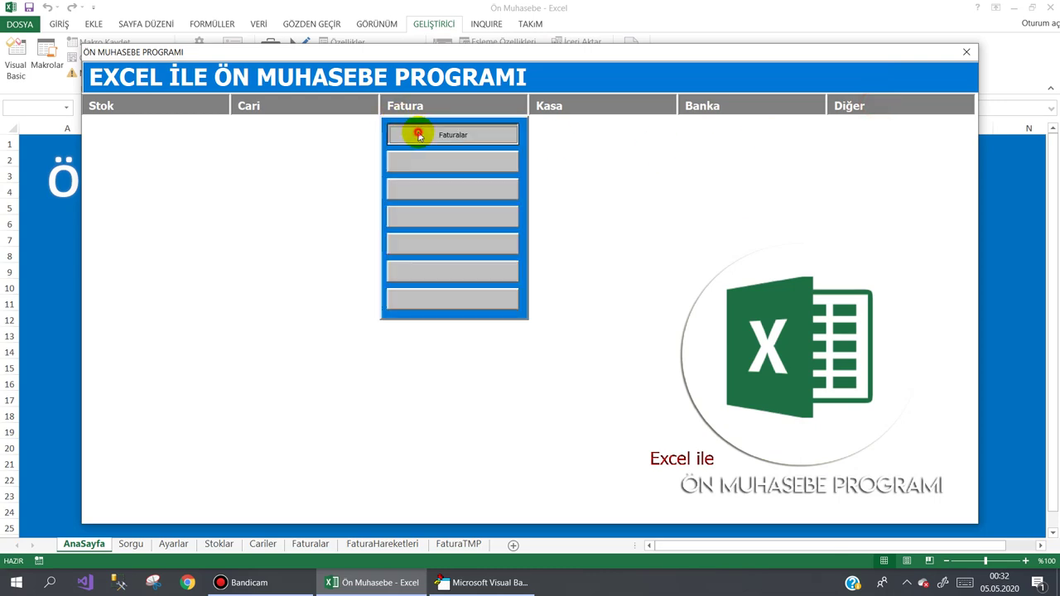
click(416, 132)
click(351, 453)
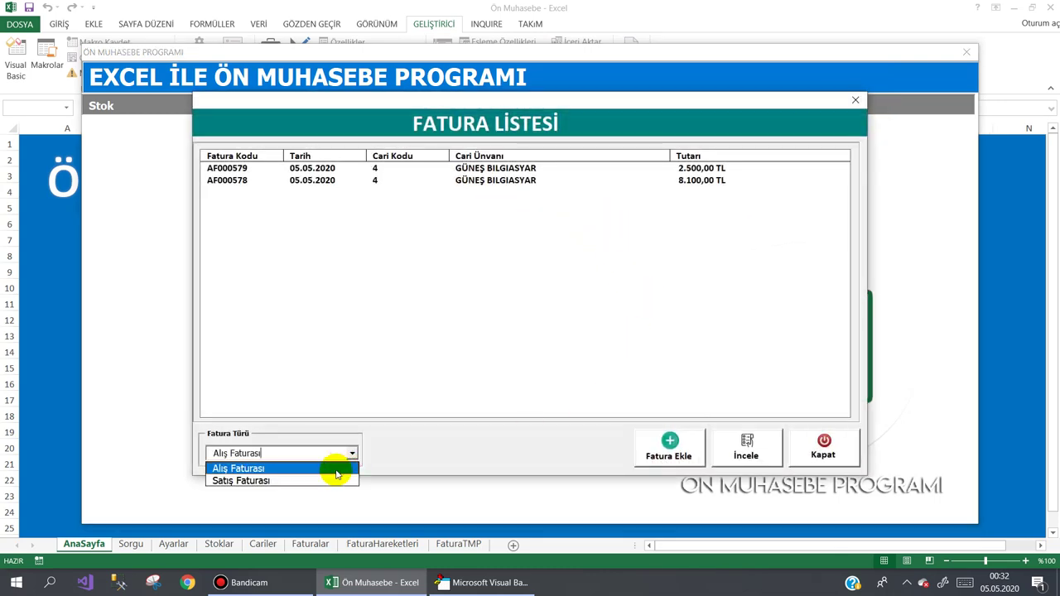
click(328, 481)
click(642, 460)
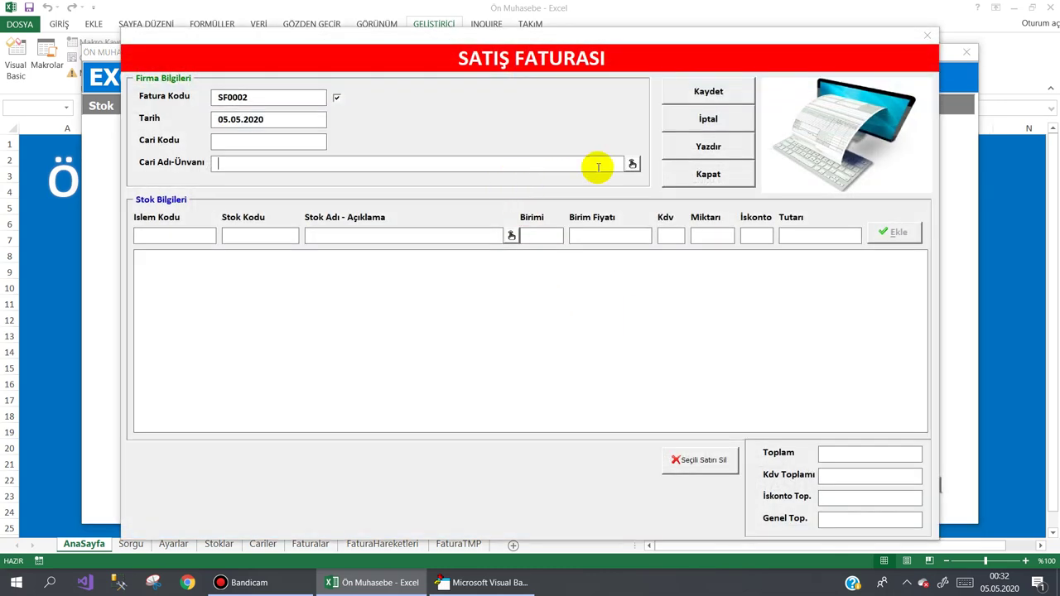
click(634, 160)
double_click(254, 145)
- Add BILGISAYAR and LEXMARK X654 DE LAZER YAZICI lines with Kdv set to 0
click(511, 235)
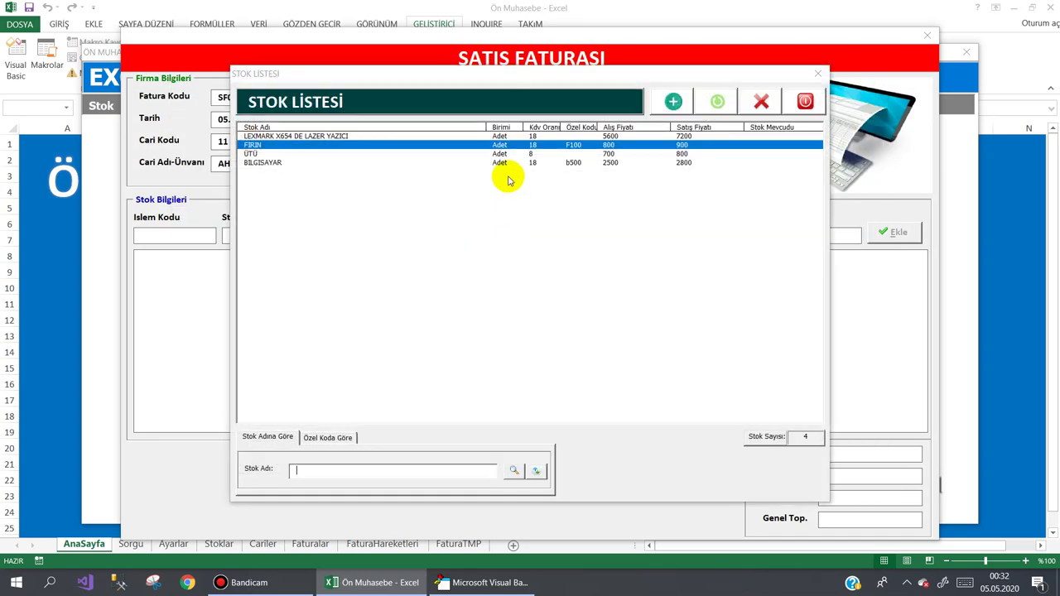
double_click(497, 161)
double_click(674, 236)
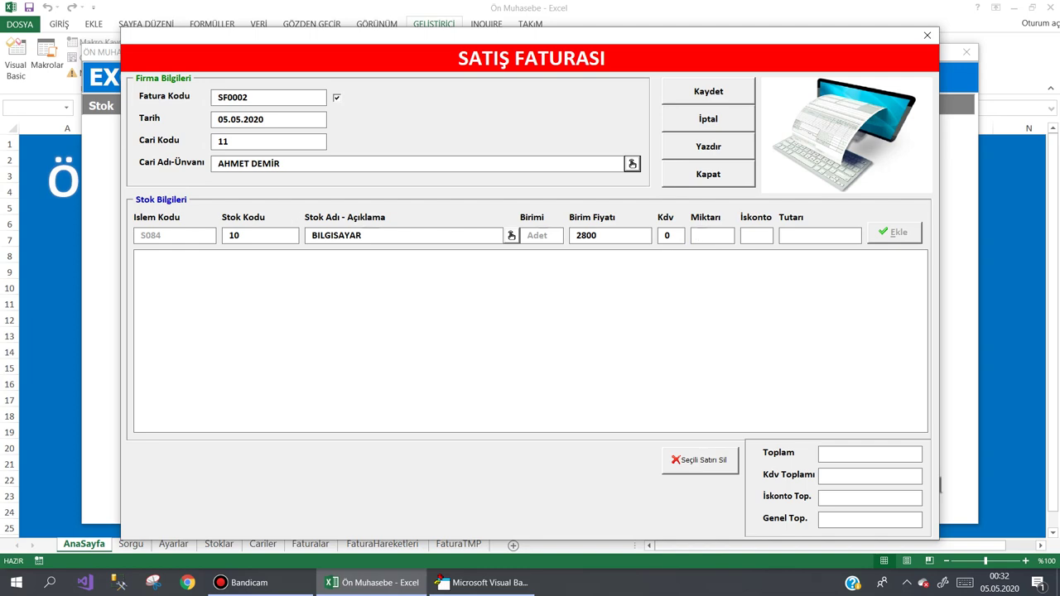
text(1)
key(Return)
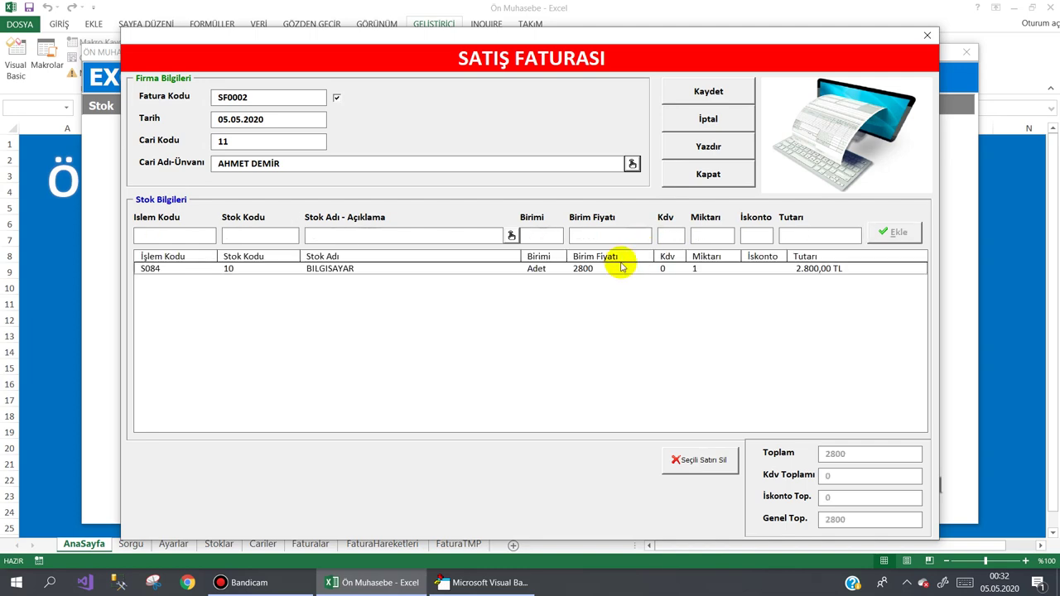
click(511, 235)
double_click(427, 143)
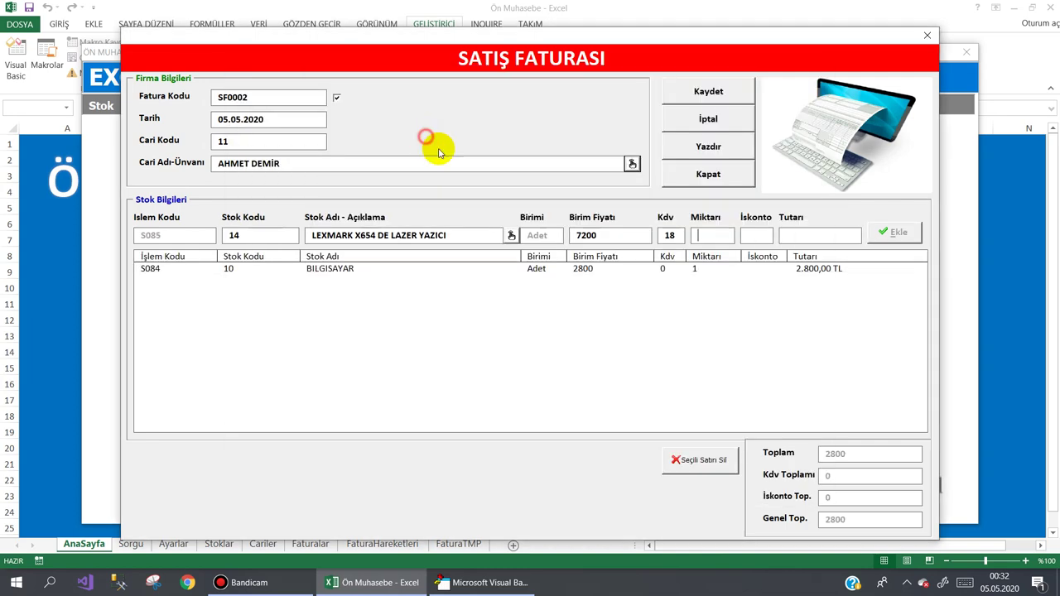
double_click(669, 235)
text(0)
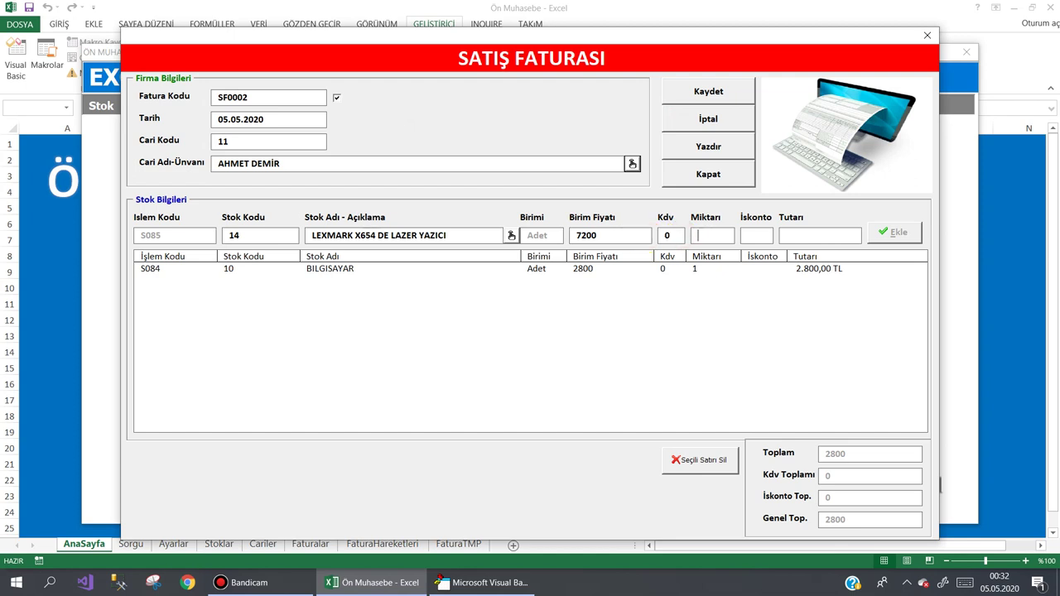
text(1)
key(Return)
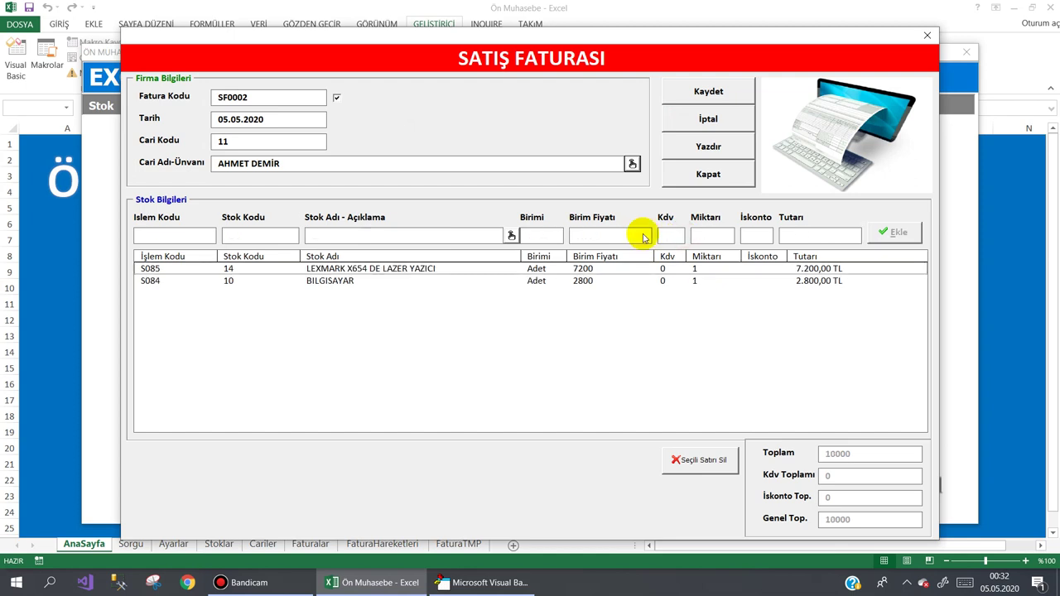
- Save sales invoice SF0002 and find it in the invoice list
click(727, 93)
click(504, 339)
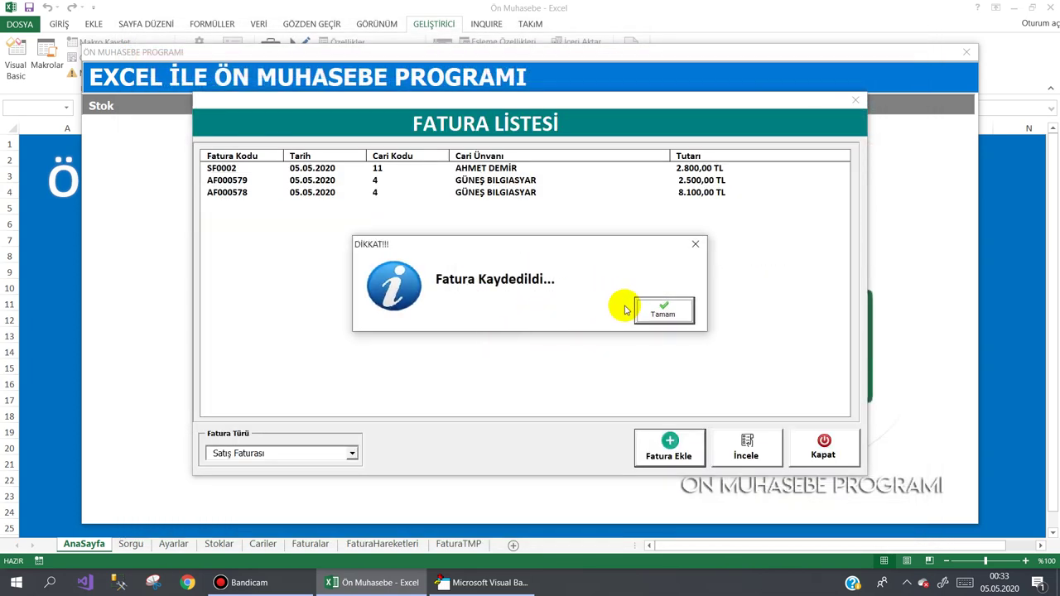
click(651, 313)
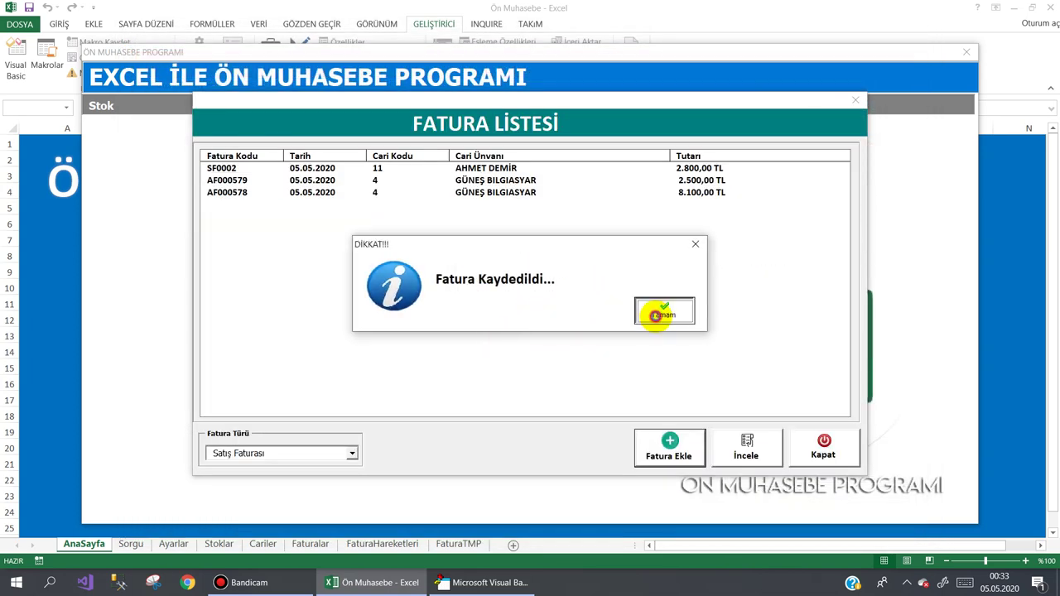
click(691, 169)
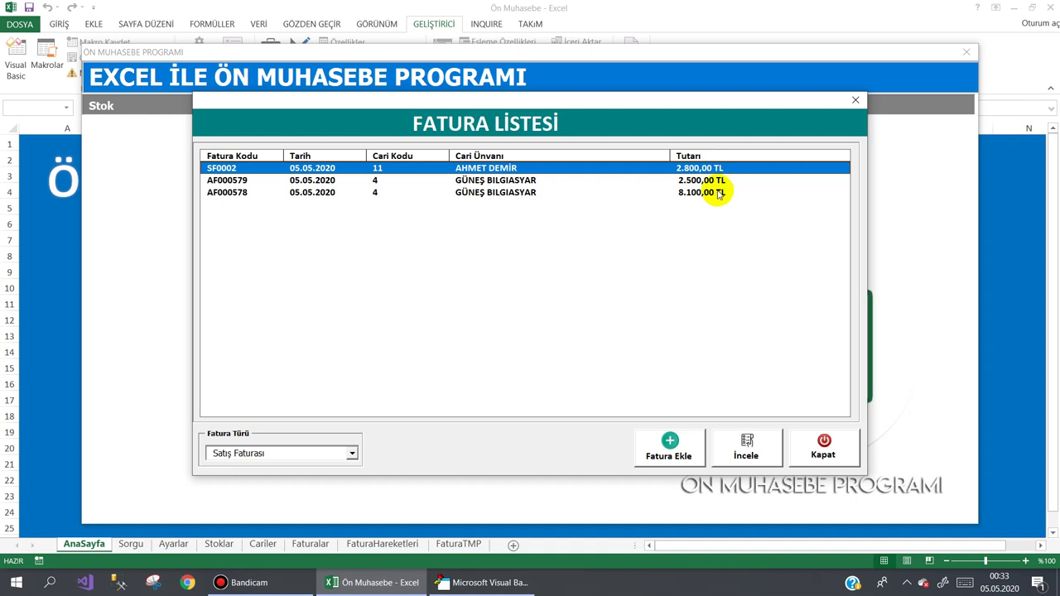
click(822, 451)
- Confirm the customer's 2.800,00 TL Borç balance, then close the accounting program
click(249, 103)
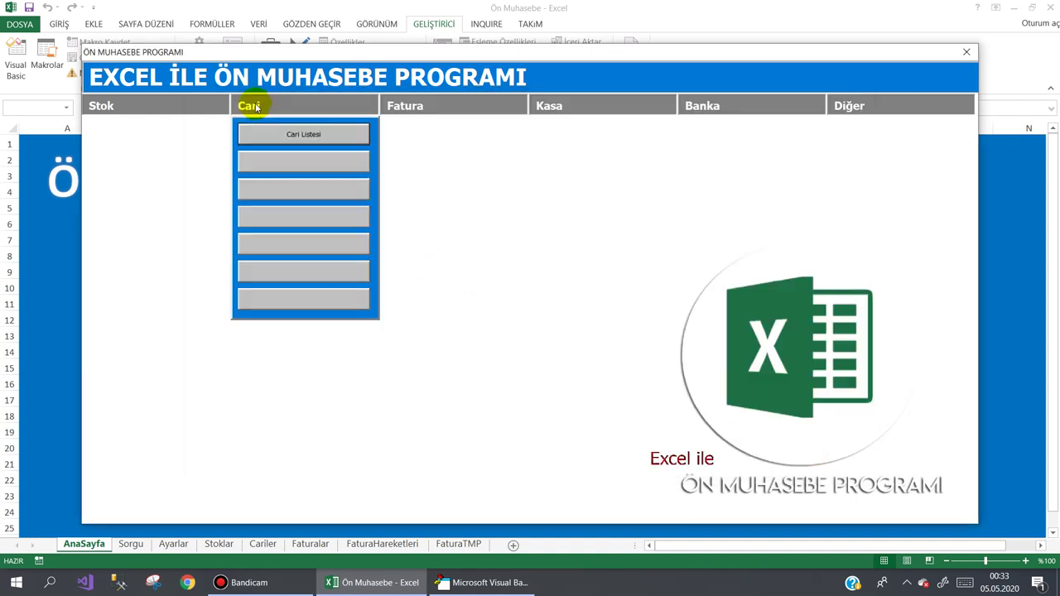
click(274, 135)
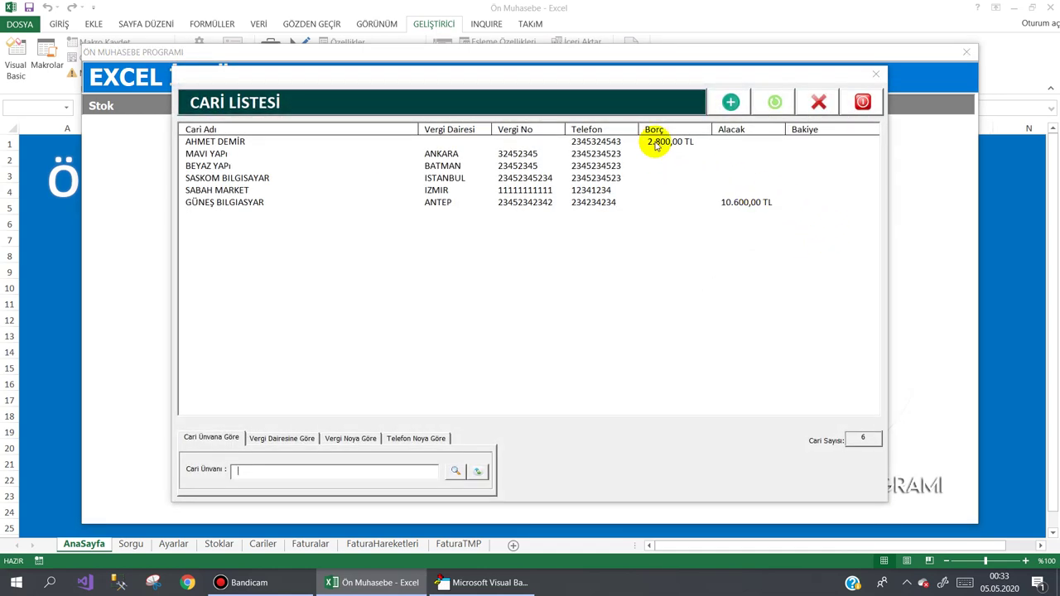
click(654, 143)
click(848, 104)
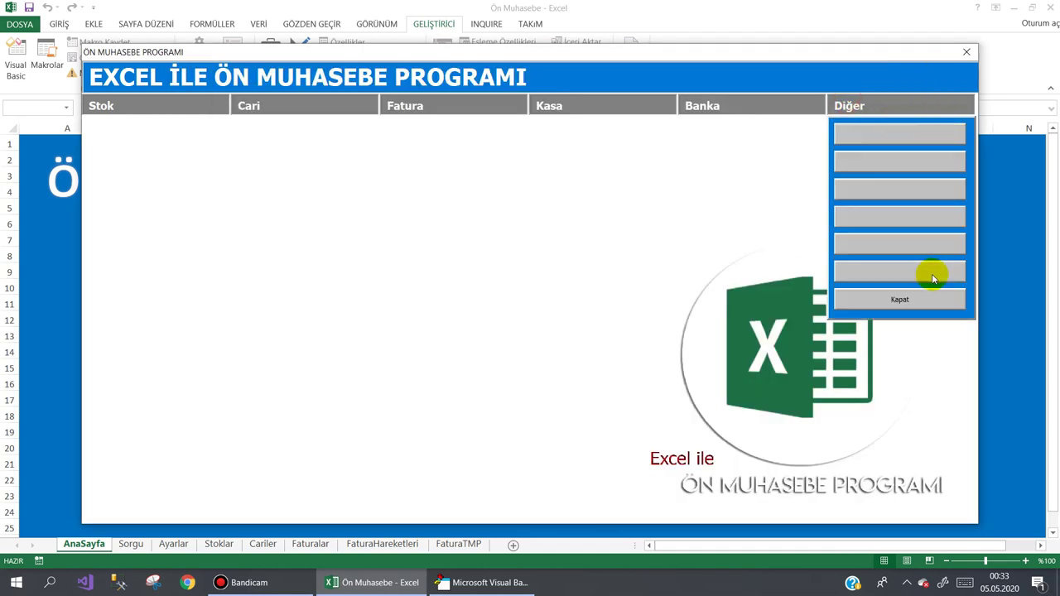
click(885, 291)
- Open frmFatura's btnKaydet_Click code and read AlisFaturasiKaydet down to its 'Fatura Kaydedildi...' message
click(454, 582)
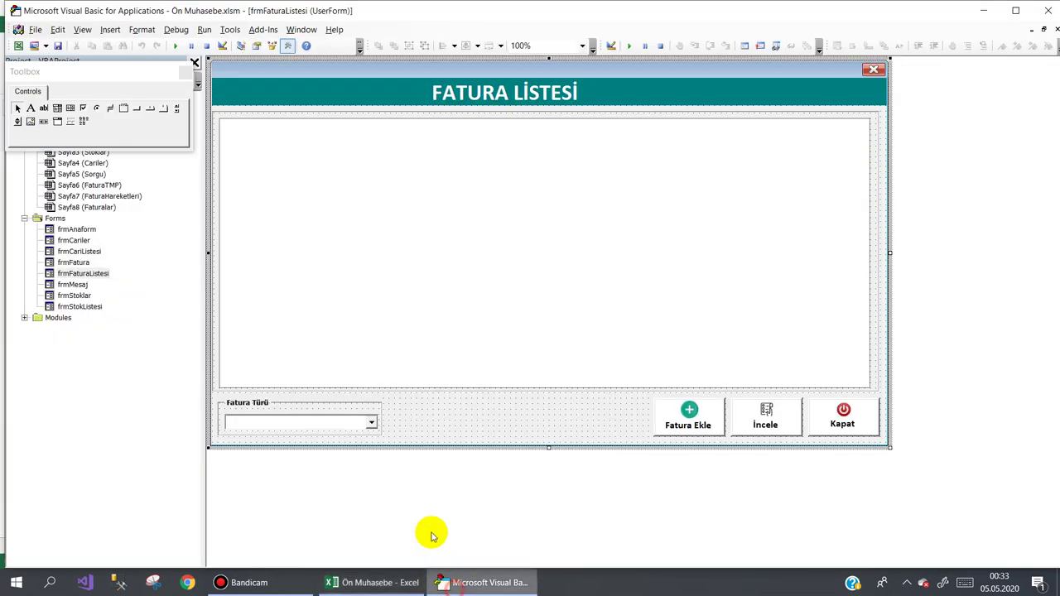
double_click(74, 264)
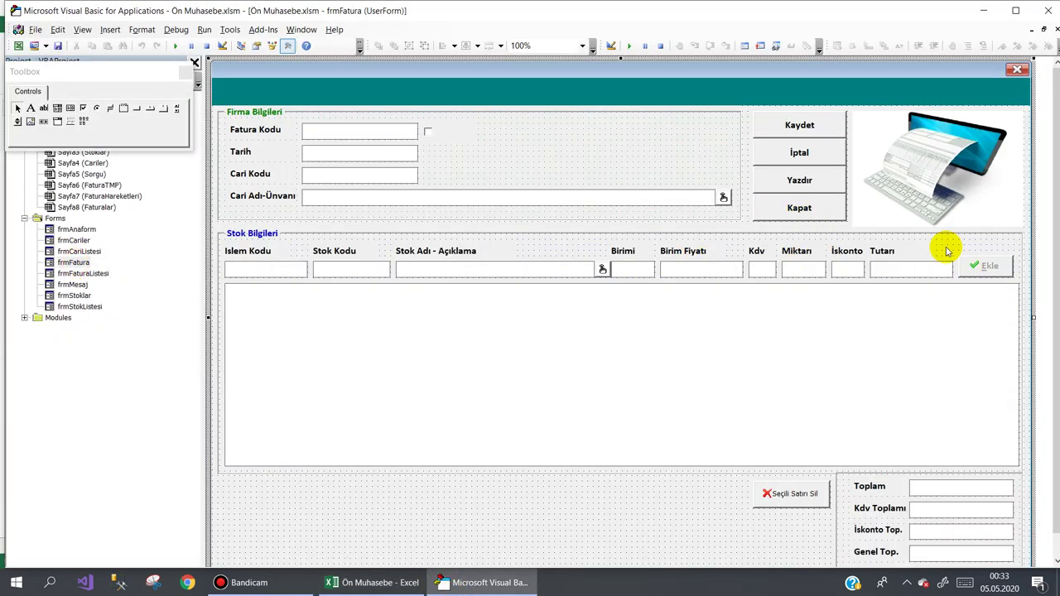
double_click(780, 125)
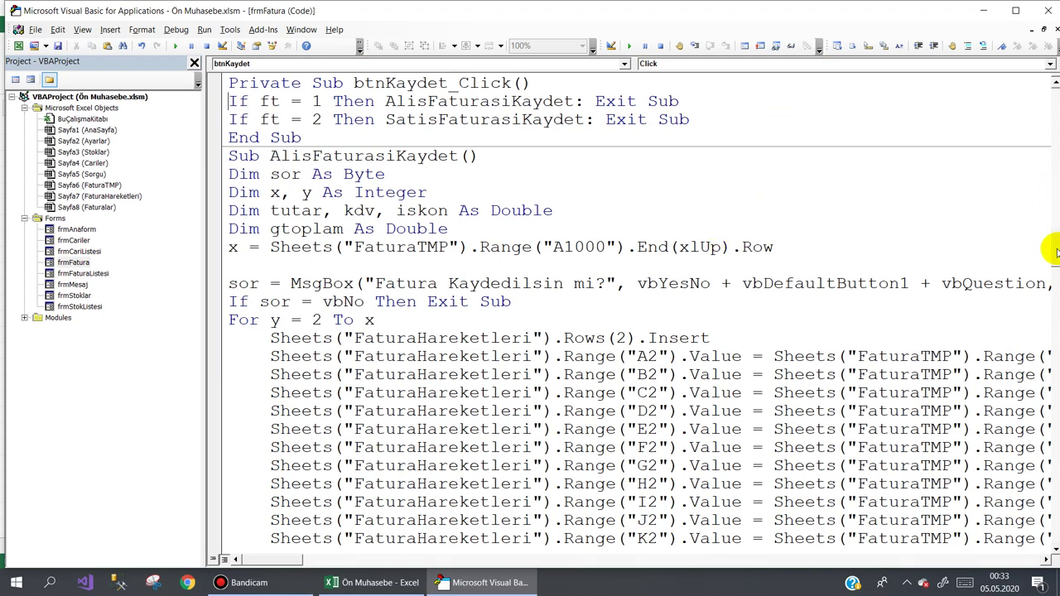
scroll(1056, 253, down, 1)
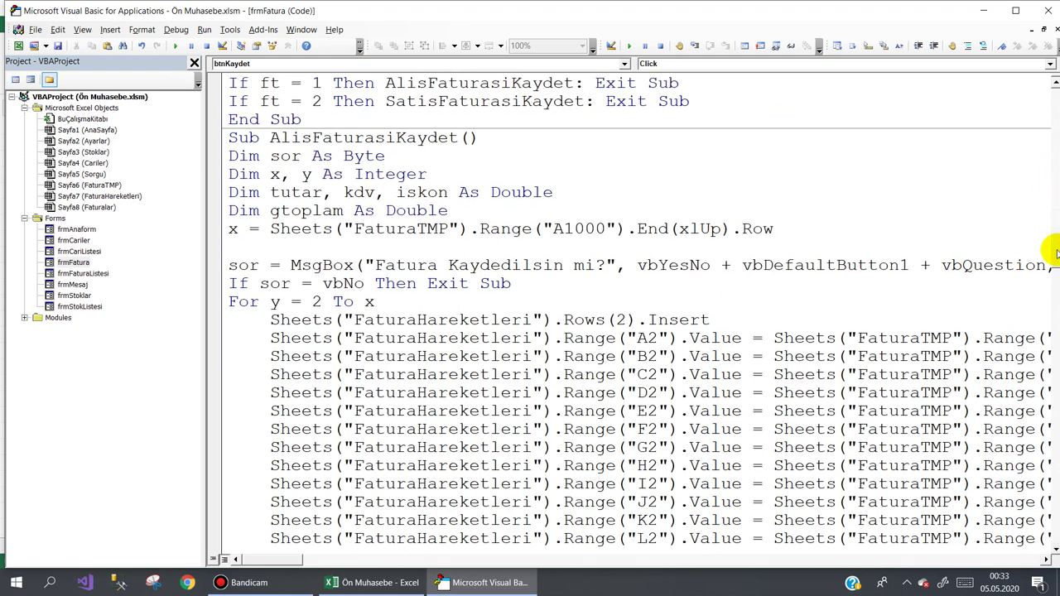
scroll(1056, 253, down, 1)
scroll(1052, 273, down, 6)
scroll(1055, 282, down, 1)
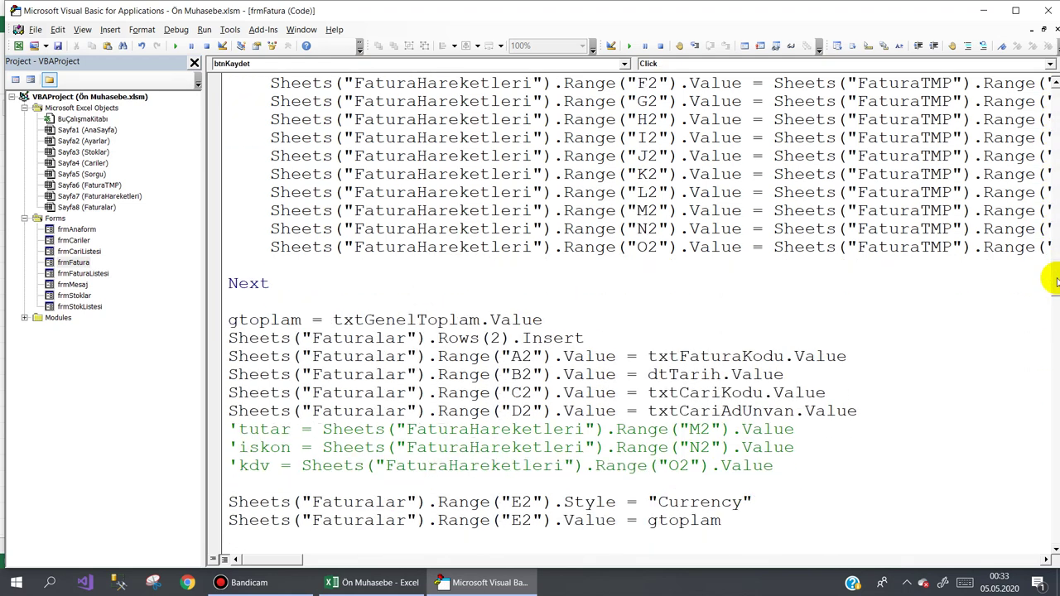
scroll(1053, 280, down, 1)
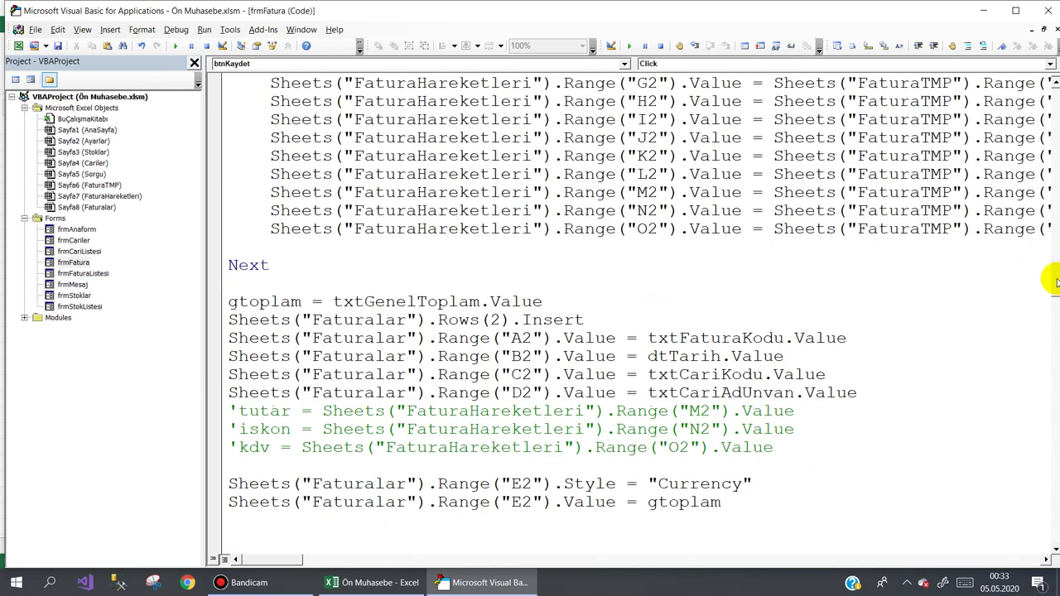
scroll(1054, 281, down, 1)
scroll(1053, 282, down, 1)
scroll(1053, 284, down, 1)
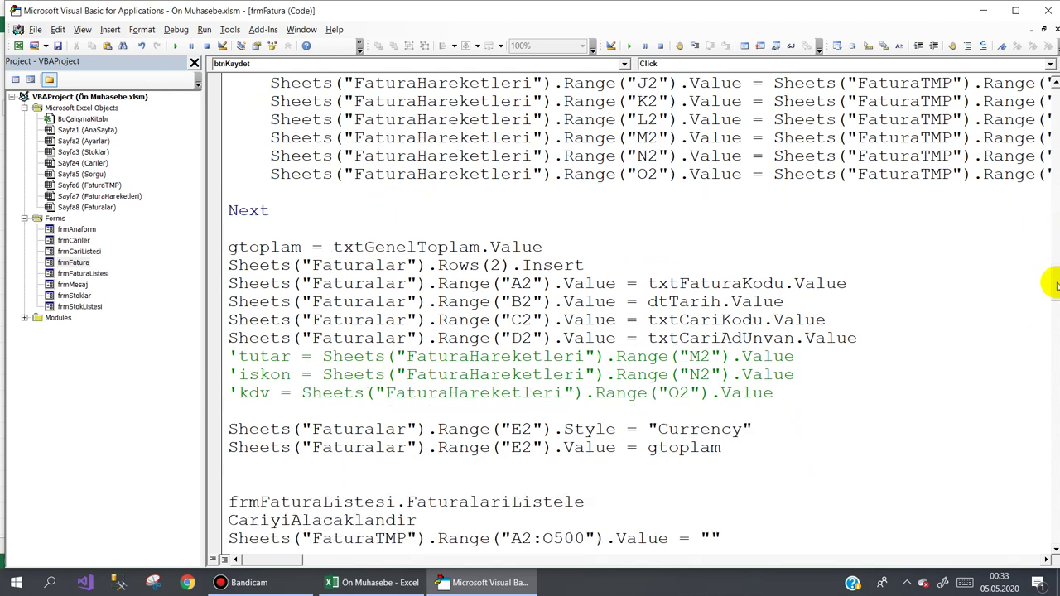
scroll(1056, 285, down, 1)
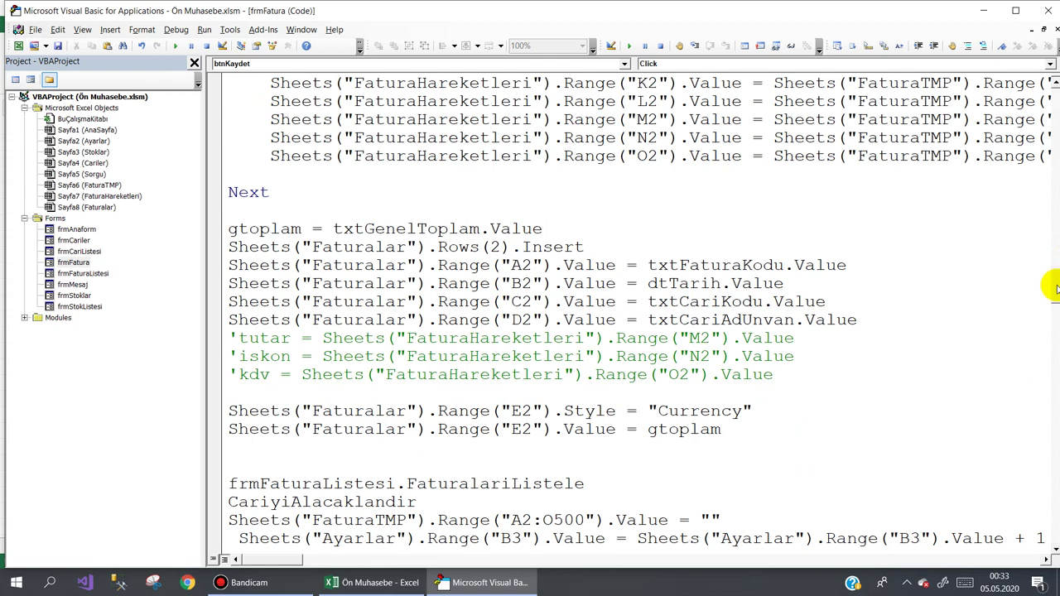
scroll(1056, 288, down, 2)
scroll(1056, 291, down, 2)
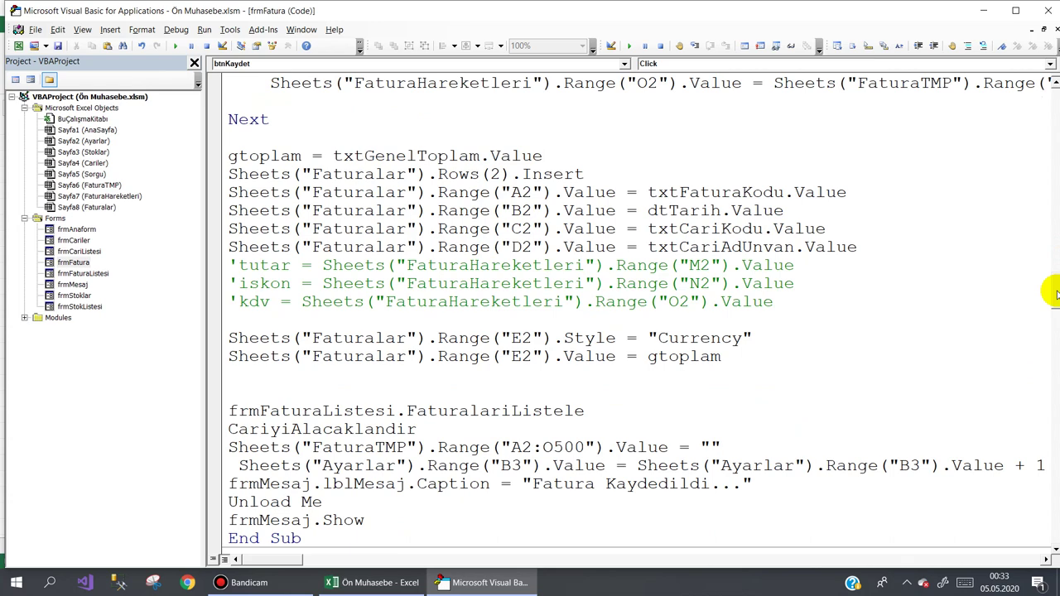
drag(1056, 292, 1054, 240)
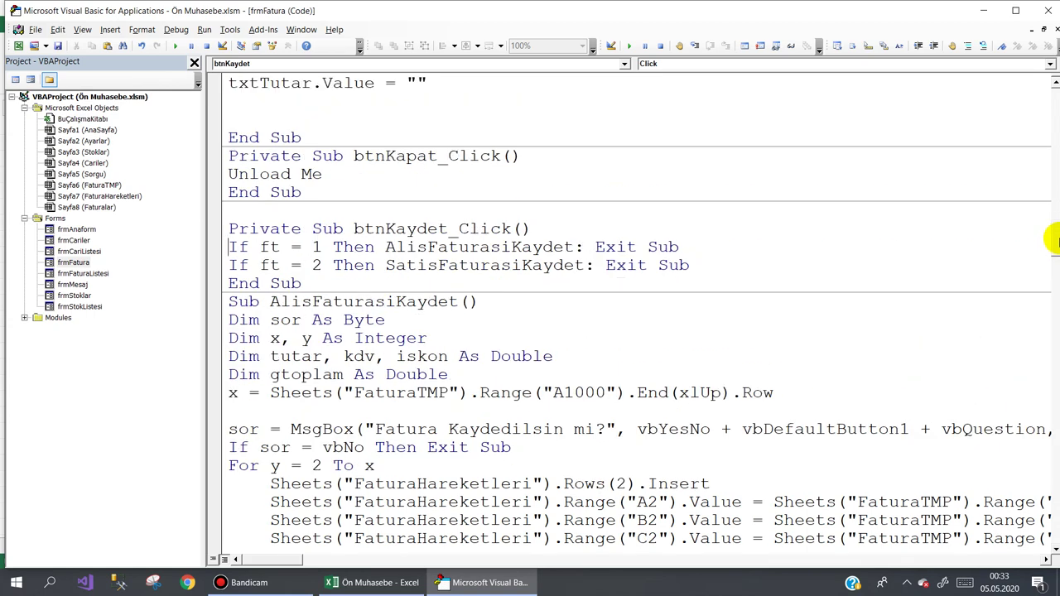
drag(1053, 240, 1056, 282)
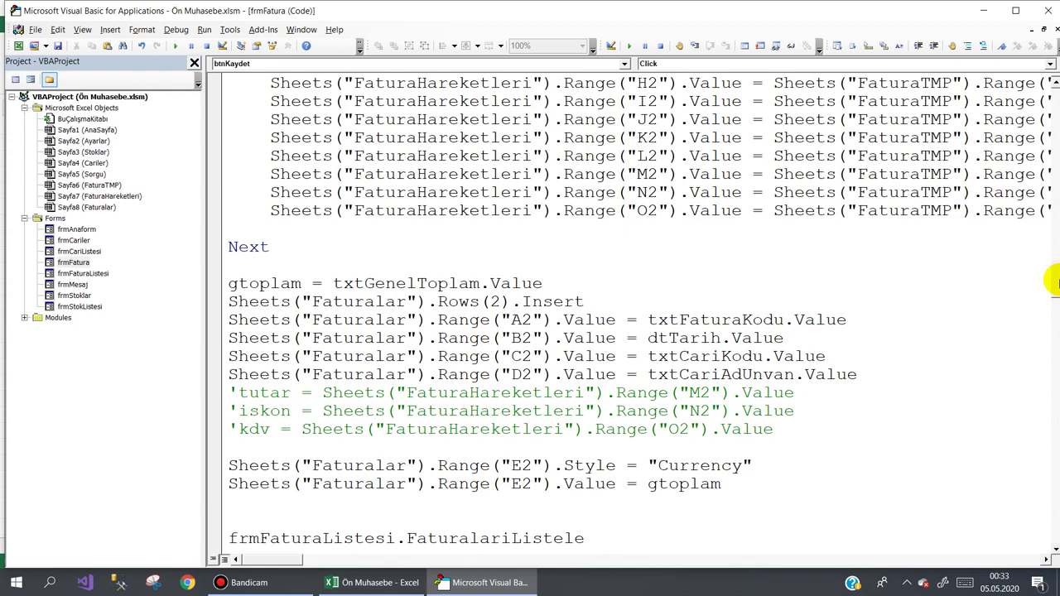
drag(1055, 281, 1055, 288)
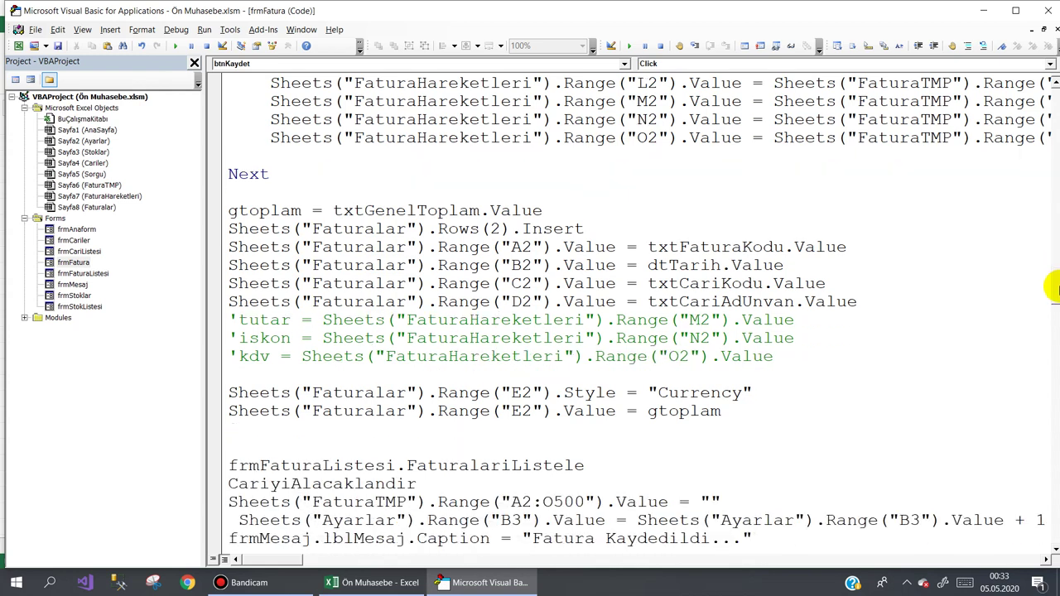
drag(1054, 288, 1051, 361)
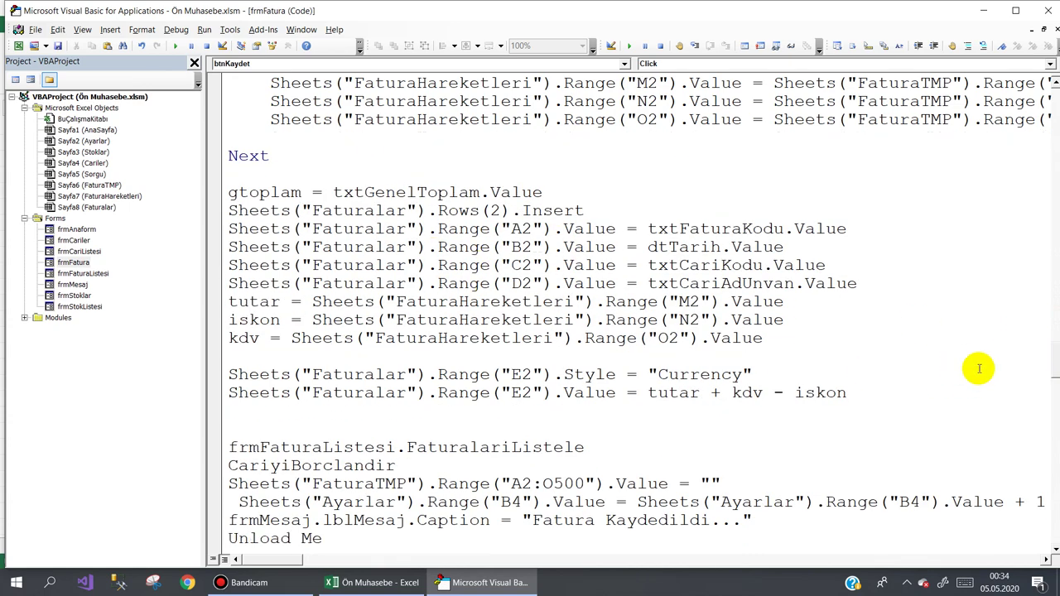
drag(1052, 367, 1048, 225)
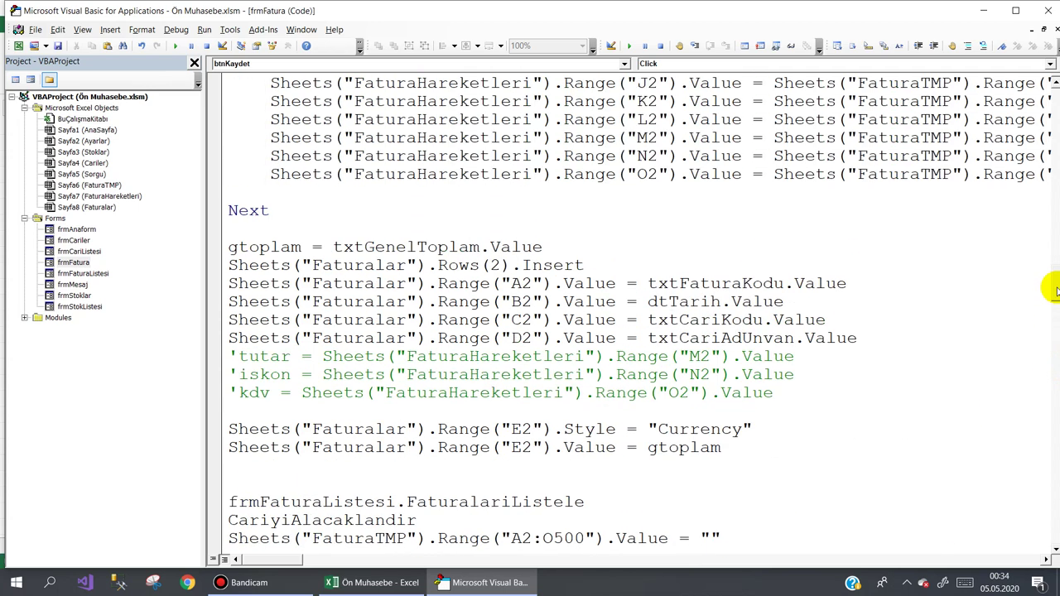
drag(778, 447, 207, 410)
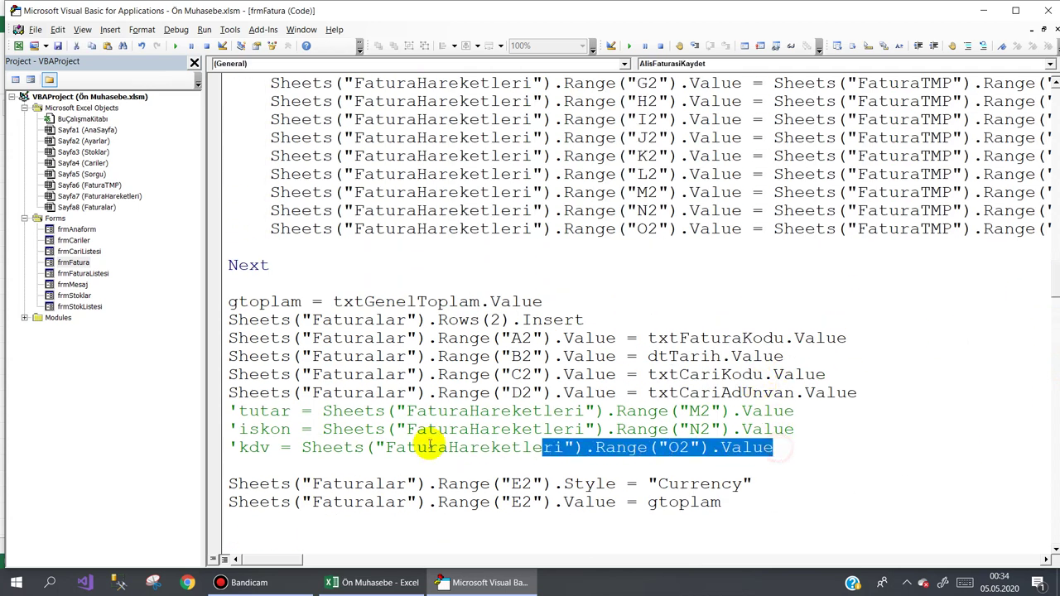
- Comment out the tutar, iskon and kdv lines and replace 'tutar + kdv - iskon' with gtoplam
drag(649, 502, 712, 509)
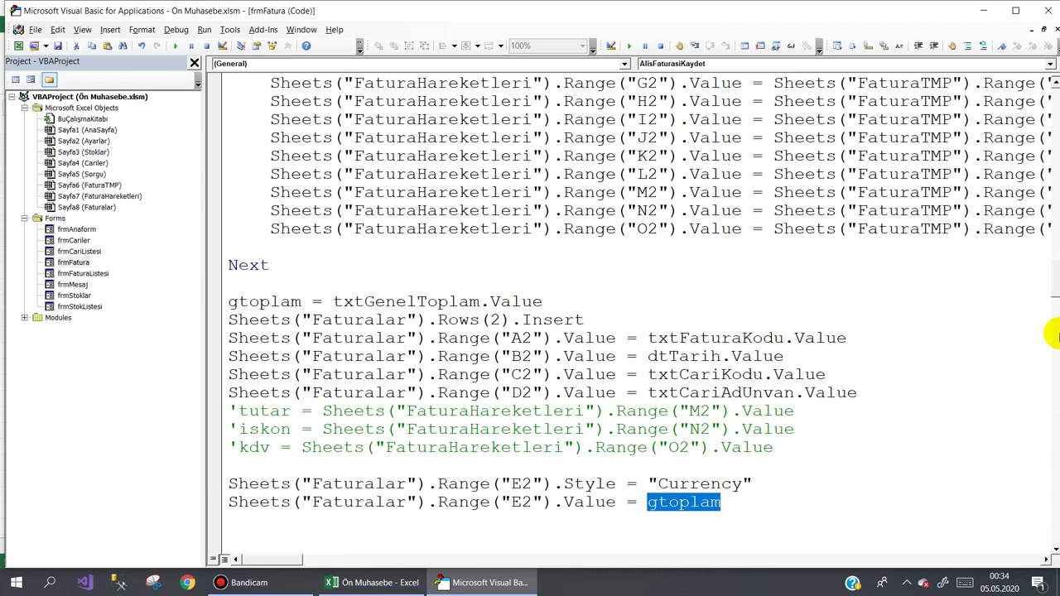
drag(1053, 285, 1053, 371)
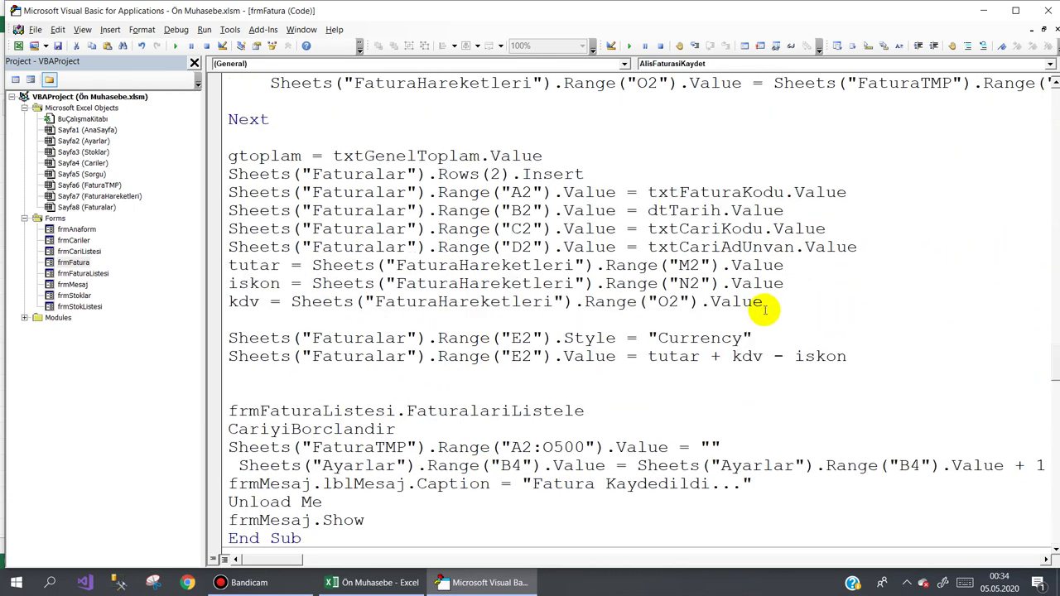
mouse_move(762, 302)
mouse_down()
mouse_move(197, 278)
mouse_move(196, 270)
mouse_up()
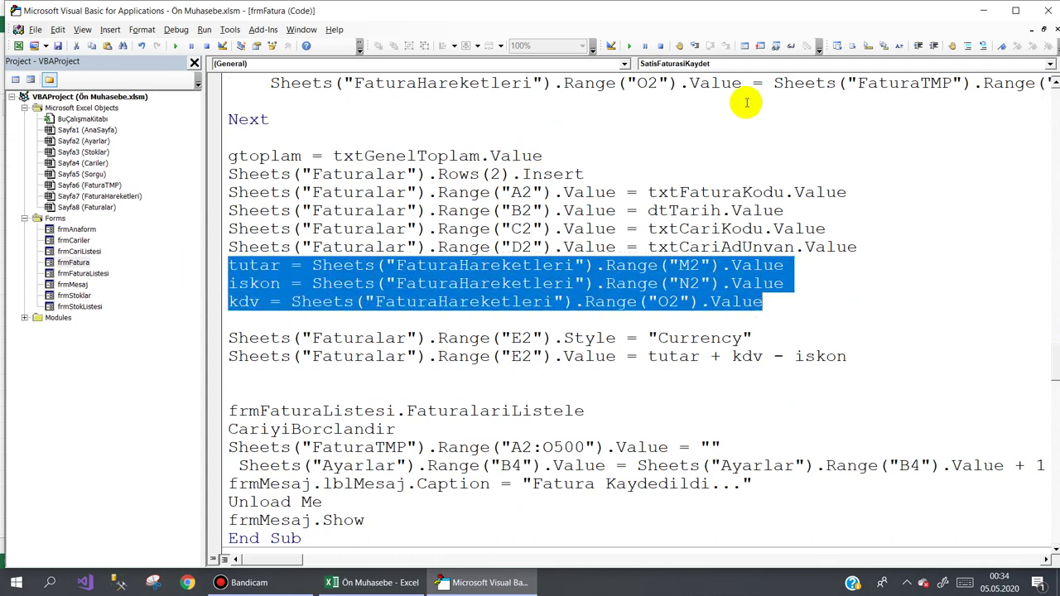
click(973, 47)
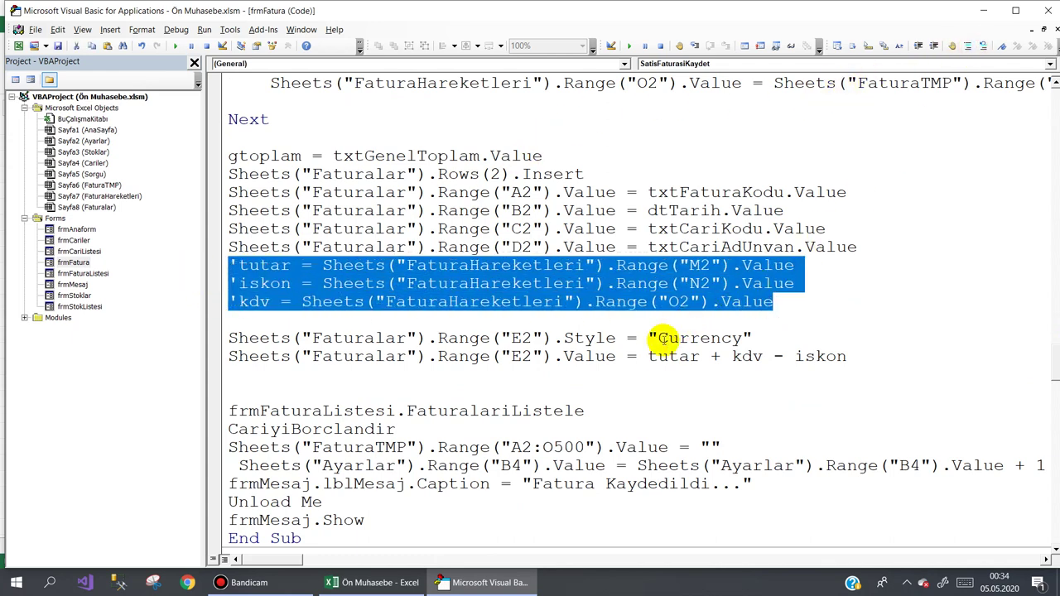
drag(647, 357, 841, 370)
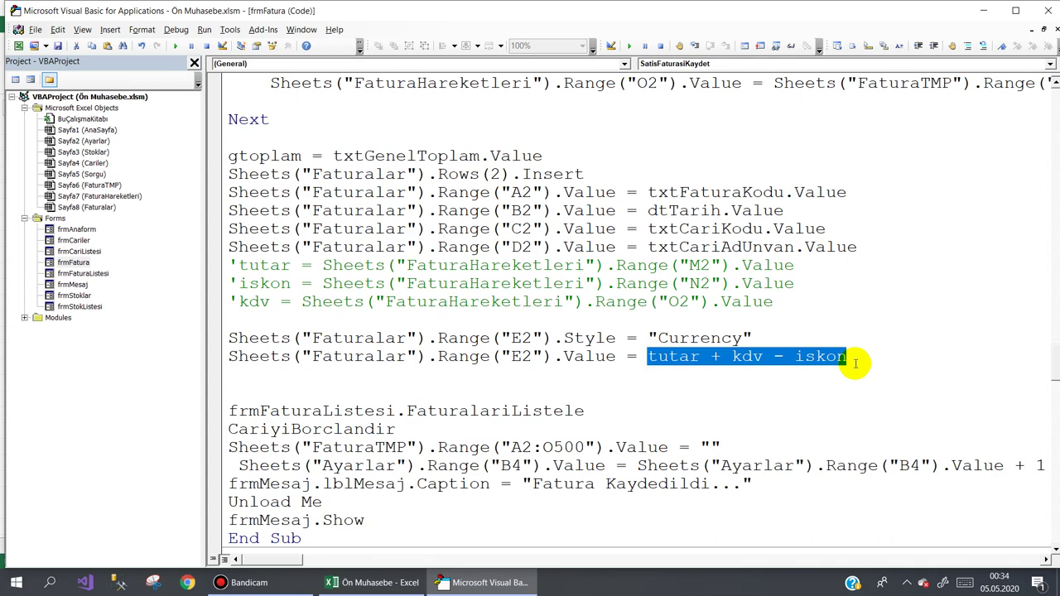
text(gtoplam)
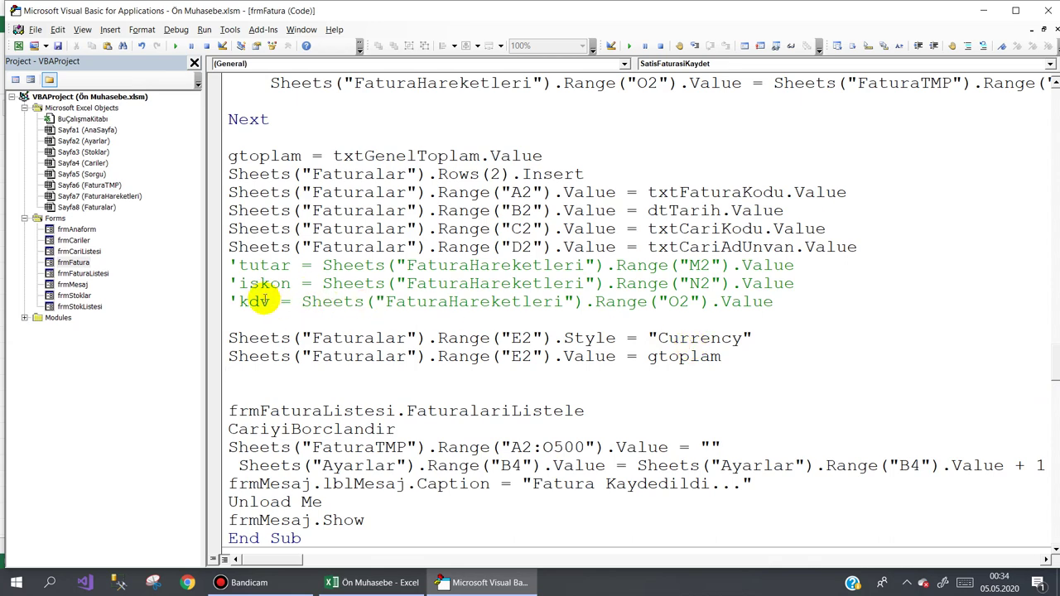
- Delete the sales routine's commented lines and its unused tutar, kdv, iskon Dim declaration
drag(230, 267, 785, 312)
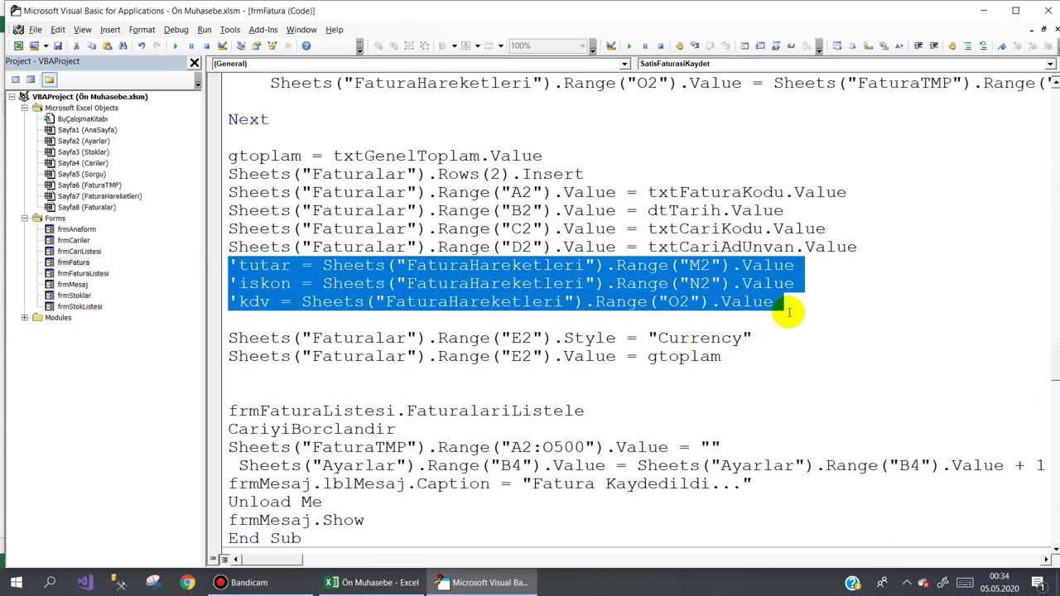
key(Delete)
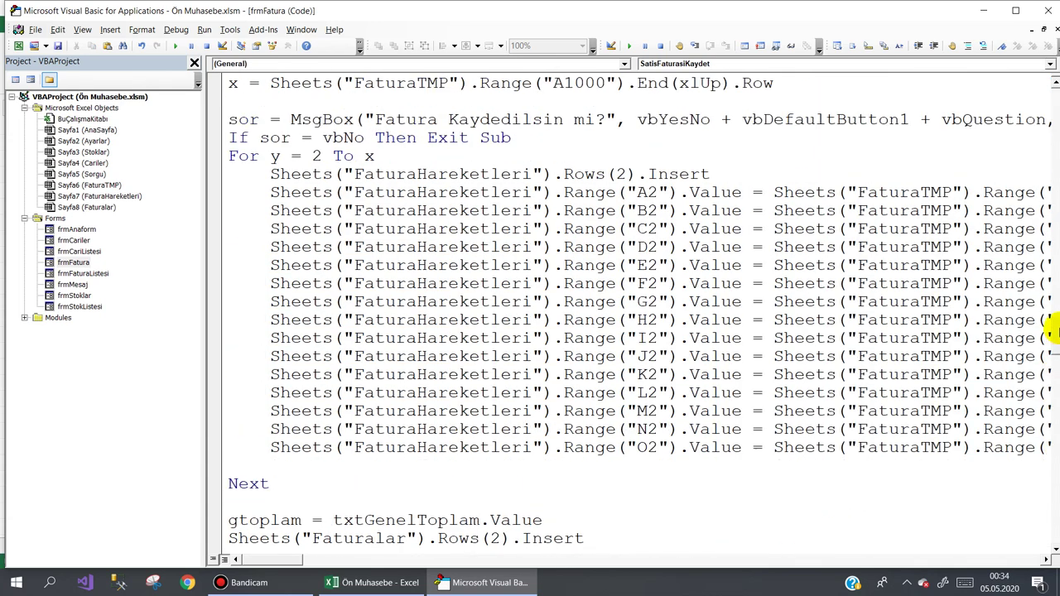
drag(1056, 362, 1046, 303)
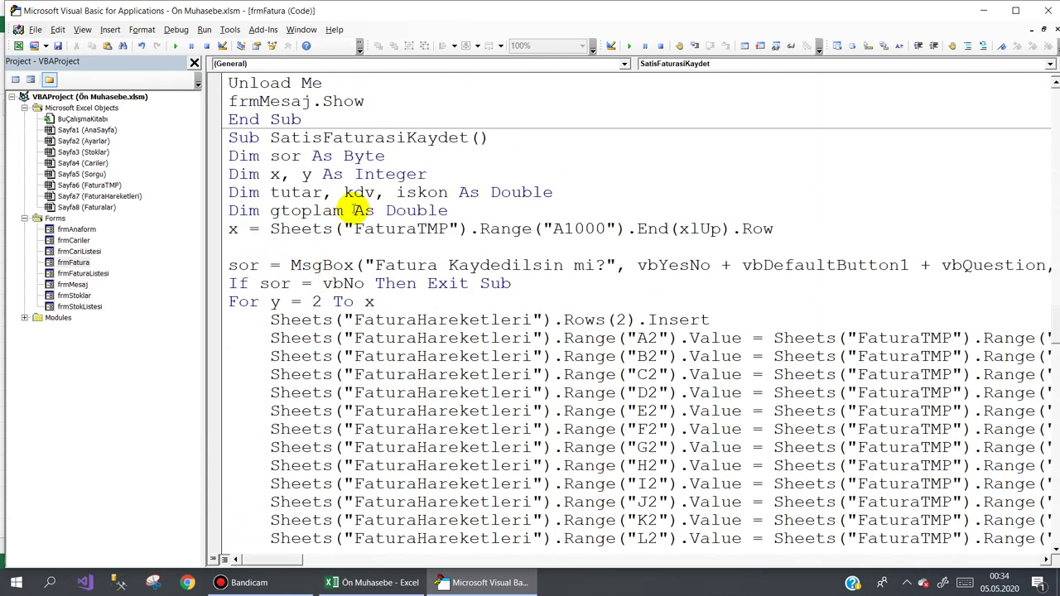
double_click(584, 192)
key(shift+Home)
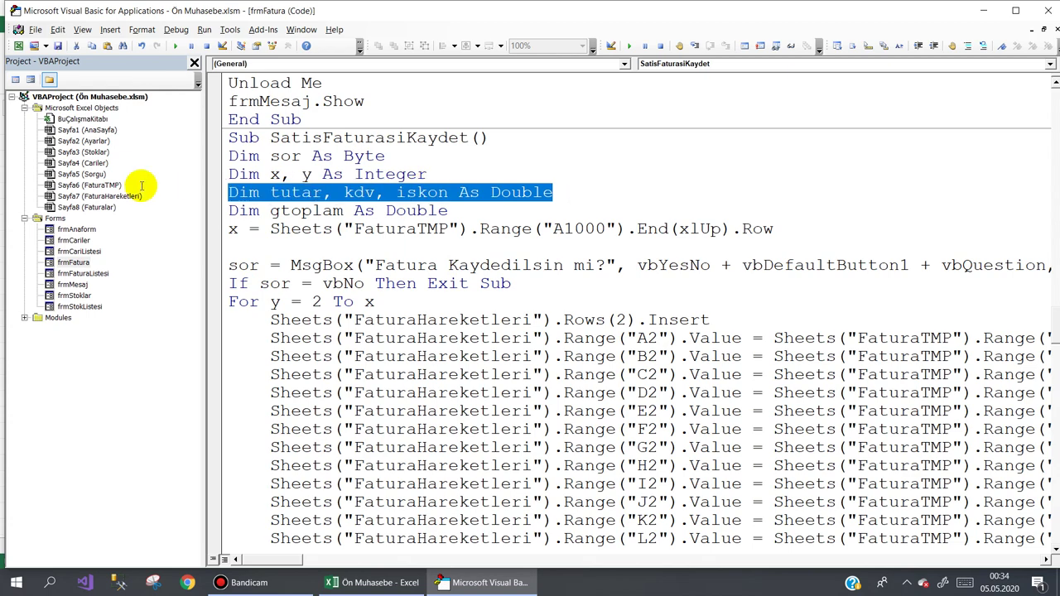
key(Delete)
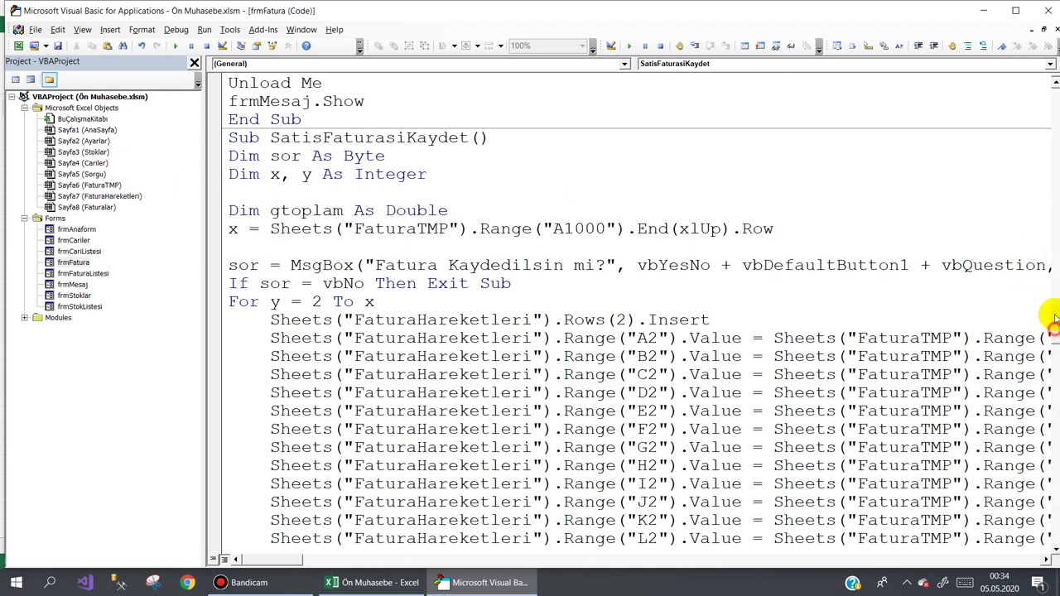
- Delete the purchase routine's commented lines and unused declaration, then return to Excel
drag(1053, 320, 1050, 304)
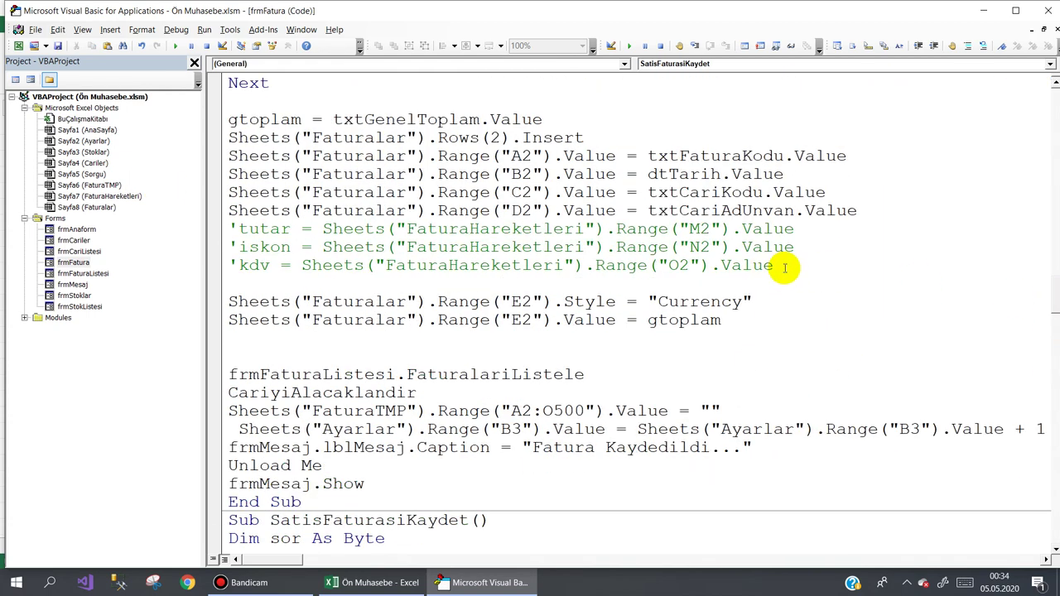
drag(784, 267, 170, 230)
key(Delete)
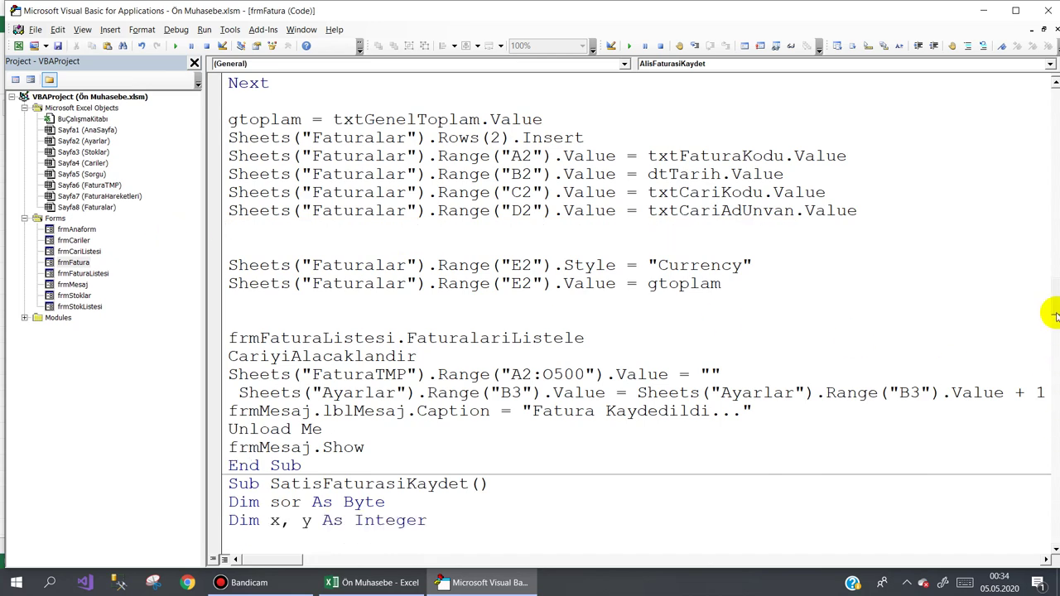
drag(1054, 315, 1053, 266)
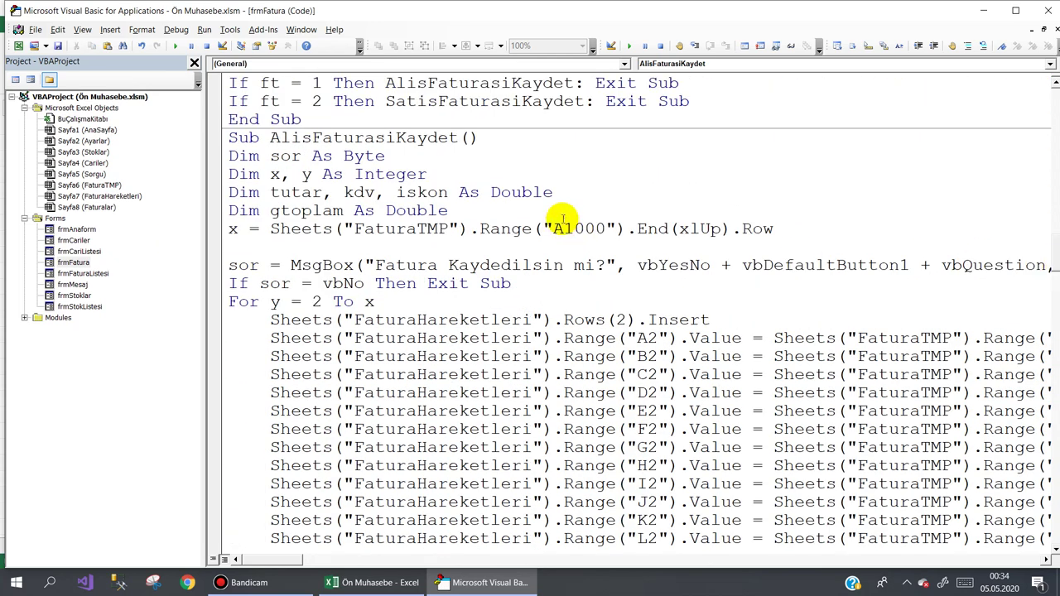
drag(567, 192, 199, 199)
key(Delete)
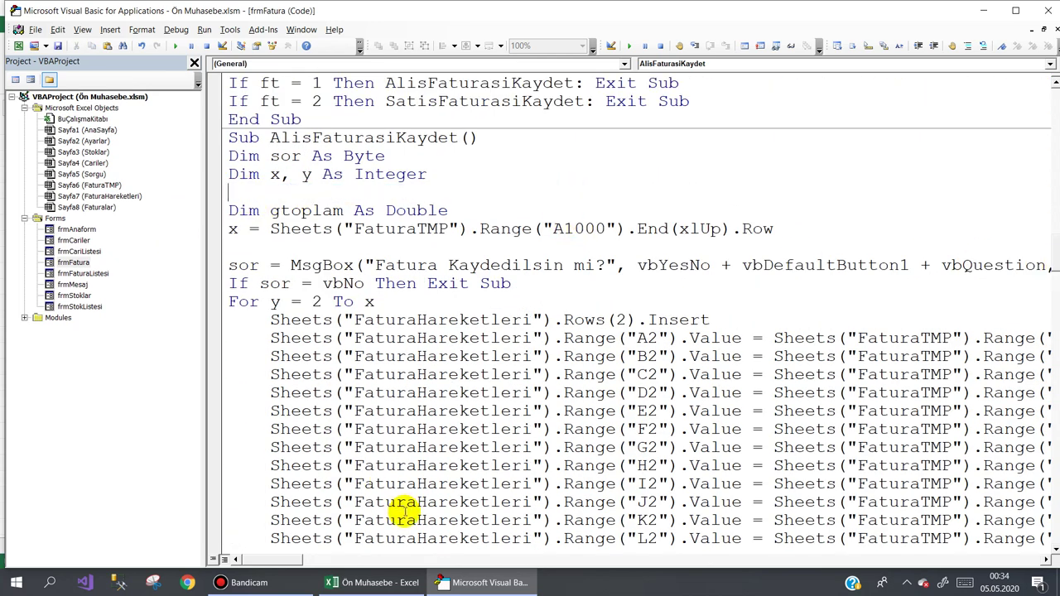
click(364, 583)
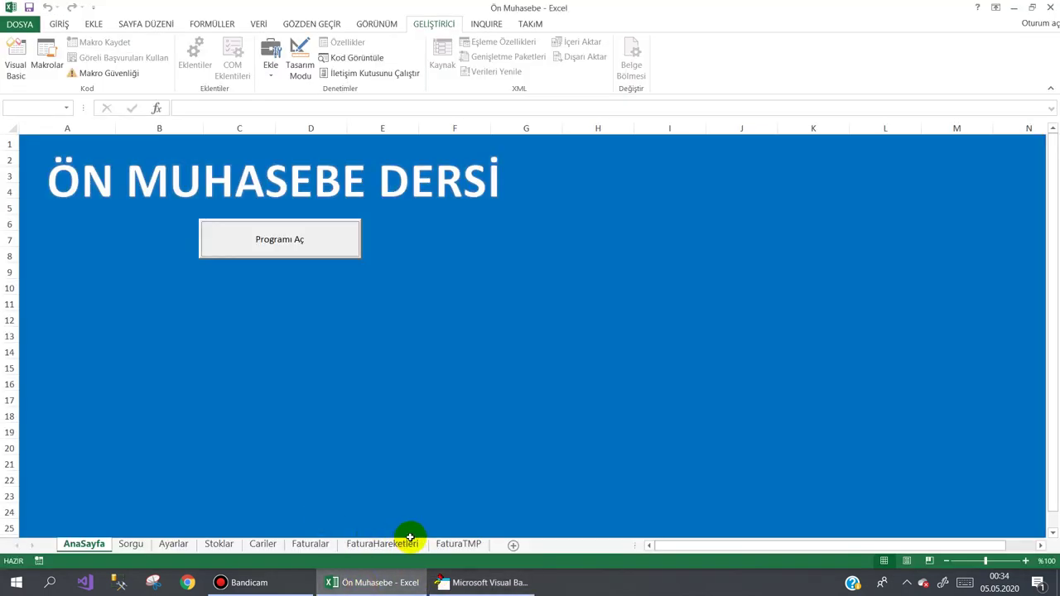
- Delete rows 2 and 3 holding SF0002's line items on the FaturaHareketleri sheet
click(371, 543)
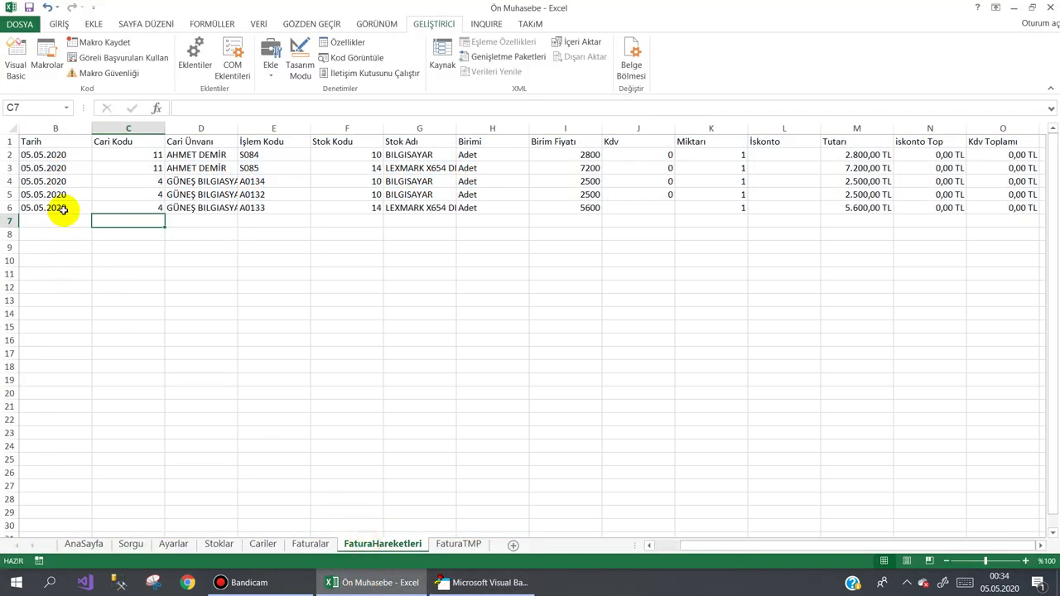
click(12, 154)
drag(12, 154, 13, 167)
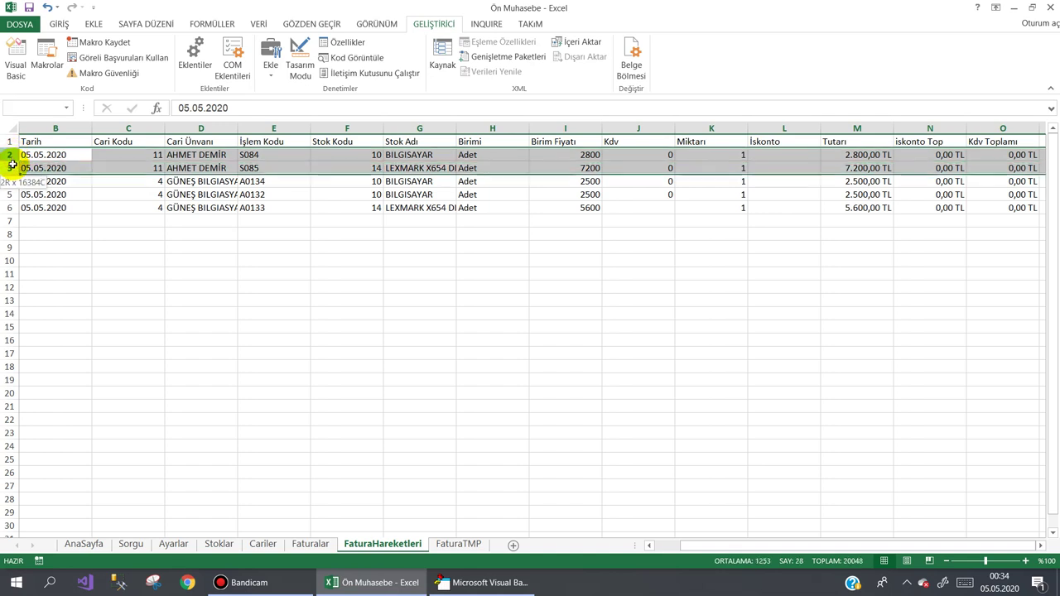
right_click(12, 167)
click(44, 278)
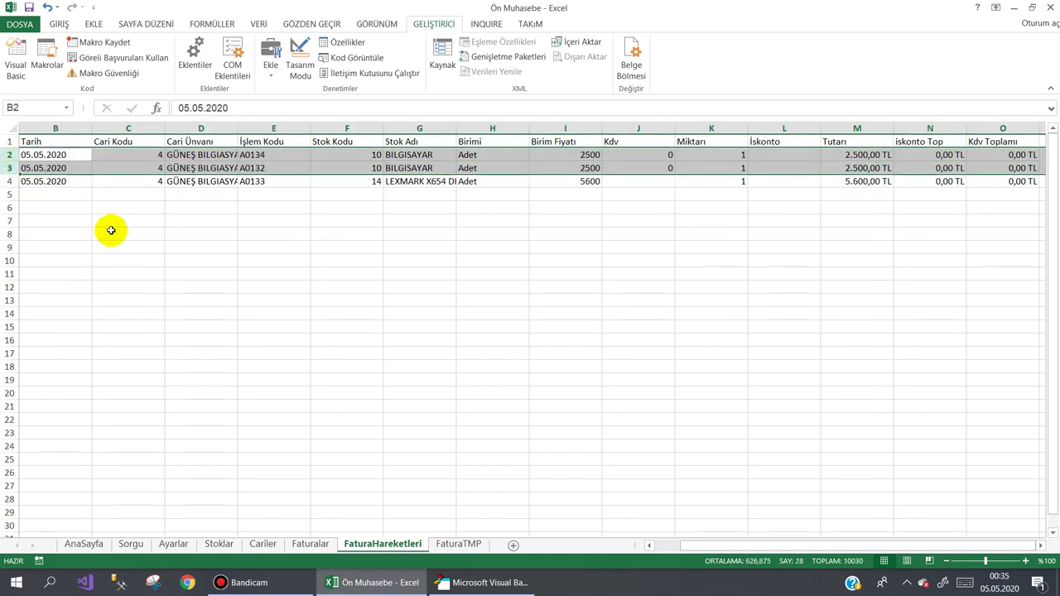
click(116, 234)
- Delete the SF0002 invoice row on the Faturalar sheet
click(308, 544)
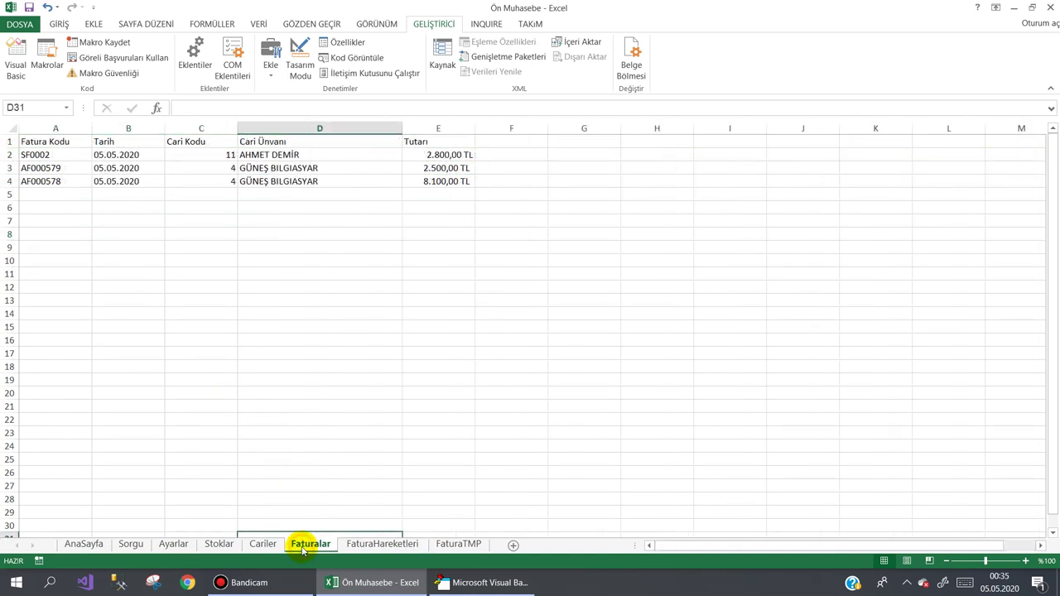
click(8, 154)
right_click(9, 154)
click(49, 265)
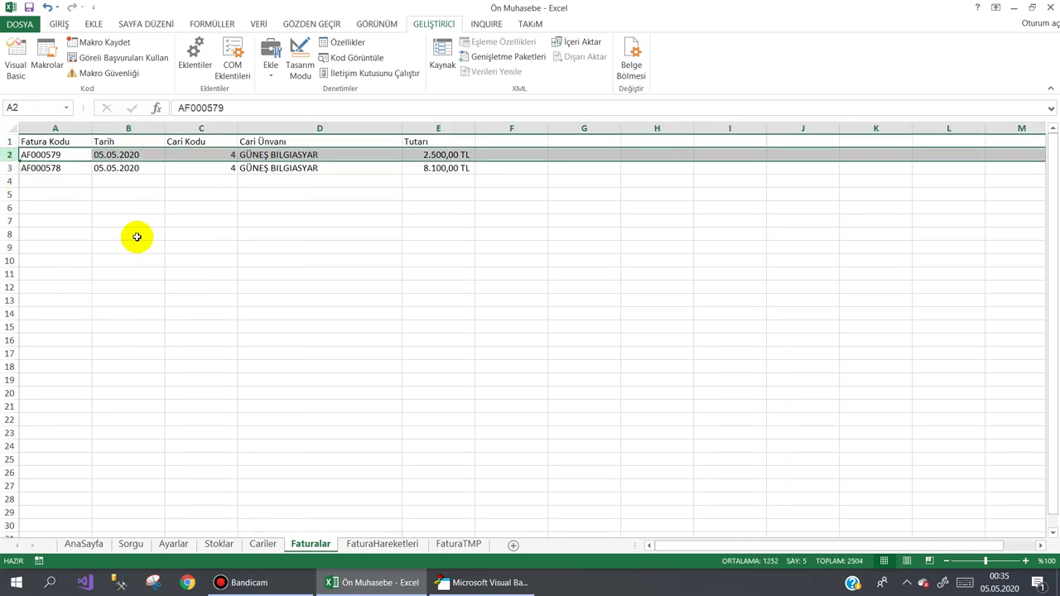
click(136, 237)
- Clear the 2.800,00 TL Borç in G2 on Cariler and go back to AnaSayfa
click(262, 544)
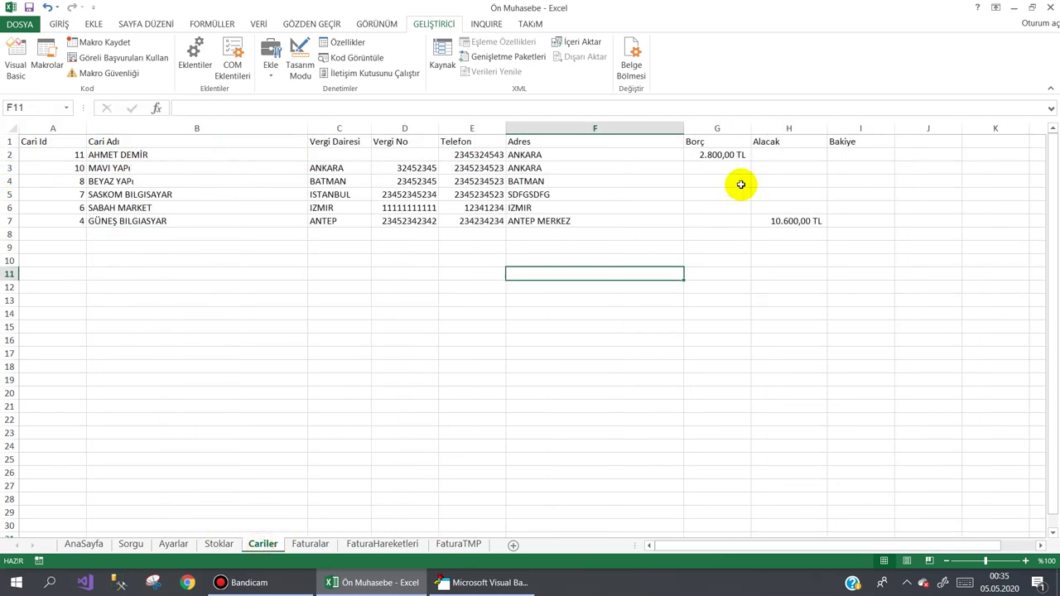
click(721, 155)
key(Delete)
click(478, 287)
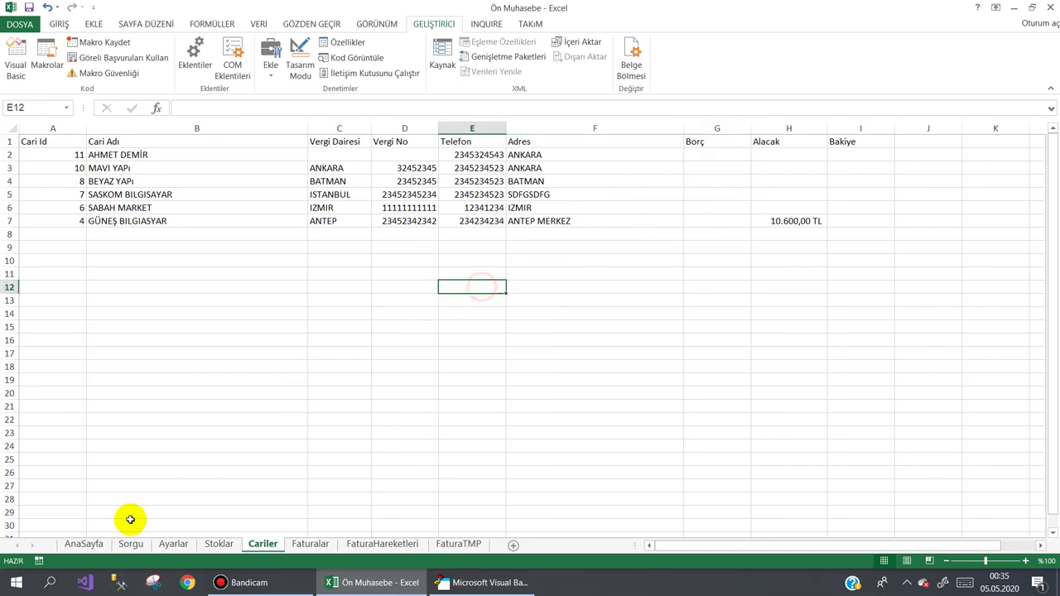
click(84, 544)
- Launch the program and start a new Satış Faturası from the invoice list
click(290, 241)
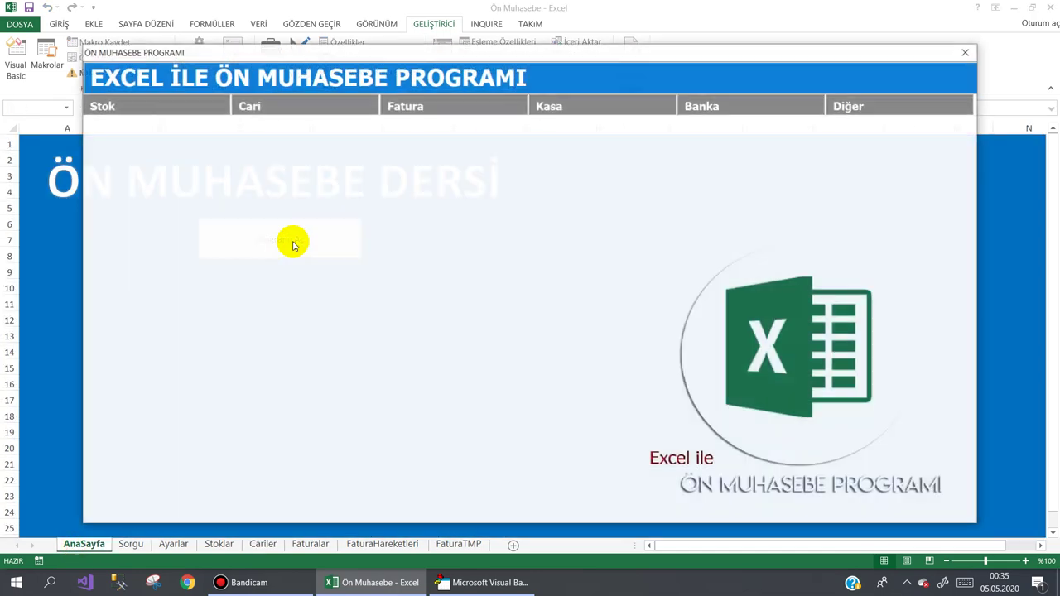
click(386, 106)
click(428, 133)
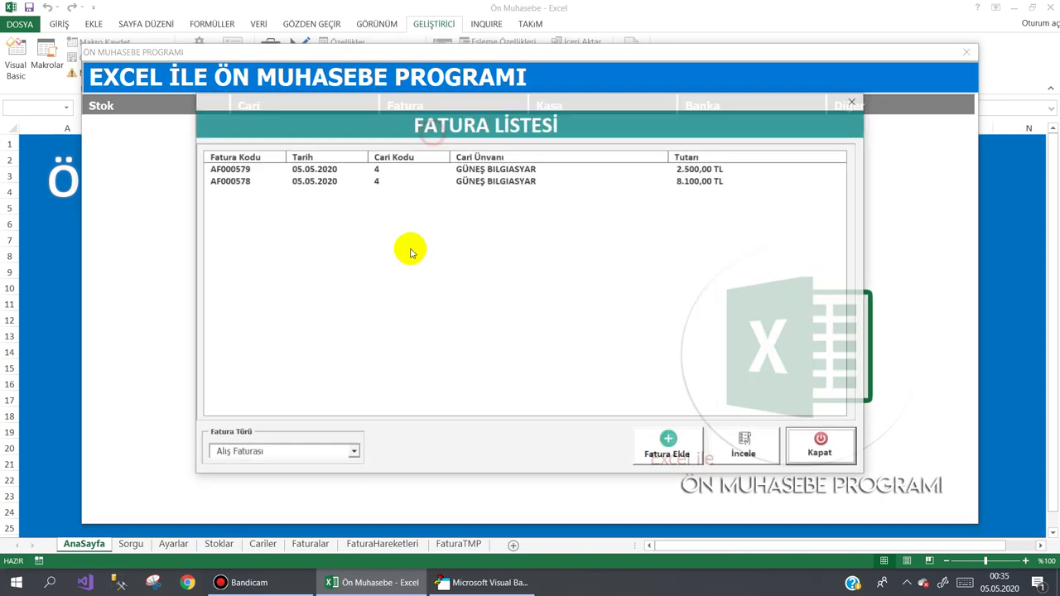
click(353, 453)
click(336, 479)
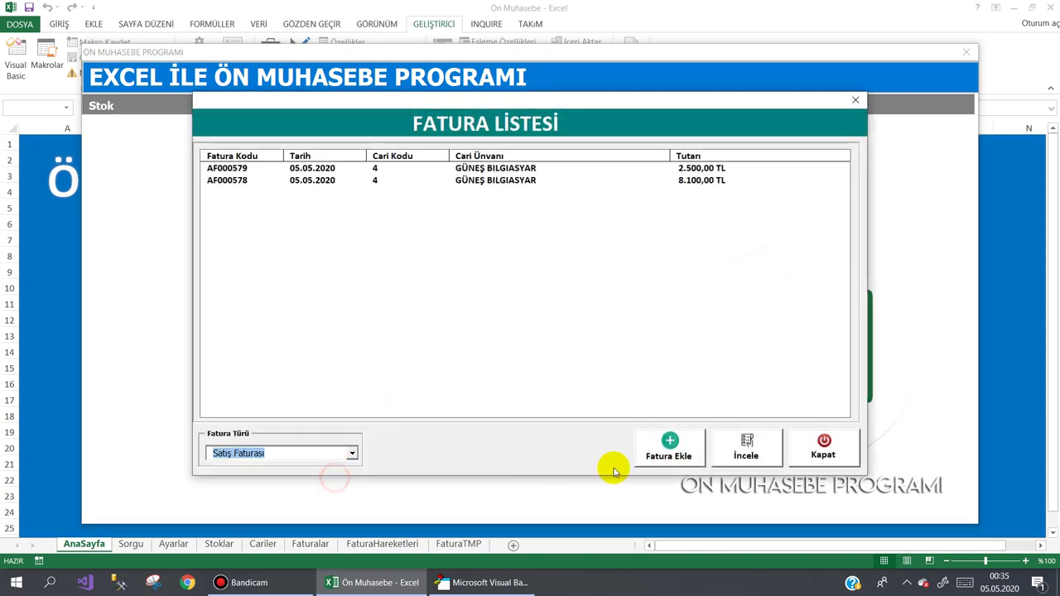
click(659, 452)
- Pick the first customer and add BİLGİSAYAR and LEXMARK laser printer lines, adjusting Kdv
click(629, 162)
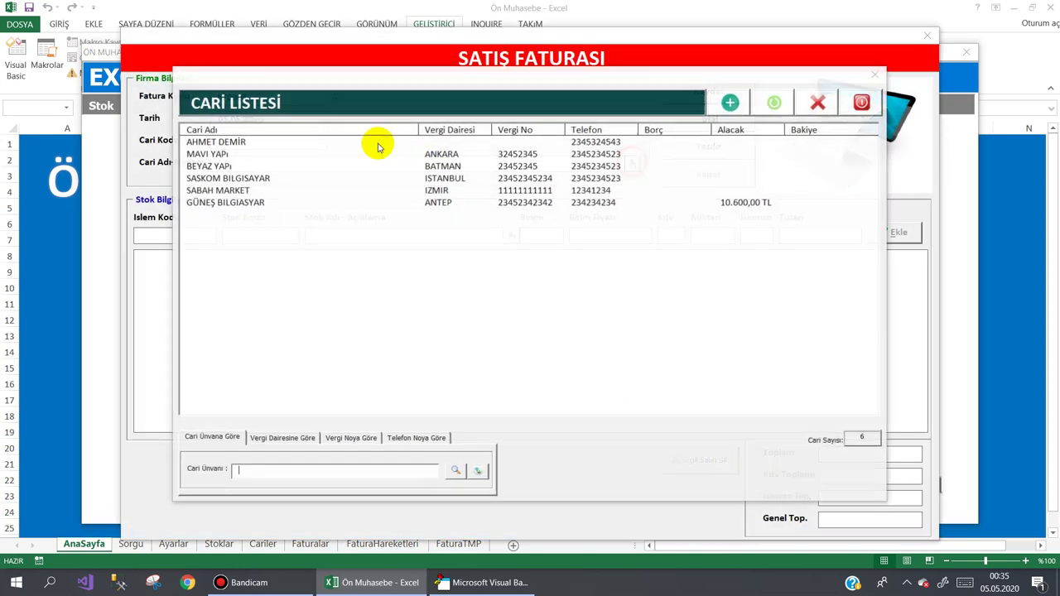
double_click(277, 143)
click(418, 163)
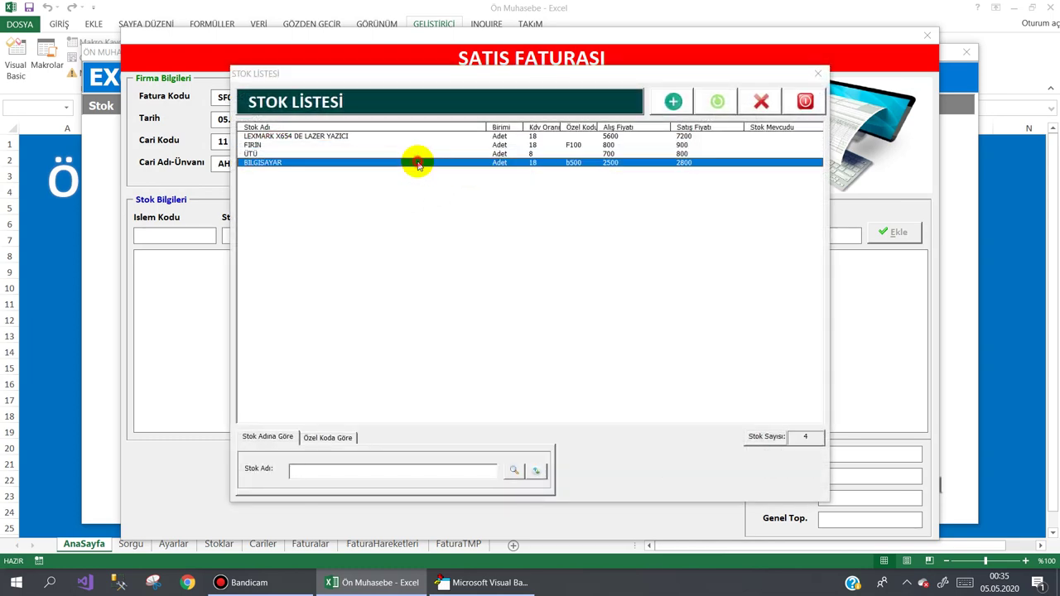
double_click(419, 164)
drag(673, 235, 643, 236)
text(0)
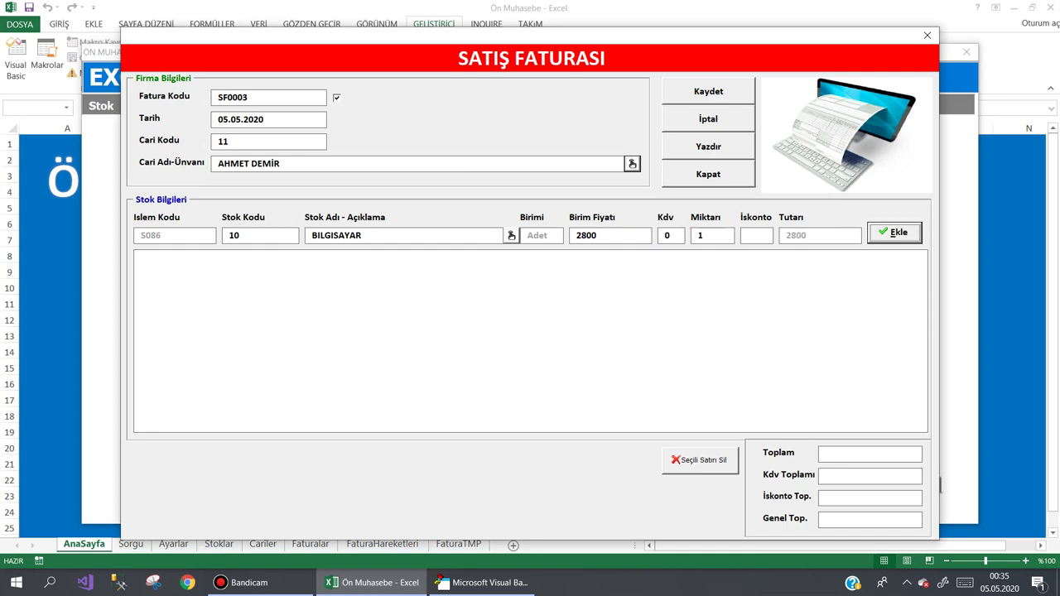
key(Return)
click(511, 235)
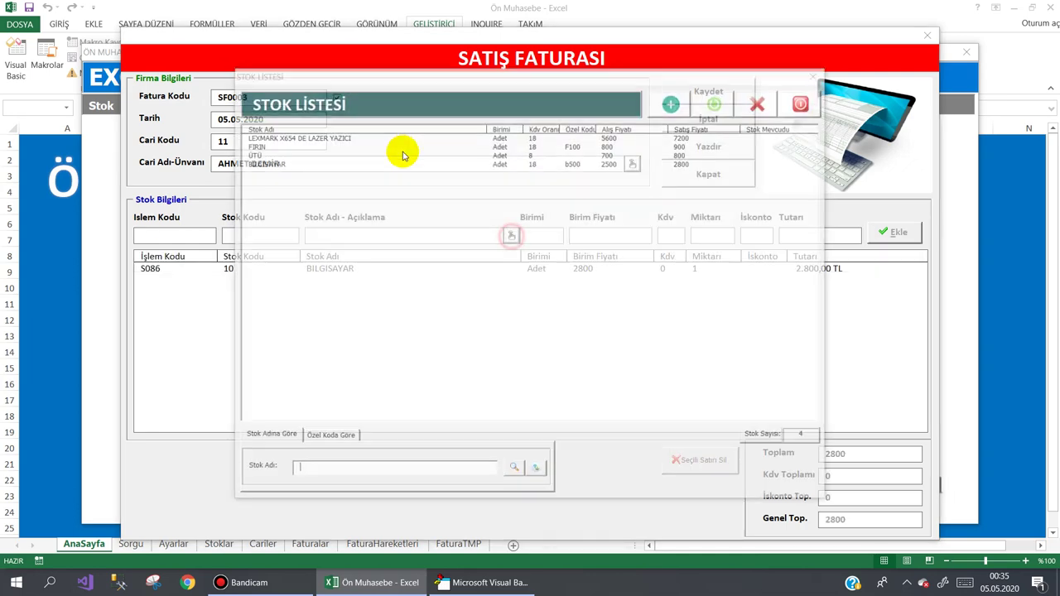
double_click(397, 138)
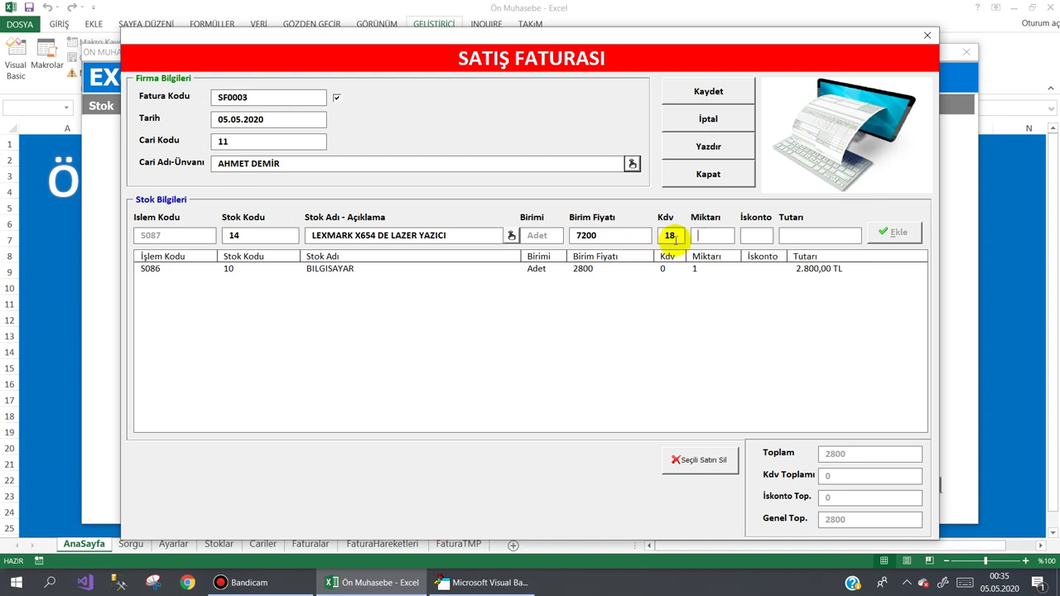
drag(674, 237, 642, 236)
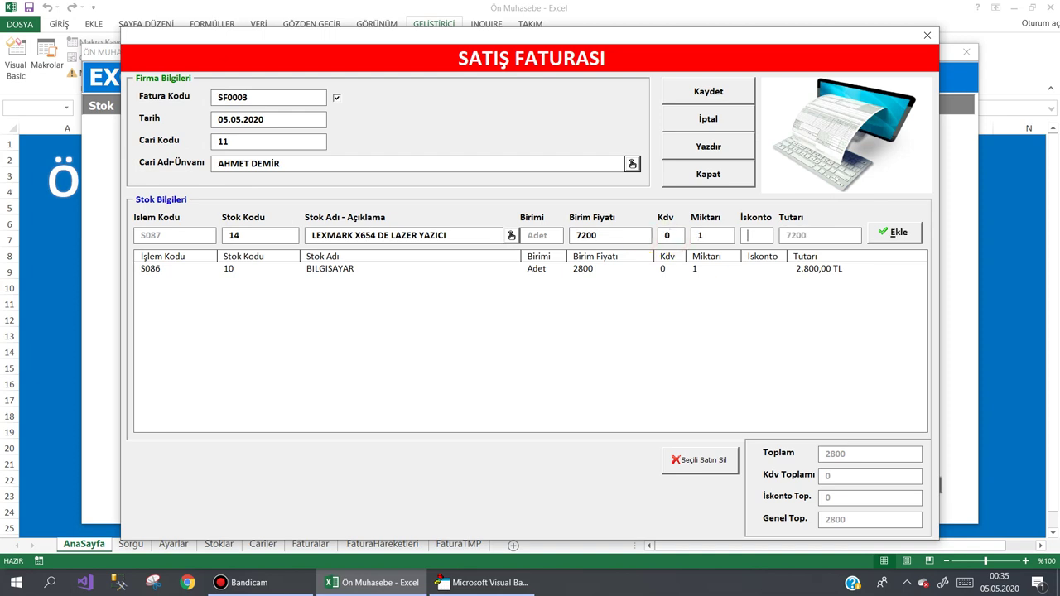
key(Return)
- Save invoice SF0003 at 10.000,00 TL and close the invoice list
click(702, 91)
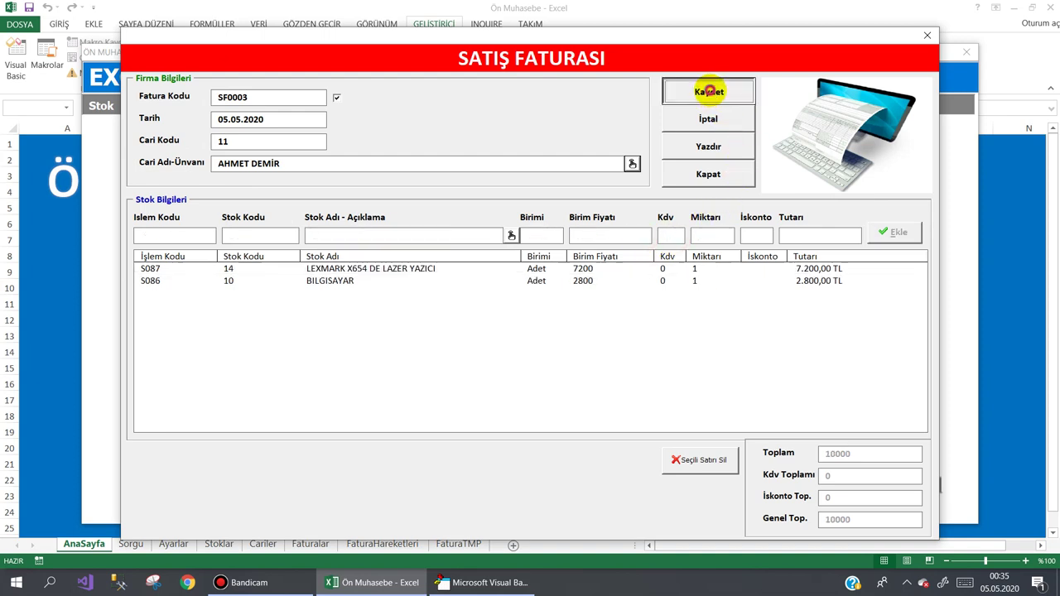
click(515, 339)
click(643, 305)
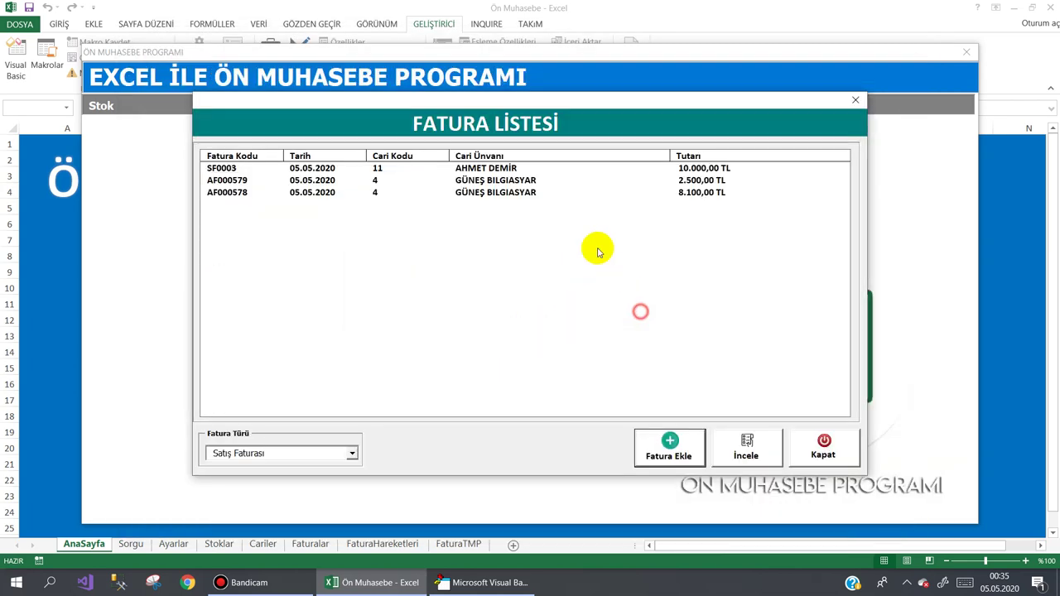
click(530, 168)
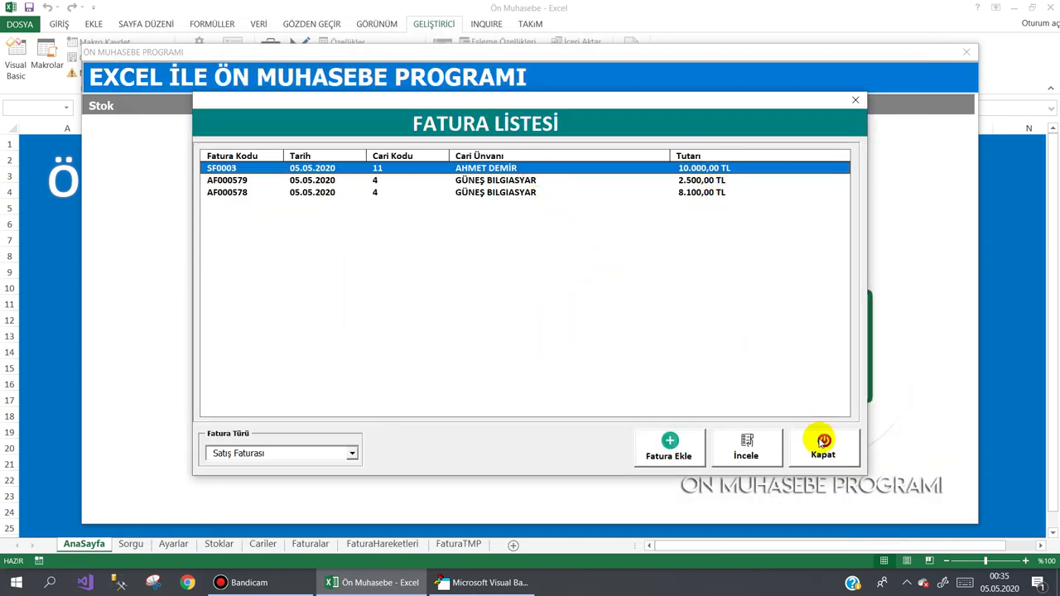
click(822, 447)
- Check in Cari Listesi that the customer's Borç matches the 10.000 TL invoice
mouse_move(254, 113)
click(269, 136)
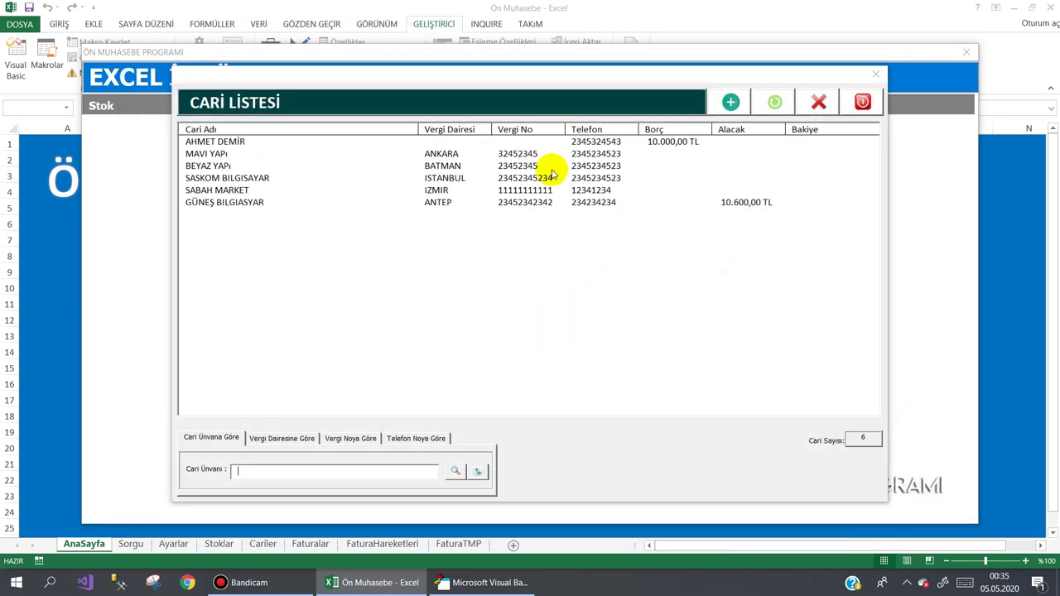
click(673, 145)
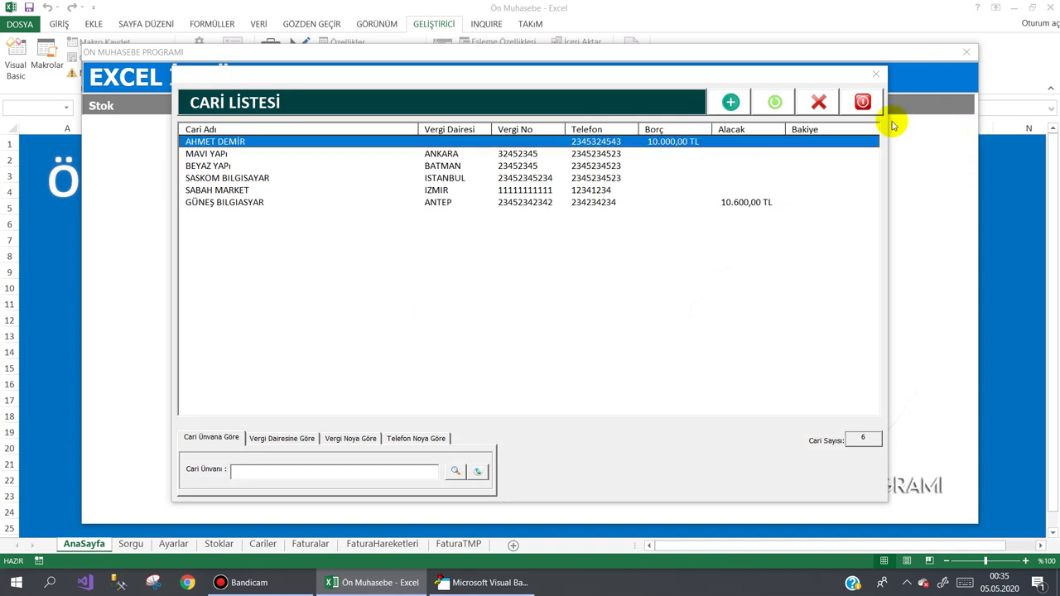
click(861, 101)
- Start a new Satış Faturası from the invoice list
mouse_move(410, 110)
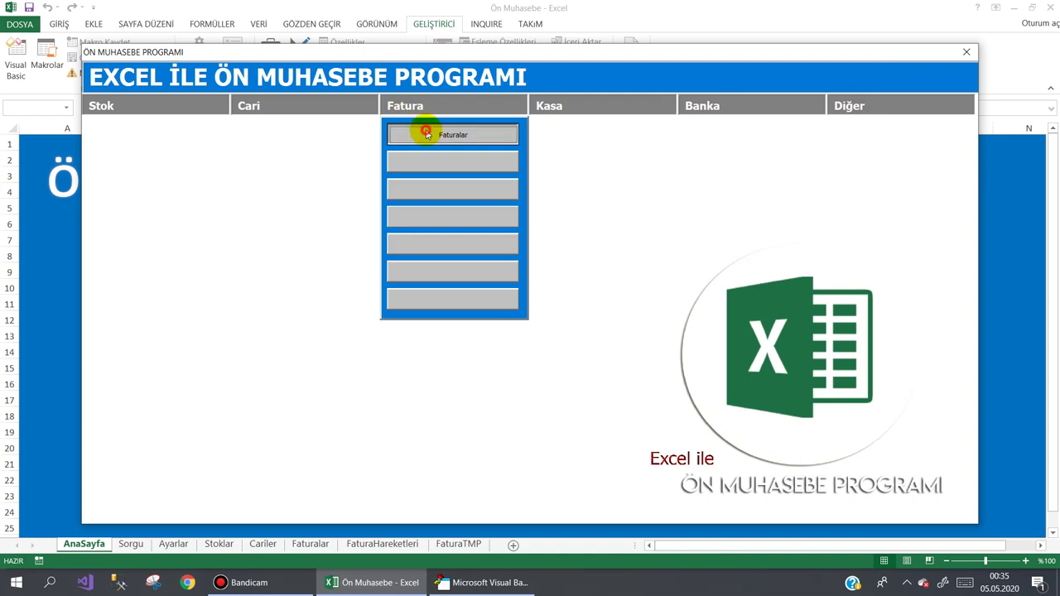
click(421, 133)
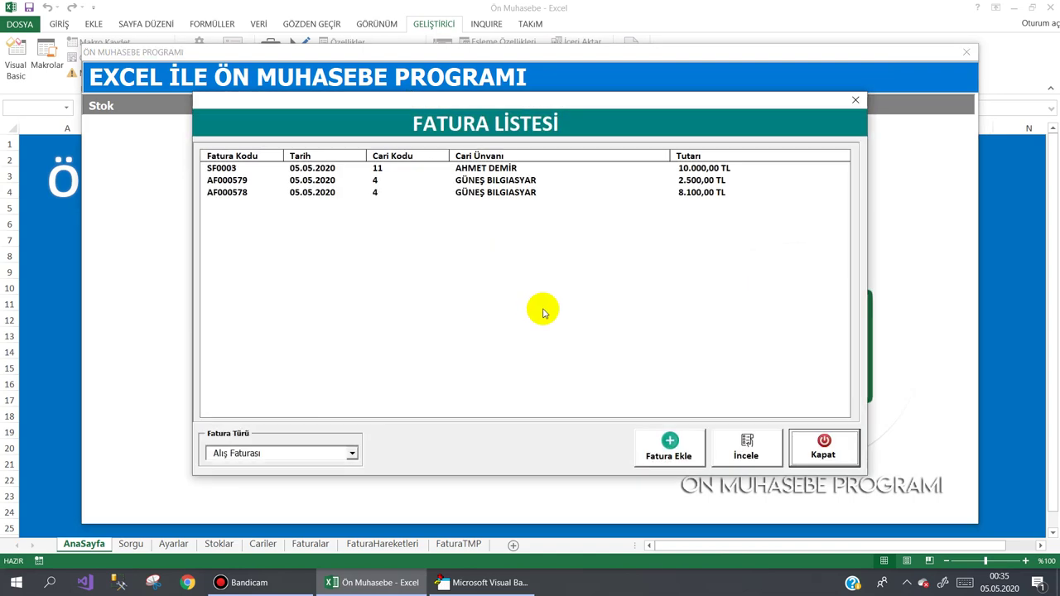
click(351, 455)
click(327, 479)
click(669, 446)
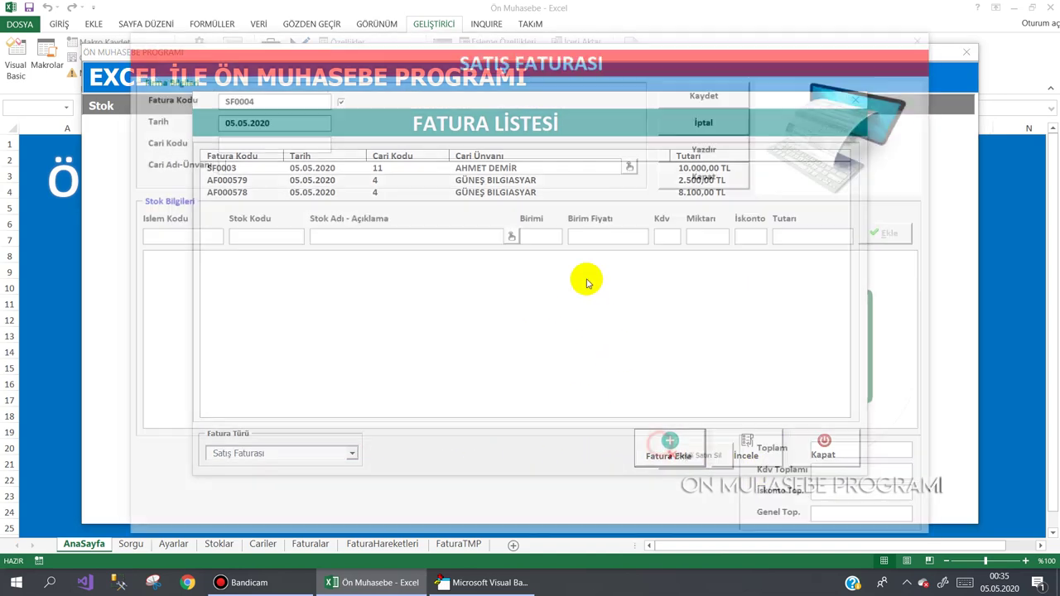
- Pick the customer and add one BILGISAYAR at 2800 with 20 discount and 18 VAT
click(631, 164)
click(369, 144)
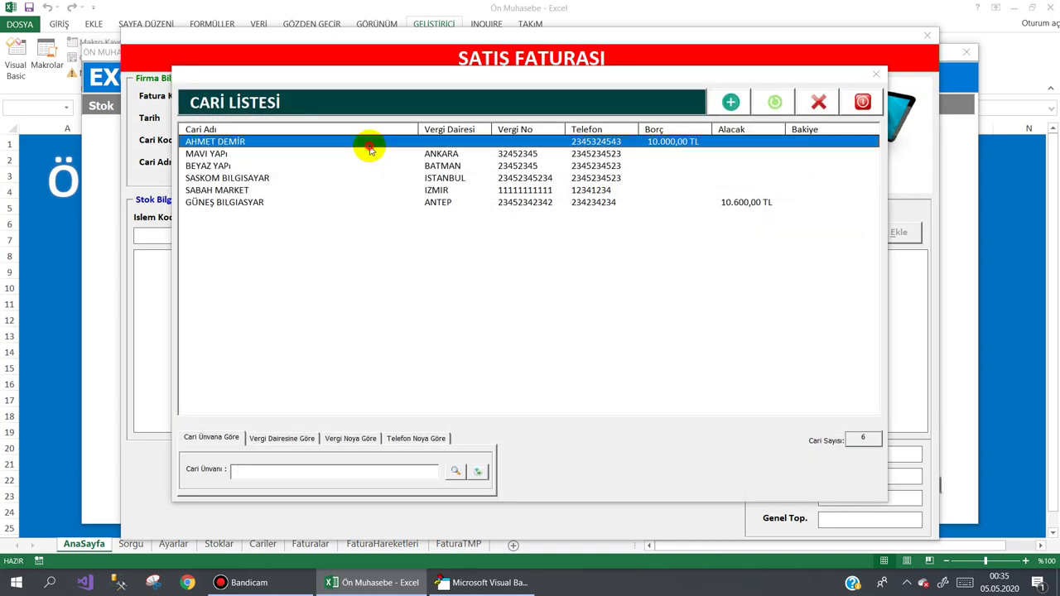
double_click(370, 148)
double_click(461, 162)
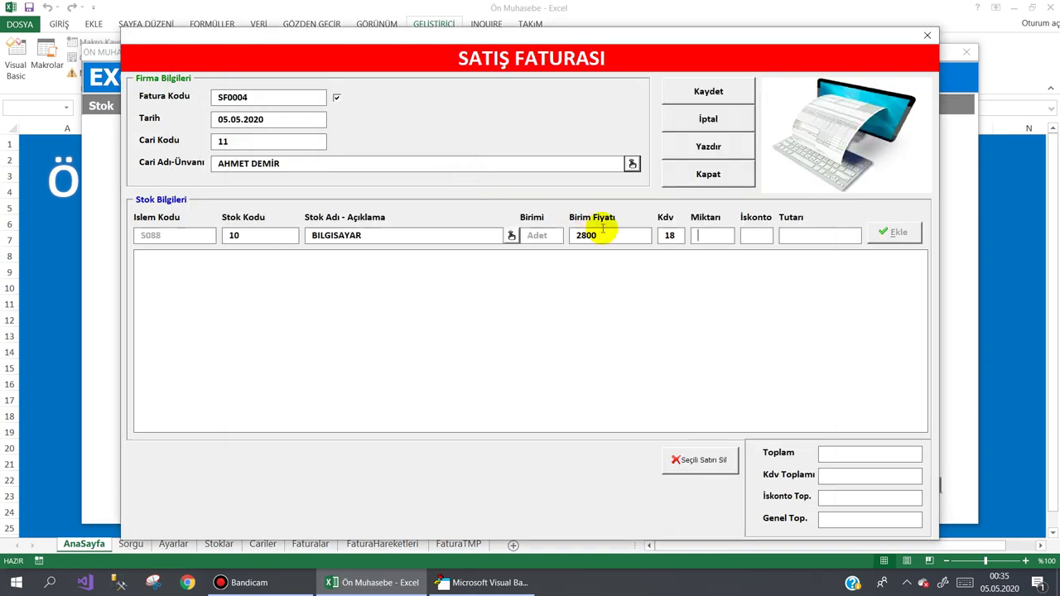
drag(682, 235, 635, 239)
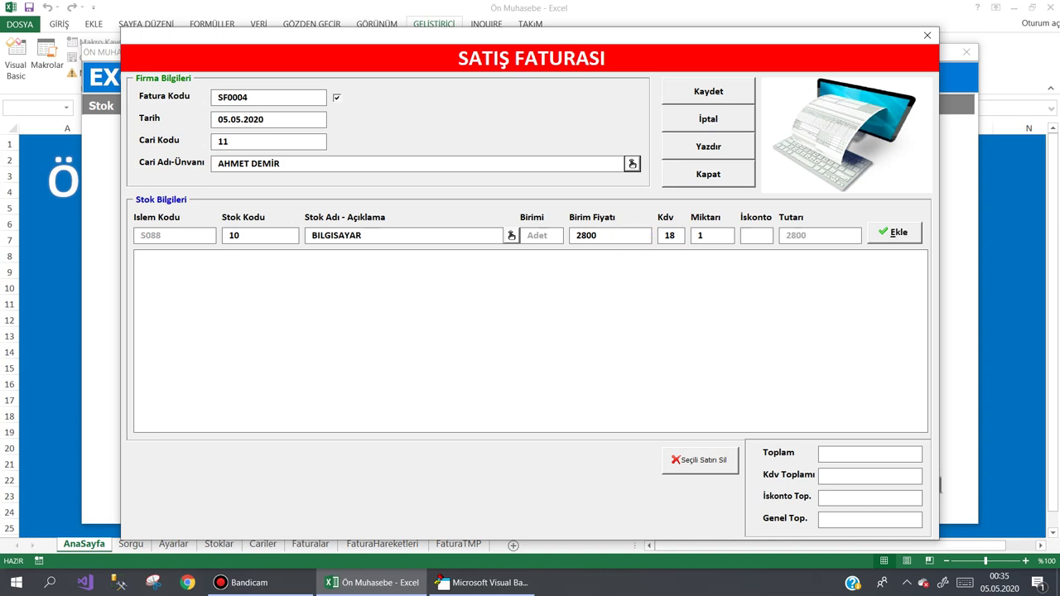
key(Return)
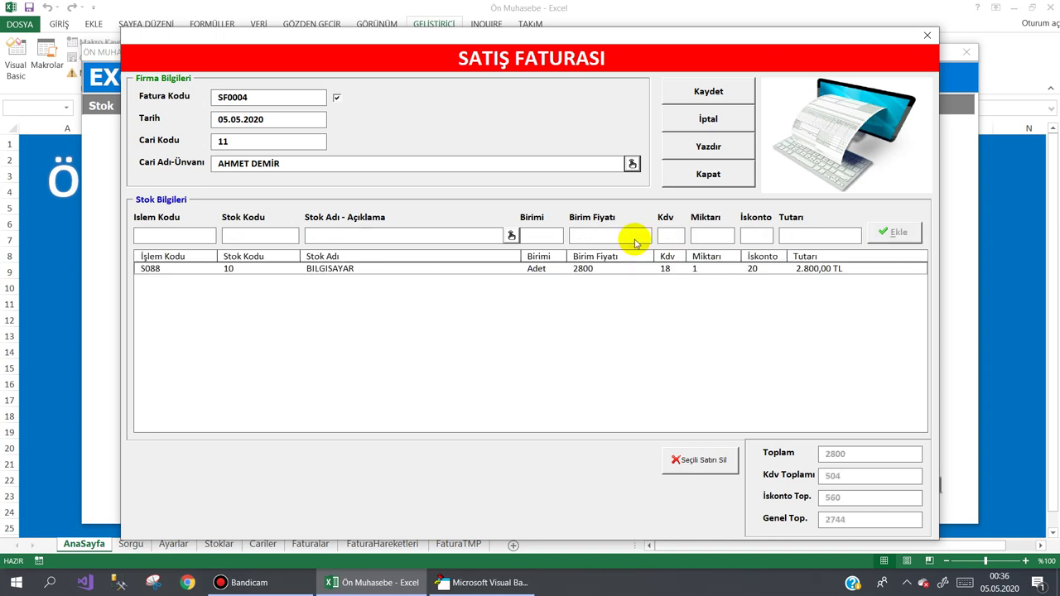
- Save invoice SF0004, totalling 2.744,00 TL
click(709, 92)
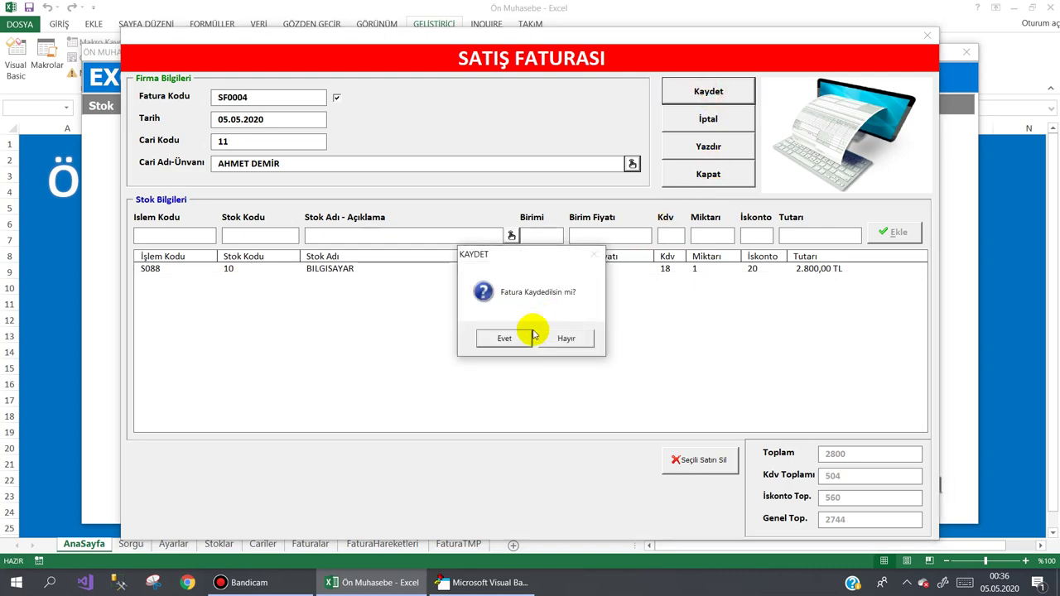
click(499, 337)
click(652, 308)
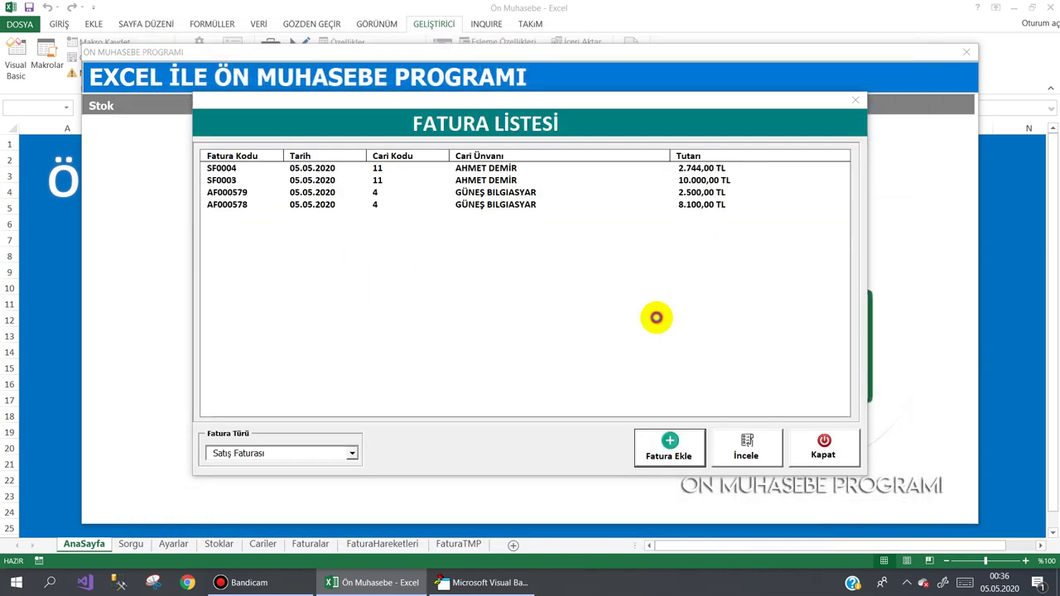
- Confirm in Cari Listesi that the customer's Borç is now 12.744 TL
click(823, 439)
click(273, 136)
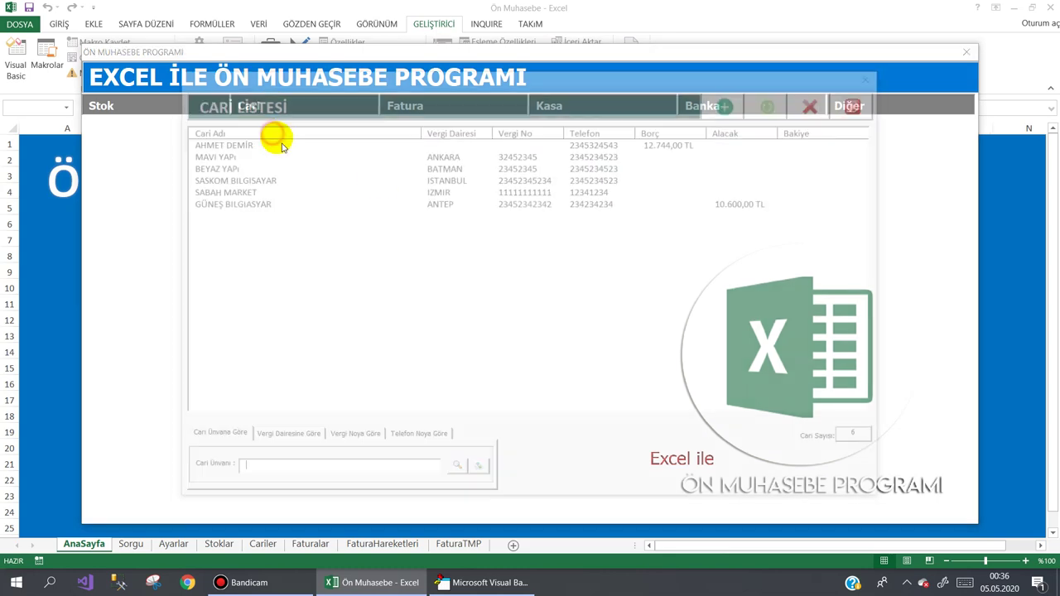
click(662, 141)
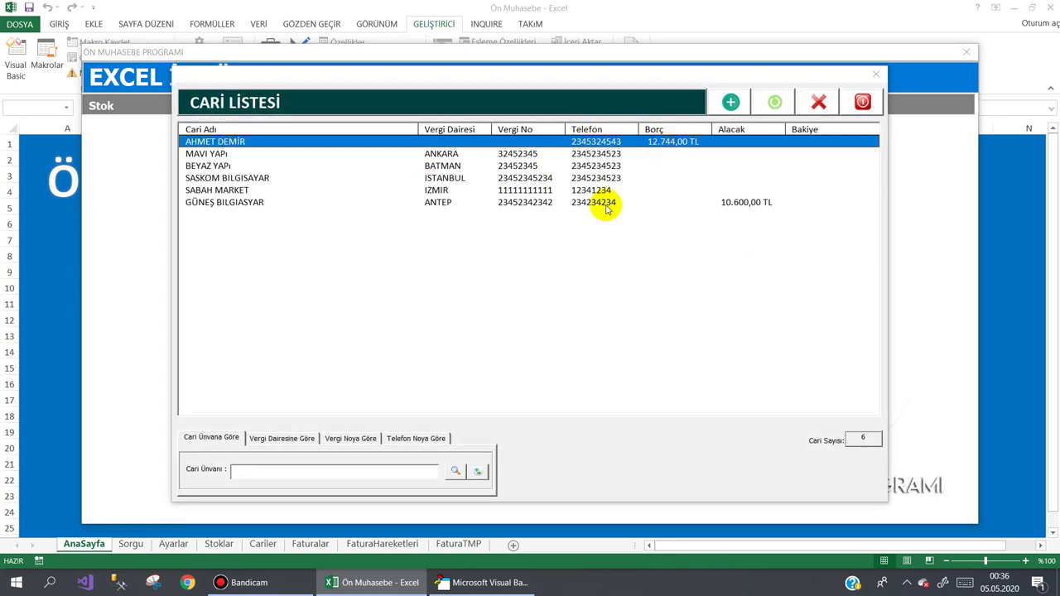
click(864, 101)
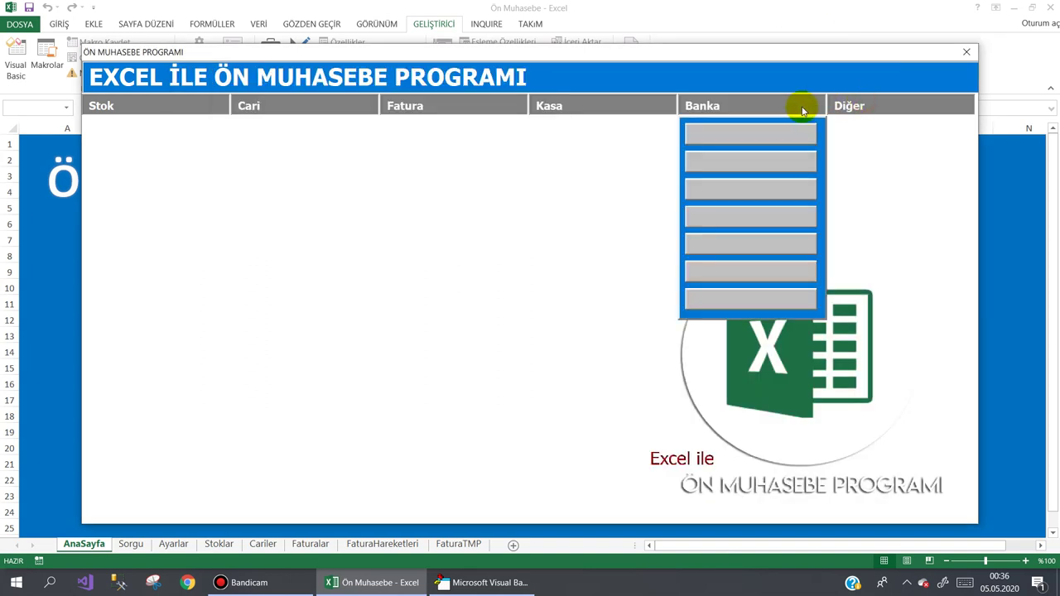
- Review the LEXMARK and ÜTÜ items in Stok Listesi, then close the accounting program
mouse_move(397, 120)
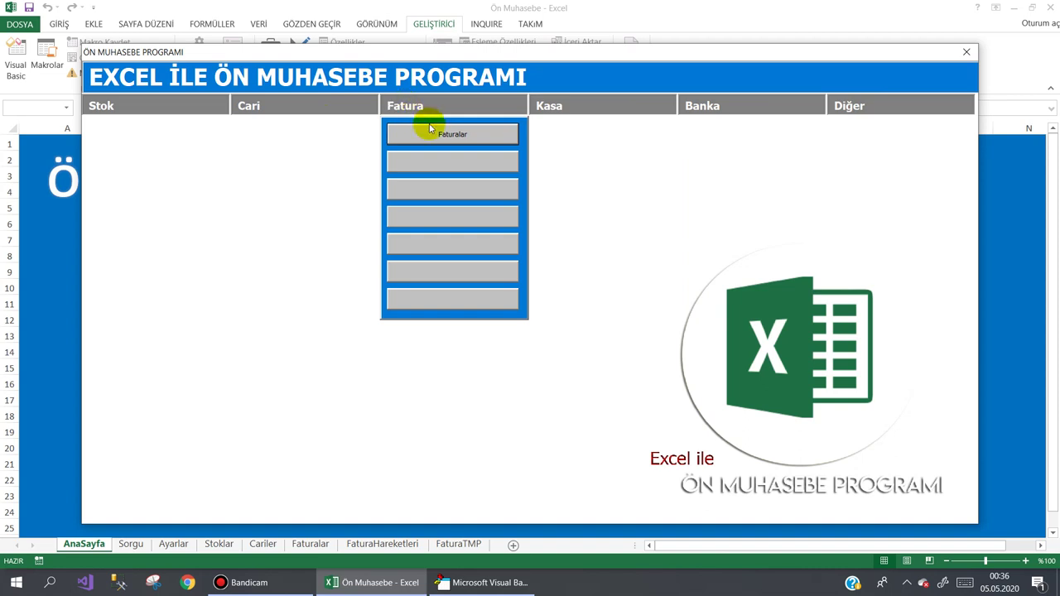
mouse_move(136, 107)
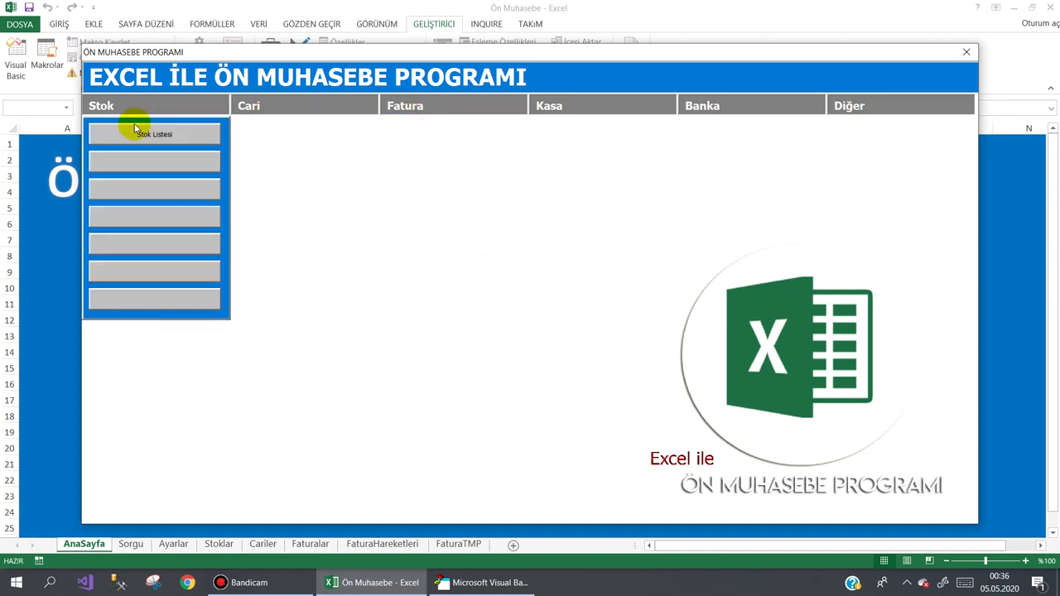
click(140, 135)
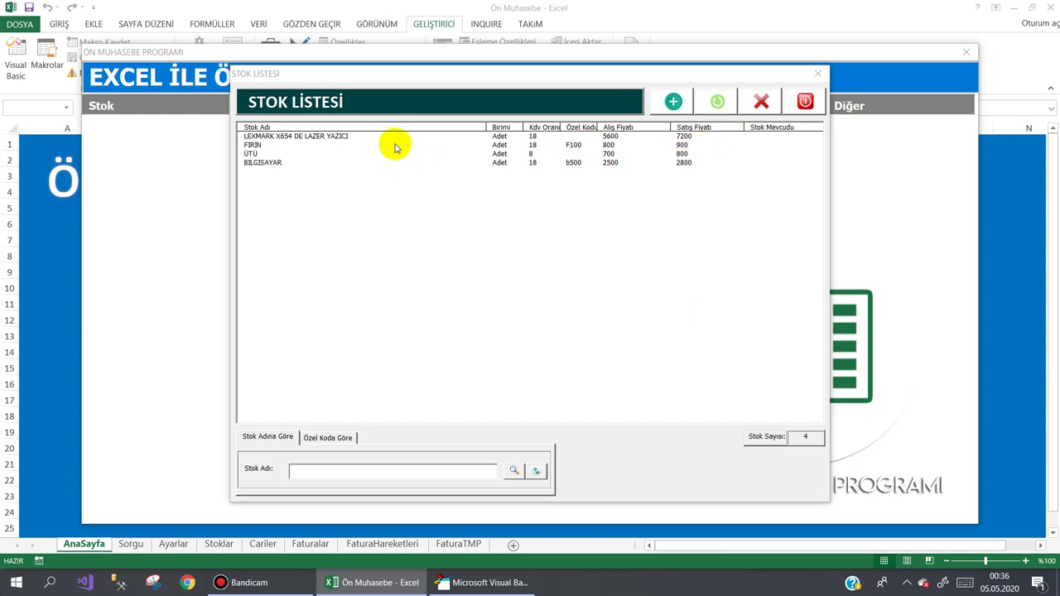
click(323, 137)
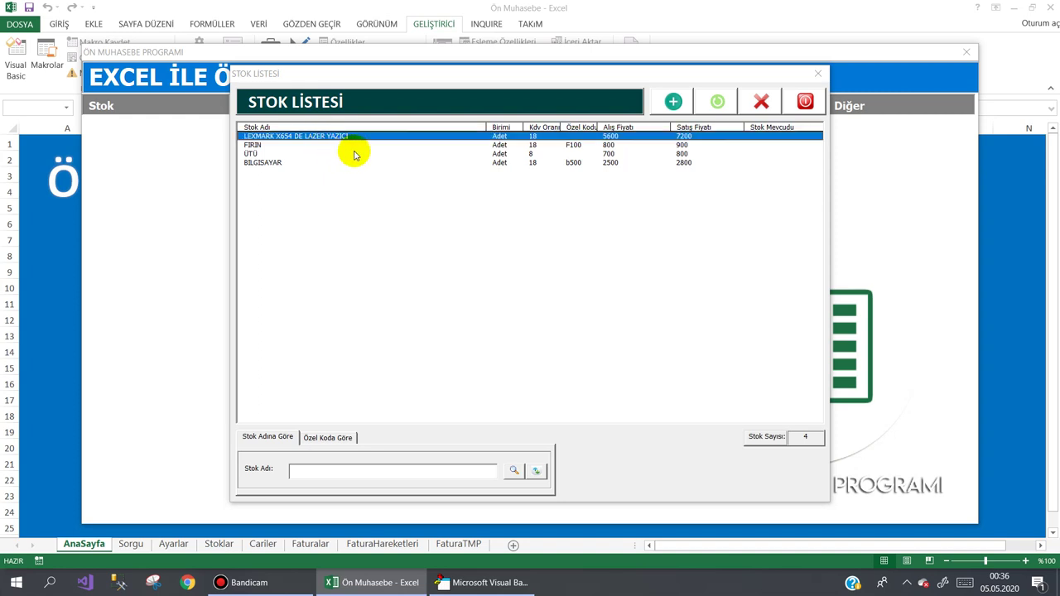
click(381, 153)
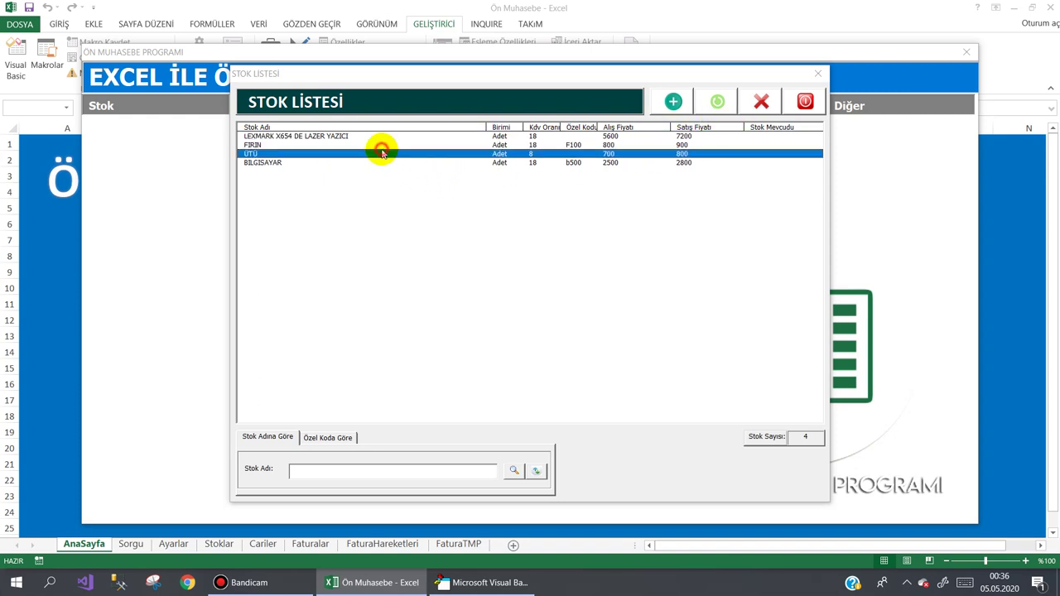
click(804, 101)
mouse_move(845, 106)
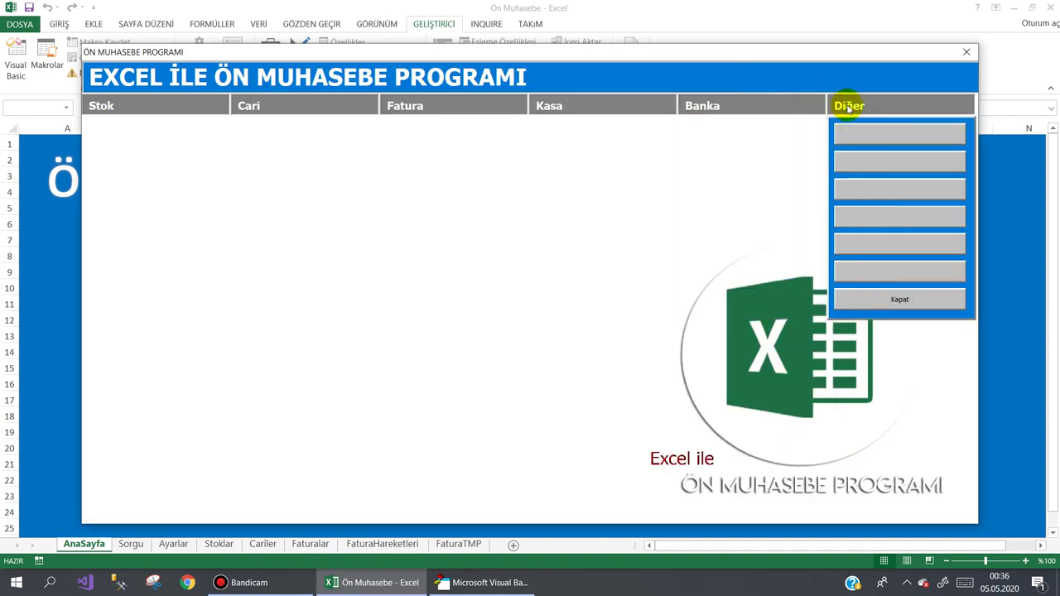
click(921, 293)
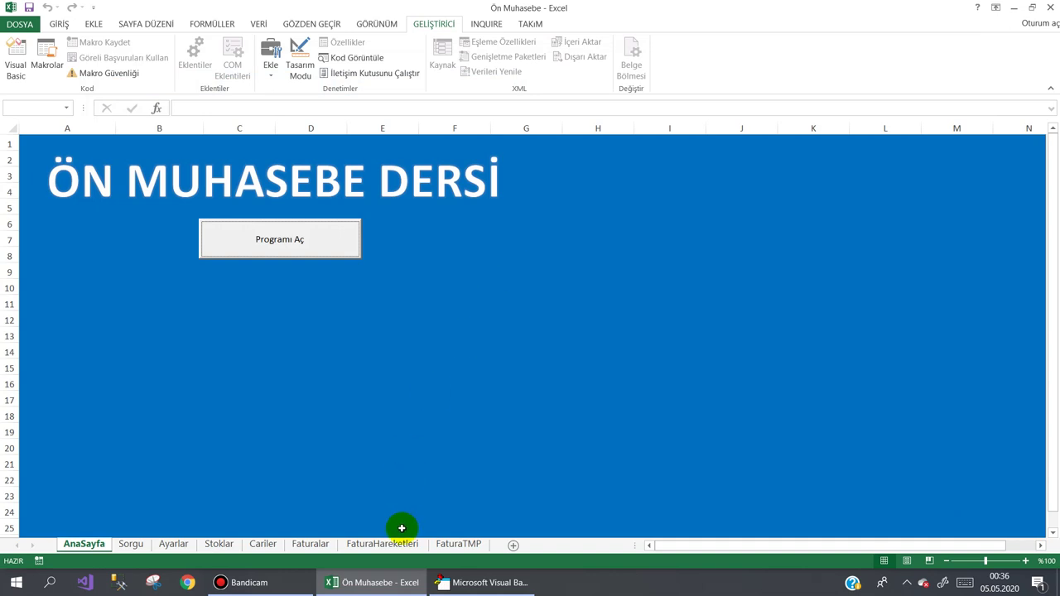
- In frmFatura's save code, add a StokArttir call after CariyiAlacaklandir in AlisFaturasiKaydet
click(477, 581)
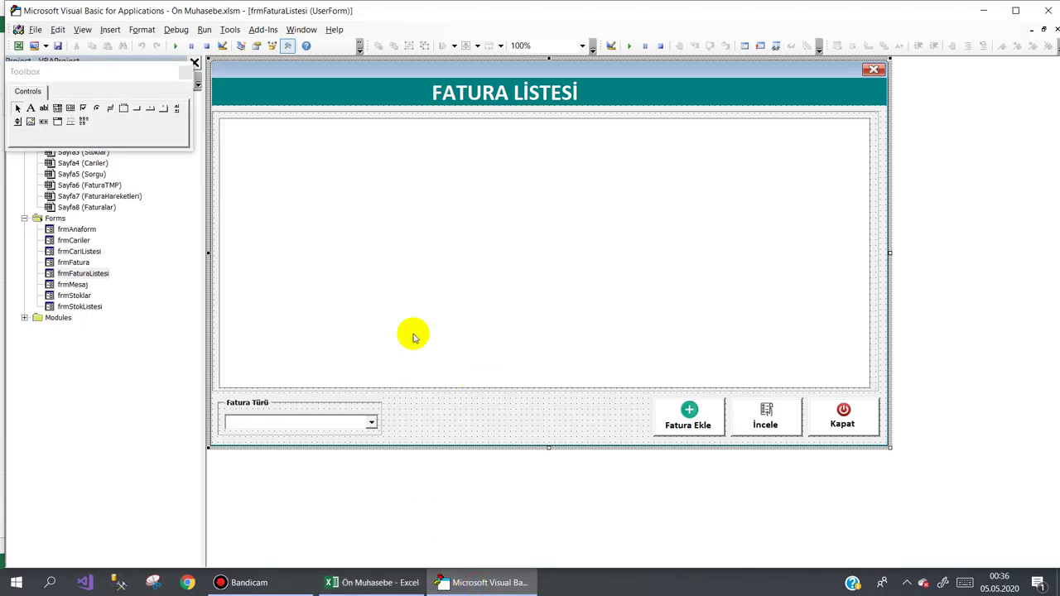
double_click(78, 262)
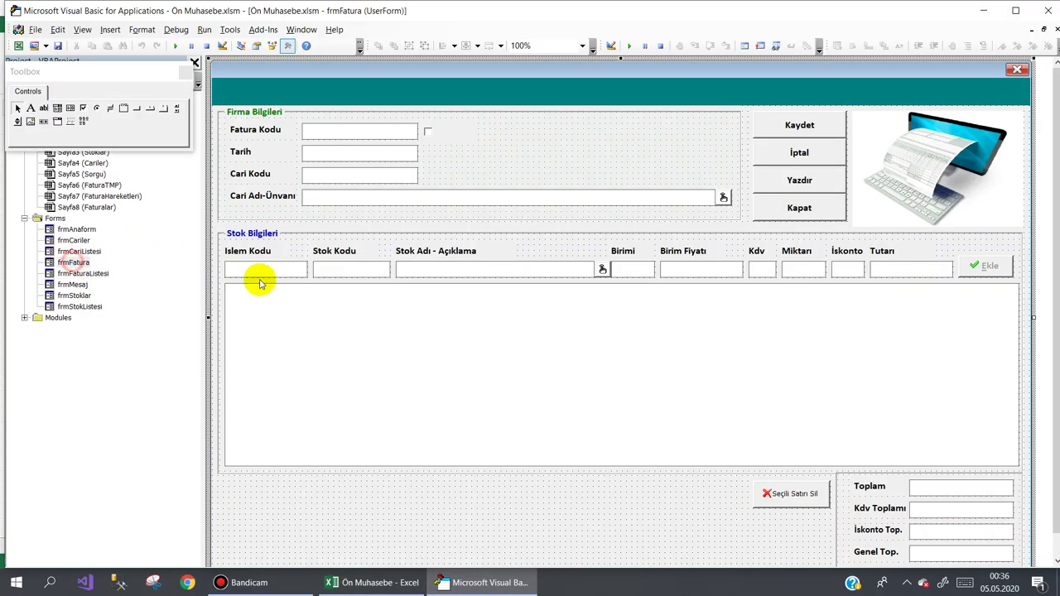
click(816, 129)
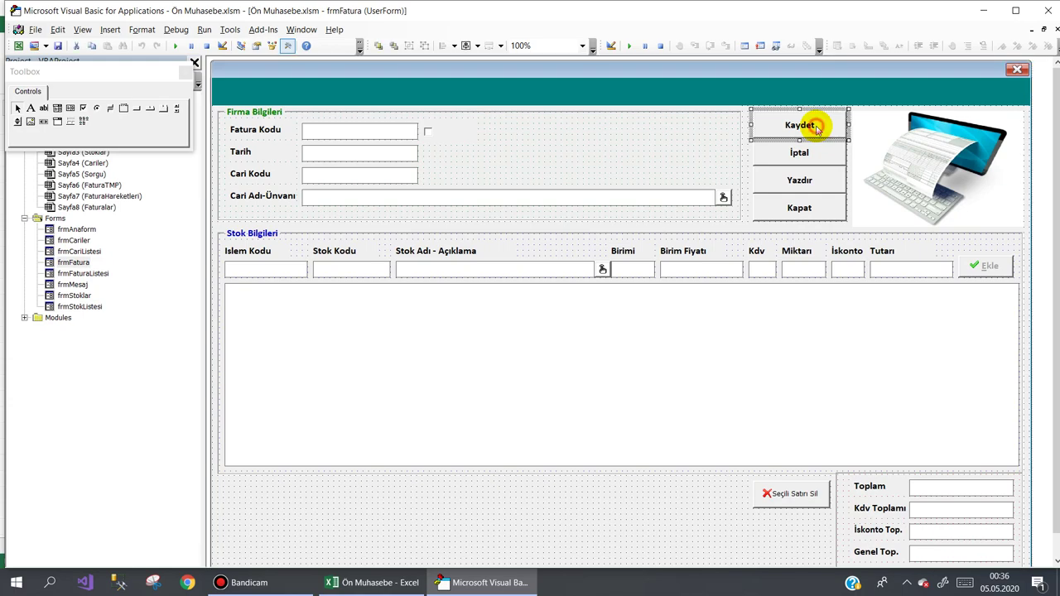
double_click(817, 127)
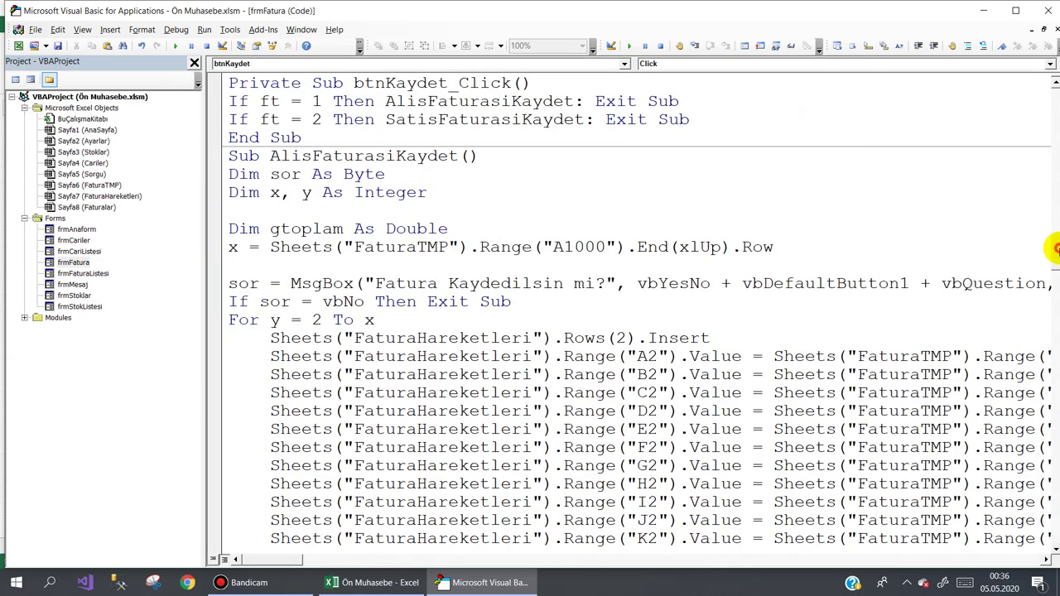
drag(1052, 248, 1052, 286)
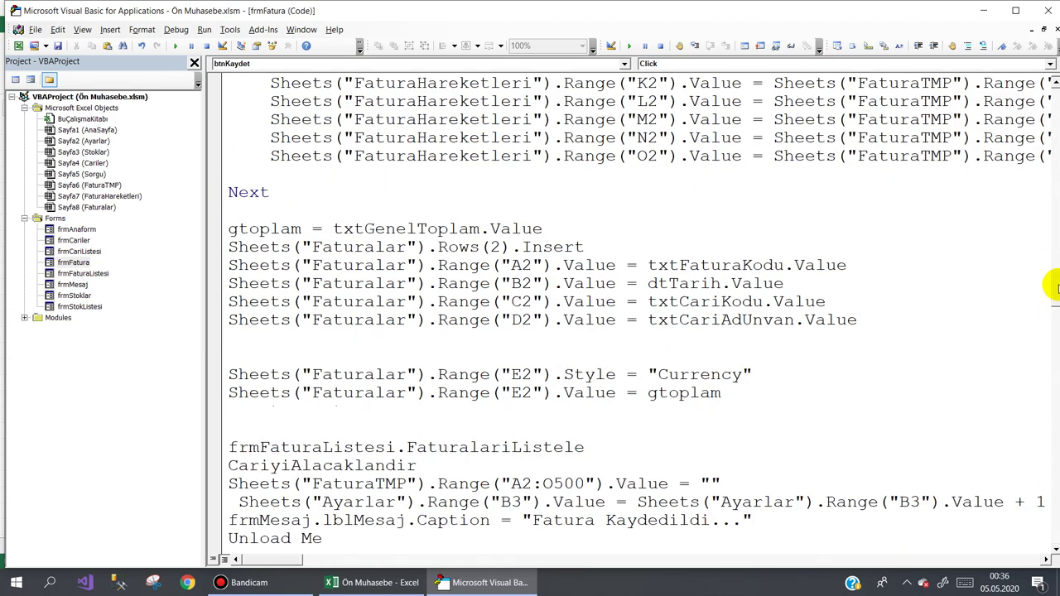
drag(1056, 287, 1056, 308)
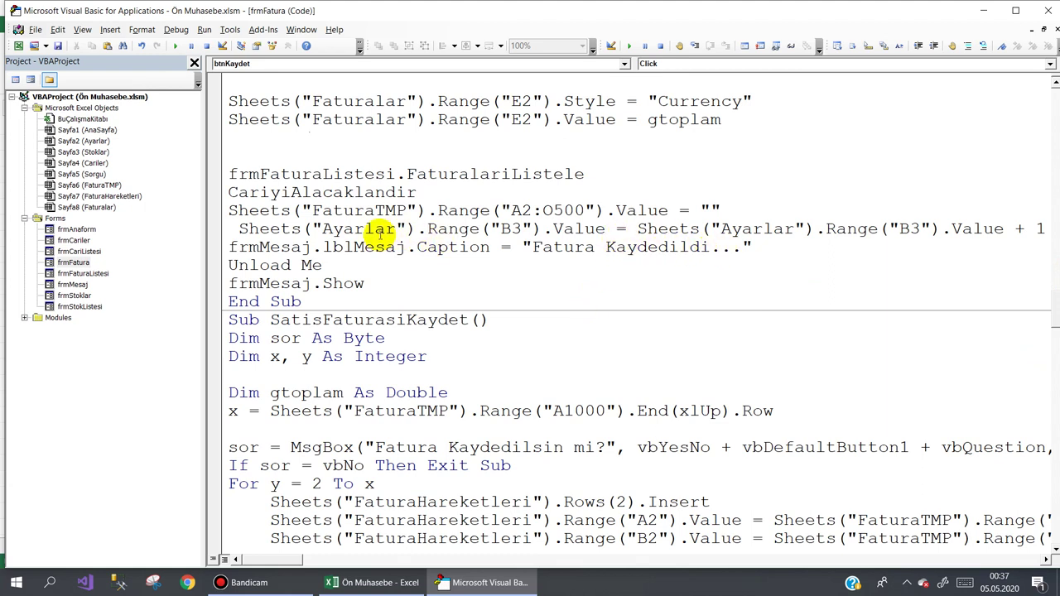
click(434, 193)
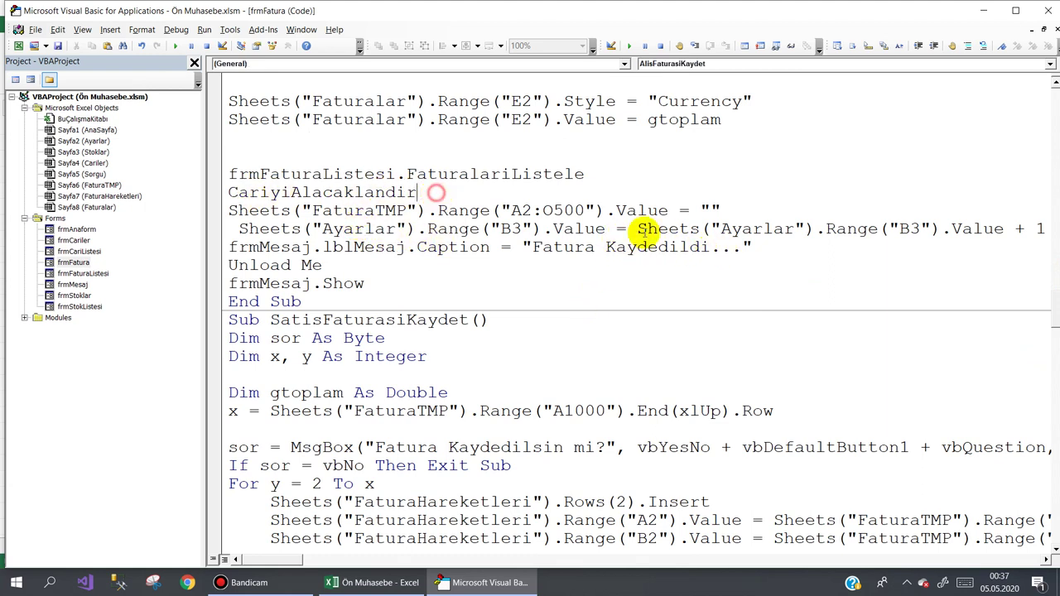
key(Return)
text(StokArttir)
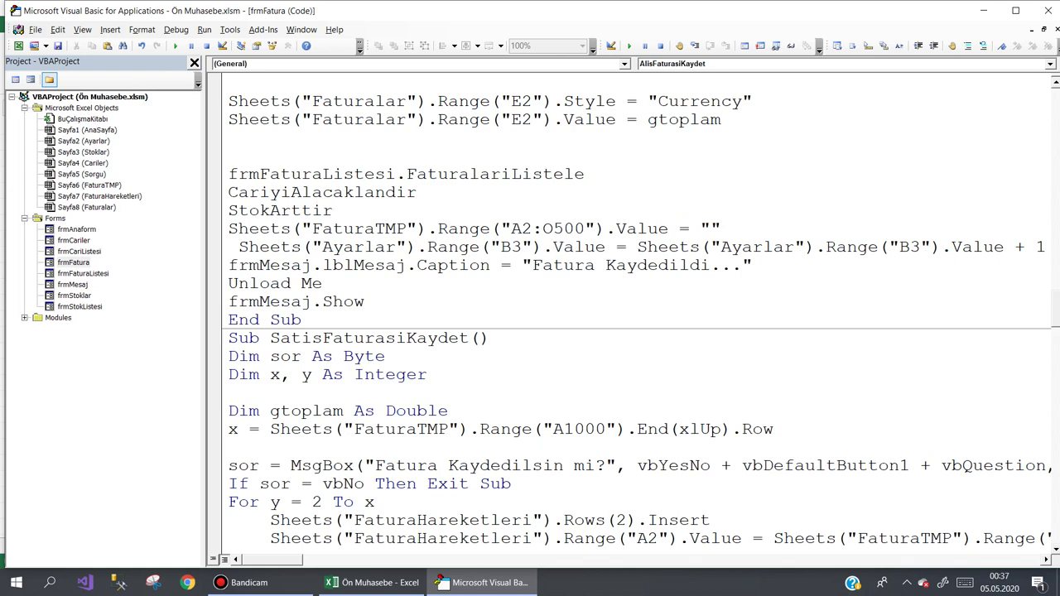
key(shift+Home)
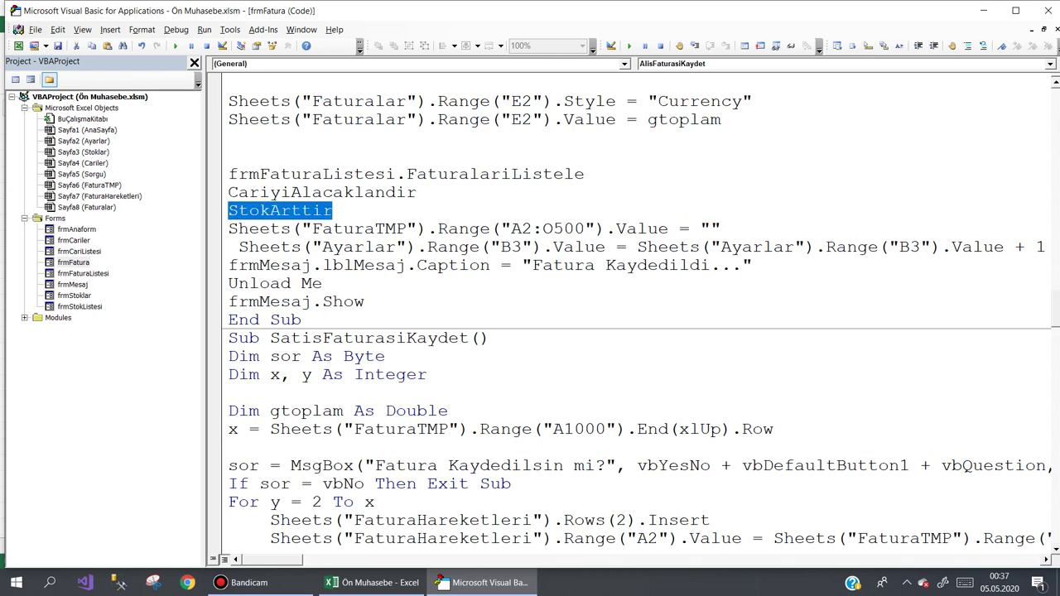
- Add a StokAzalt call after CariyiBorclandir in SatisFaturasiKaydet, then return to Excel
scroll(356, 414, down, 1)
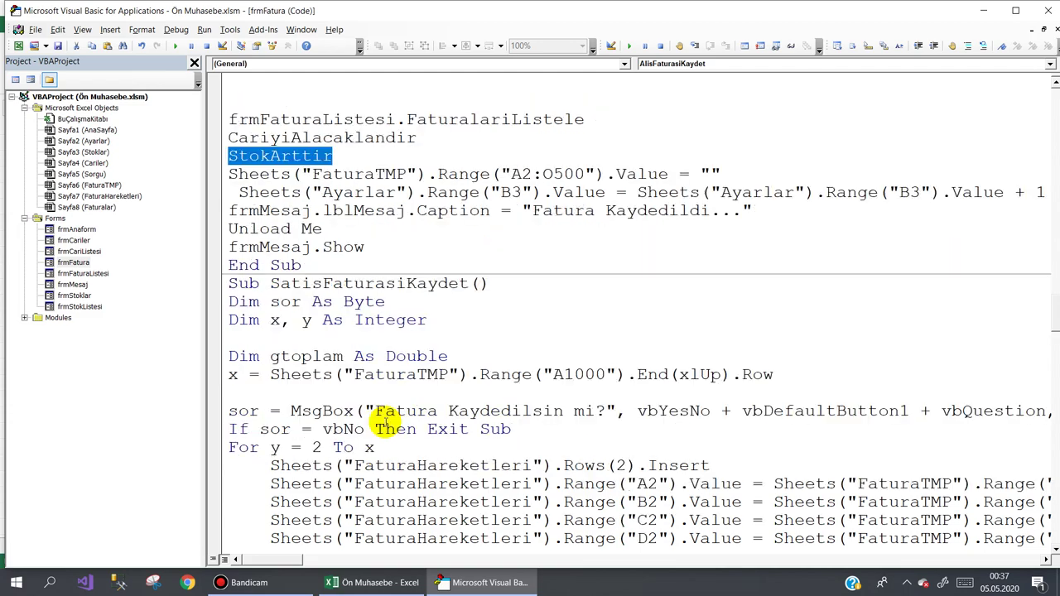
scroll(385, 422, down, 4)
scroll(385, 422, up, 1)
scroll(381, 423, down, 1)
scroll(381, 422, down, 2)
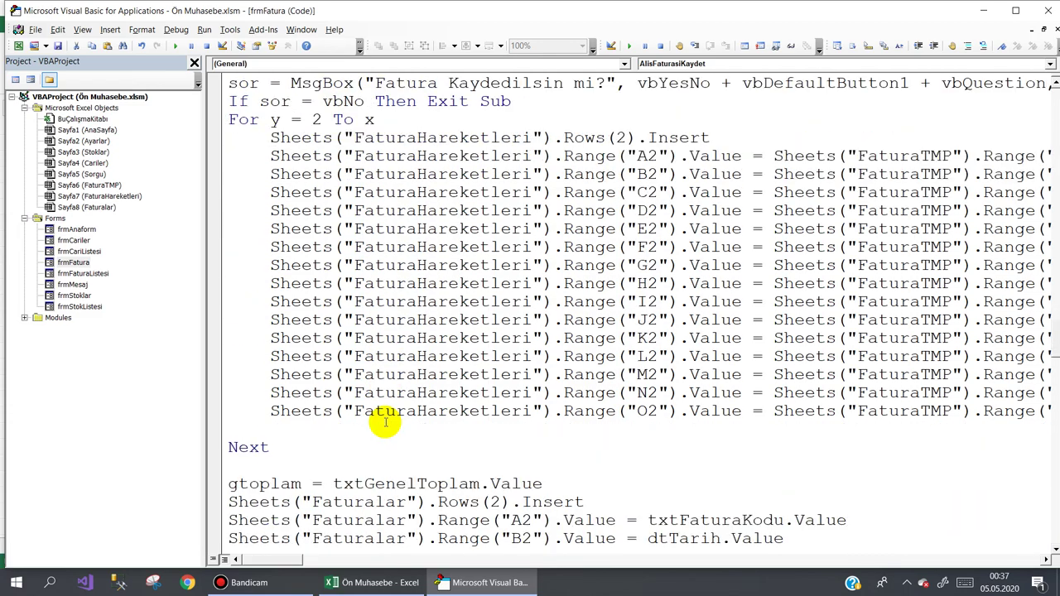
scroll(380, 430, down, 2)
scroll(380, 430, down, 1)
scroll(379, 433, down, 1)
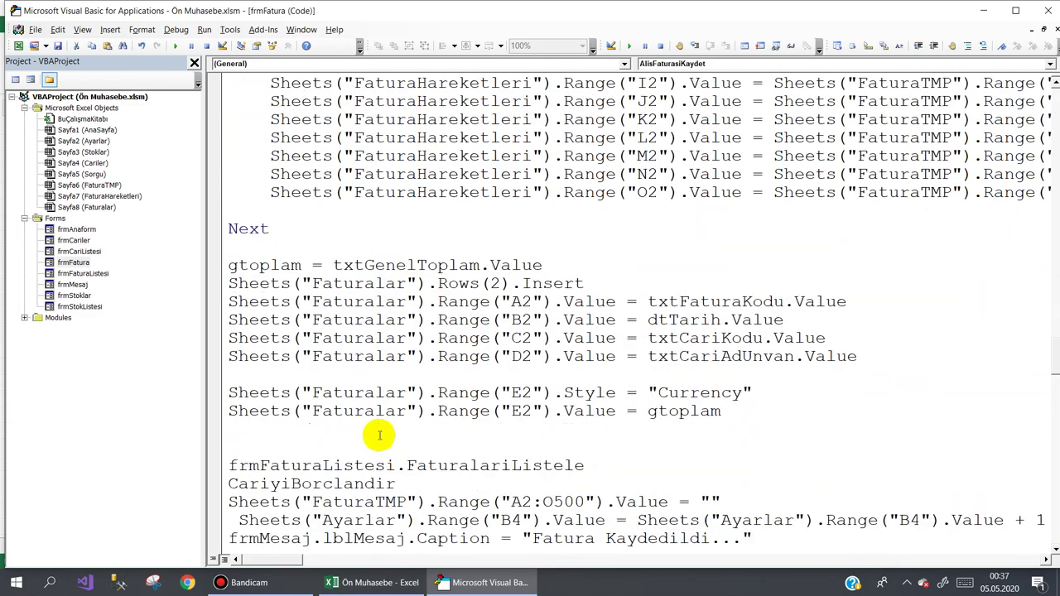
scroll(379, 435, down, 3)
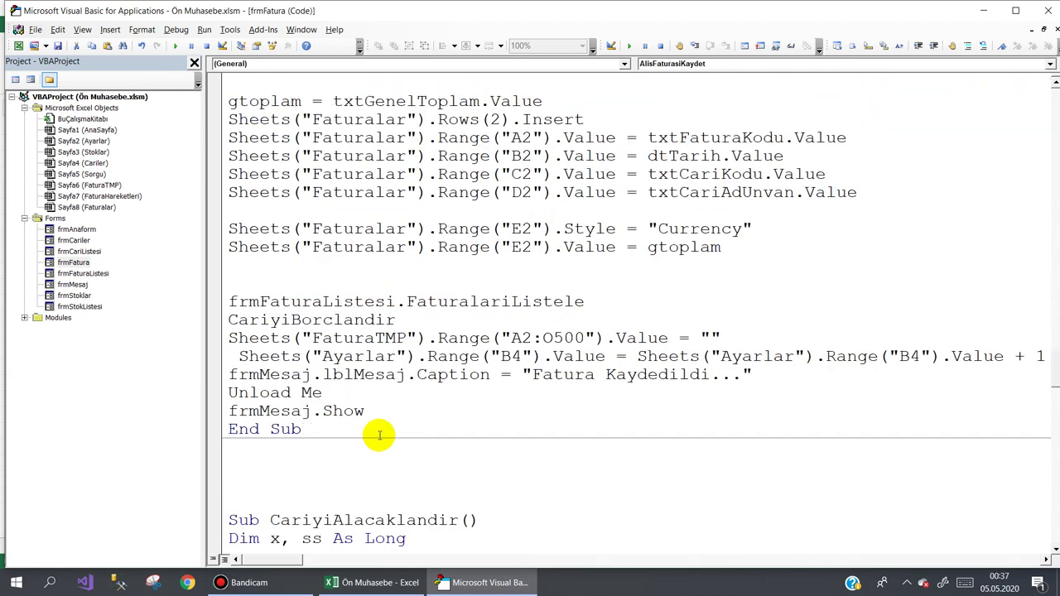
click(408, 323)
key(Return)
text(StokAzalt)
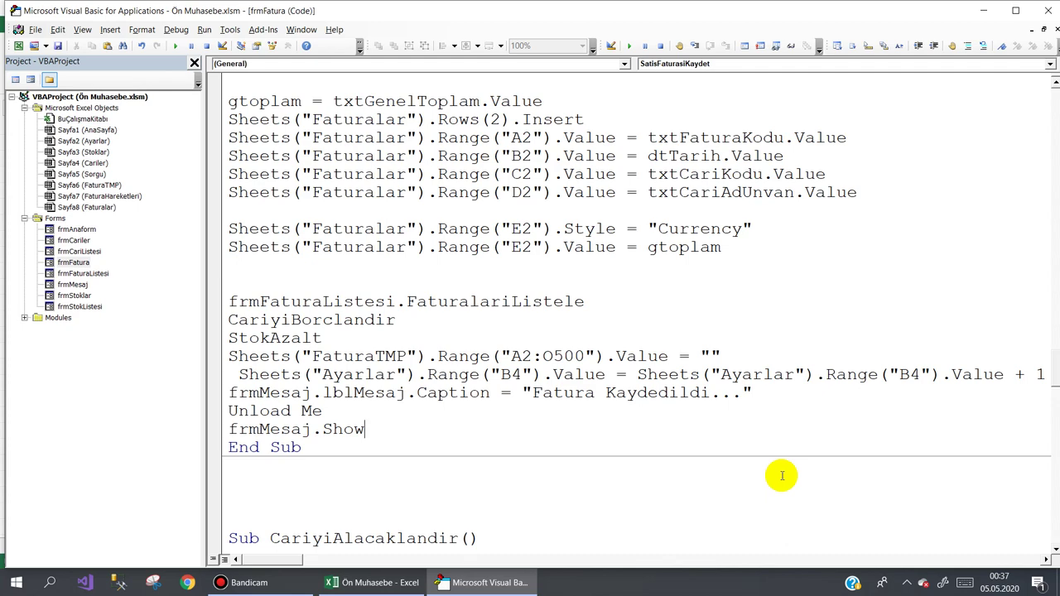
click(356, 587)
- Launch the program from AnaSayfa and start a new purchase invoice
click(460, 543)
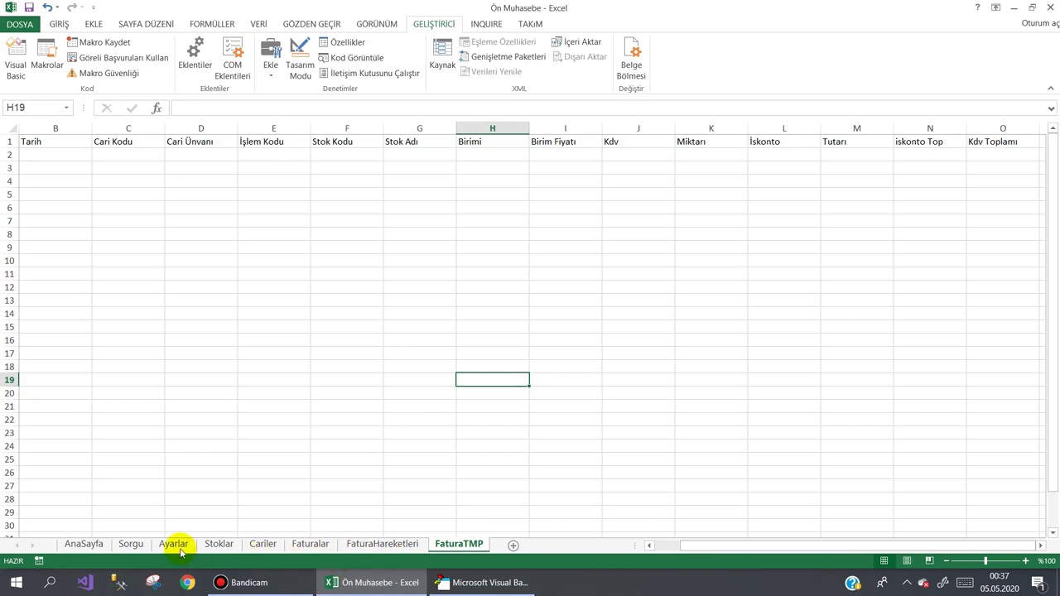
click(66, 544)
click(304, 247)
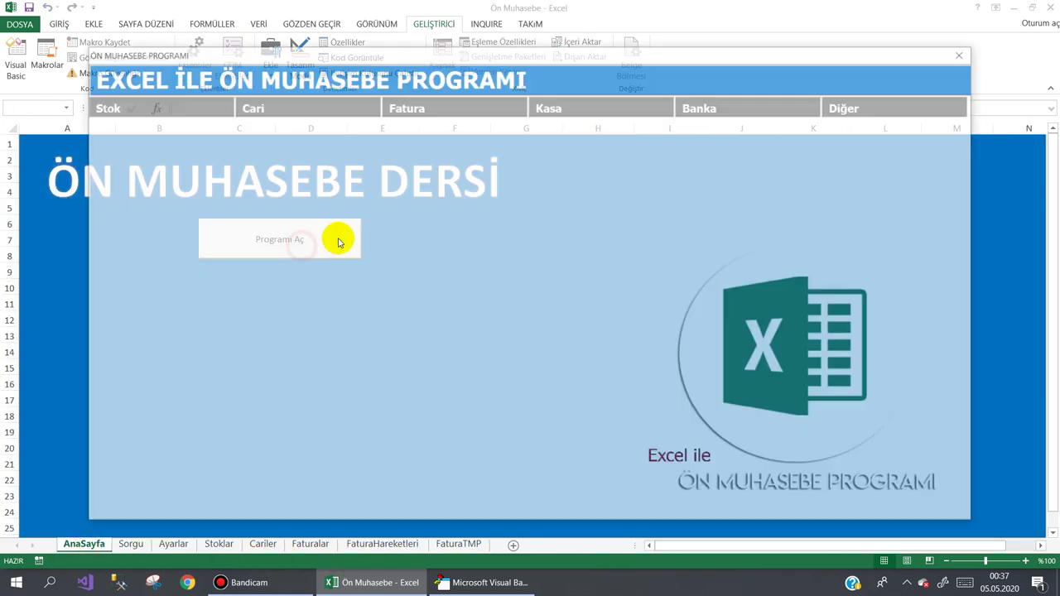
click(429, 105)
click(426, 132)
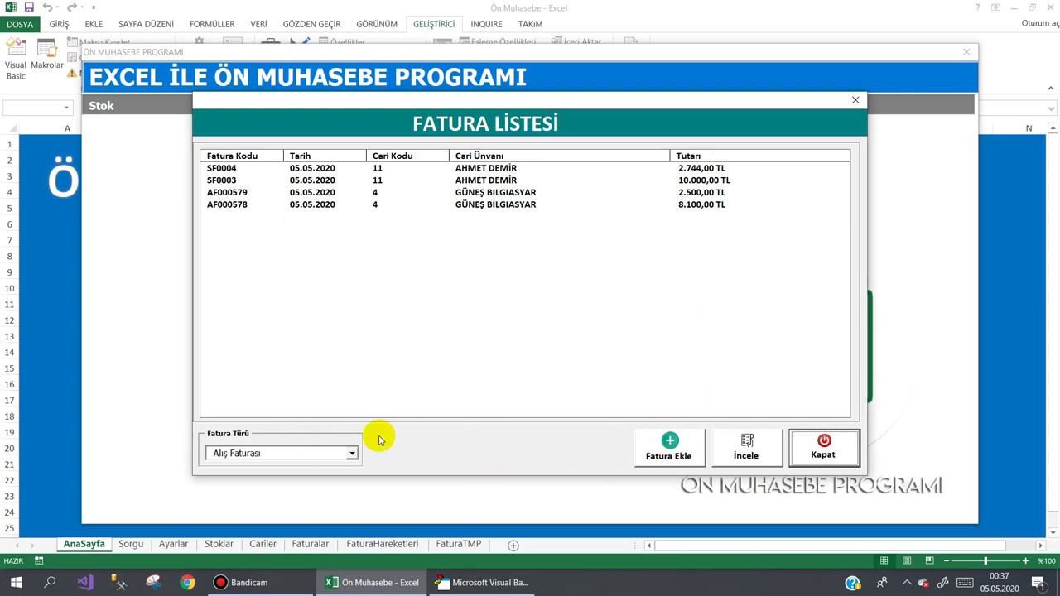
click(650, 451)
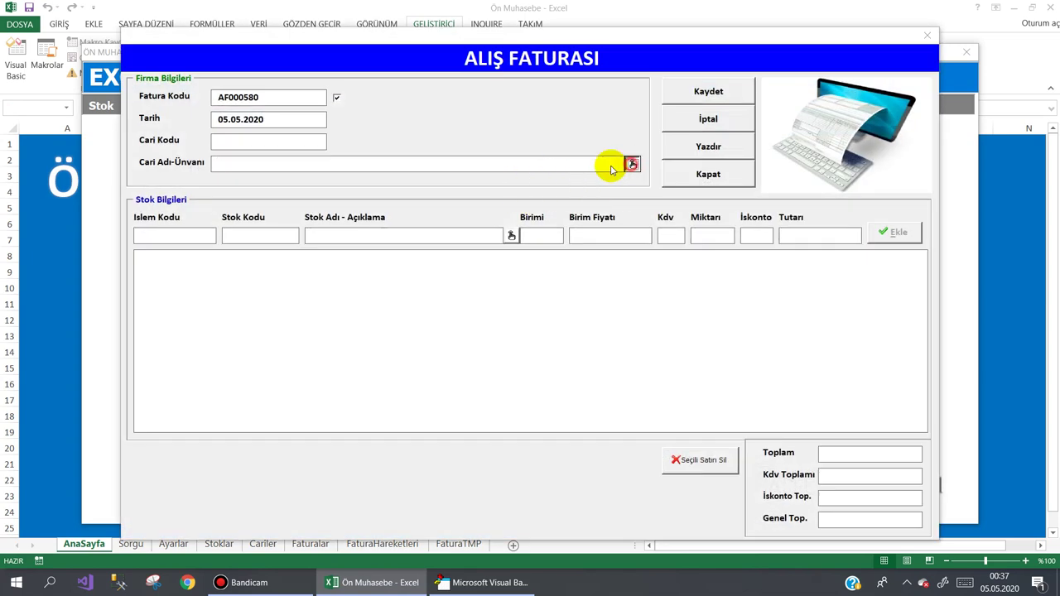
- Choose supplier GÜNEŞ BILGISAYAR and add 2 BILGISAYAR and 2 LEXMARK printers
click(632, 163)
click(253, 204)
double_click(253, 204)
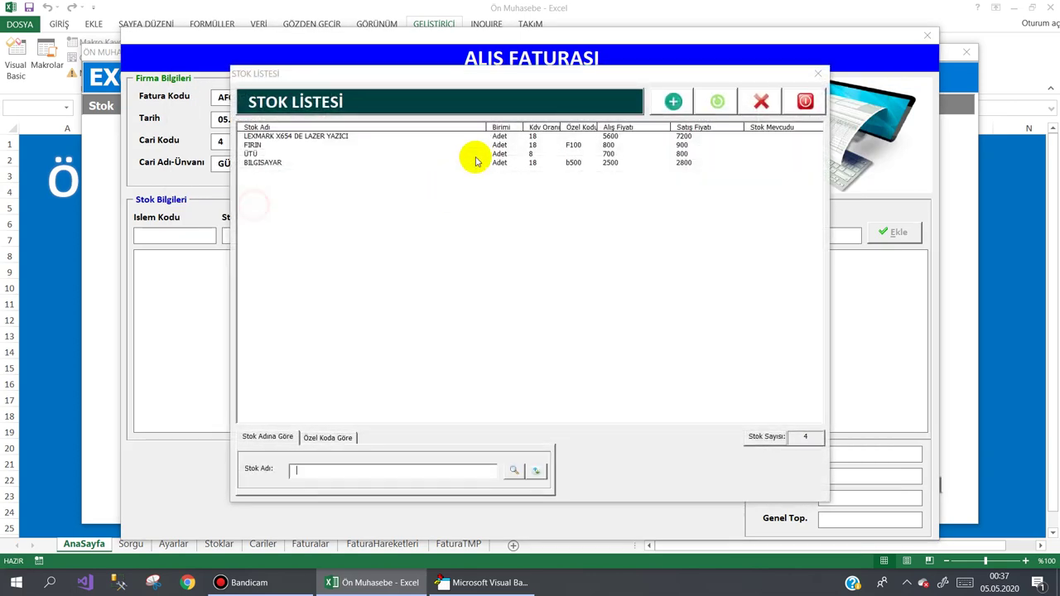
double_click(457, 161)
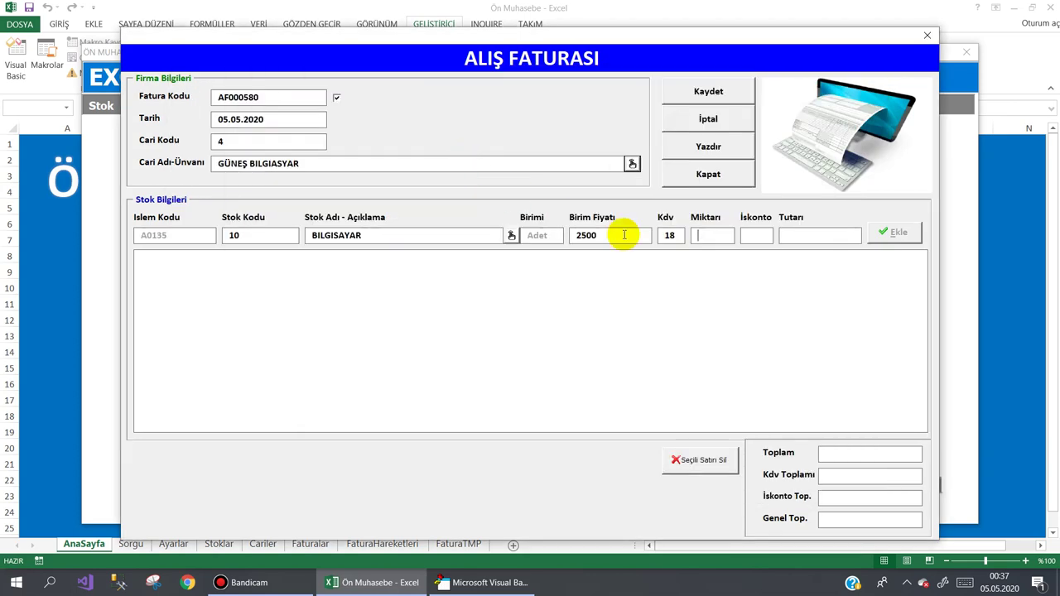
text(2)
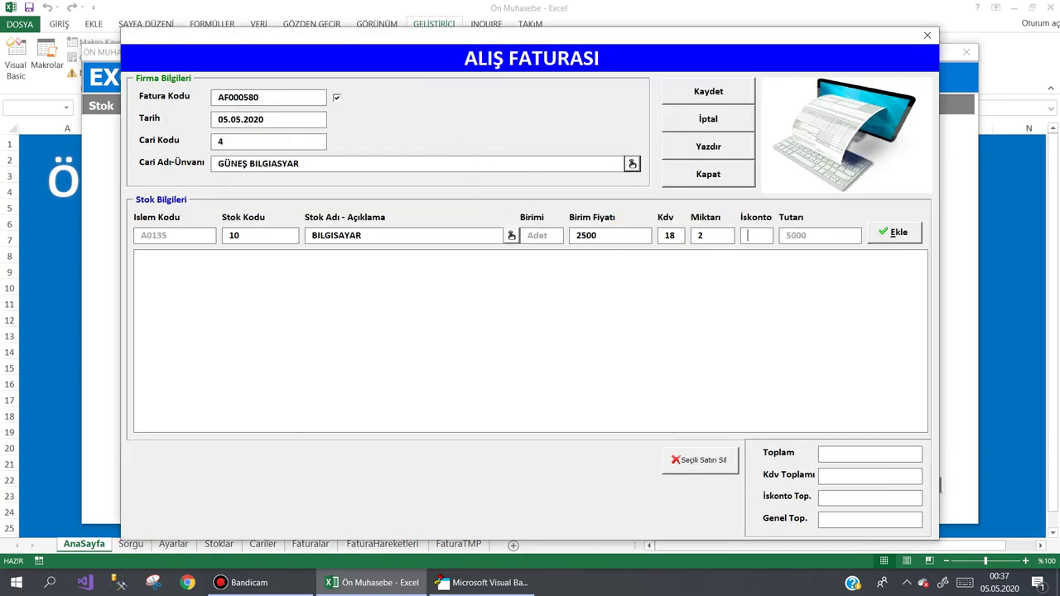
key(Return)
click(511, 235)
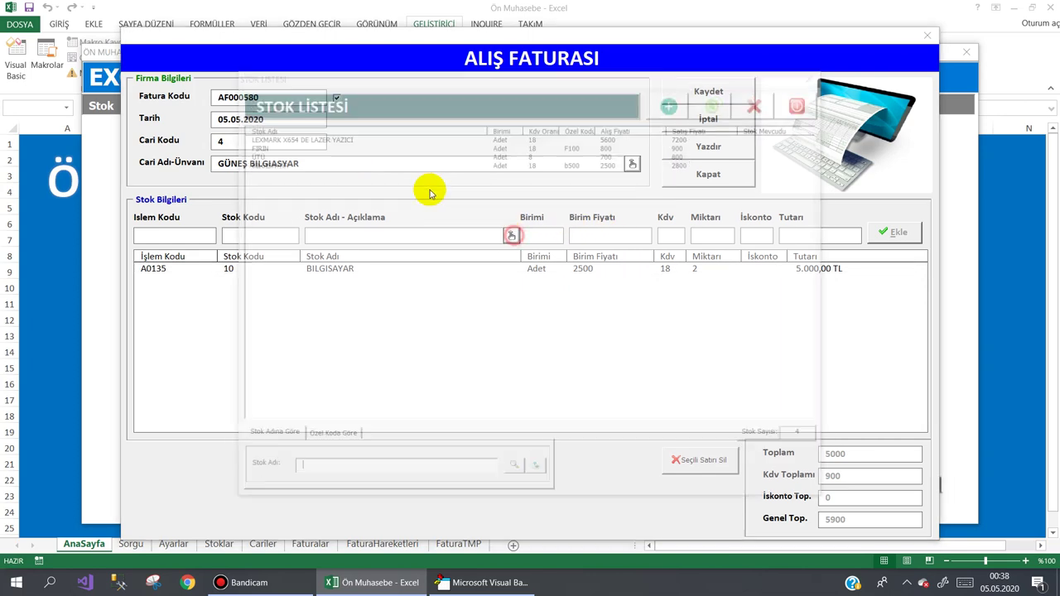
double_click(340, 139)
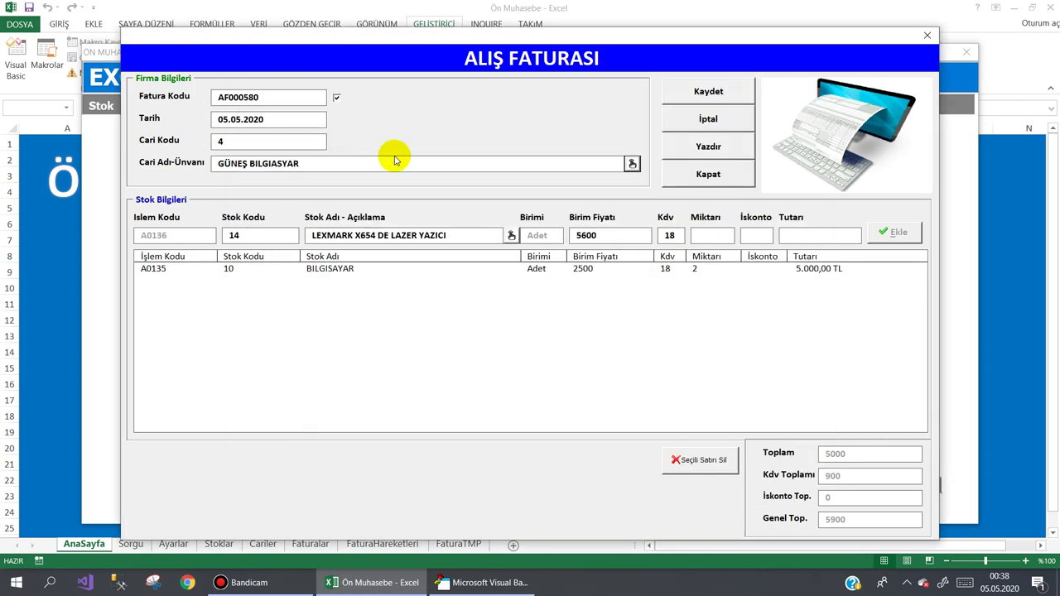
text(2)
key(Return)
key(Return)
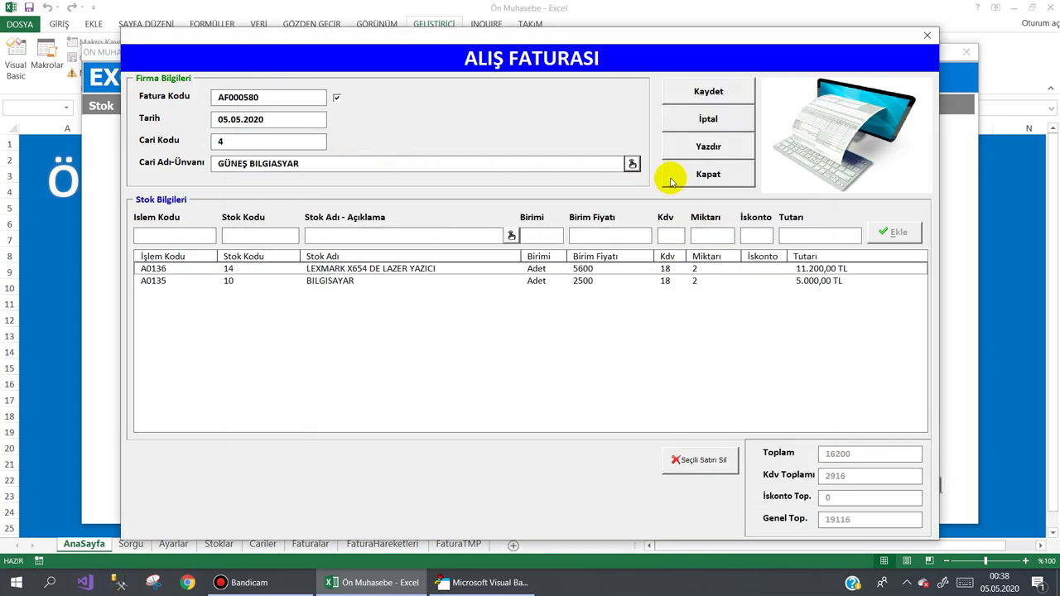
- Close the purchase invoice form and the invoice list without saving
click(708, 175)
click(837, 444)
click(832, 123)
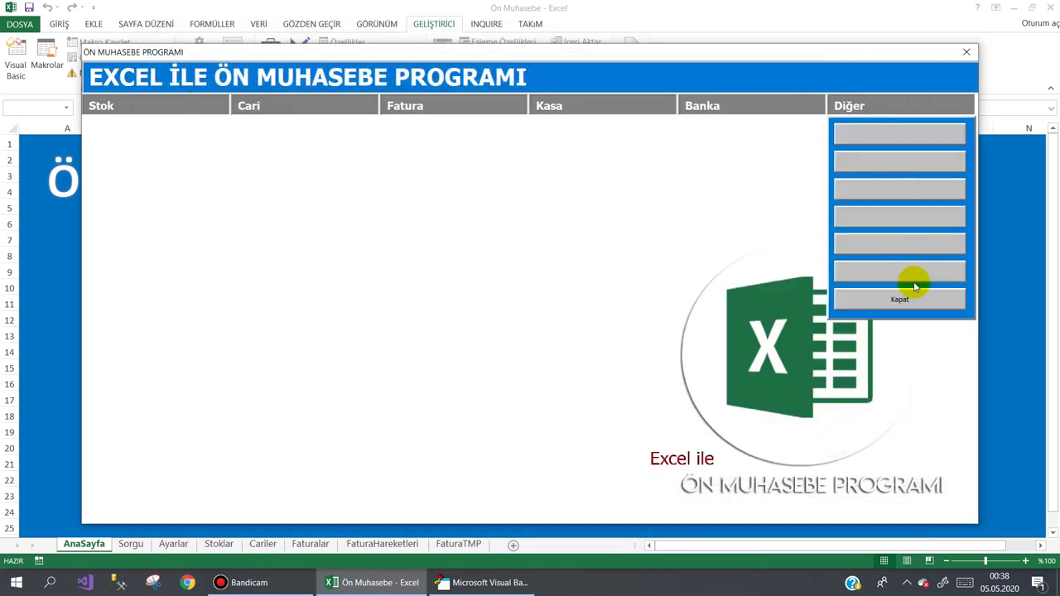
- Close the accounting form and review the FaturaTMP lines' LEXMARK entry and stock codes 14 and 10
click(897, 295)
click(460, 544)
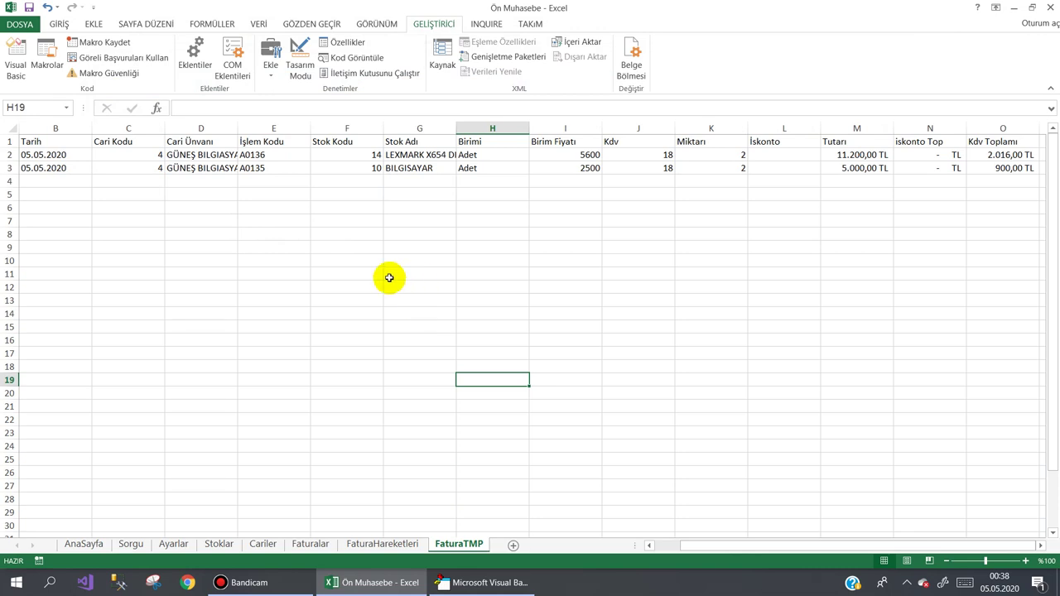
click(414, 156)
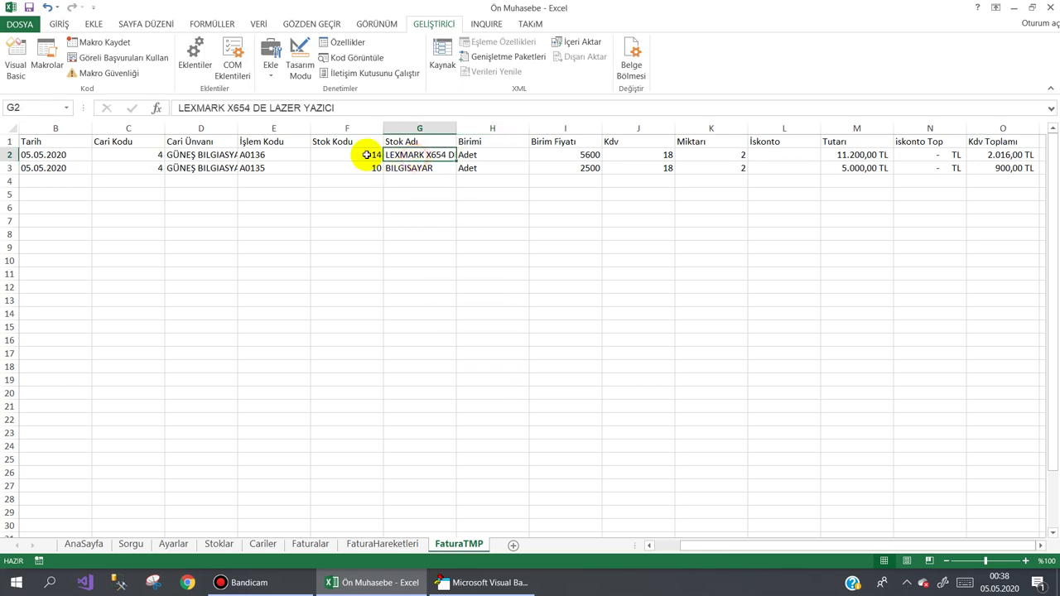
click(358, 155)
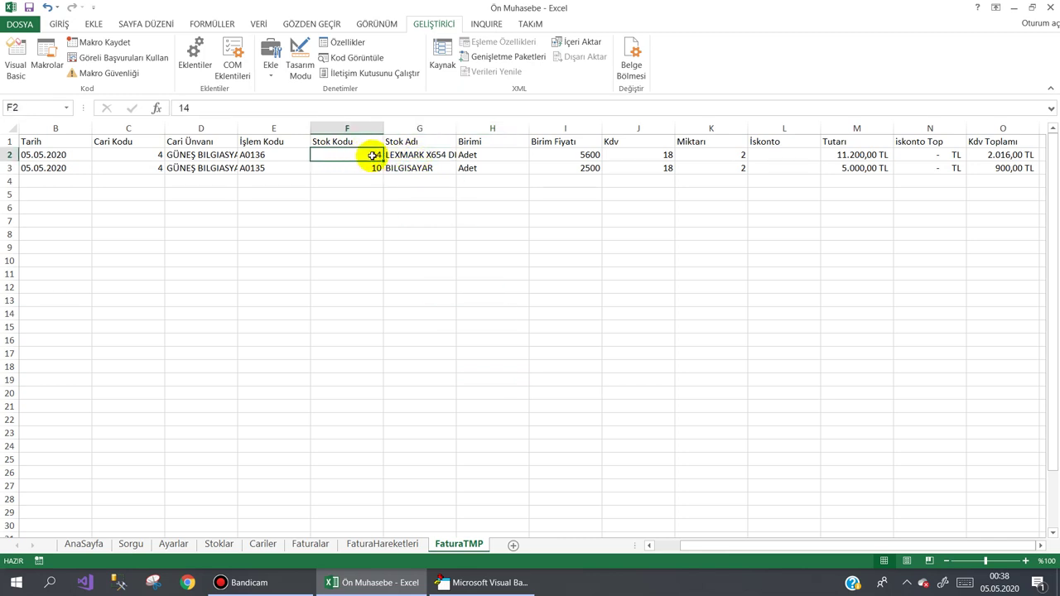
click(362, 169)
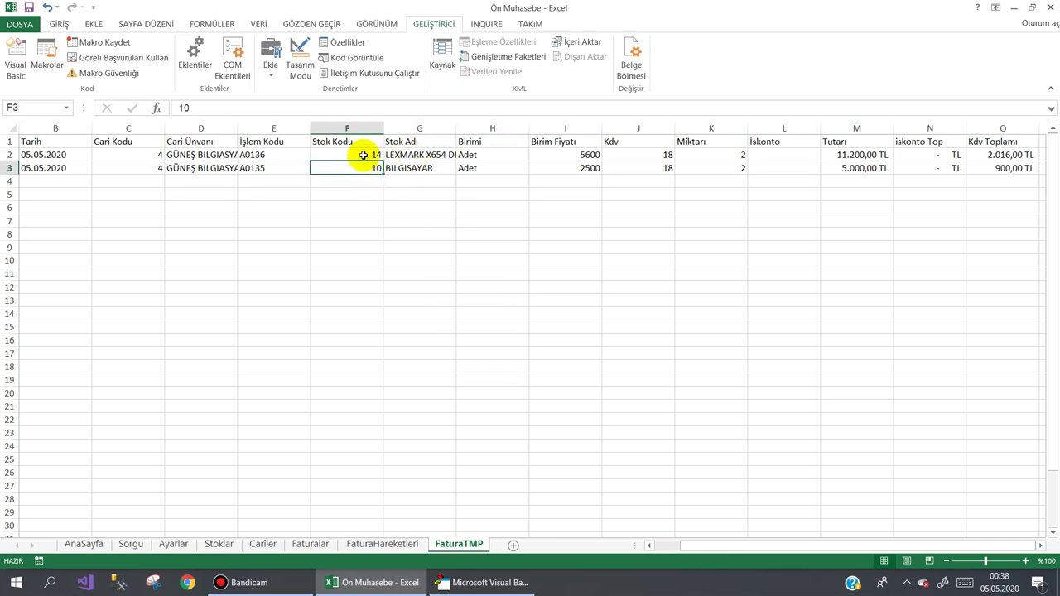
- Match stock codes 14 and 10 against the LEXMARK and BILGISAYAR IDs on the Stoklar sheet
click(363, 155)
click(368, 170)
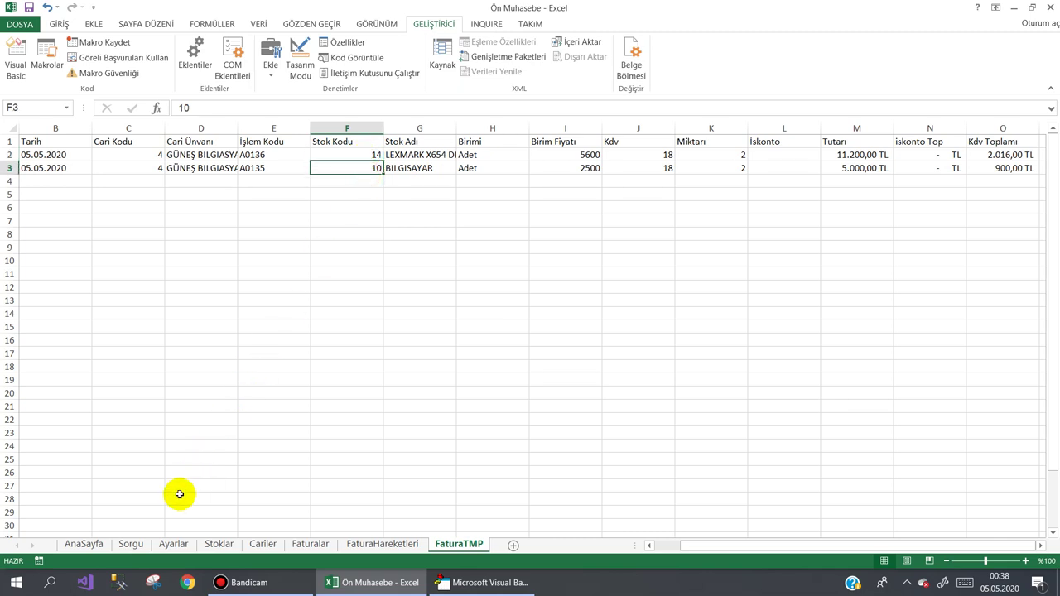
click(217, 545)
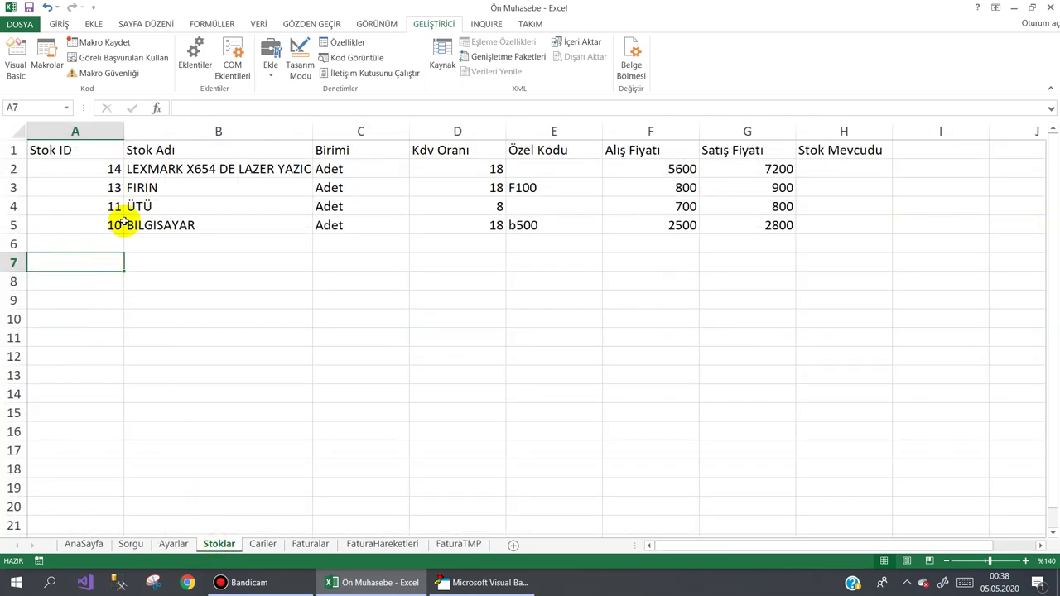
click(110, 172)
click(109, 223)
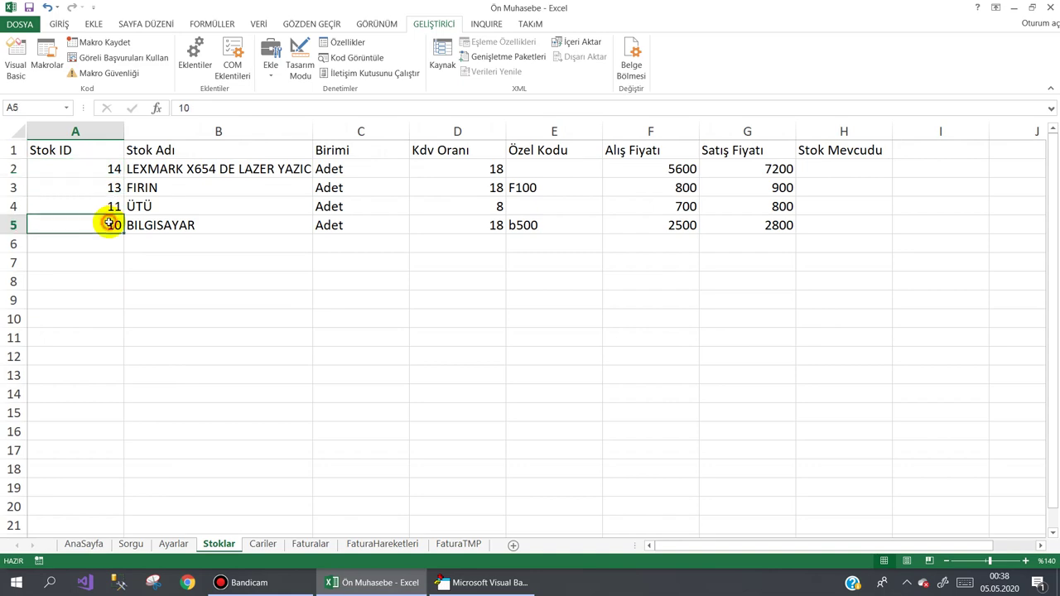
- Back on FaturaTMP, fill K2's quantity 2 down into K3
click(458, 549)
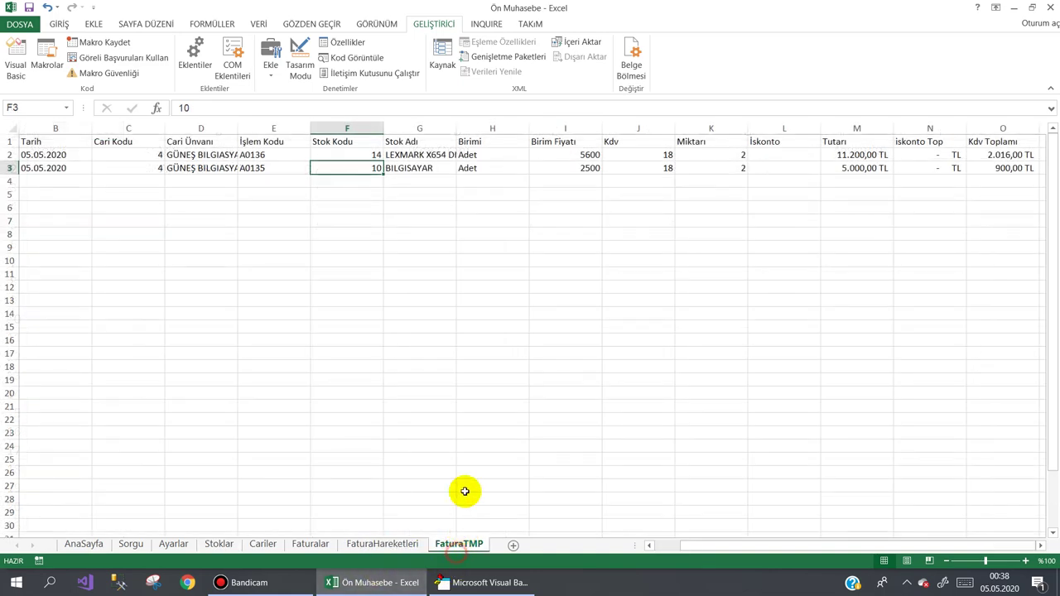
click(734, 155)
drag(732, 168, 732, 167)
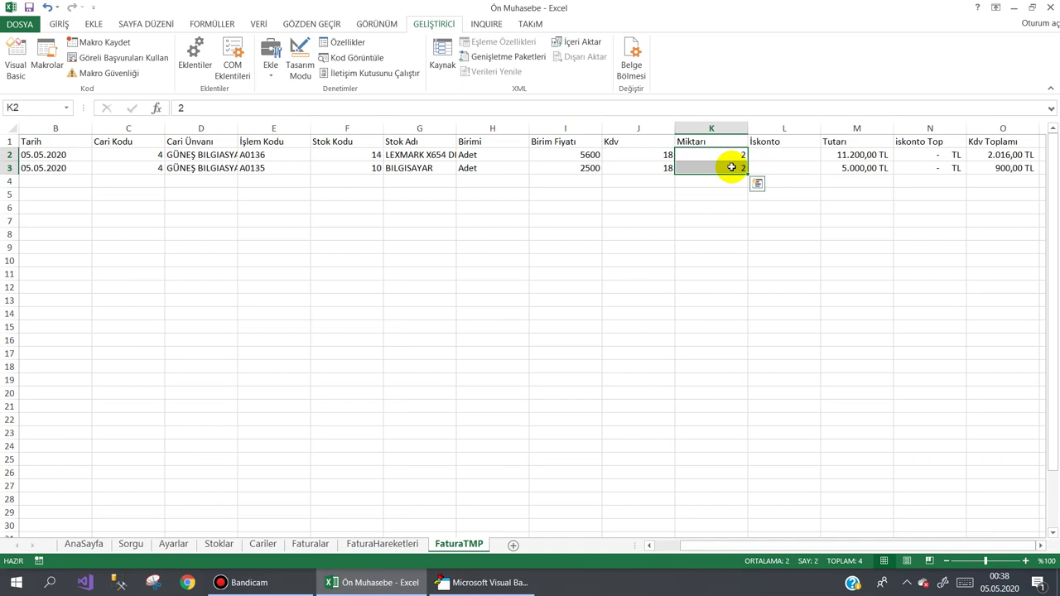
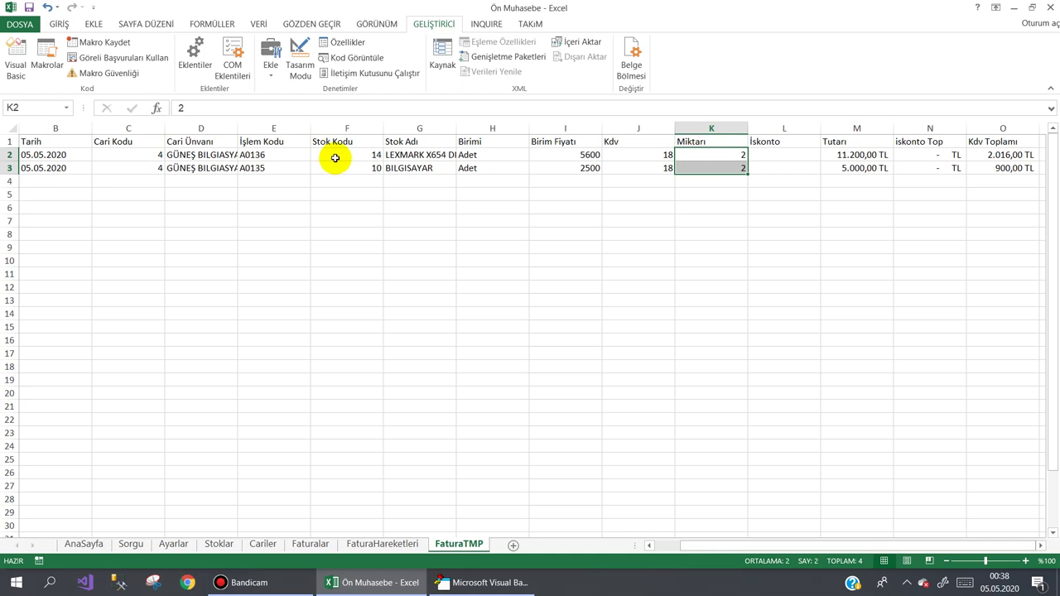
- Check the first FaturaTMP invoice line's stock code in F2, then show the StokArttir sub's code
click(335, 158)
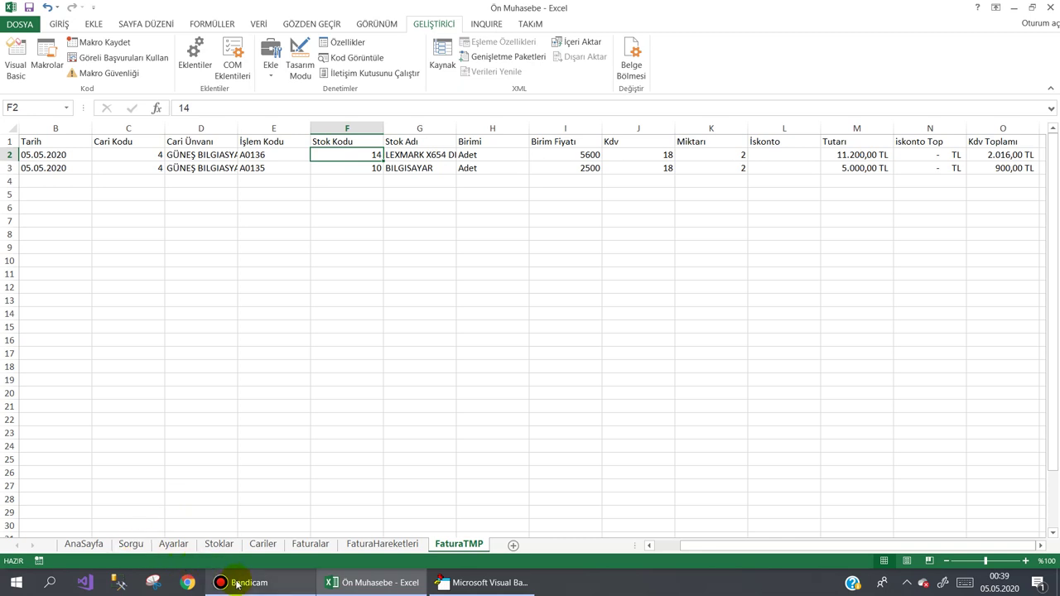
mouse_move(237, 585)
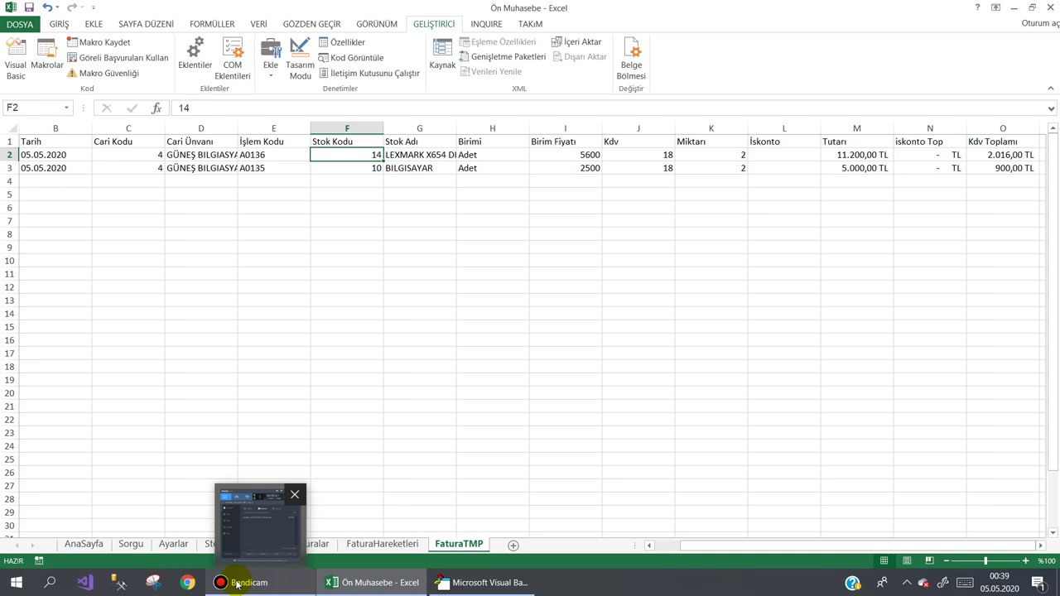
click(237, 585)
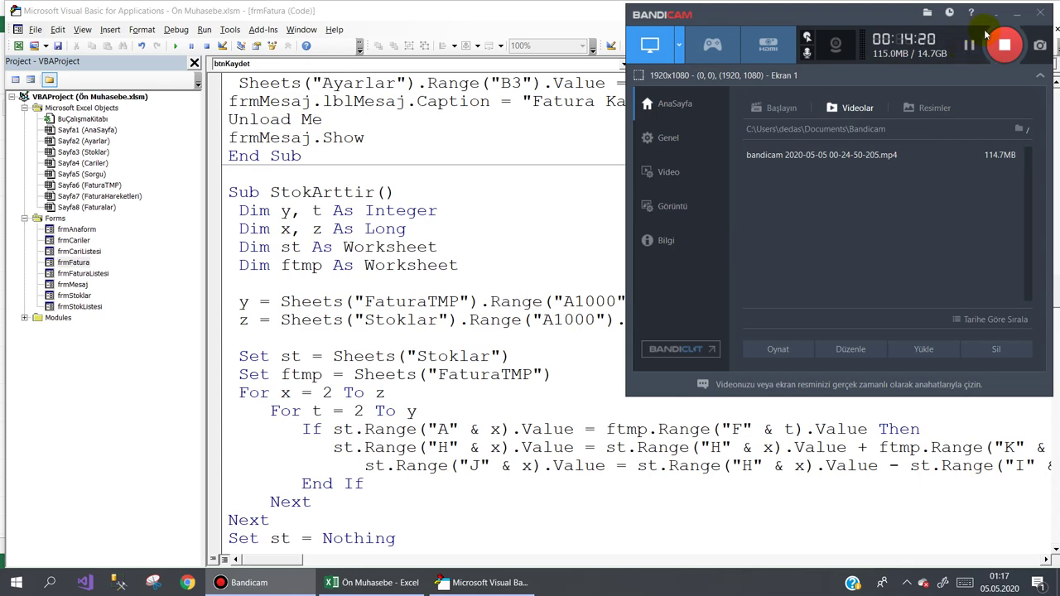
click(1017, 12)
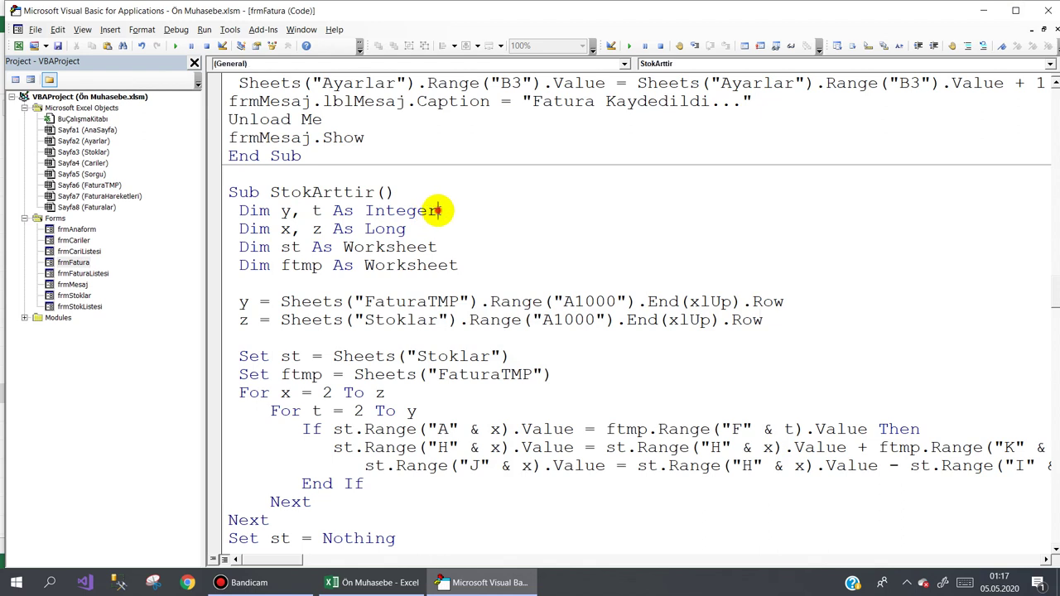
drag(438, 210, 369, 211)
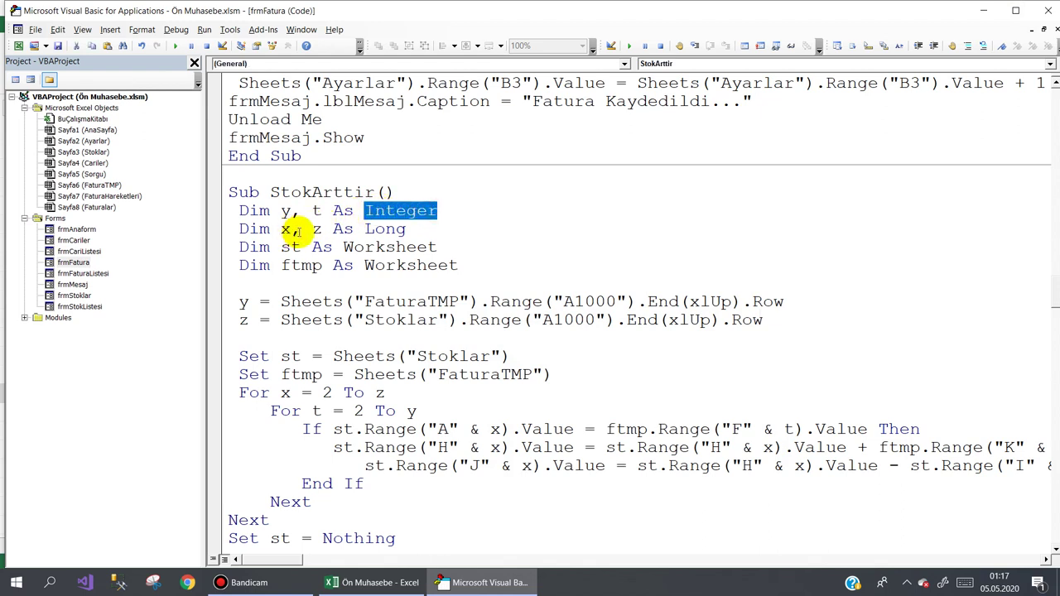
drag(407, 228, 368, 228)
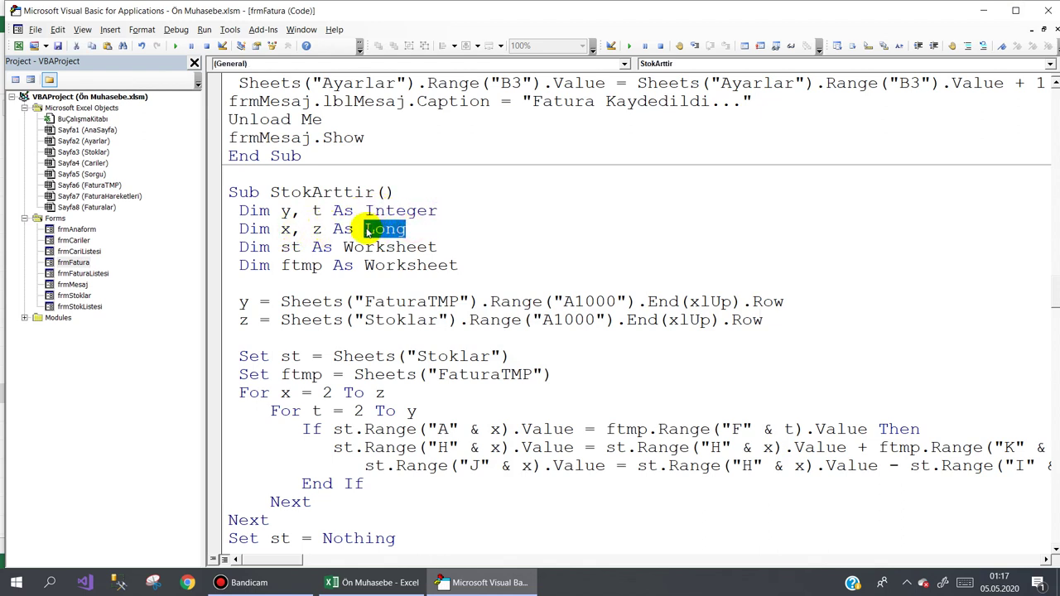
drag(280, 247, 300, 248)
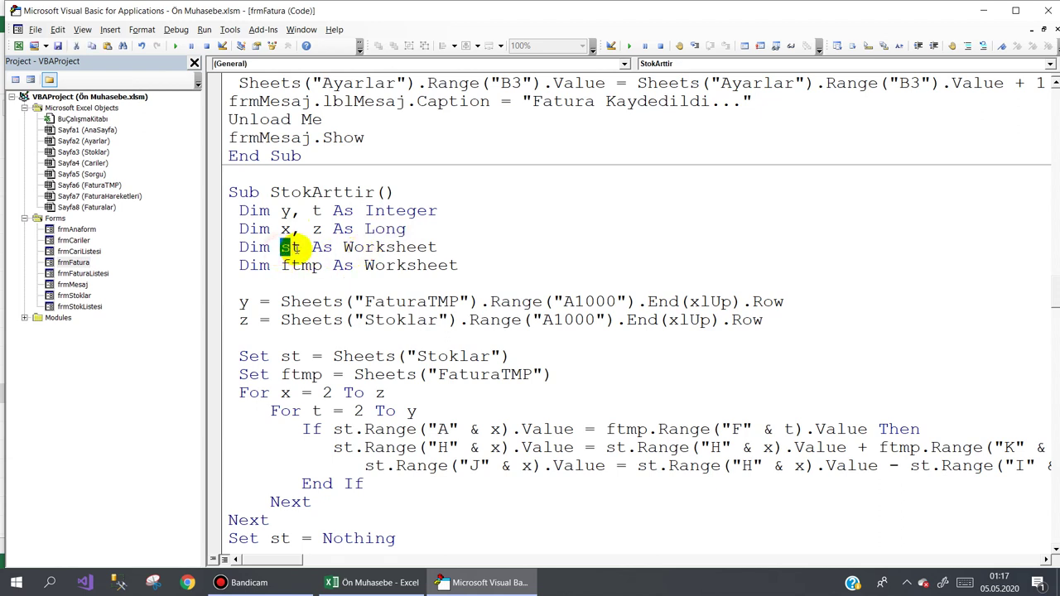
drag(406, 247, 364, 247)
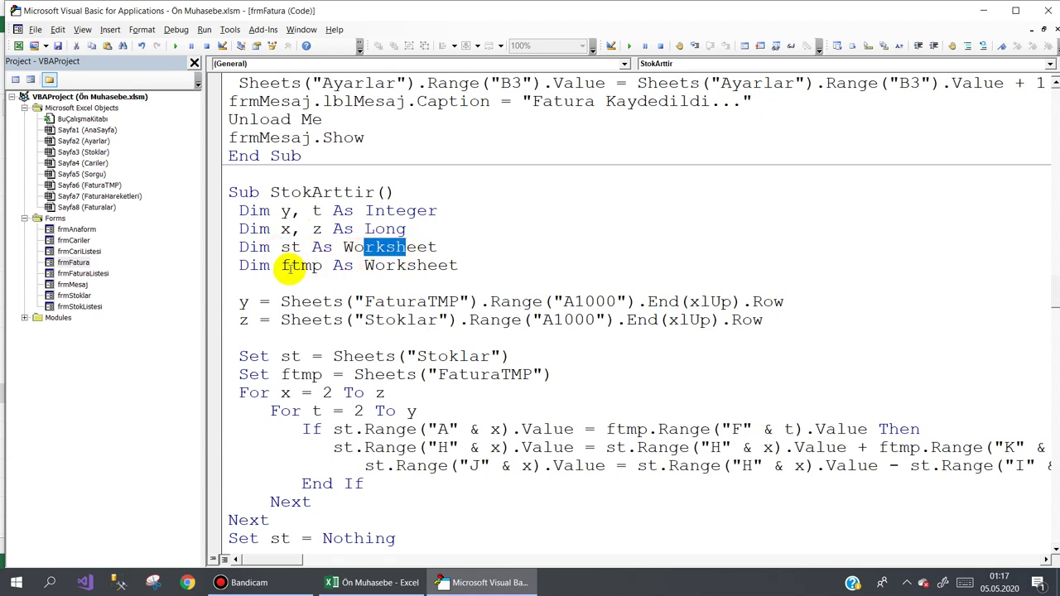
drag(281, 265, 323, 265)
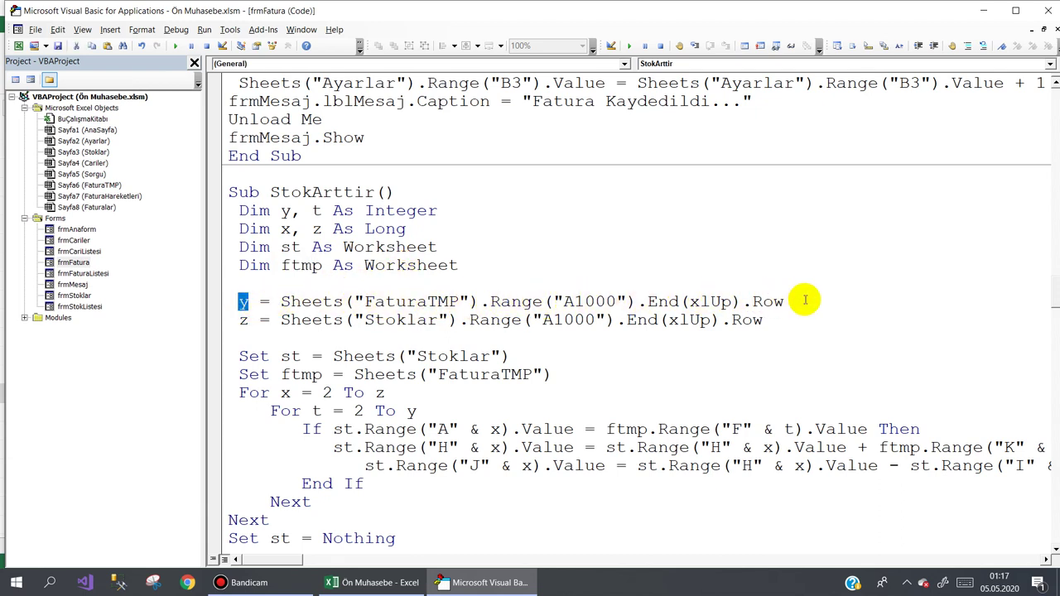
mouse_move(787, 301)
mouse_down()
mouse_move(239, 301)
mouse_move(274, 301)
mouse_up()
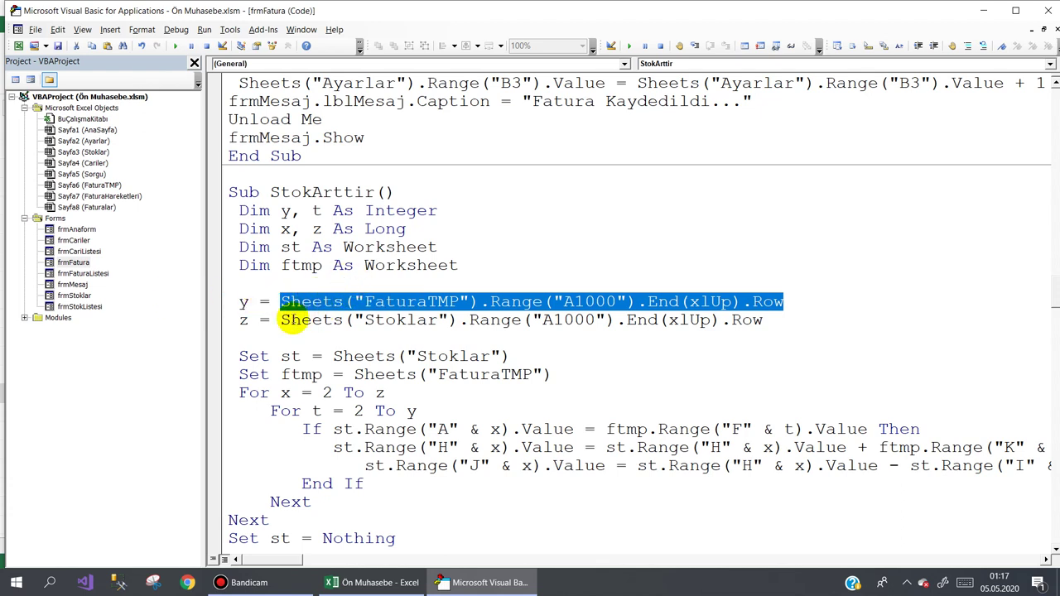
mouse_move(280, 322)
mouse_down()
mouse_move(783, 320)
mouse_move(242, 319)
mouse_up()
click(245, 321)
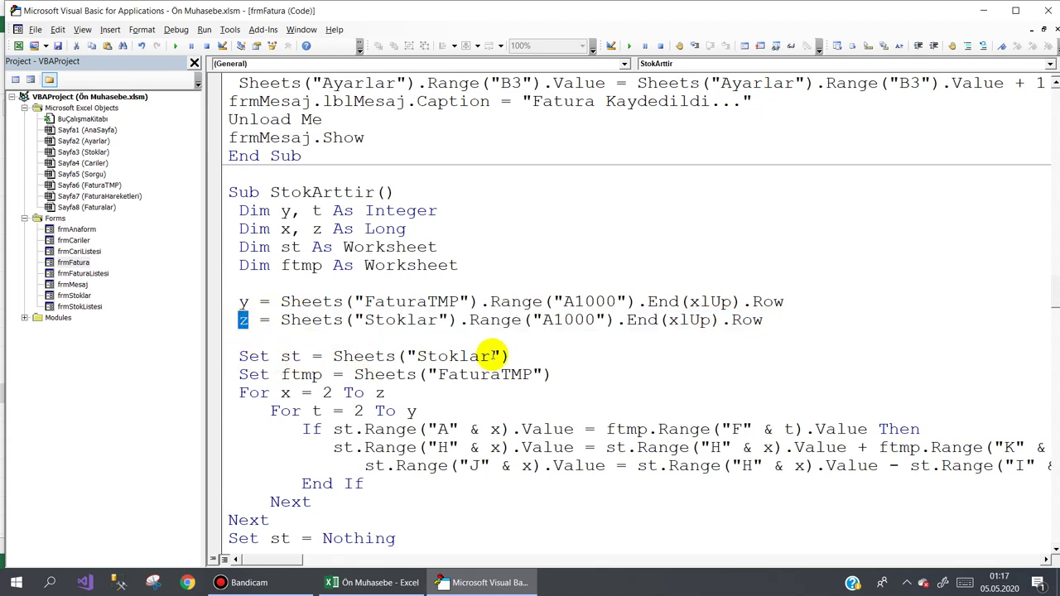
drag(509, 356, 334, 356)
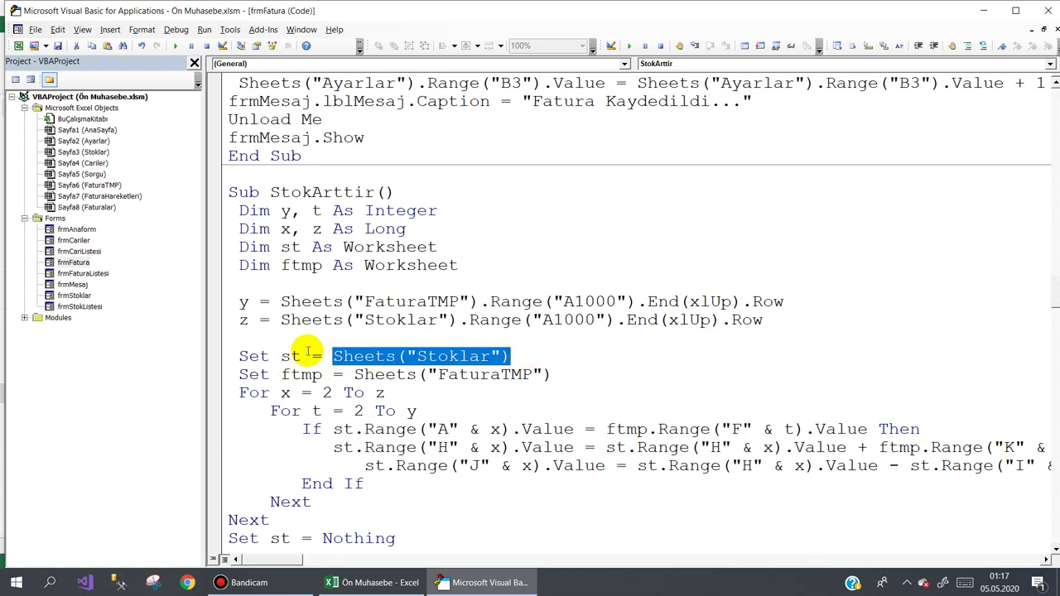
double_click(288, 356)
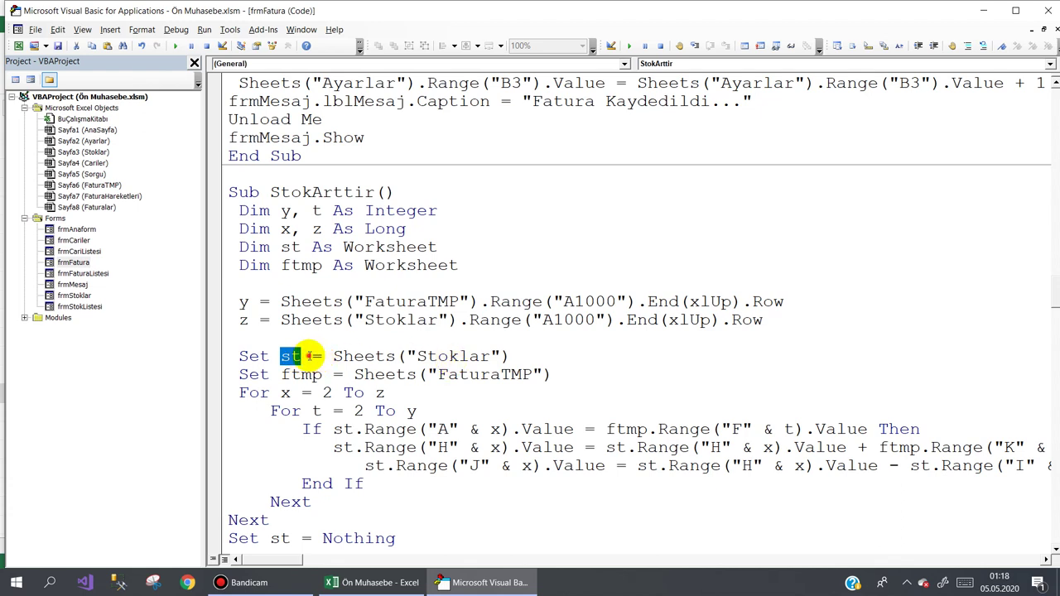
click(308, 356)
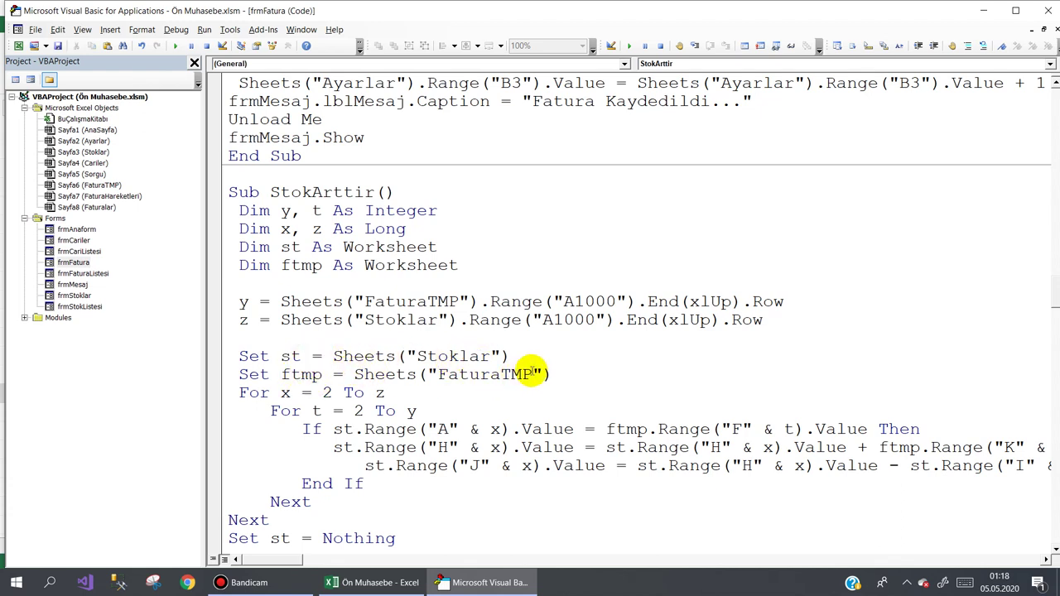
click(239, 393)
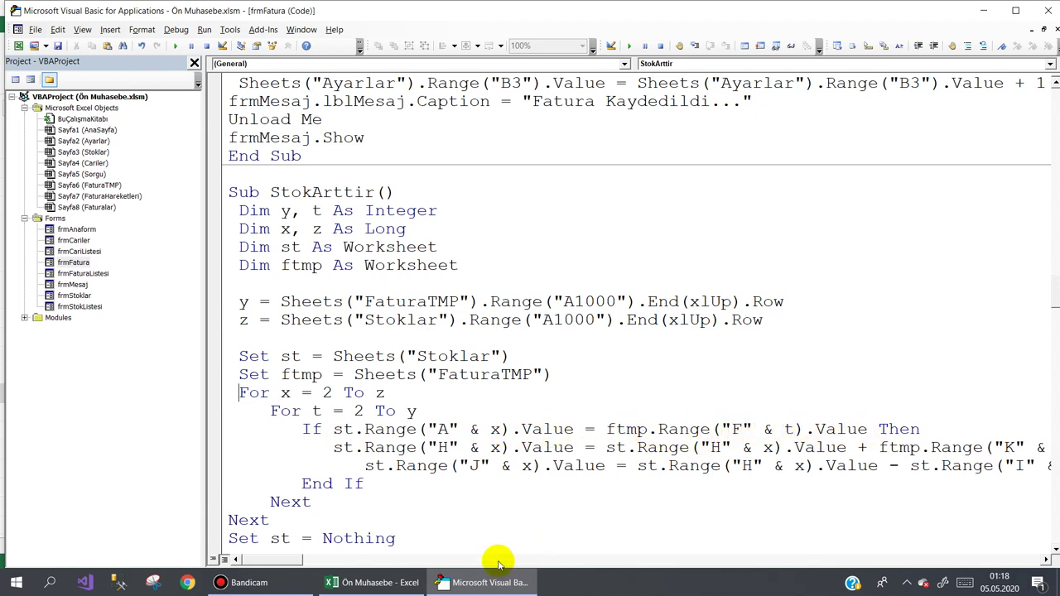
click(404, 582)
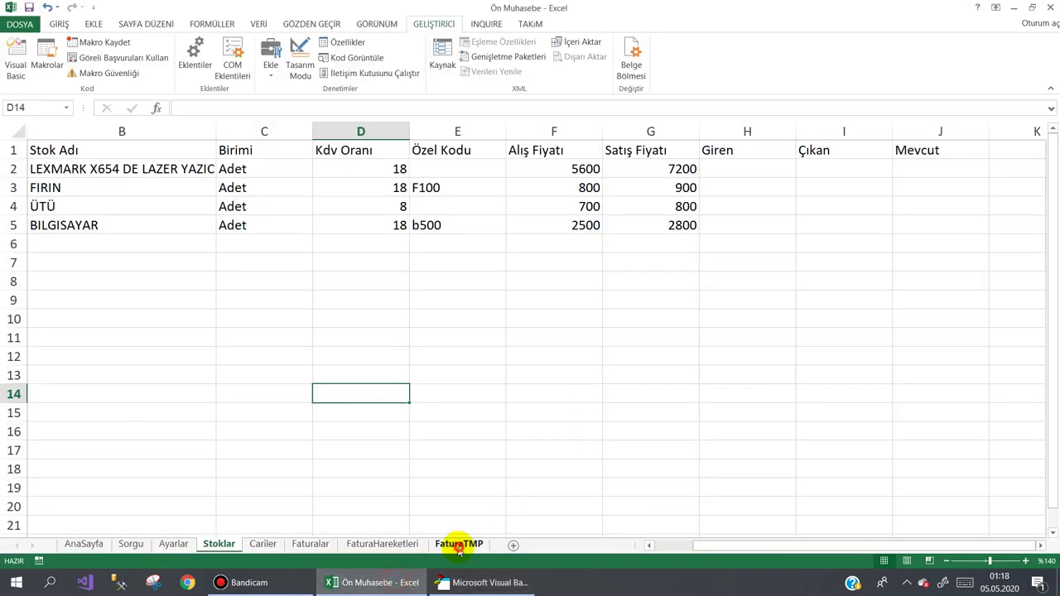
click(454, 543)
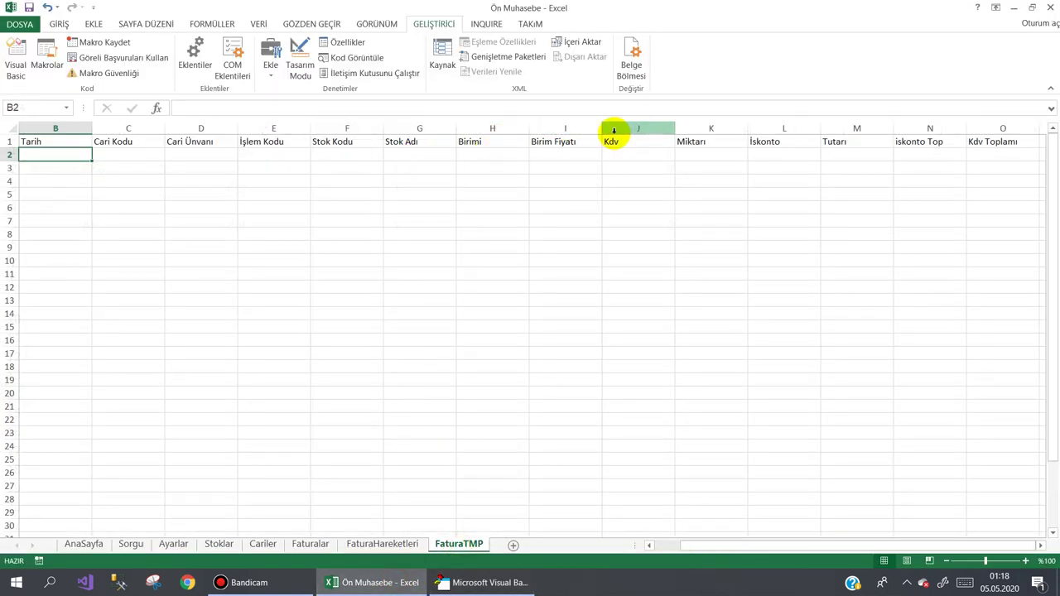
click(349, 130)
click(348, 156)
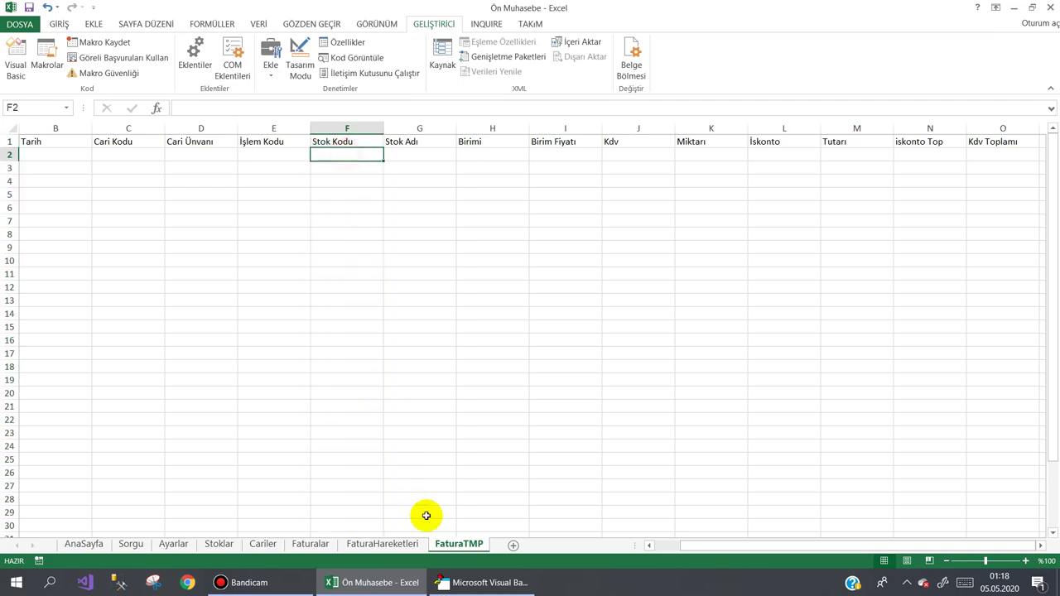
click(481, 582)
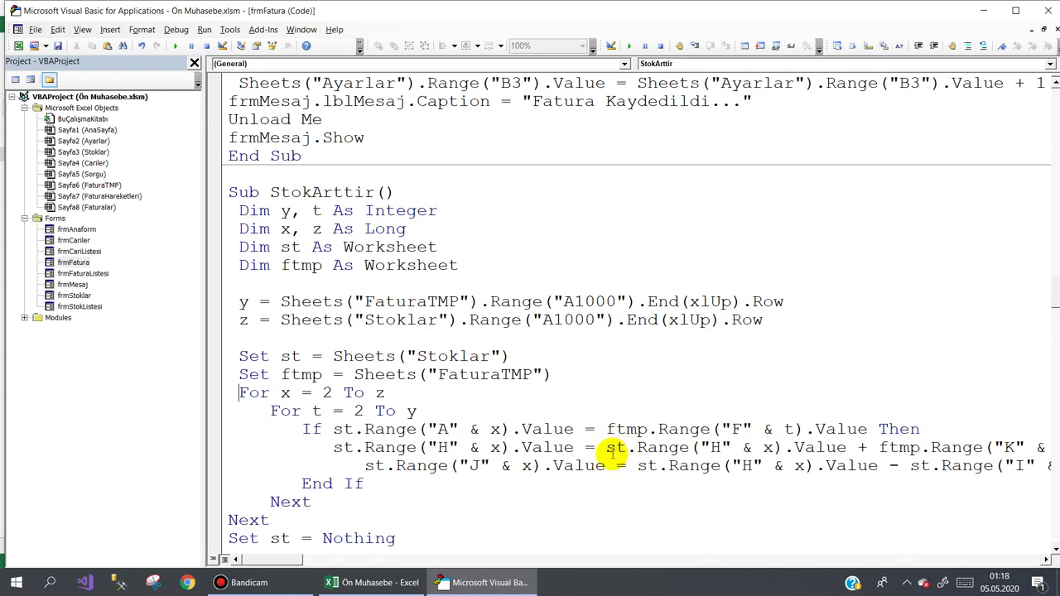
drag(606, 448, 846, 448)
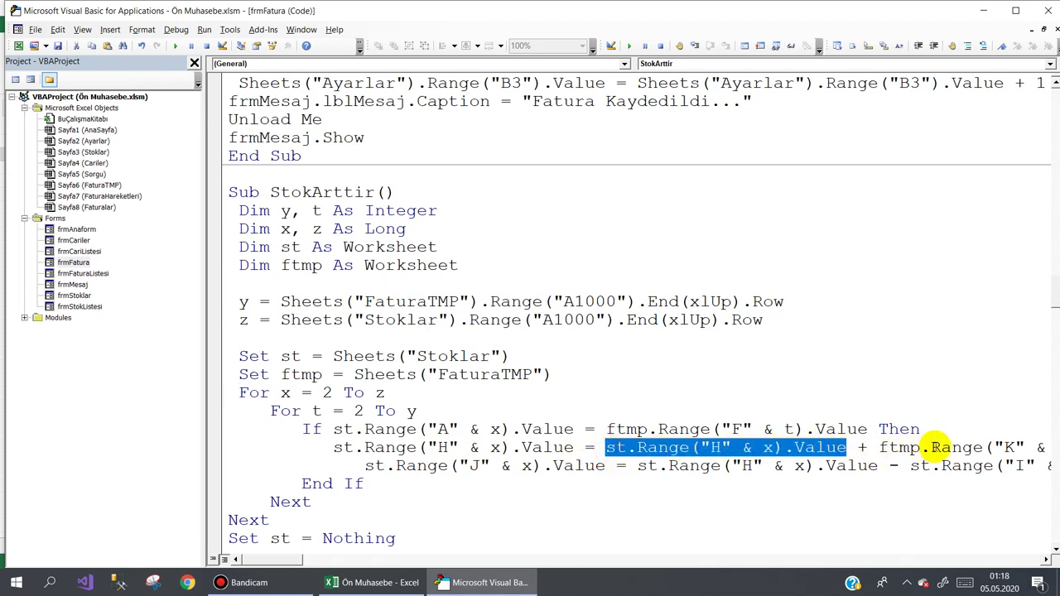
drag(284, 560, 301, 560)
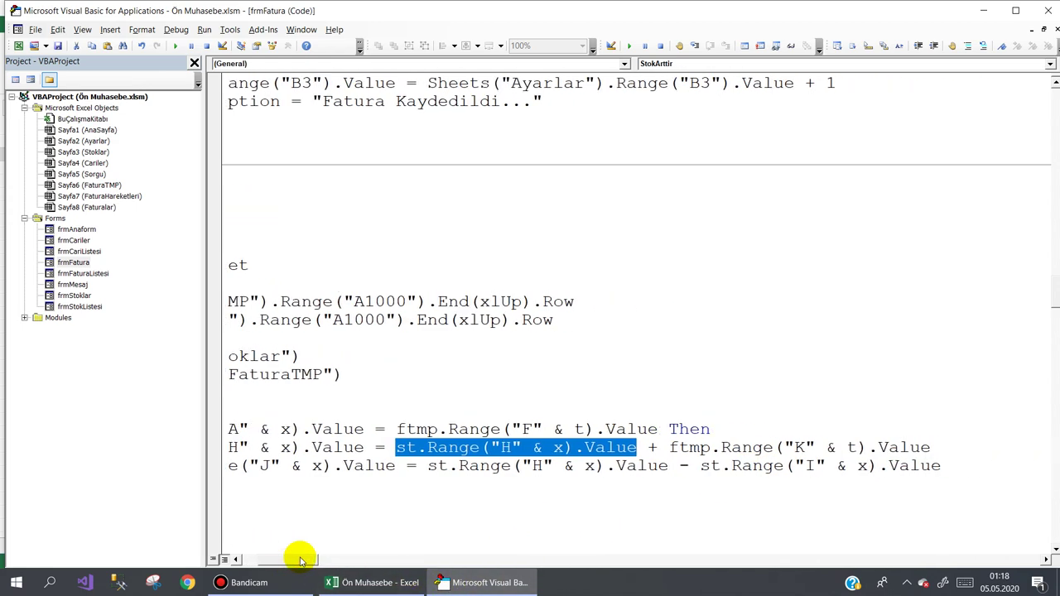
click(352, 582)
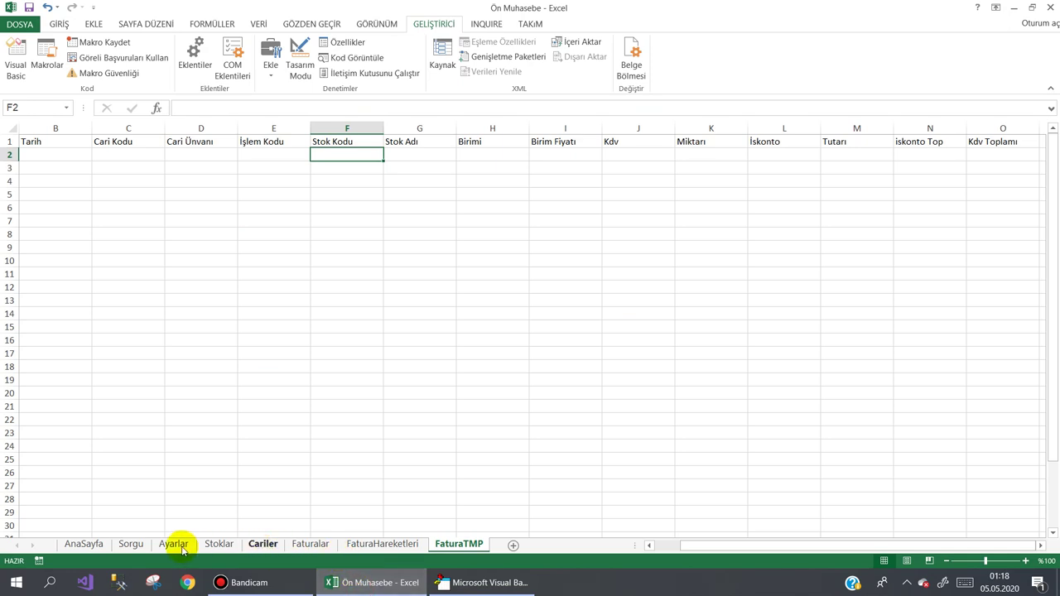
click(209, 543)
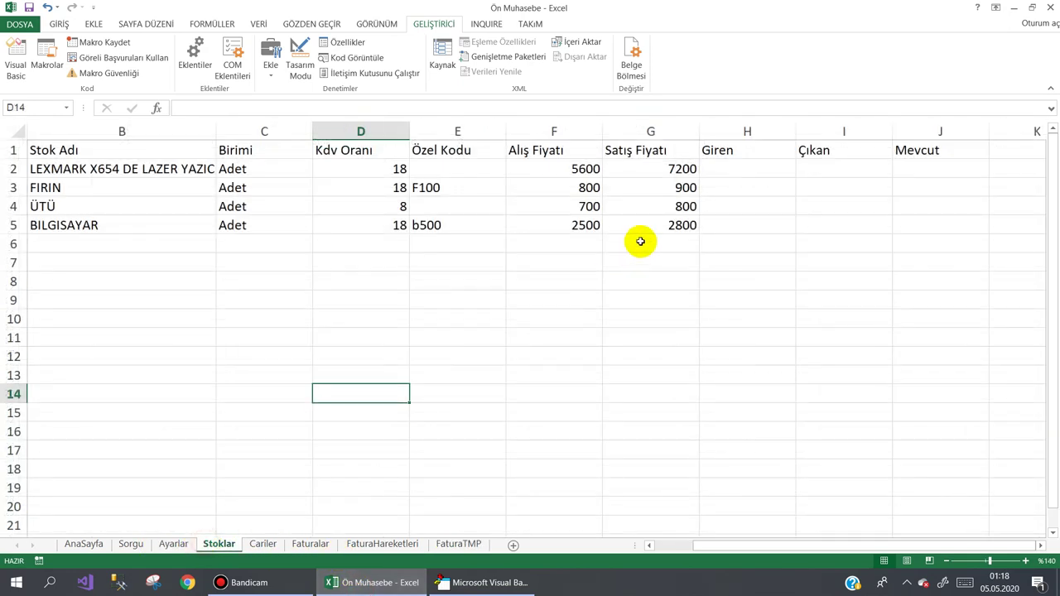
click(735, 151)
click(812, 151)
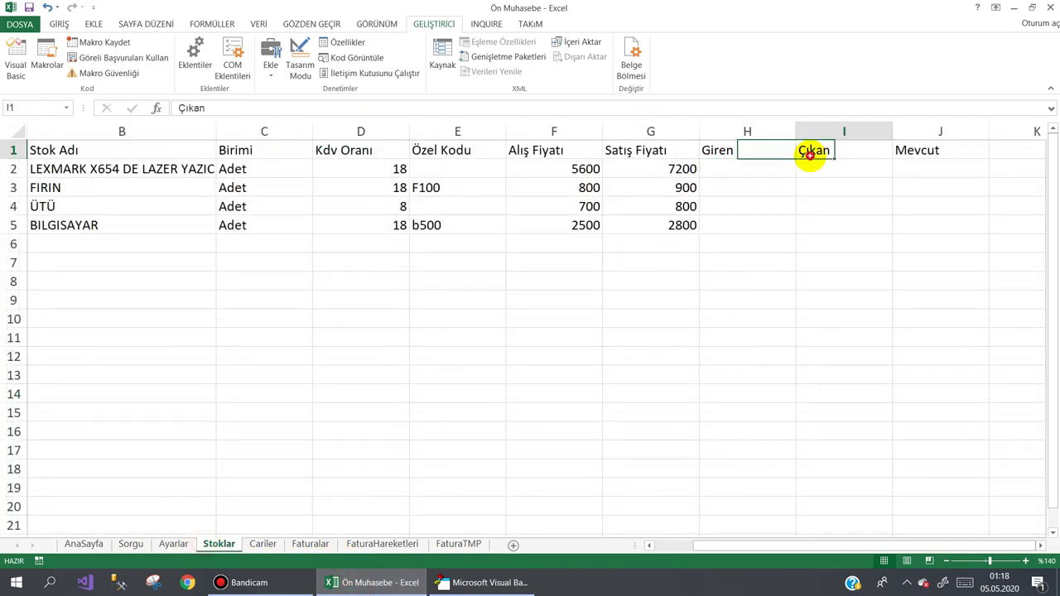
click(912, 154)
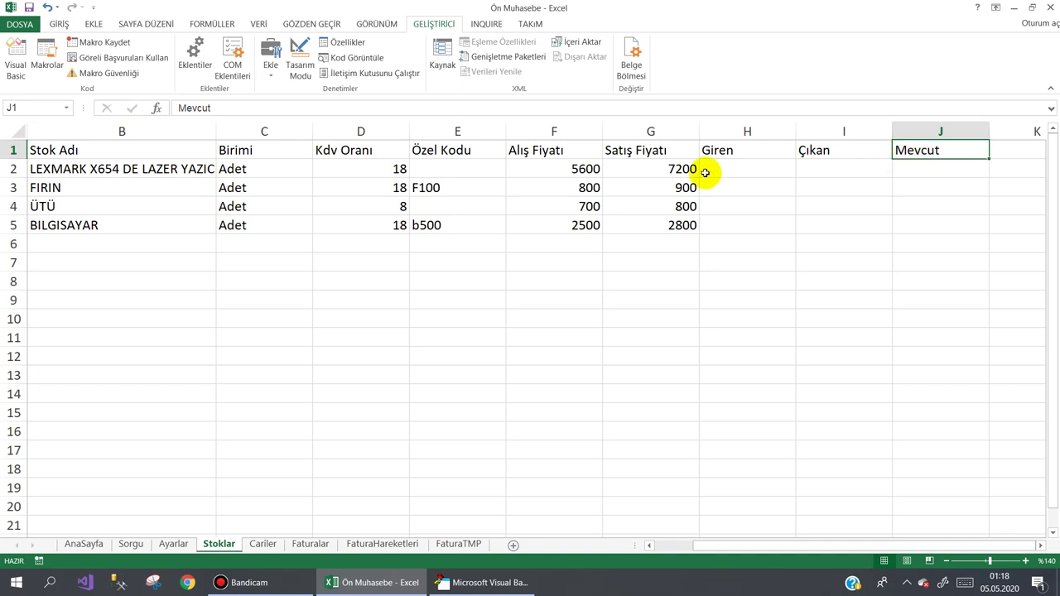
click(744, 201)
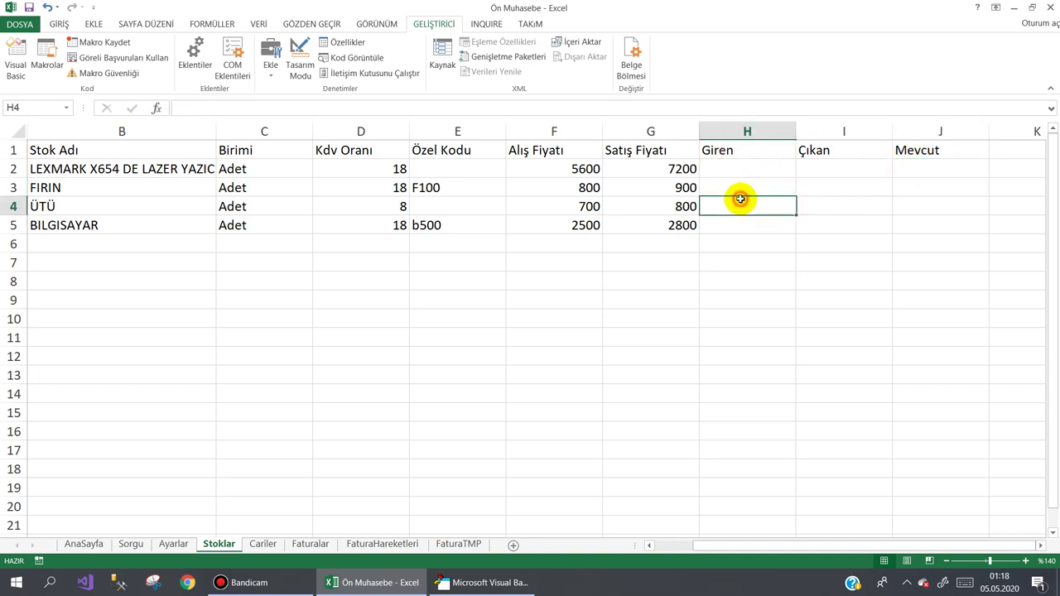
click(458, 542)
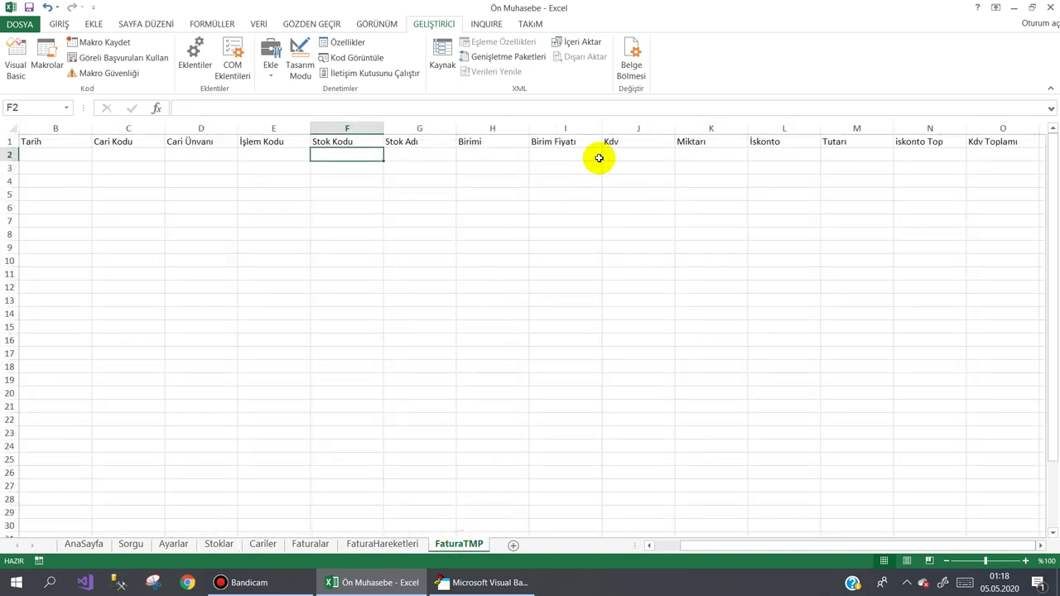
click(489, 582)
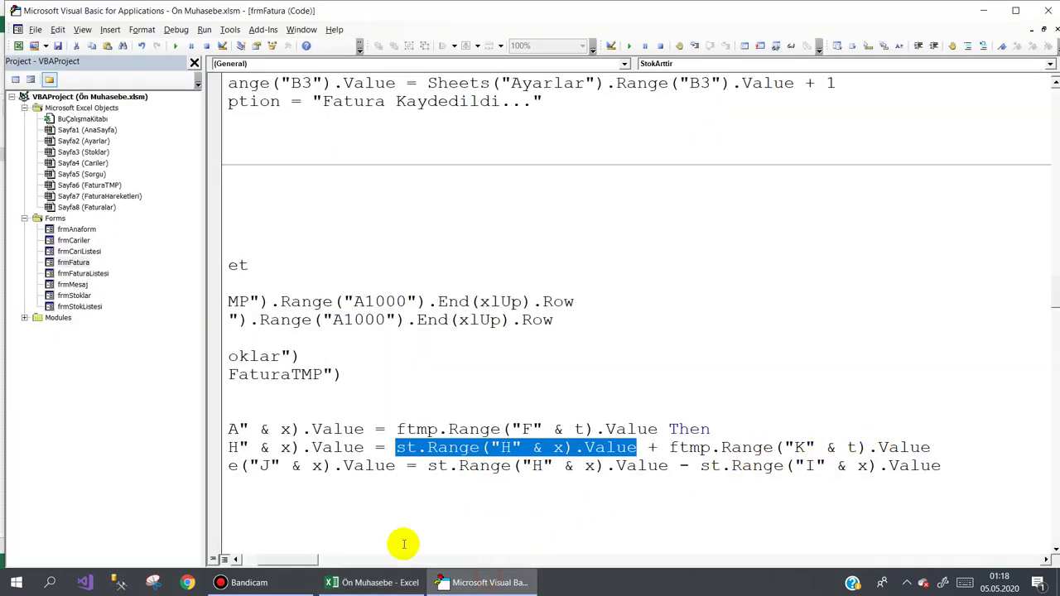
- Compare StokArttir's code with the Stoklar sheet's Mevcut, Giren and Çıkan columns for ÜTÜ
drag(291, 561, 258, 560)
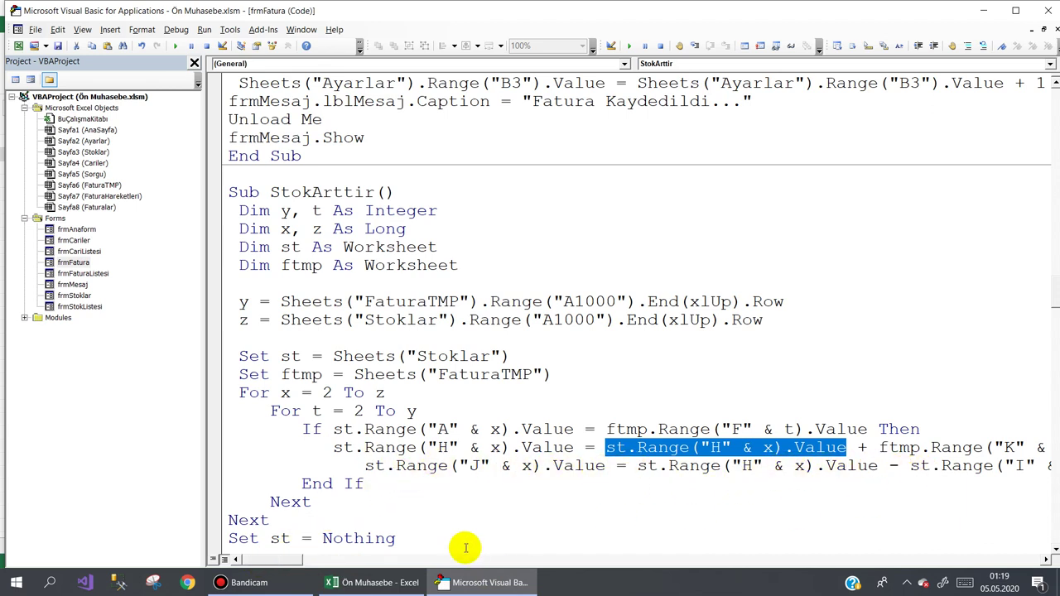
drag(288, 560, 310, 561)
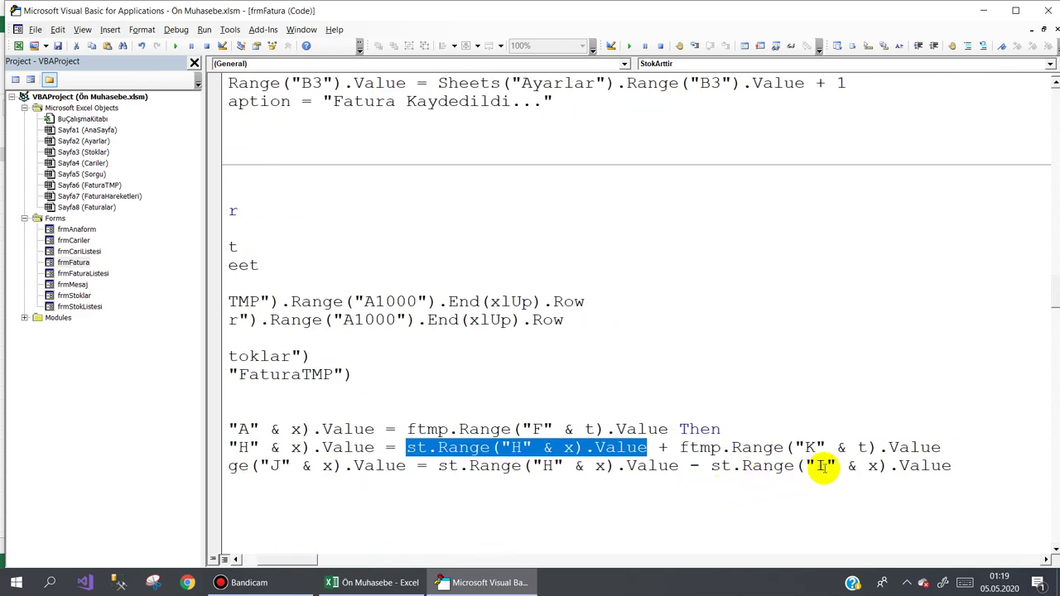
click(371, 582)
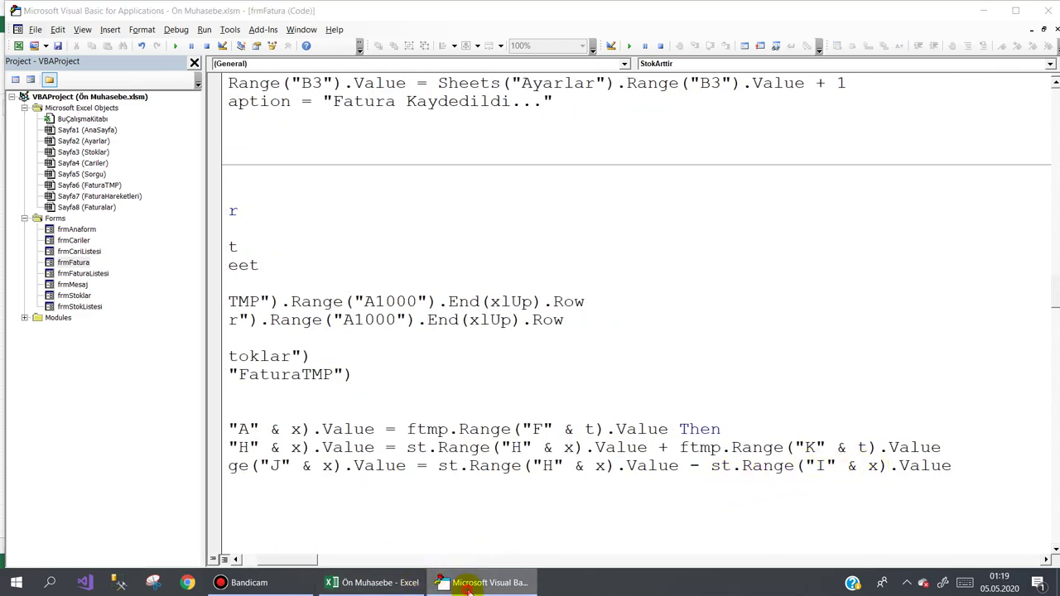
click(213, 543)
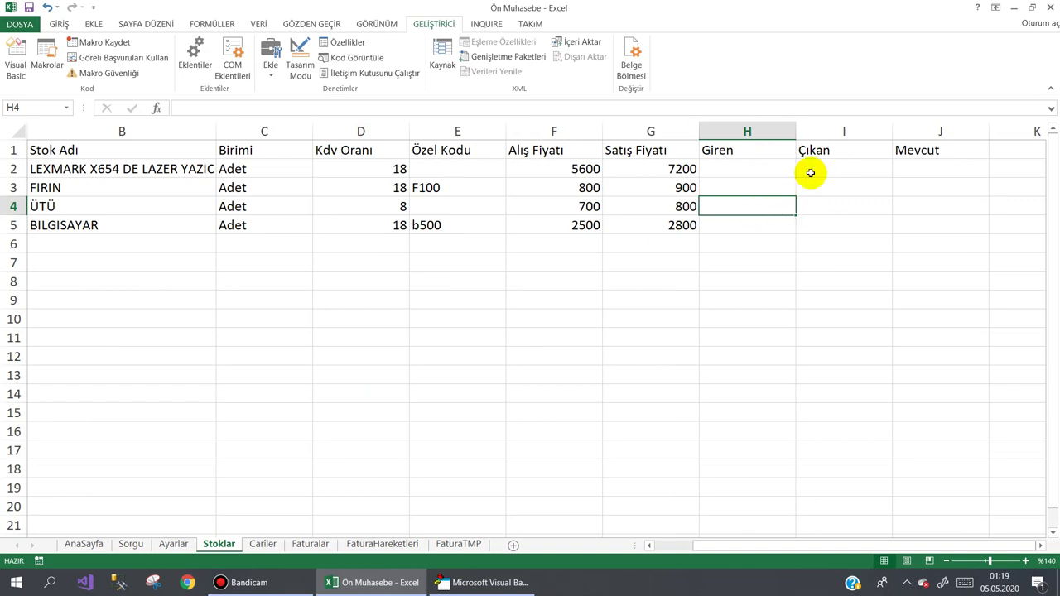
click(934, 204)
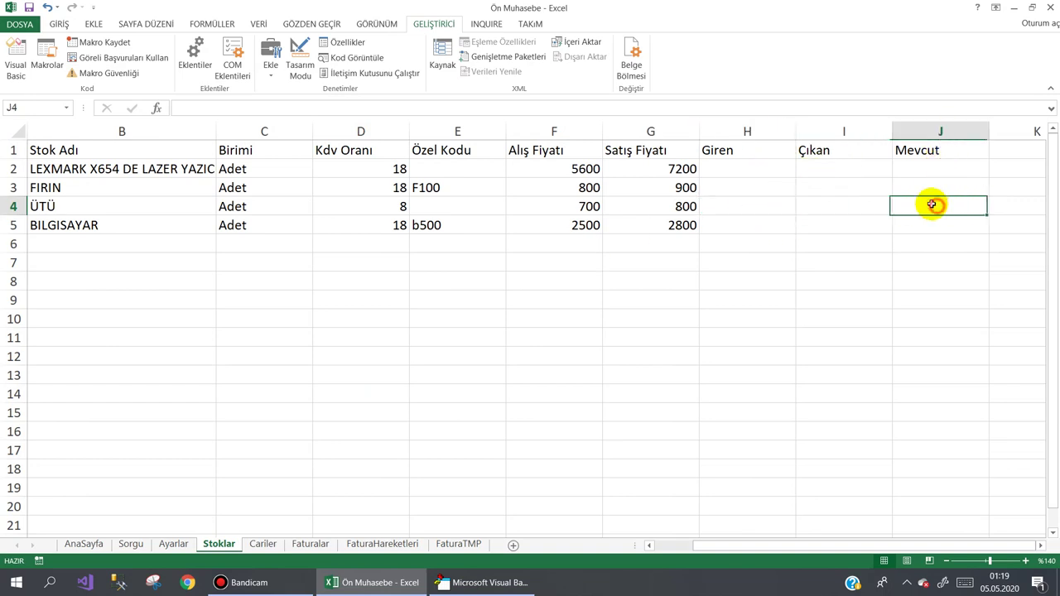
click(762, 205)
click(839, 205)
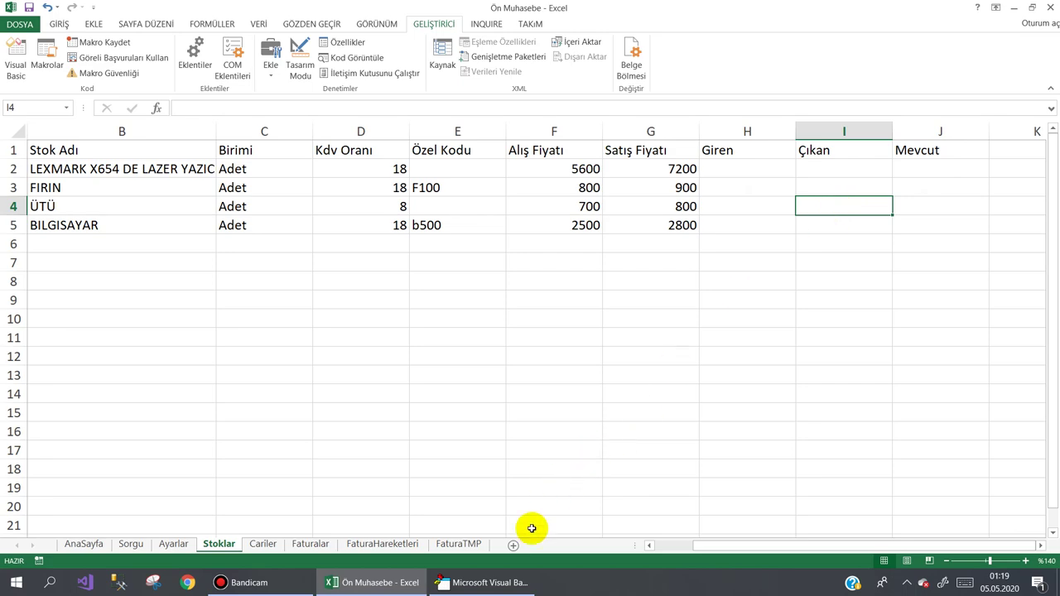
- Match the Giren and Mevcut terms in the Mevcut calculation to the Stoklar sheet columns
click(489, 583)
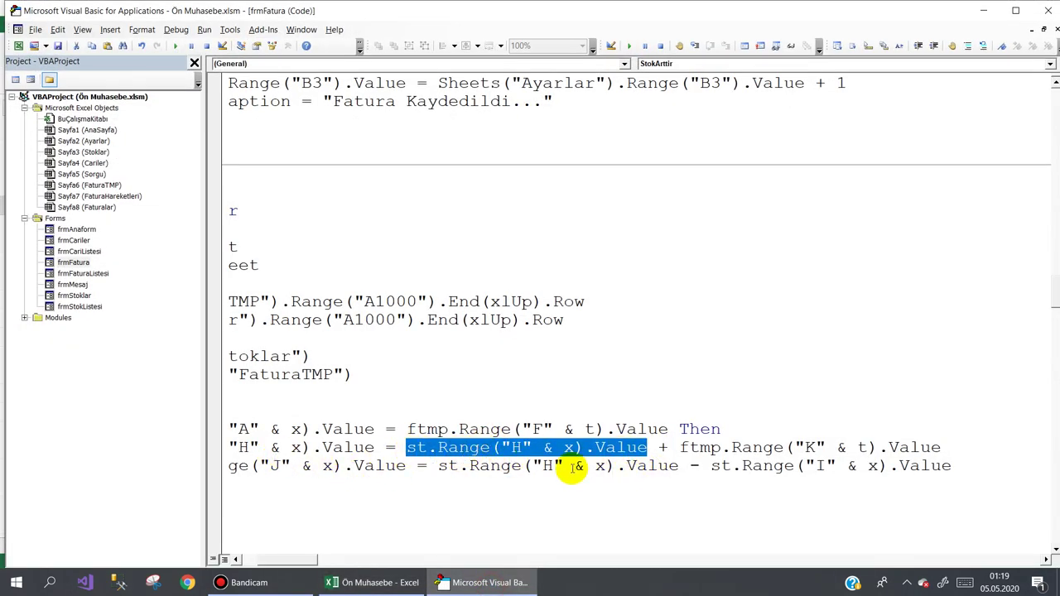
drag(436, 466, 920, 466)
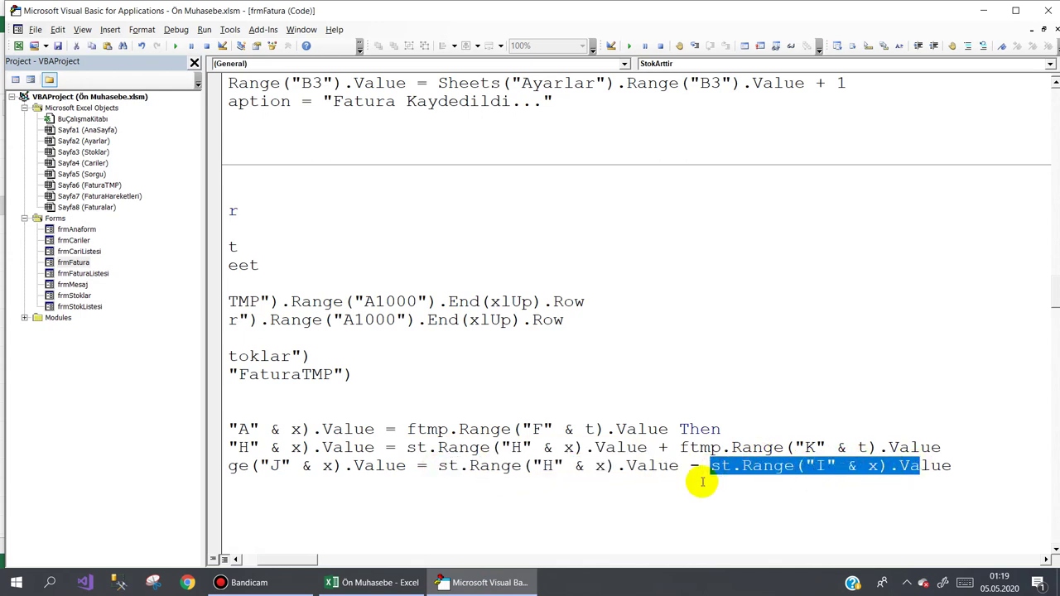
click(288, 465)
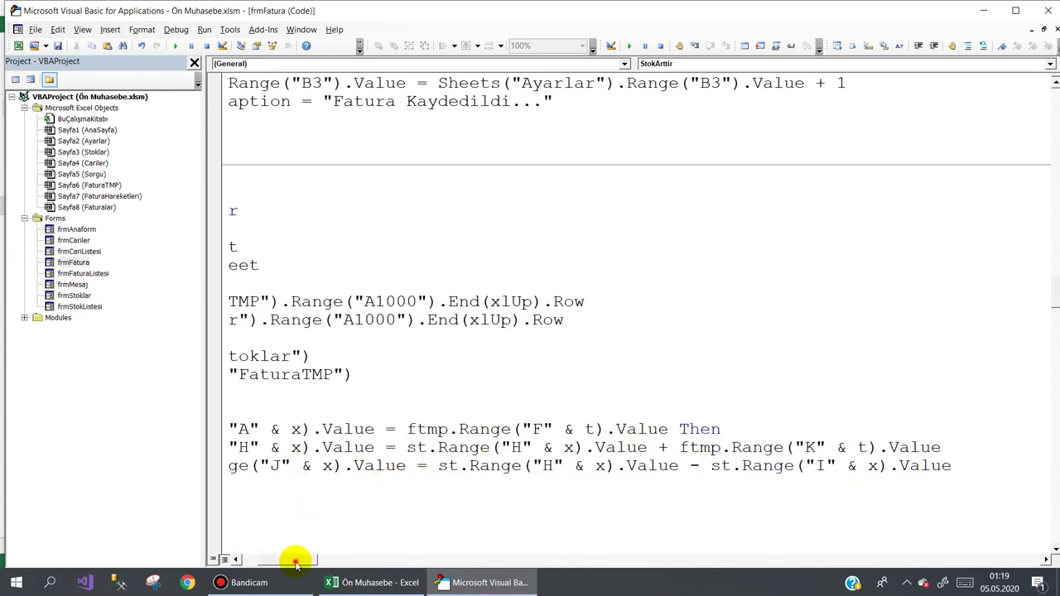
drag(295, 561, 288, 561)
drag(284, 467, 485, 466)
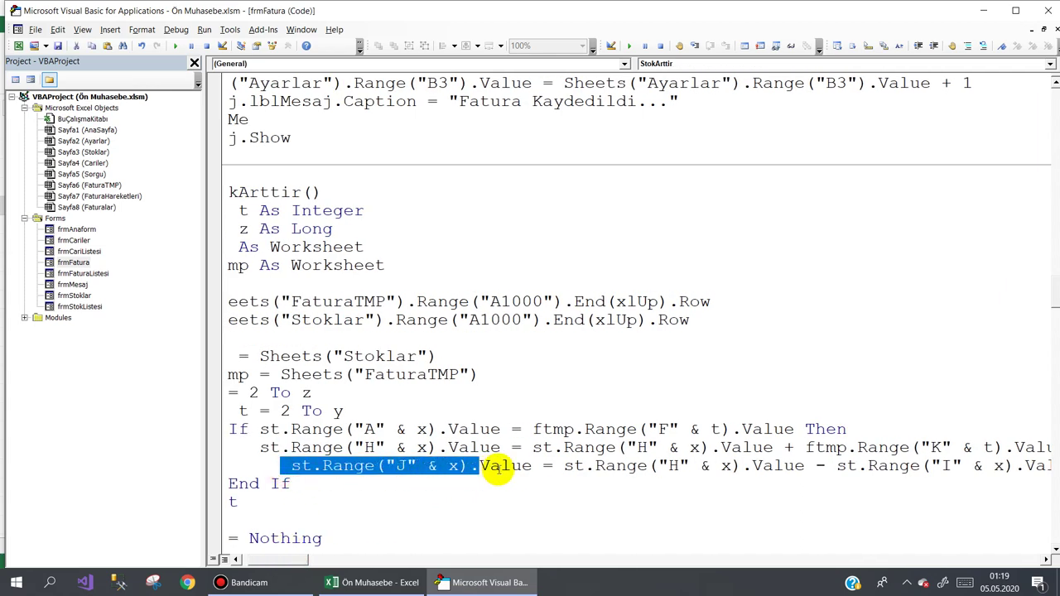
click(373, 583)
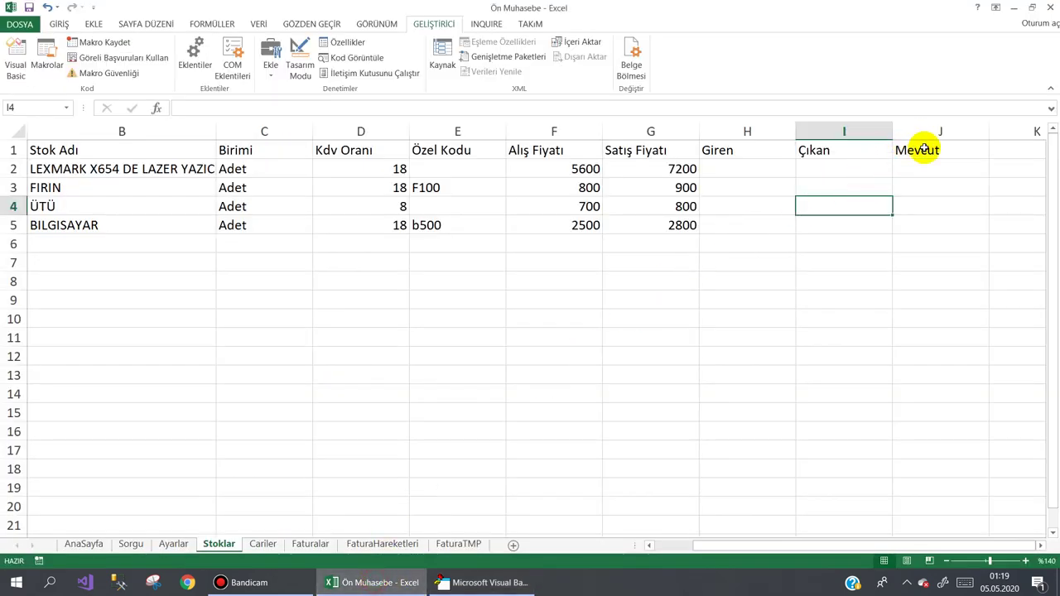
click(751, 232)
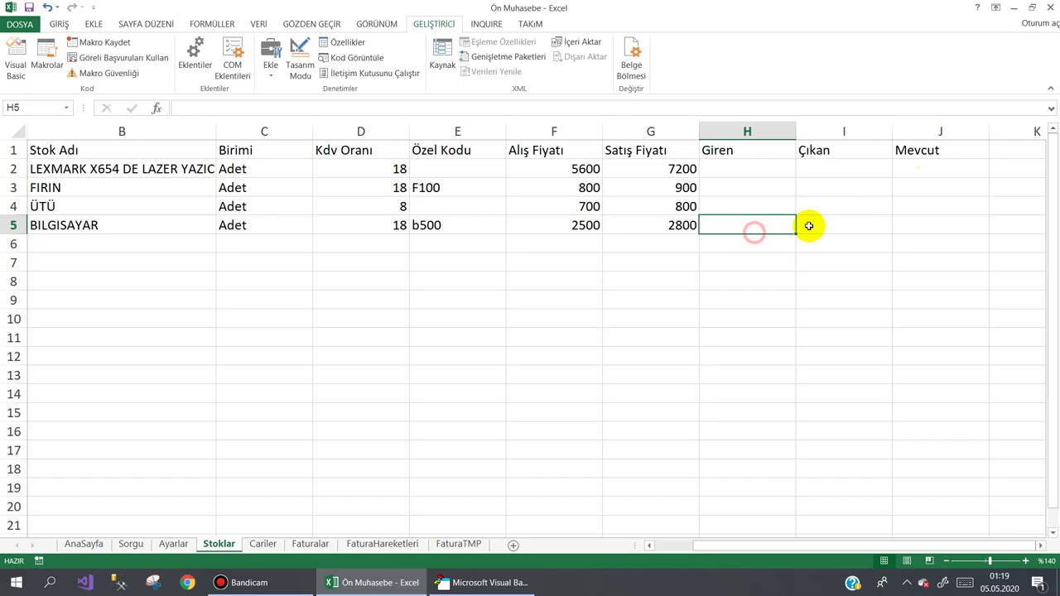
click(914, 230)
click(480, 582)
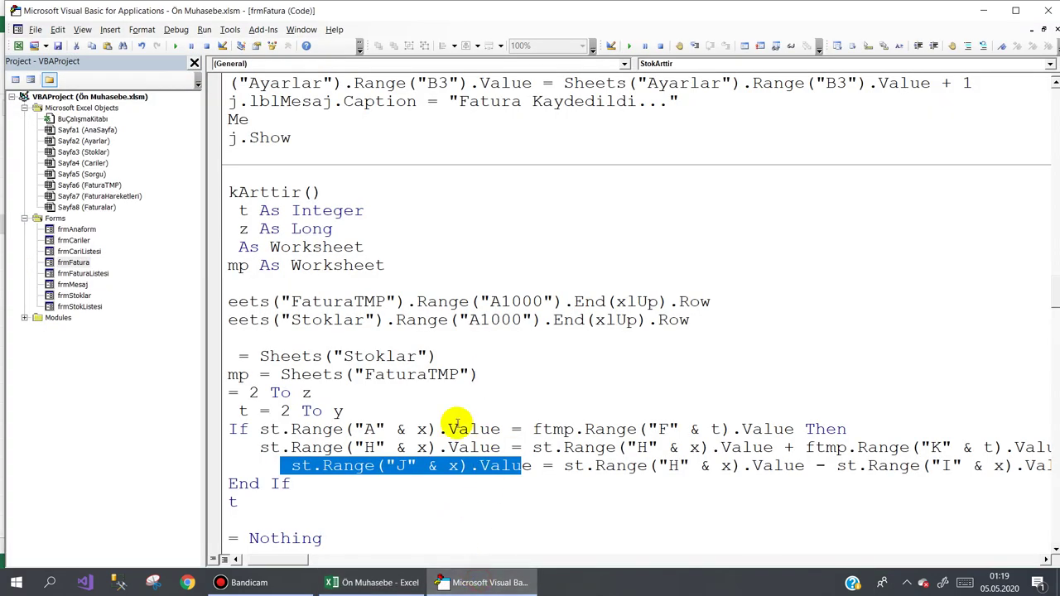
- Scroll down the module to the StokAzalt sub
drag(285, 559, 261, 559)
scroll(328, 389, down, 3)
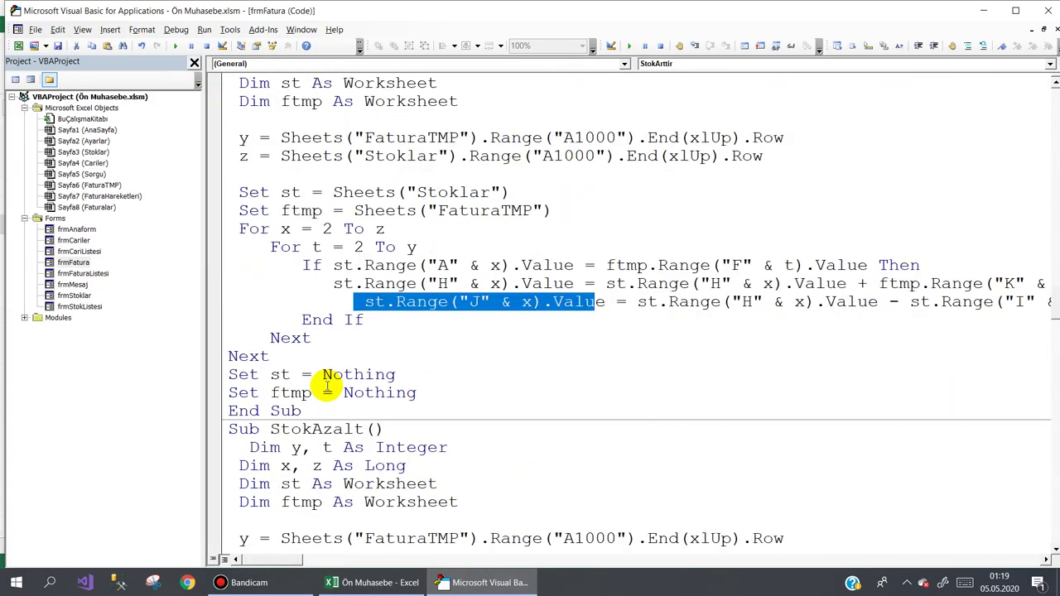
scroll(319, 378, down, 1)
scroll(354, 365, down, 3)
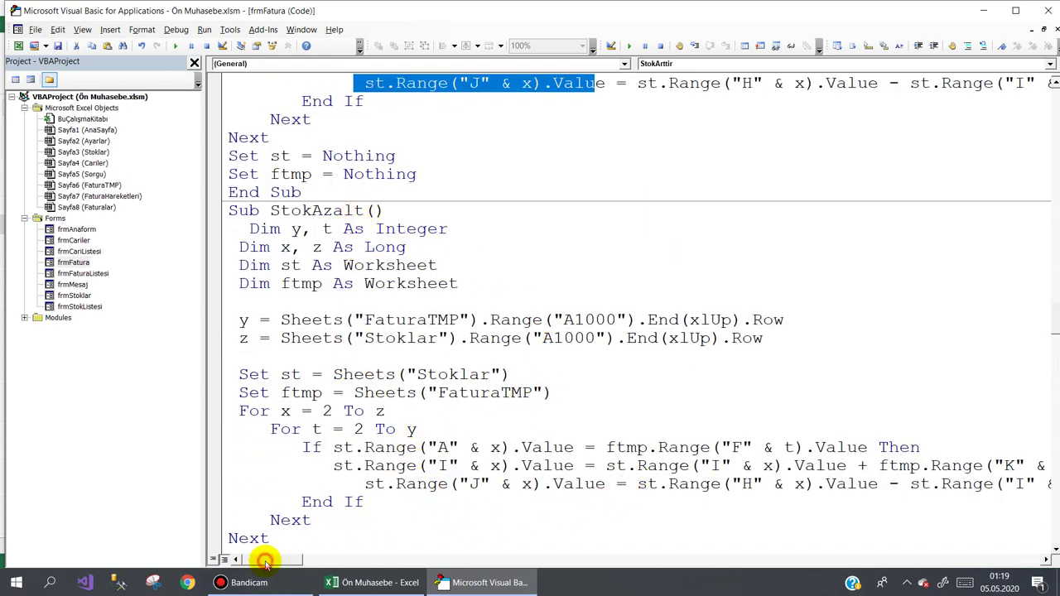
- Compare StokAzalt's ftmp.Range("K") term and Mevcut formula with the Stoklar Çıkan column
drag(265, 562, 271, 563)
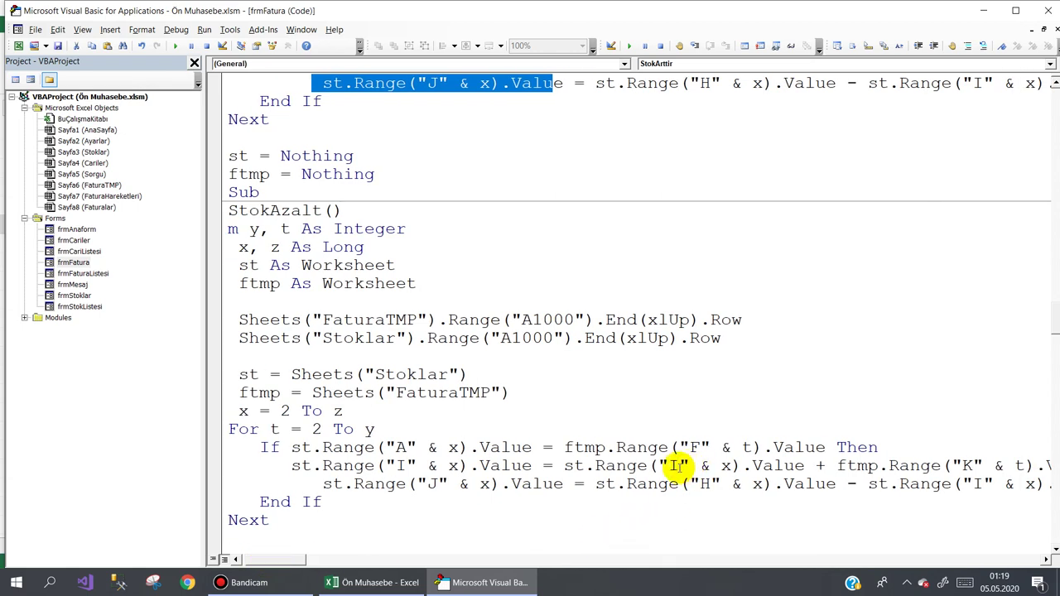
click(351, 583)
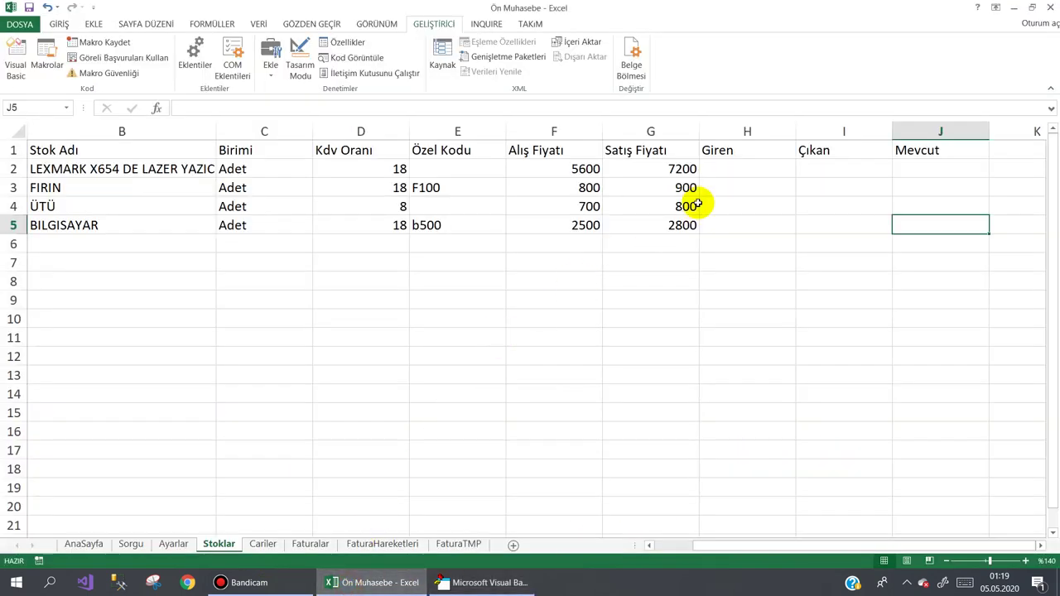
click(461, 580)
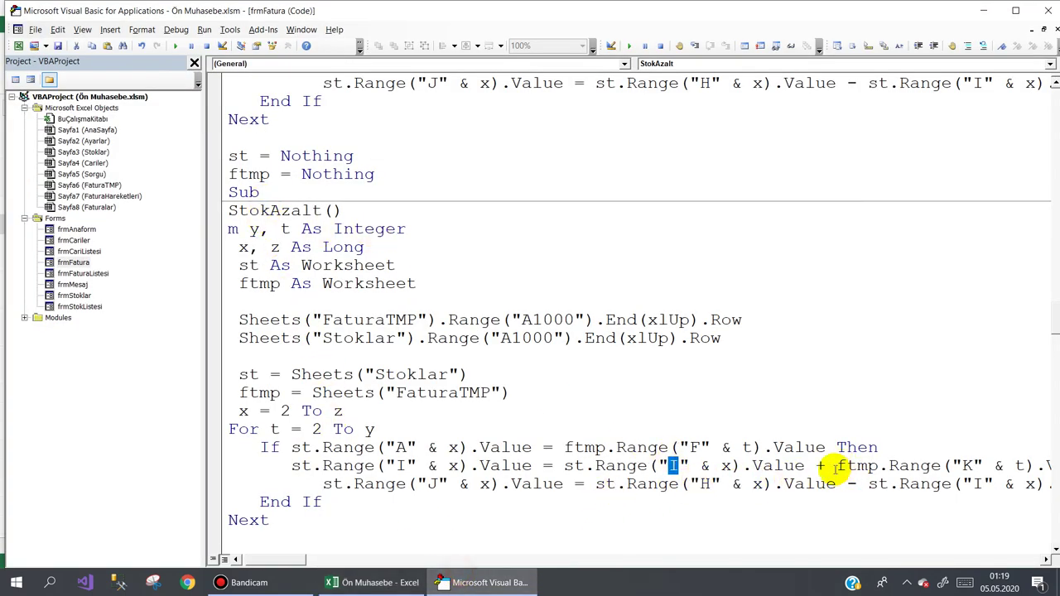
drag(836, 466, 1021, 467)
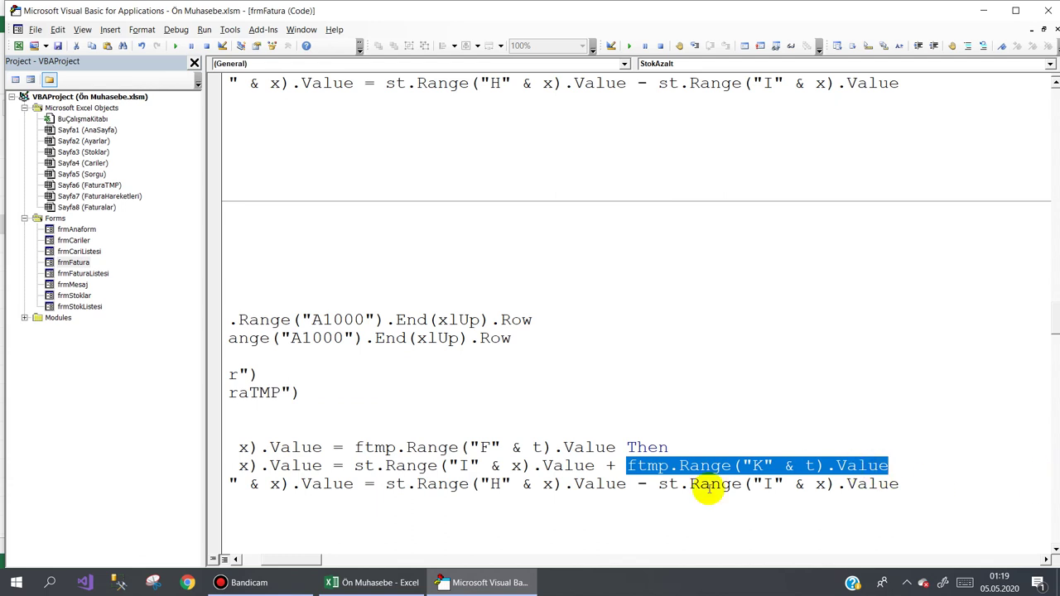
drag(305, 563, 289, 561)
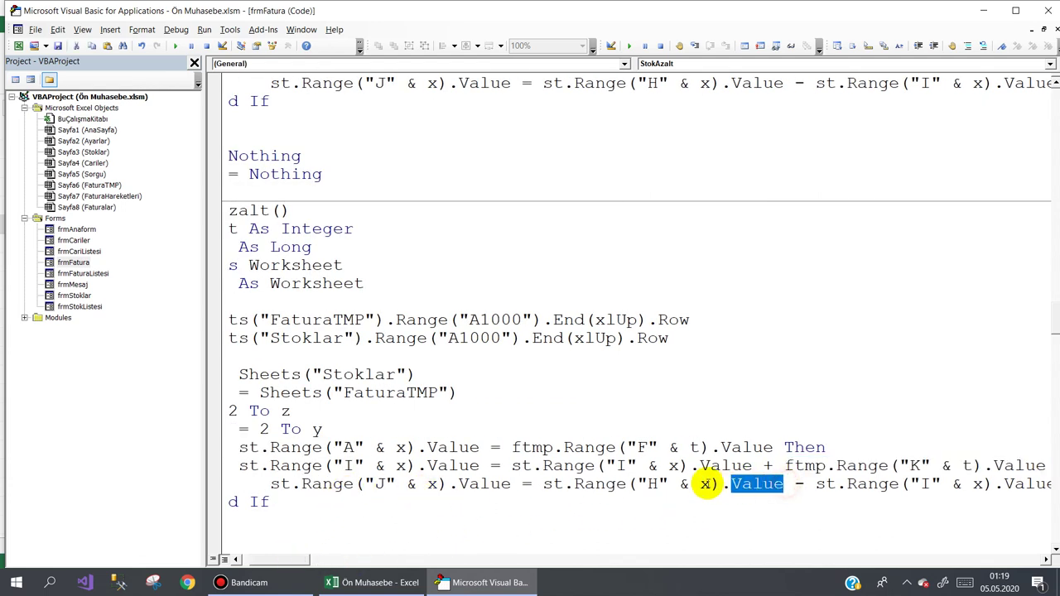
drag(782, 484, 700, 484)
drag(286, 560, 265, 559)
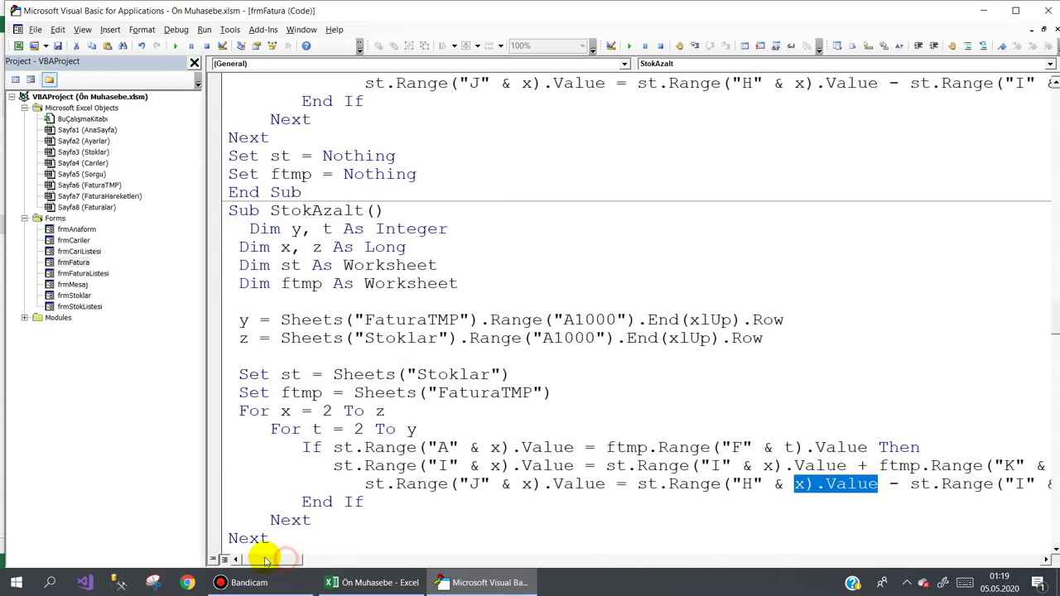
- Scroll back up to the StokArttir sub
scroll(307, 279, up, 3)
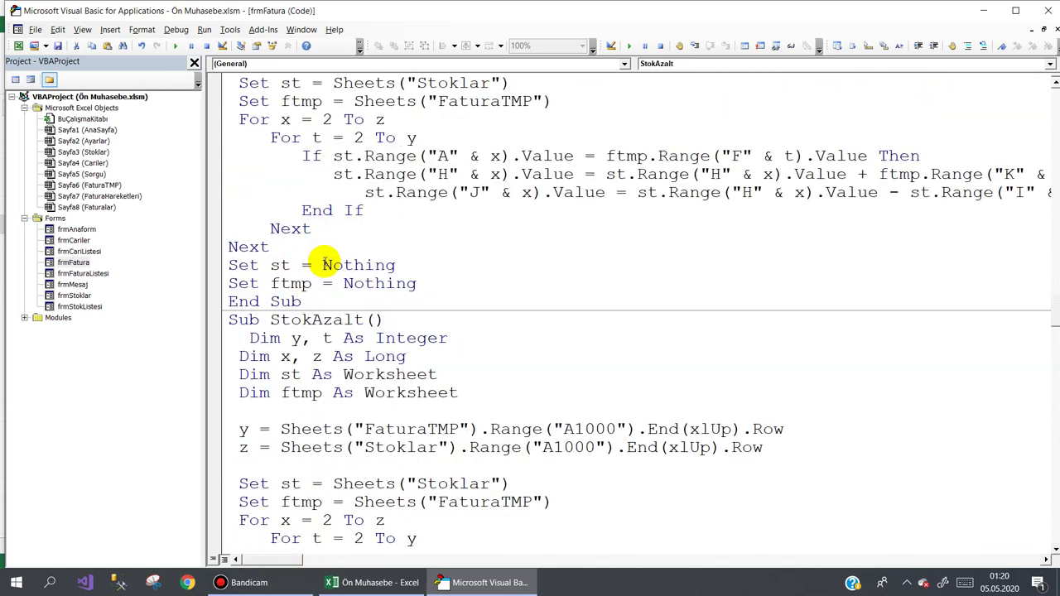
scroll(267, 229, up, 1)
scroll(315, 393, up, 2)
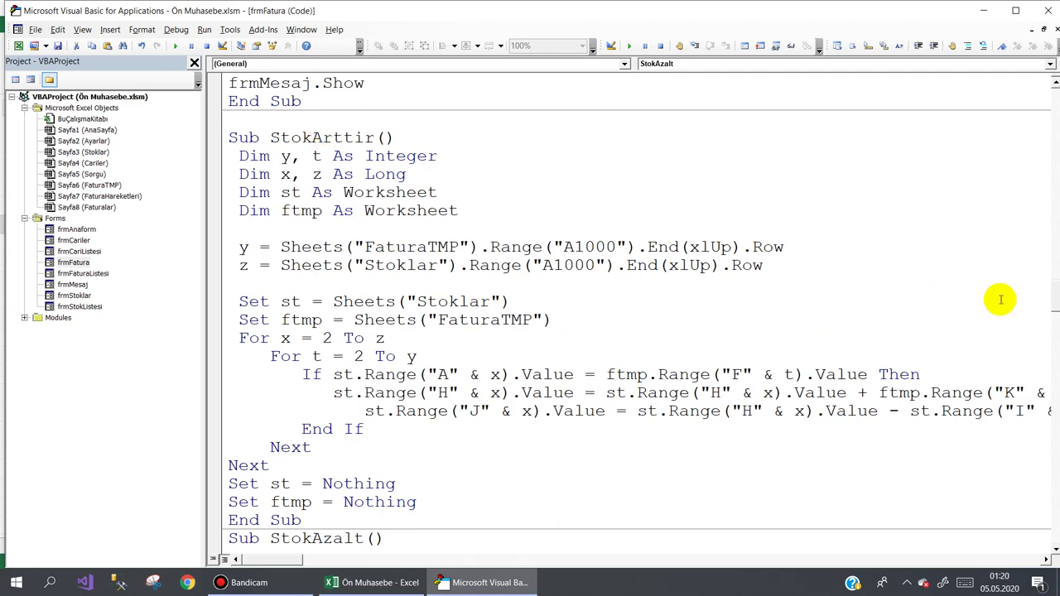
- Highlight AlisFaturasiKaydet and its StokArttir call for purchase invoices
drag(1053, 306, 1054, 231)
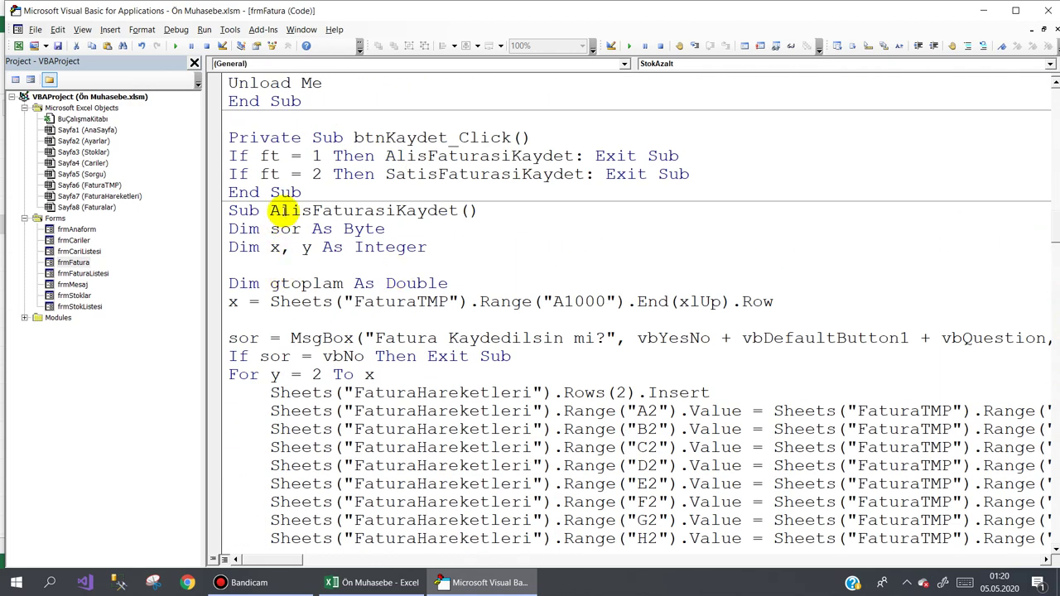
drag(272, 211, 445, 210)
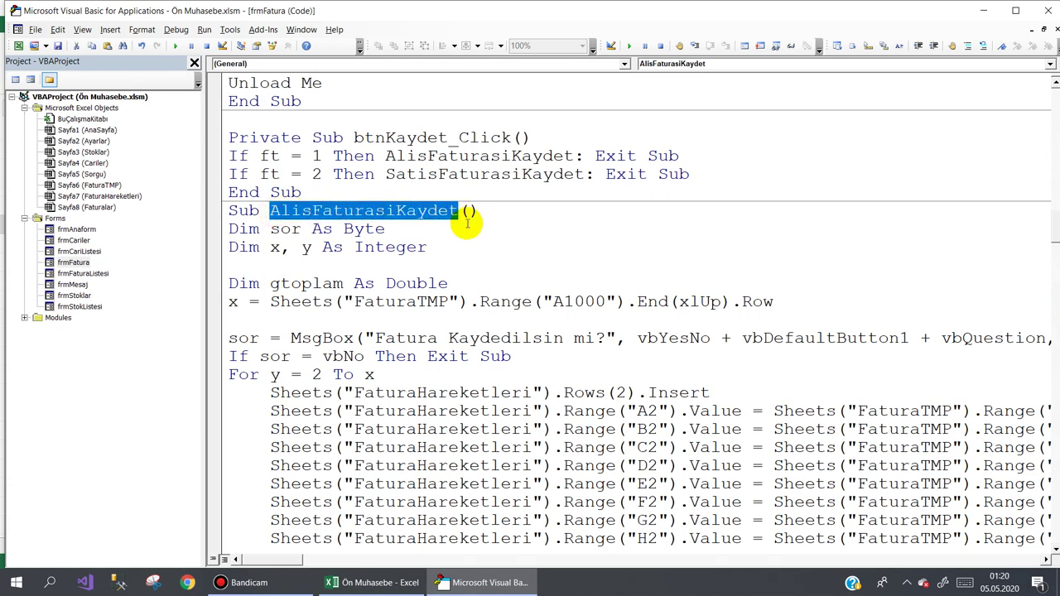
drag(1054, 219, 1054, 270)
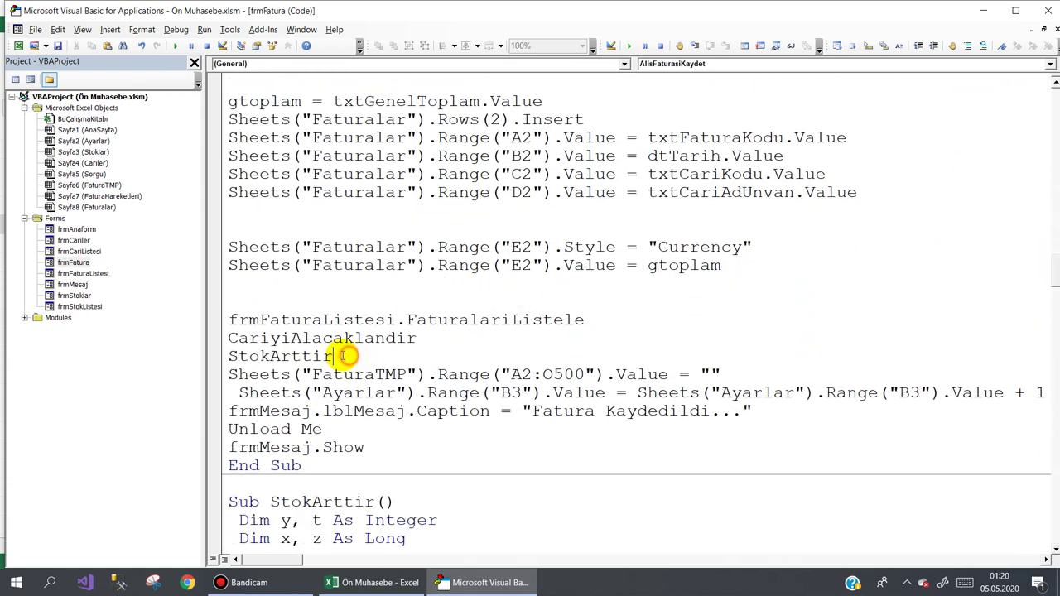
drag(342, 356, 238, 356)
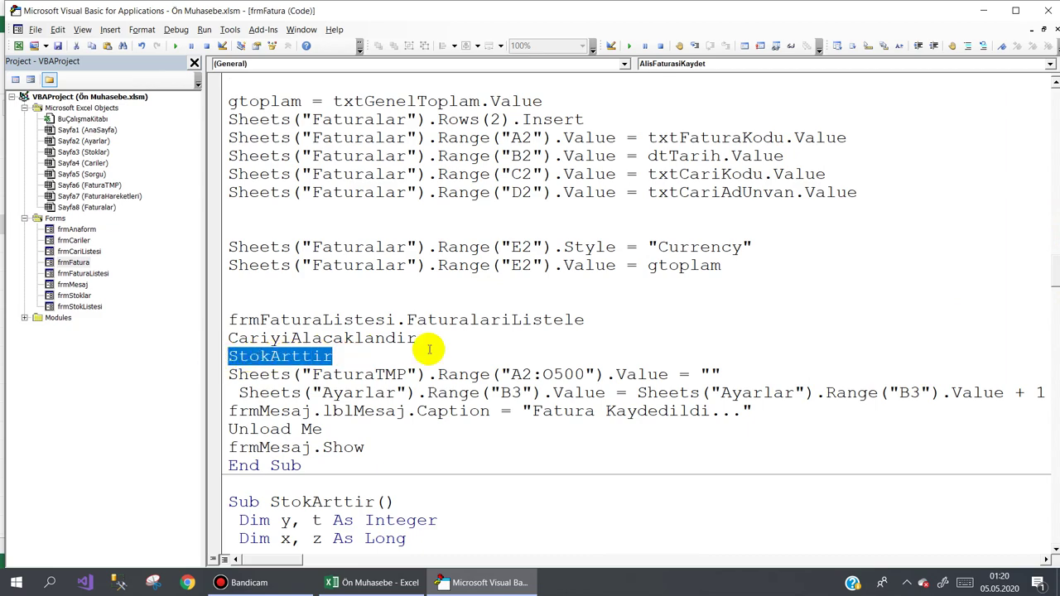
- Highlight SatisFaturasiKaydet's StokAzalt call, then return to Excel's Stoklar sheet
drag(1054, 275, 1046, 356)
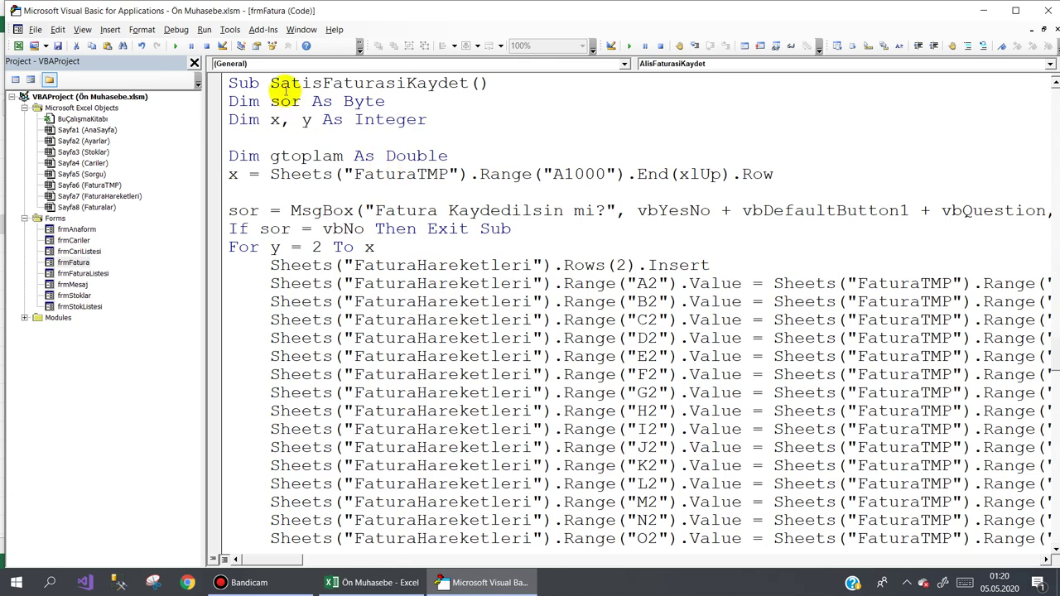
drag(271, 83, 459, 83)
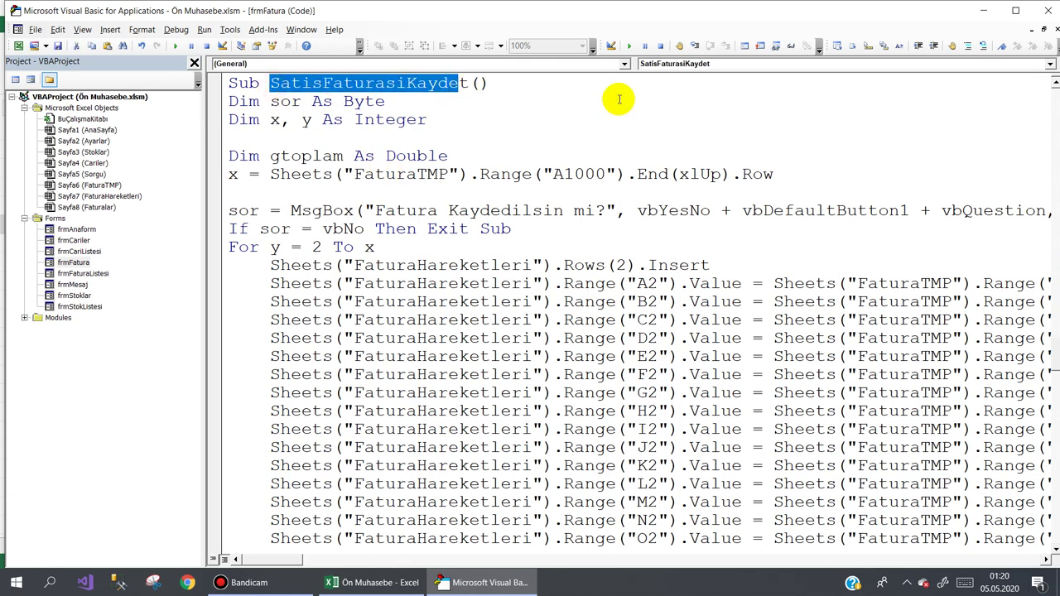
drag(1052, 351, 1052, 371)
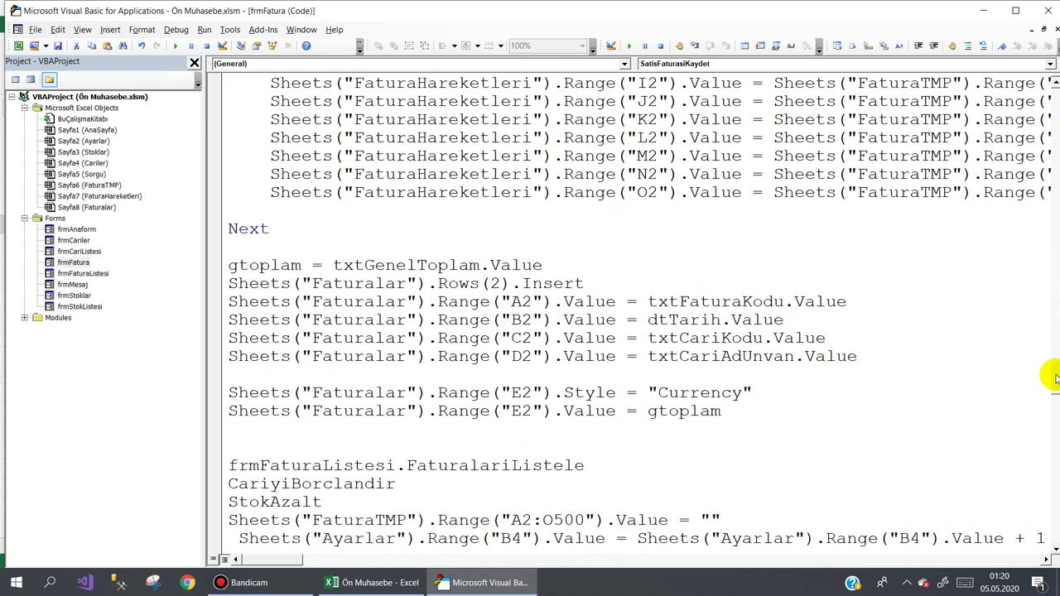
drag(347, 411, 226, 411)
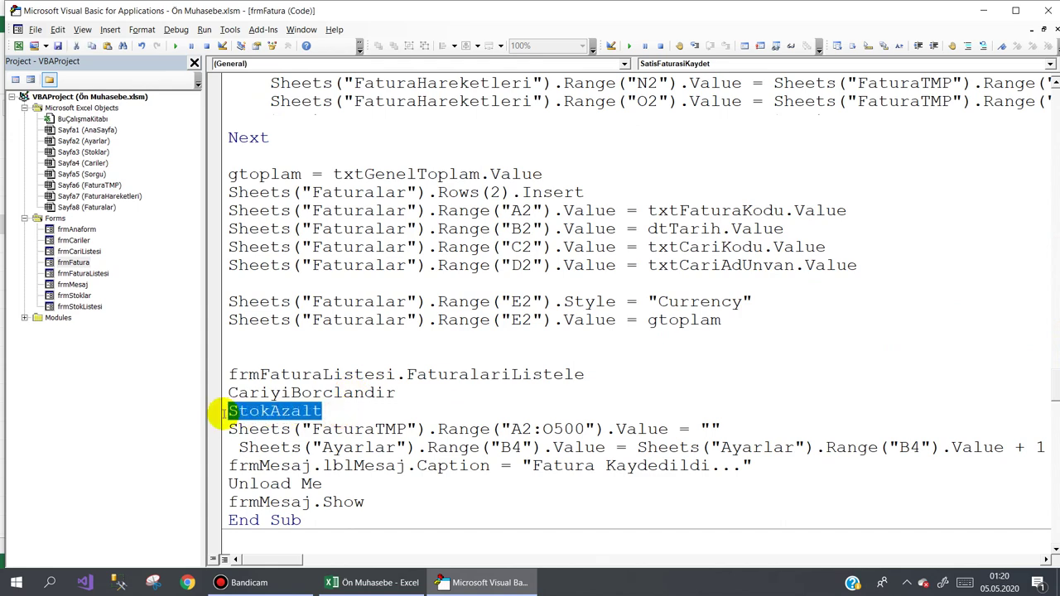
click(393, 583)
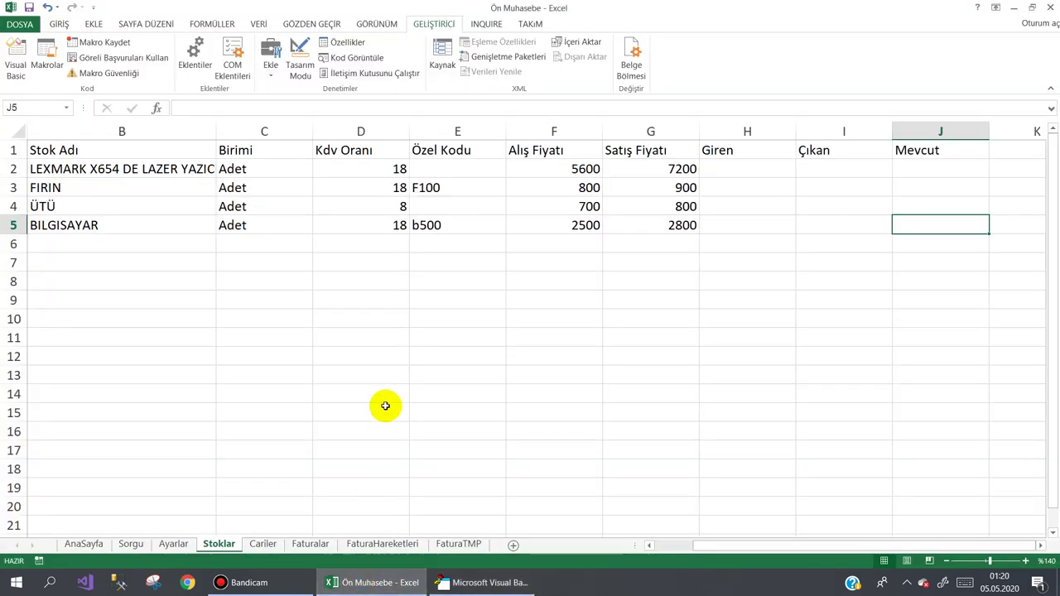
- Check the Cariler and Faturalar sheets and the program's Stok Listesi
click(261, 544)
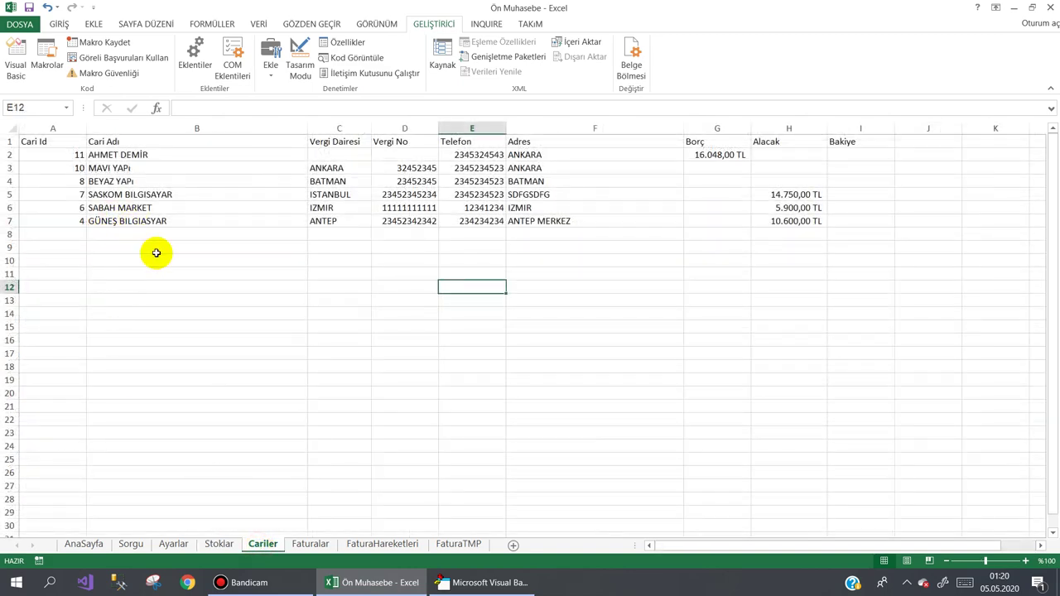
click(310, 545)
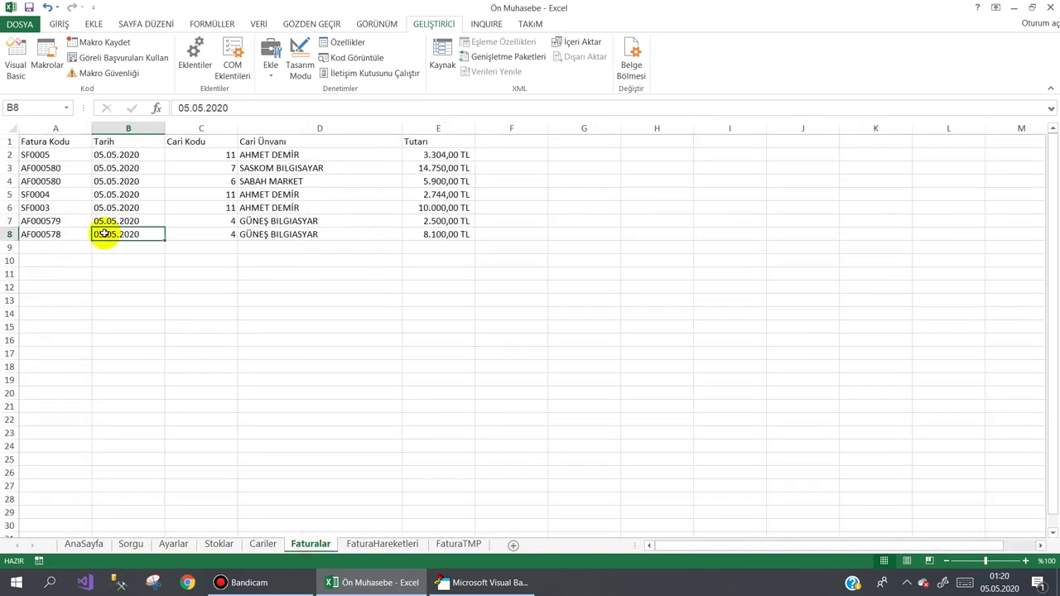
click(78, 546)
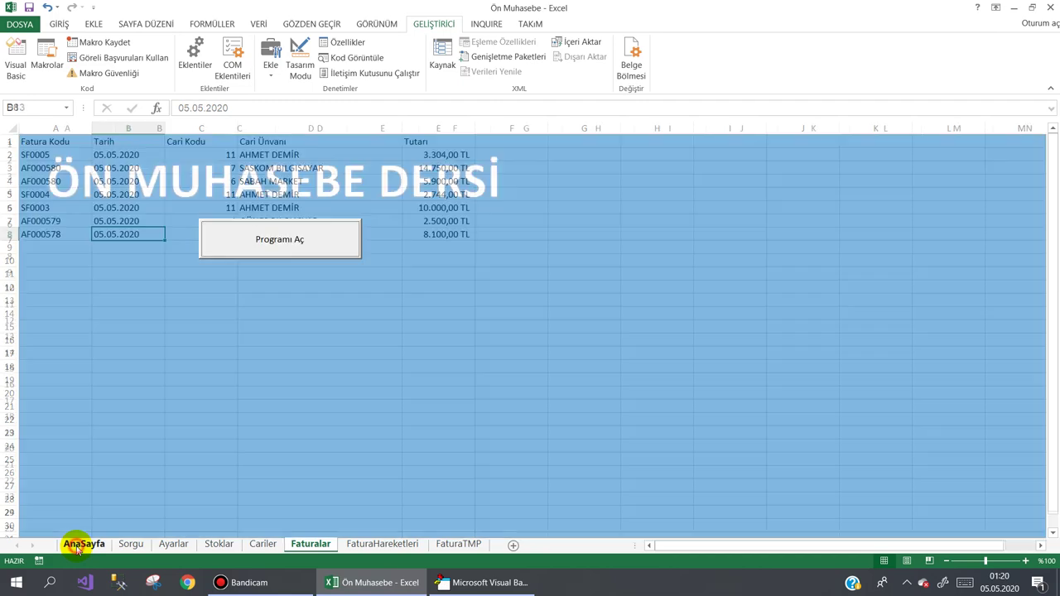
click(254, 248)
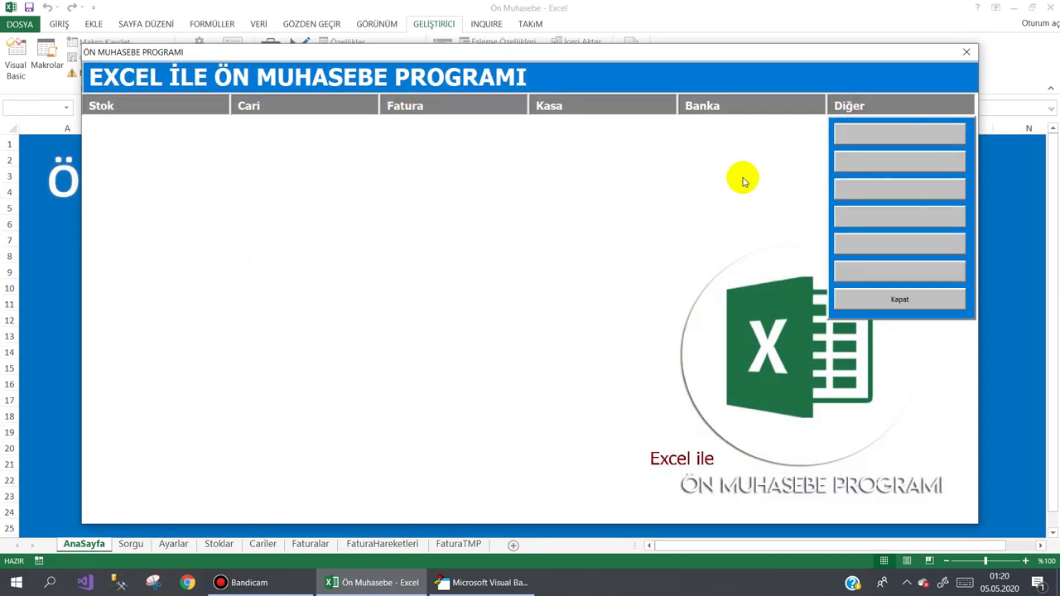
mouse_move(142, 106)
click(135, 128)
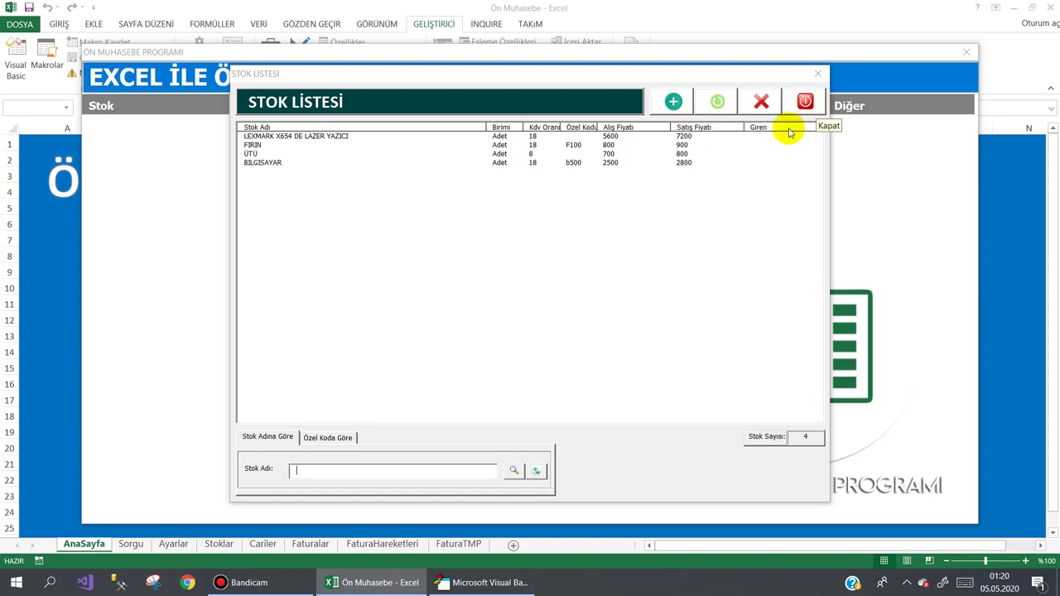
click(811, 101)
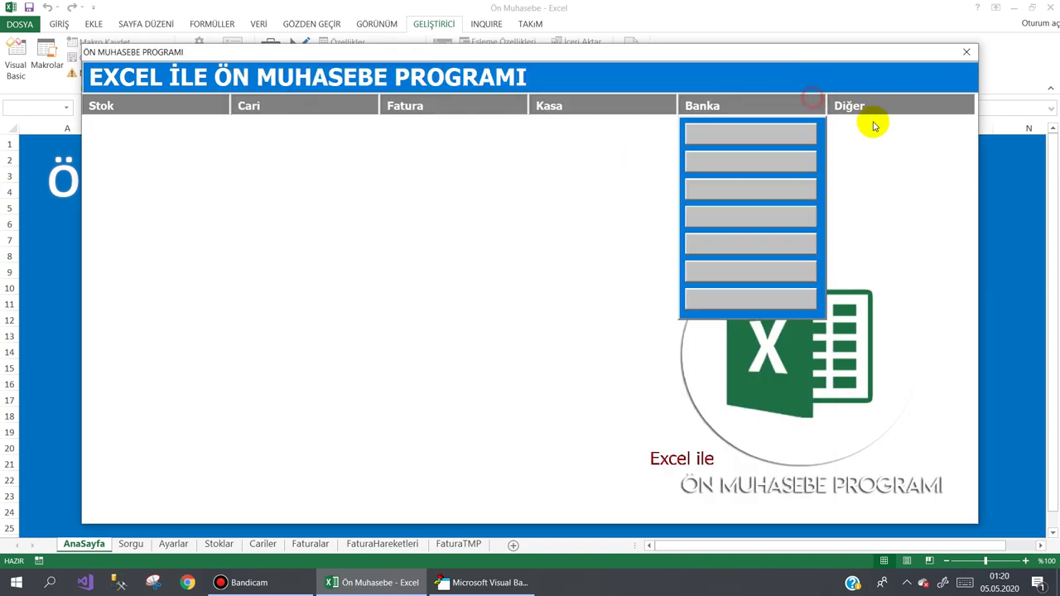
- Exit the accounting program via Diğer and return to the VBA editor
mouse_move(870, 123)
click(880, 296)
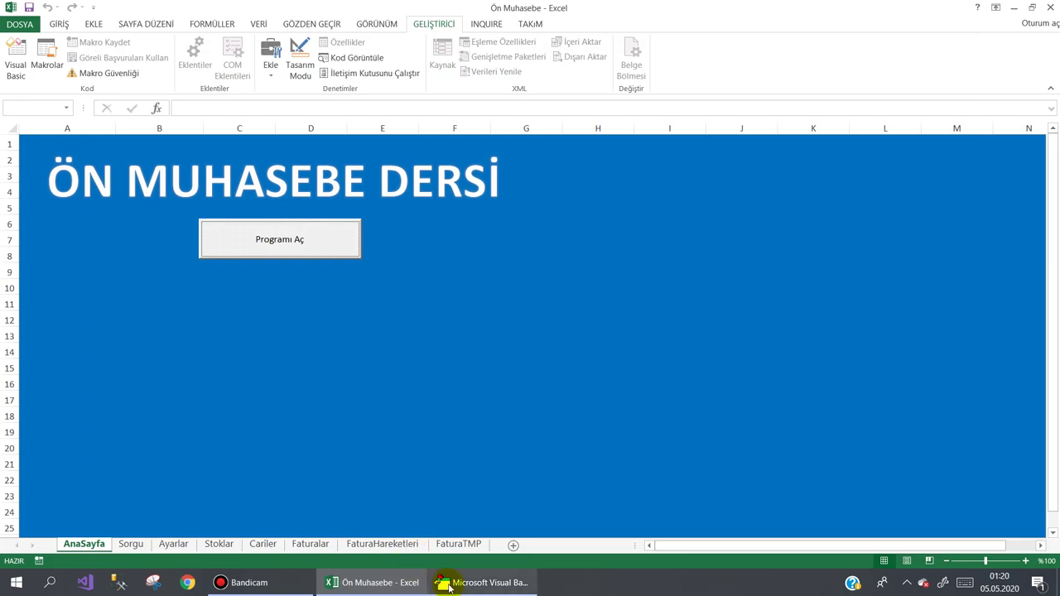
click(476, 583)
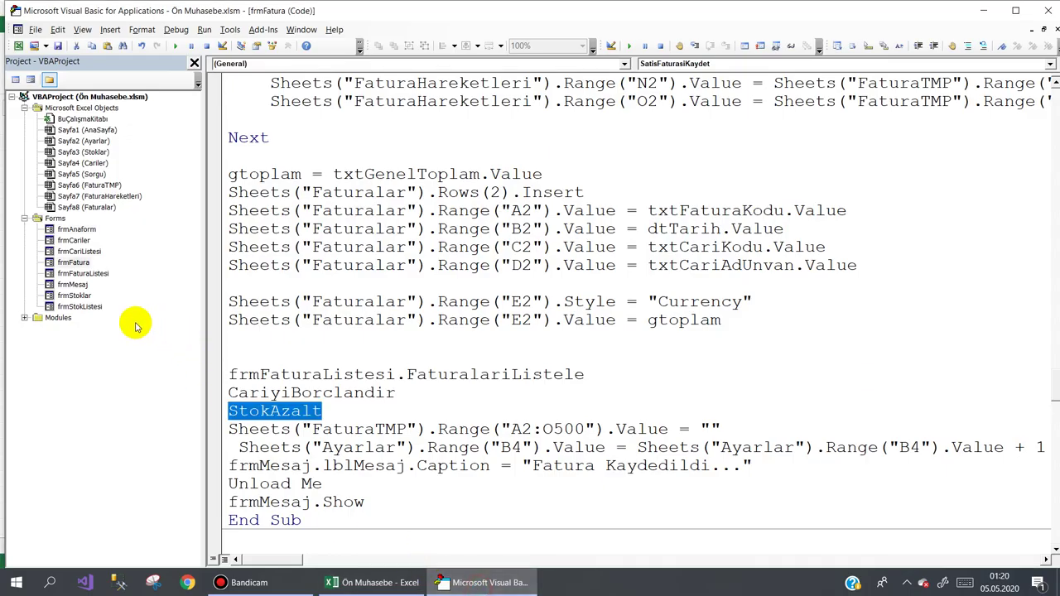
- Widen the frmStokListesi form and stretch its stock list to the right edge
double_click(78, 307)
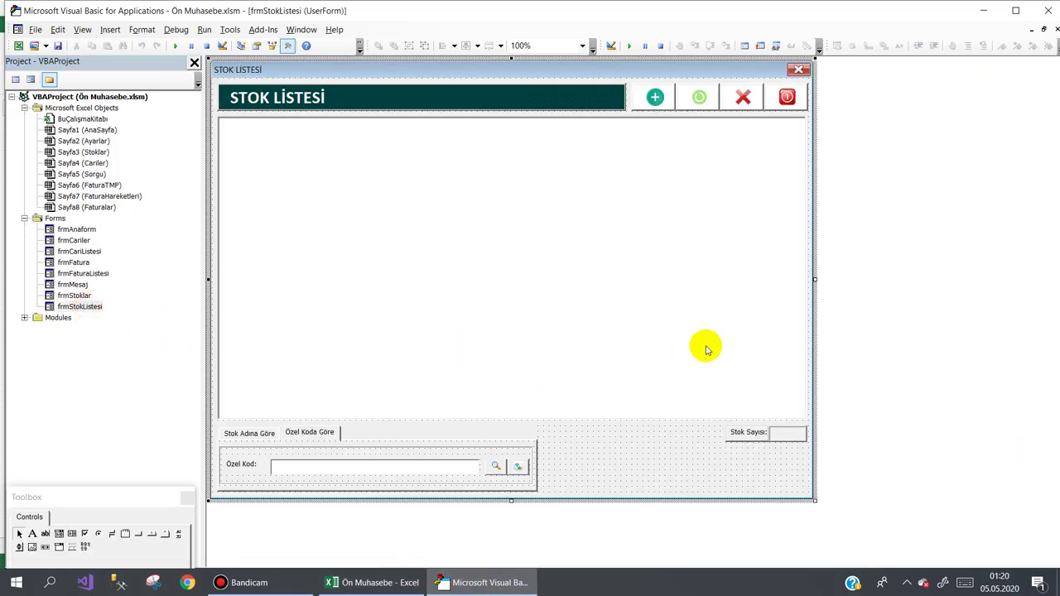
click(701, 460)
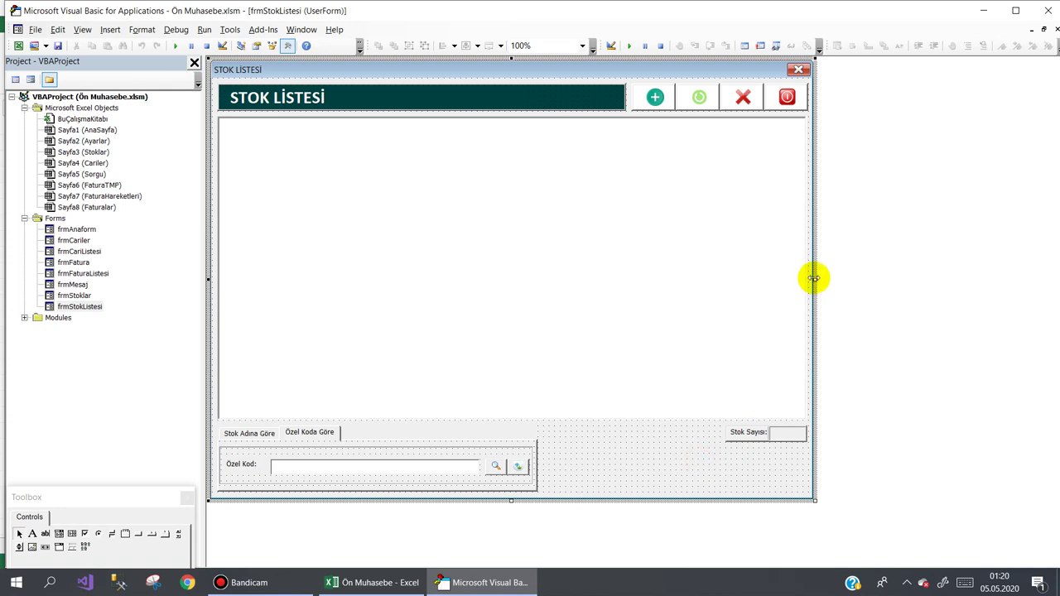
drag(814, 278, 942, 289)
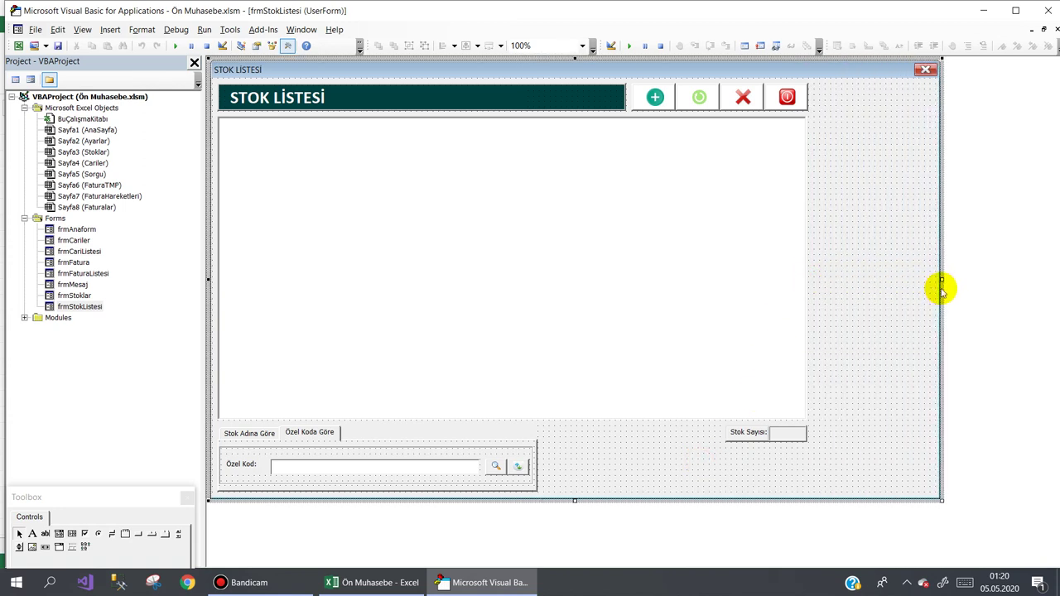
click(806, 270)
drag(809, 269, 936, 282)
mouse_move(833, 431)
mouse_down()
mouse_move(741, 441)
mouse_move(867, 437)
mouse_up()
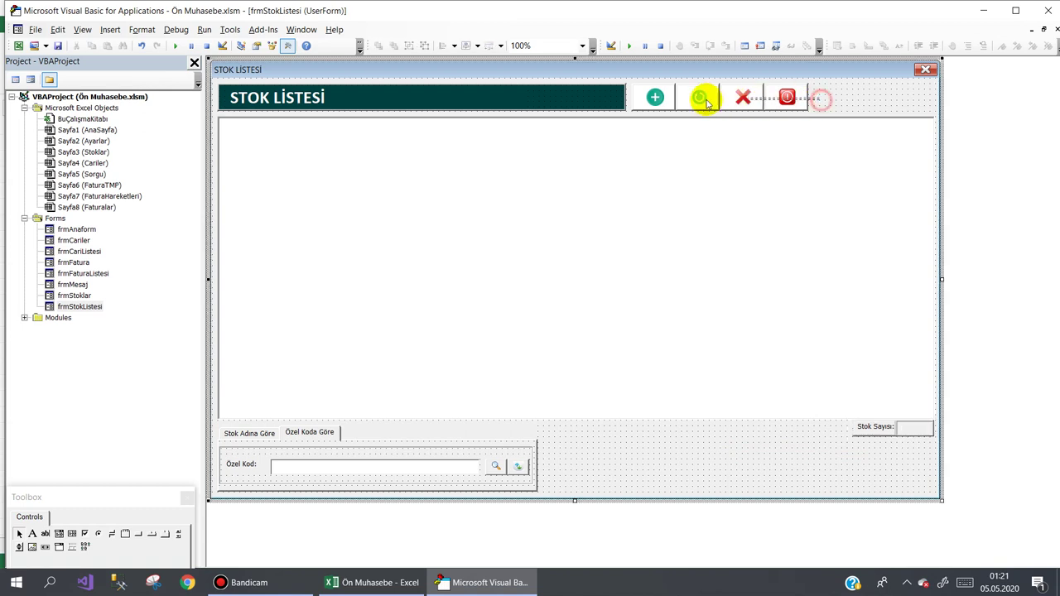
- Move the Stok Sayısı count and four buttons right and widen the STOK LİSTESİ title
mouse_move(821, 86)
mouse_down()
mouse_move(654, 97)
mouse_move(903, 97)
mouse_up()
click(621, 98)
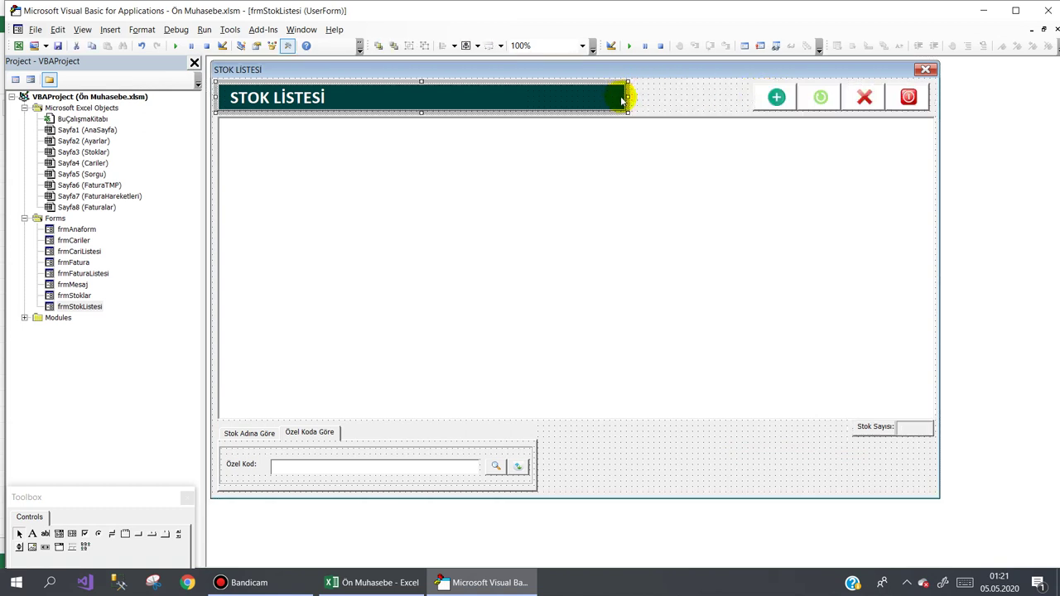
drag(639, 97, 748, 104)
click(640, 450)
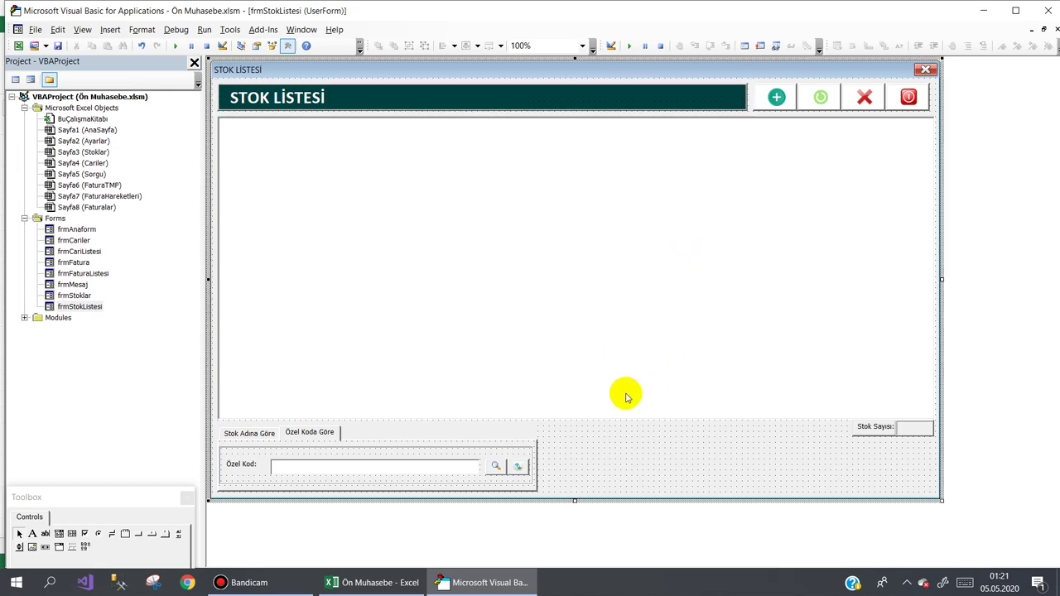
- In frmStokListesi code, set ColumnCount to 10 and add 80-wide column widths
key(F7)
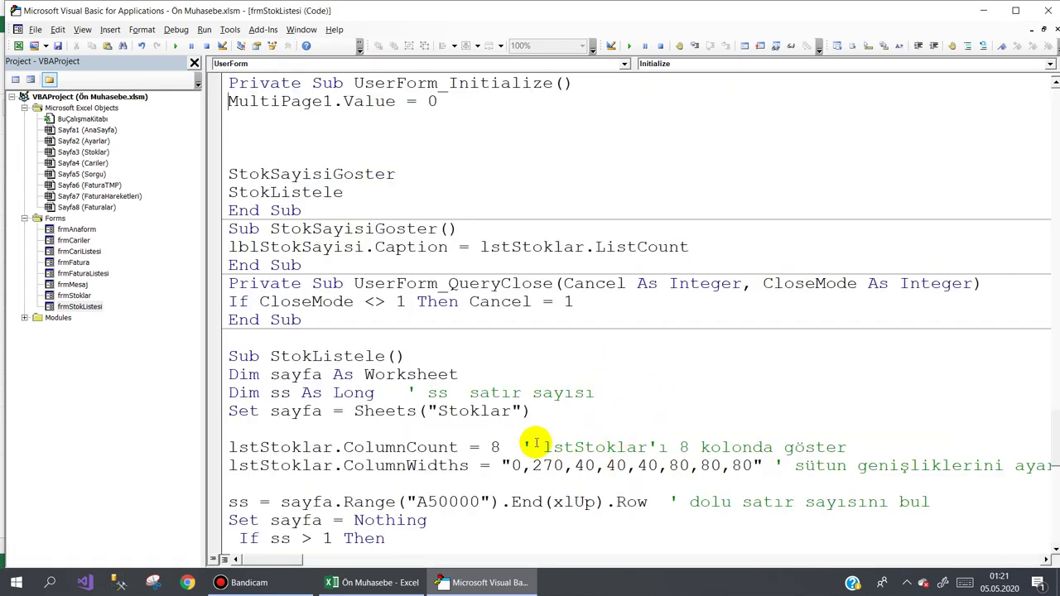
scroll(536, 445, down, 1)
scroll(534, 443, down, 1)
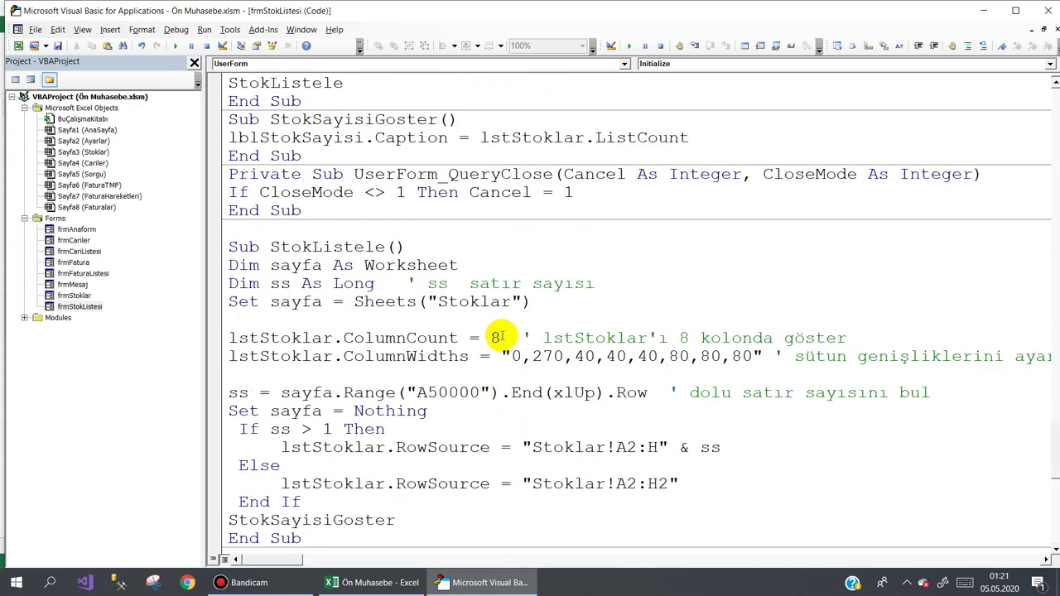
text(10)
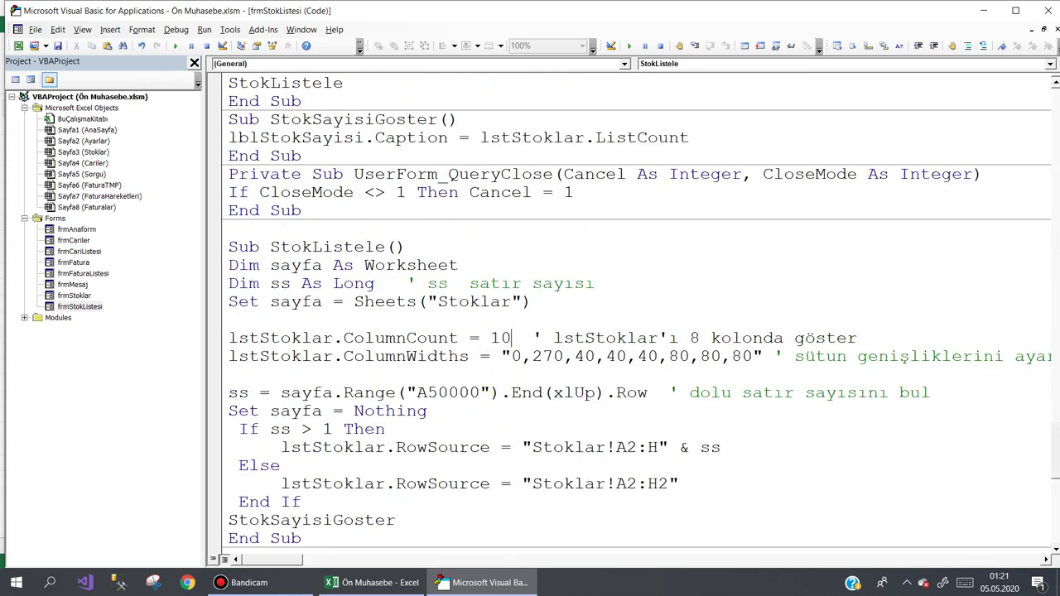
click(760, 356)
text(,80,80)
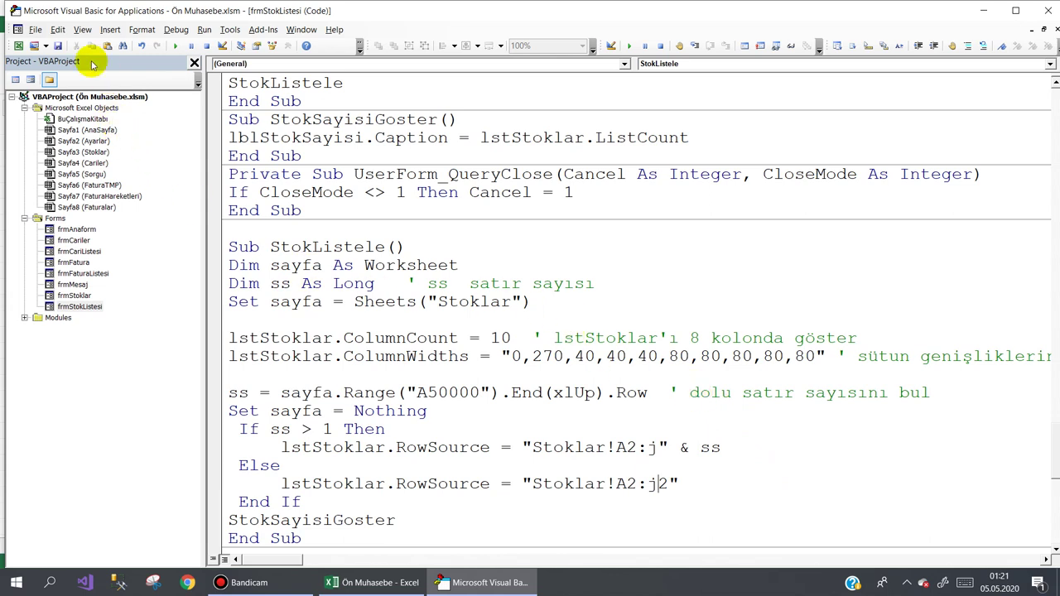
- Test the program's Stok Listesi to confirm the new columns appear
click(379, 582)
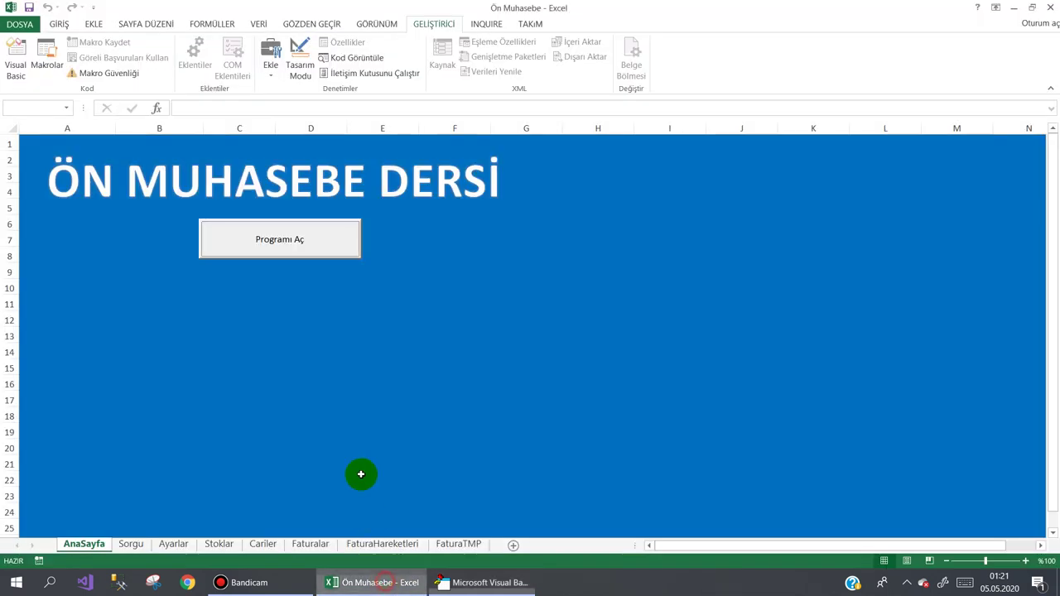
click(268, 240)
mouse_move(101, 105)
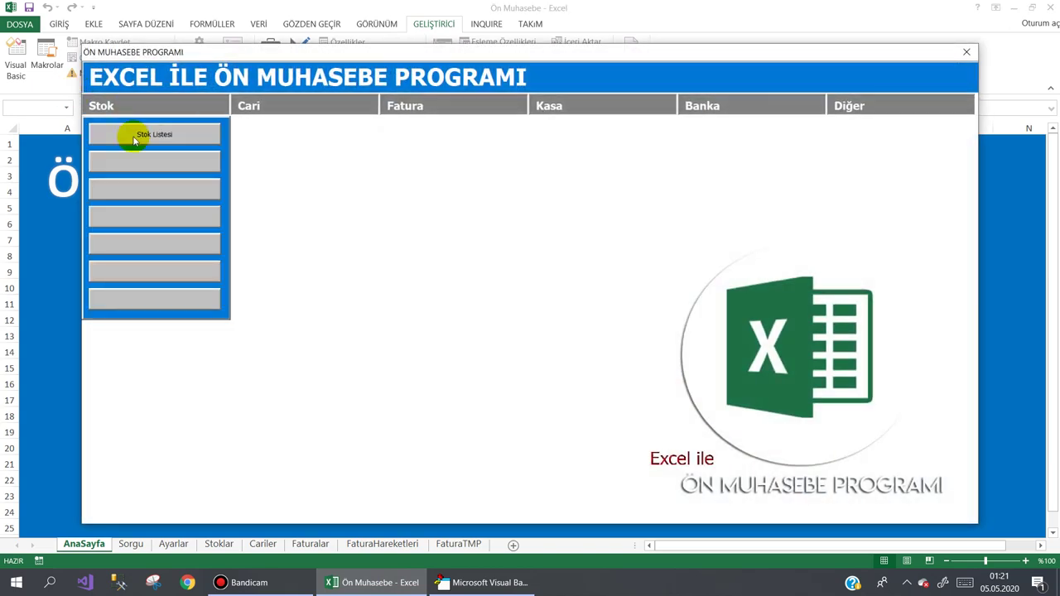
click(134, 135)
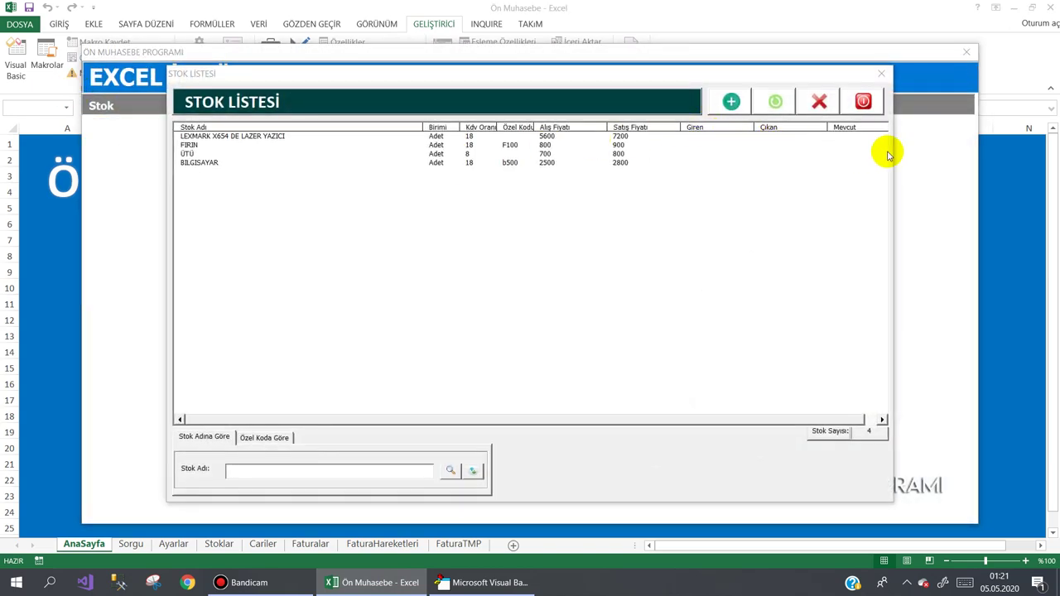
click(863, 101)
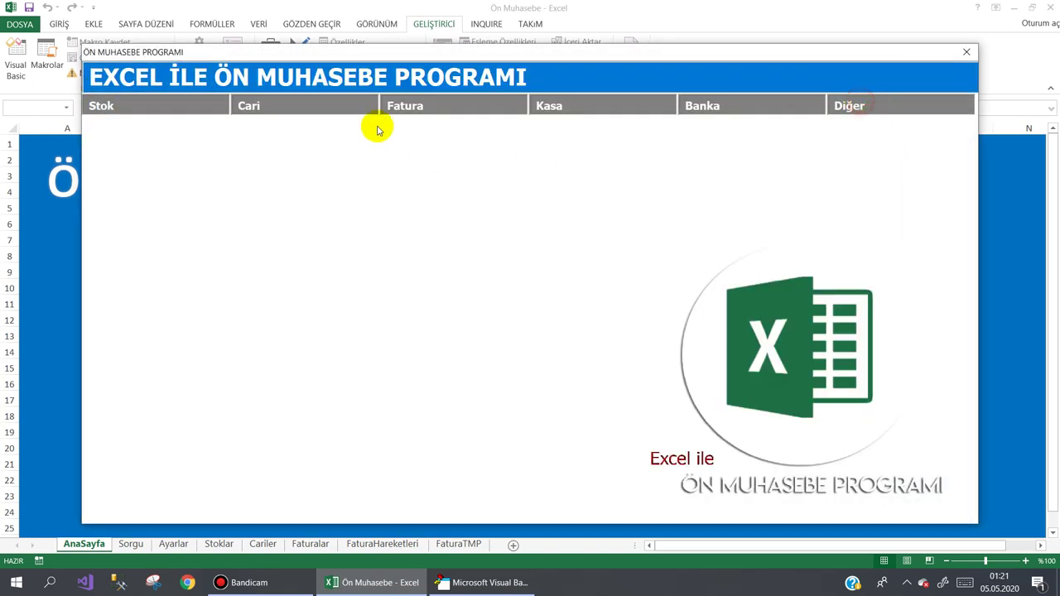
- Save a 20,650 TL purchase invoice for 7 BILGISAYAR to a chosen customer
mouse_move(390, 105)
click(422, 137)
click(651, 440)
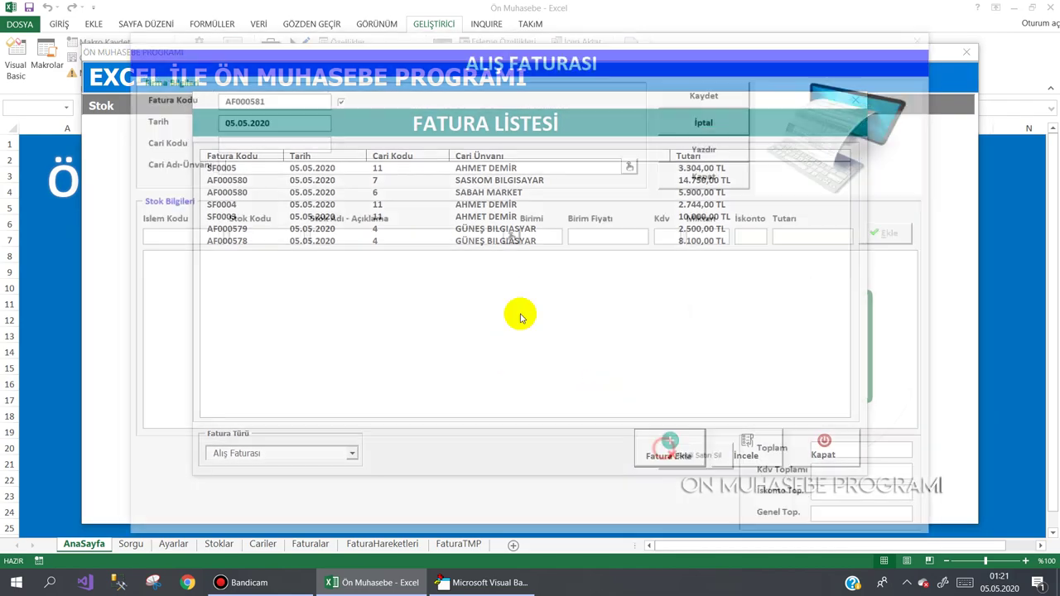
click(632, 167)
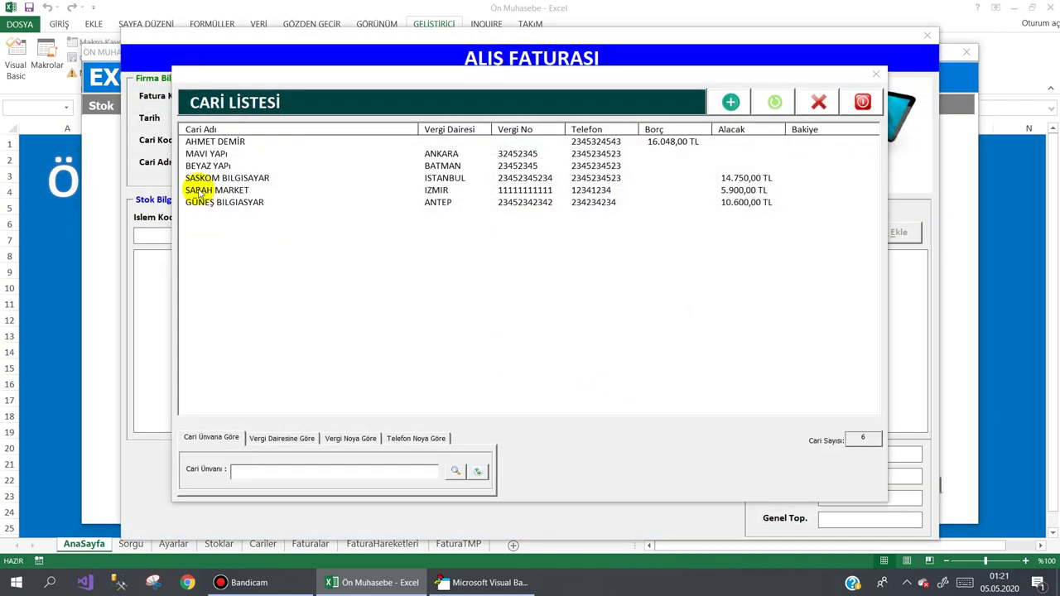
double_click(199, 190)
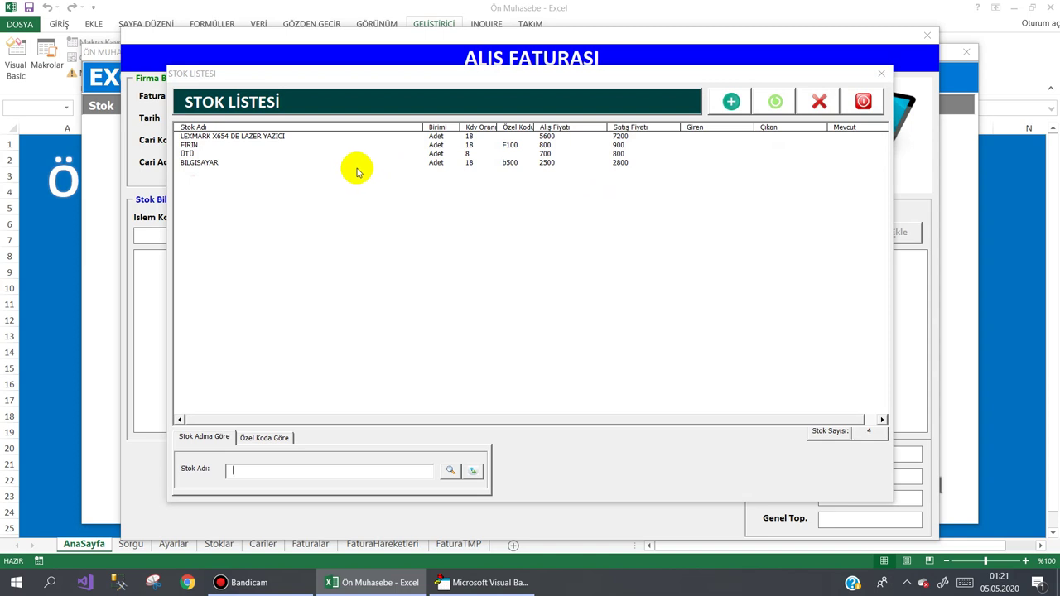
double_click(356, 164)
text(7)
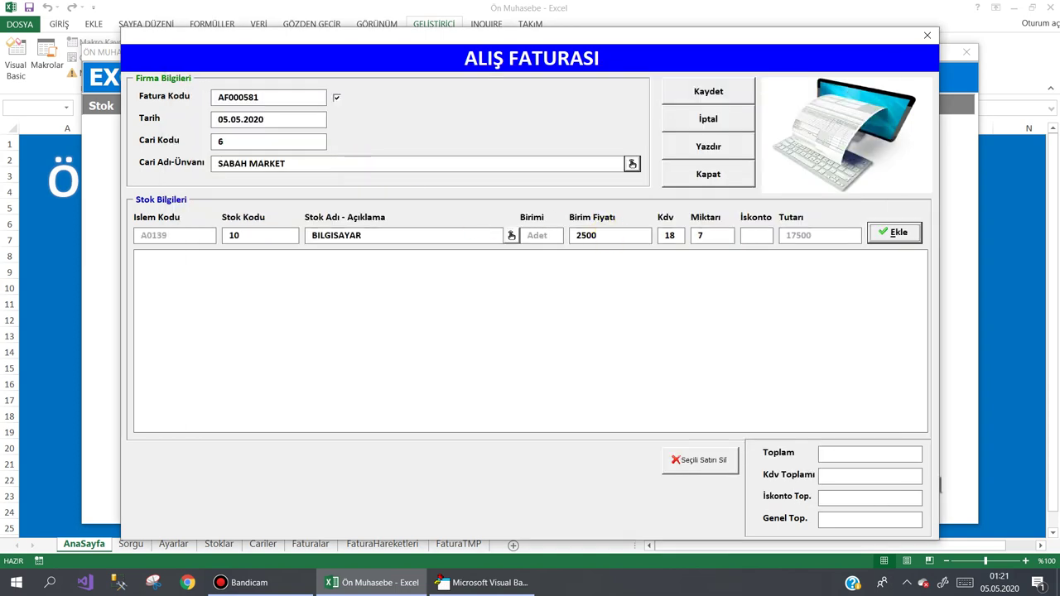
key(Return)
click(686, 91)
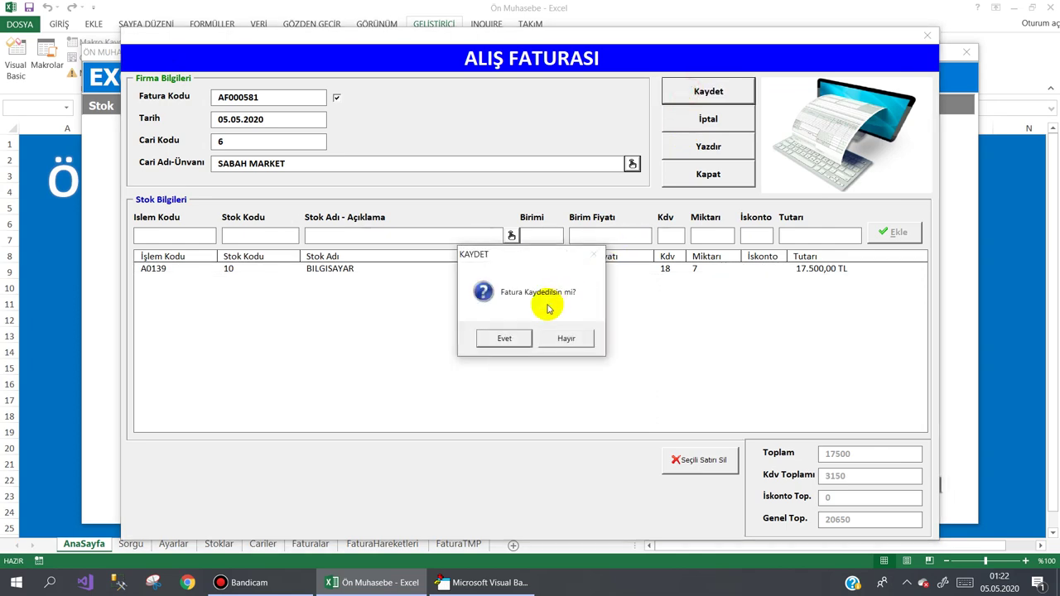
click(505, 341)
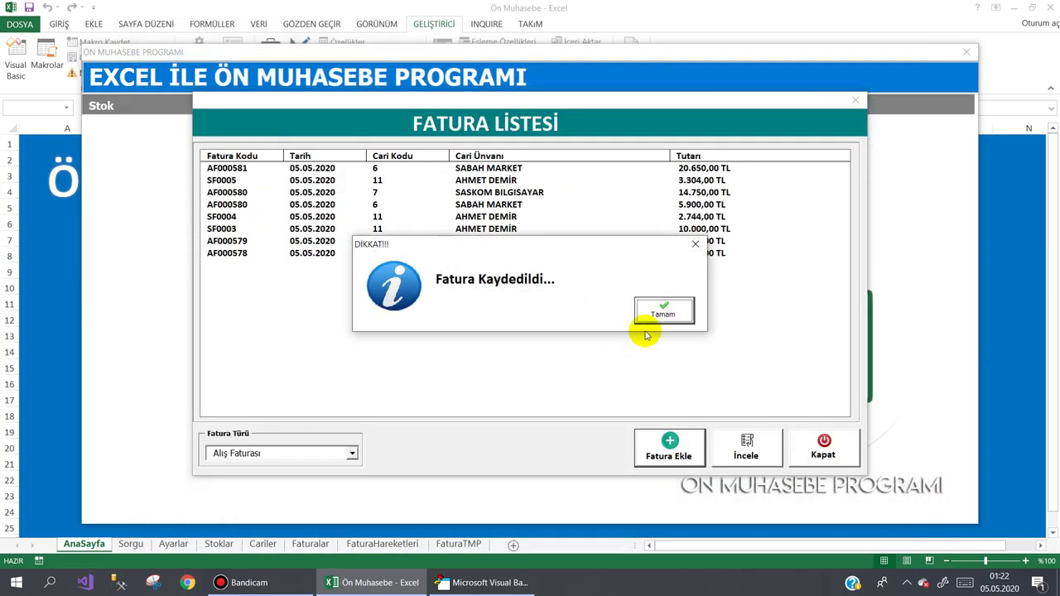
click(658, 308)
click(838, 453)
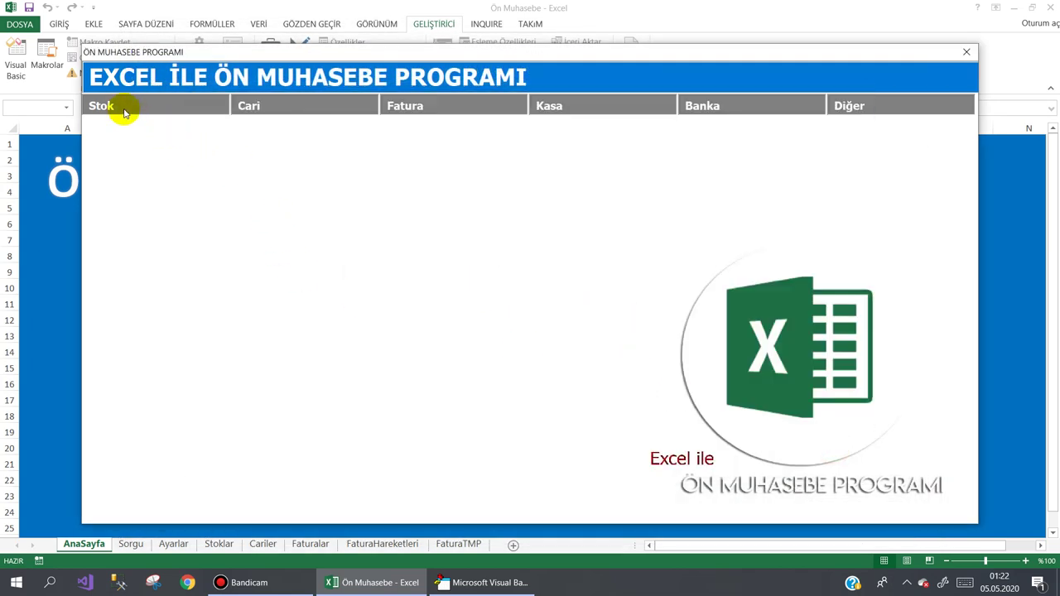
- Confirm BILGISAYAR shows 7 Giren and 7 Mevcut in Stok Listesi, then close it
mouse_move(124, 107)
click(106, 141)
click(686, 162)
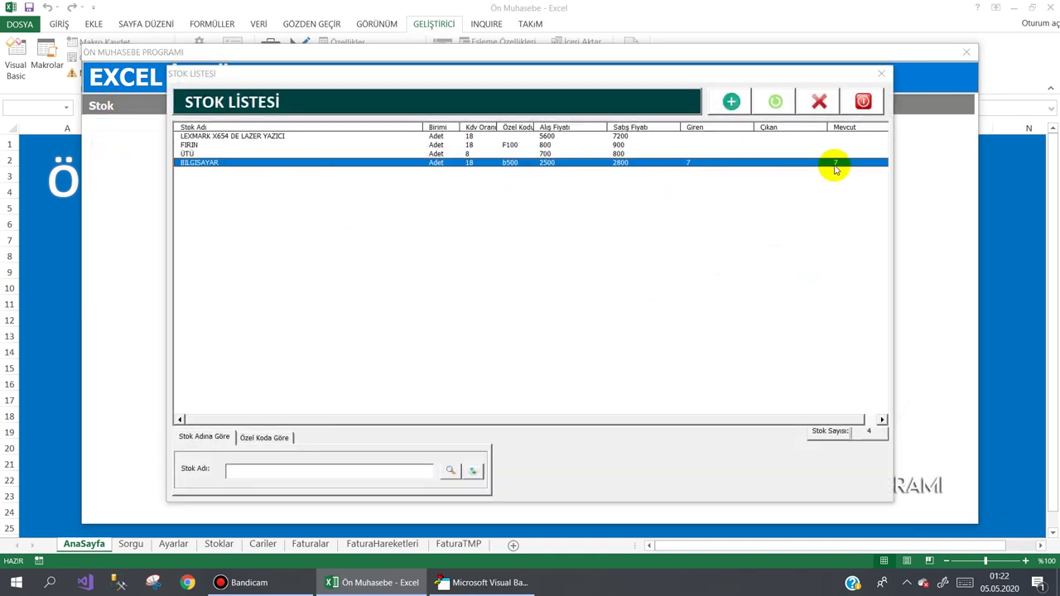
click(860, 103)
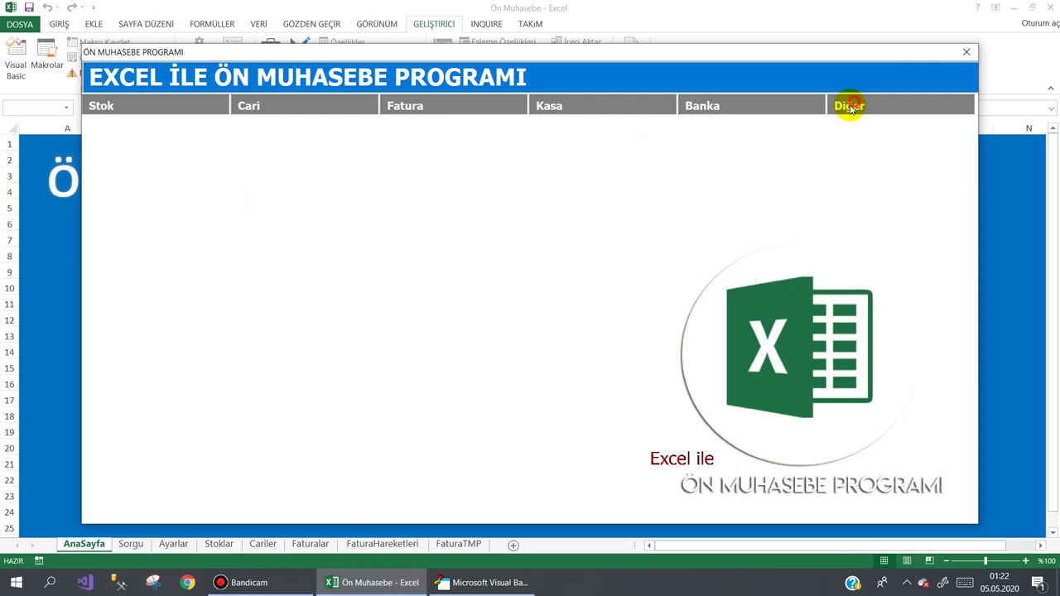
- Switch the invoice list to Satış Faturası and start a new sales invoice
click(416, 132)
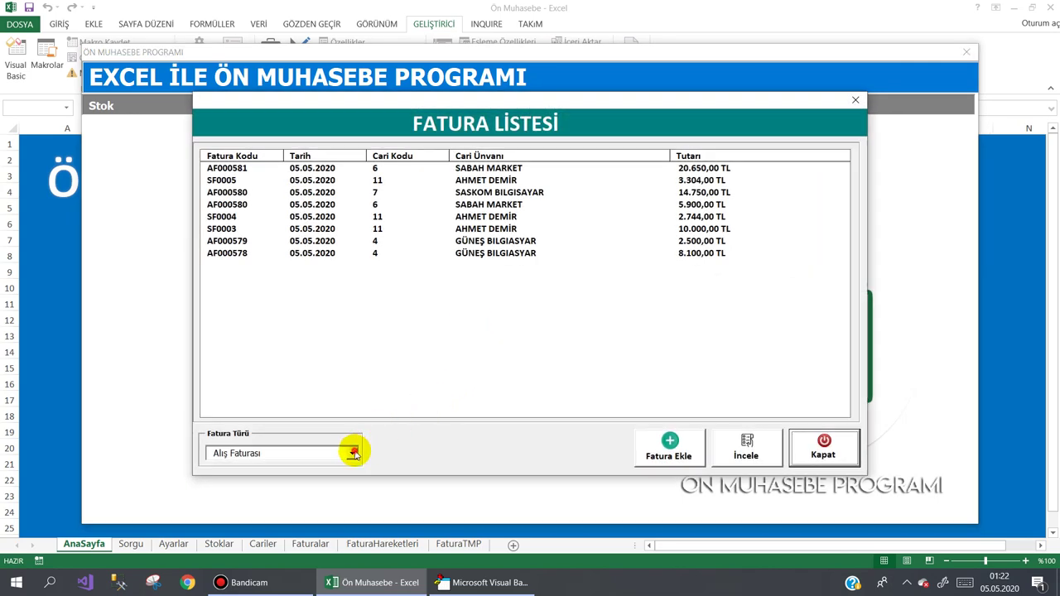
click(352, 453)
click(322, 481)
click(259, 584)
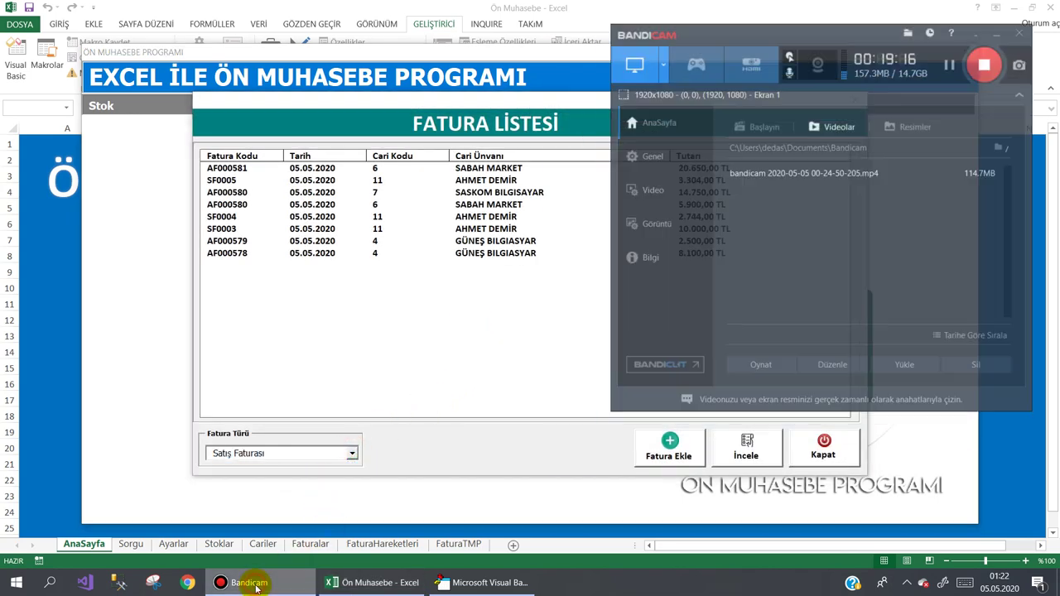
click(260, 583)
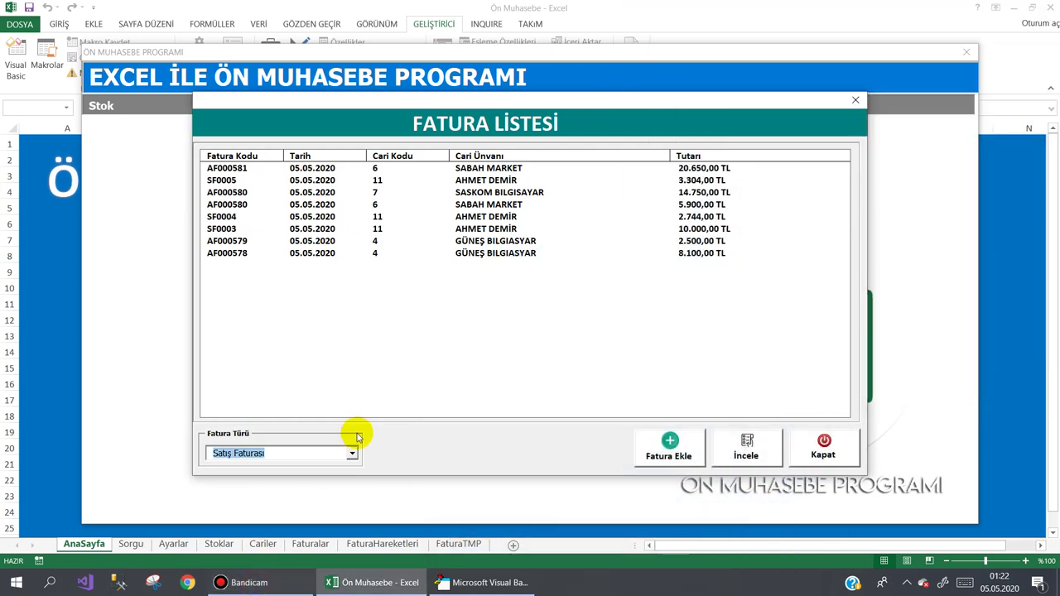
click(688, 456)
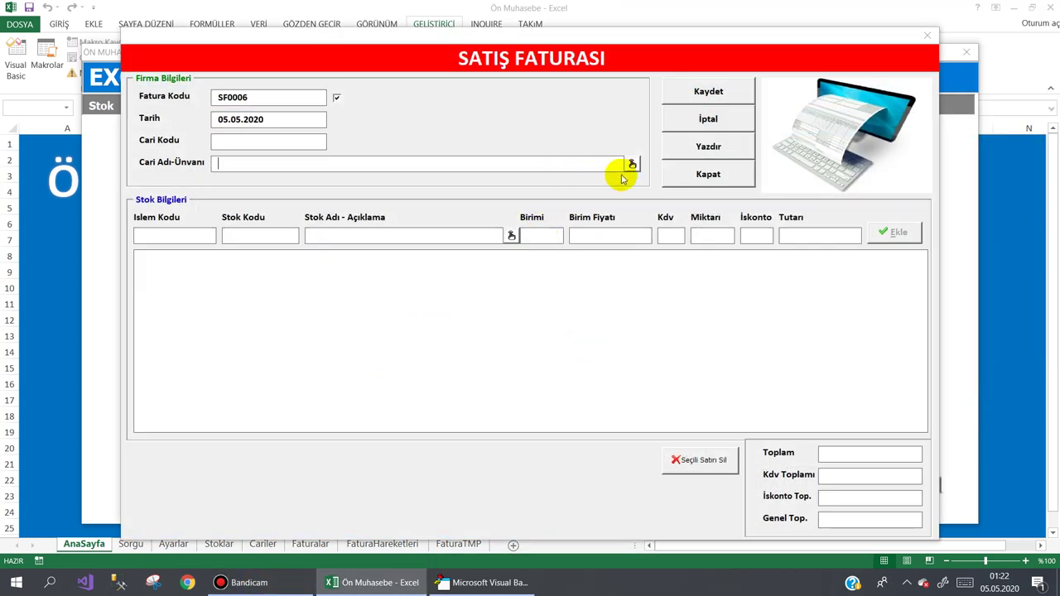
- Add a new customer (ID 12) and select it for the invoice
click(634, 165)
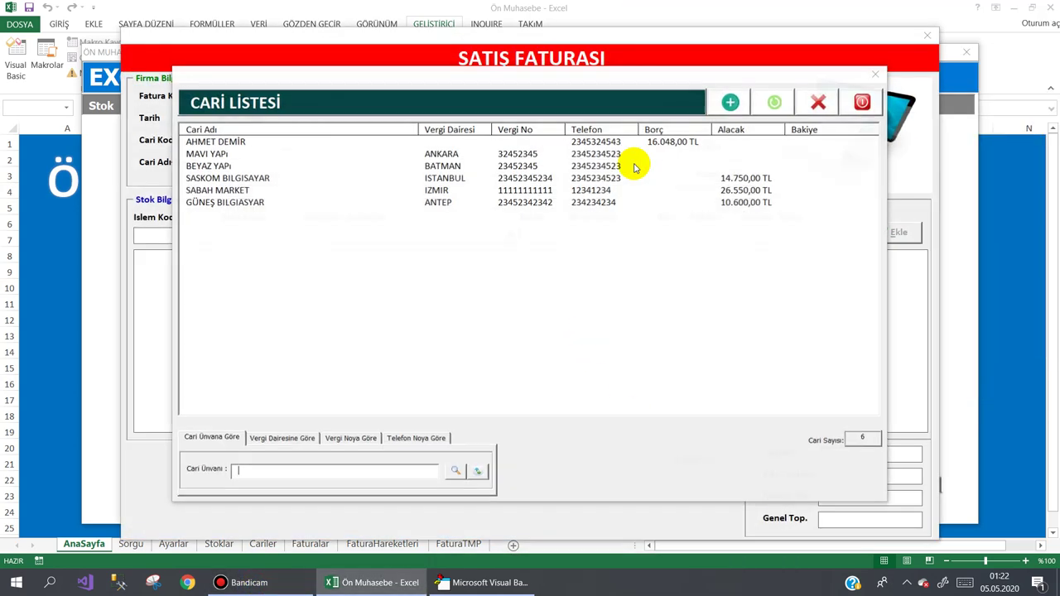
click(732, 103)
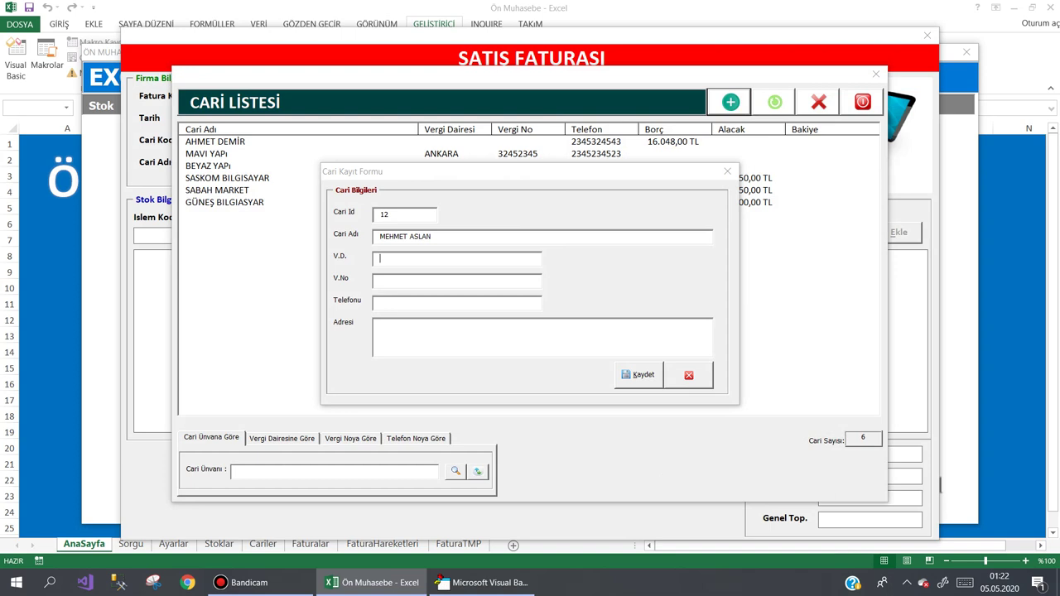
key(Return)
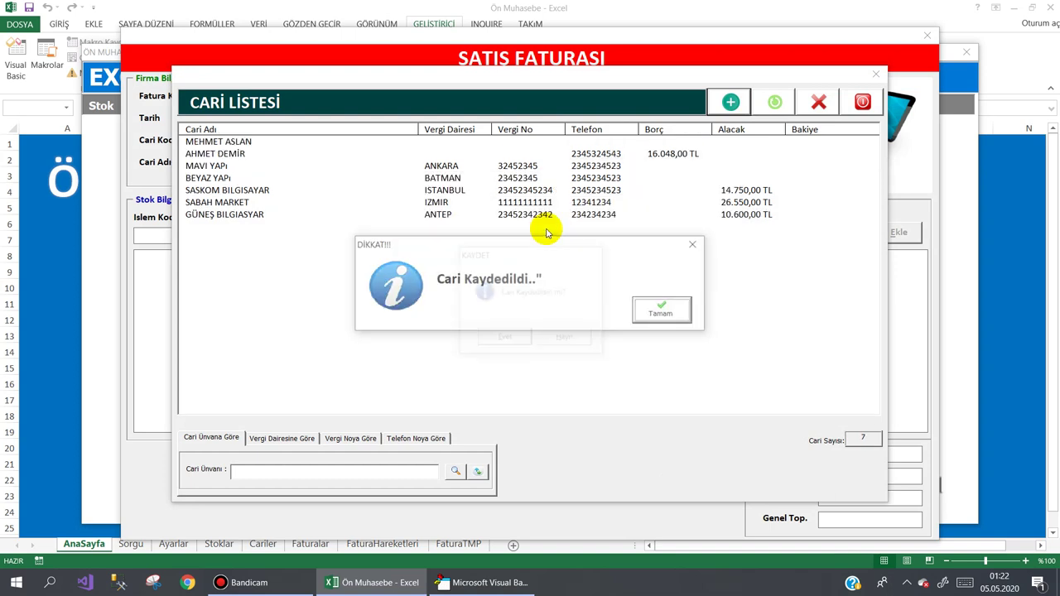
key(Return)
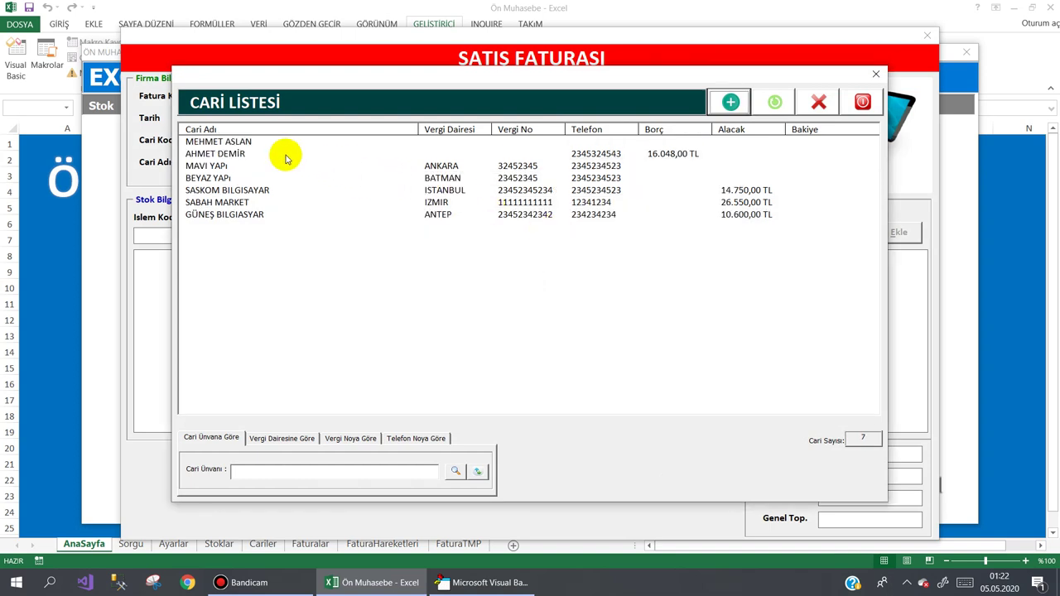
double_click(265, 141)
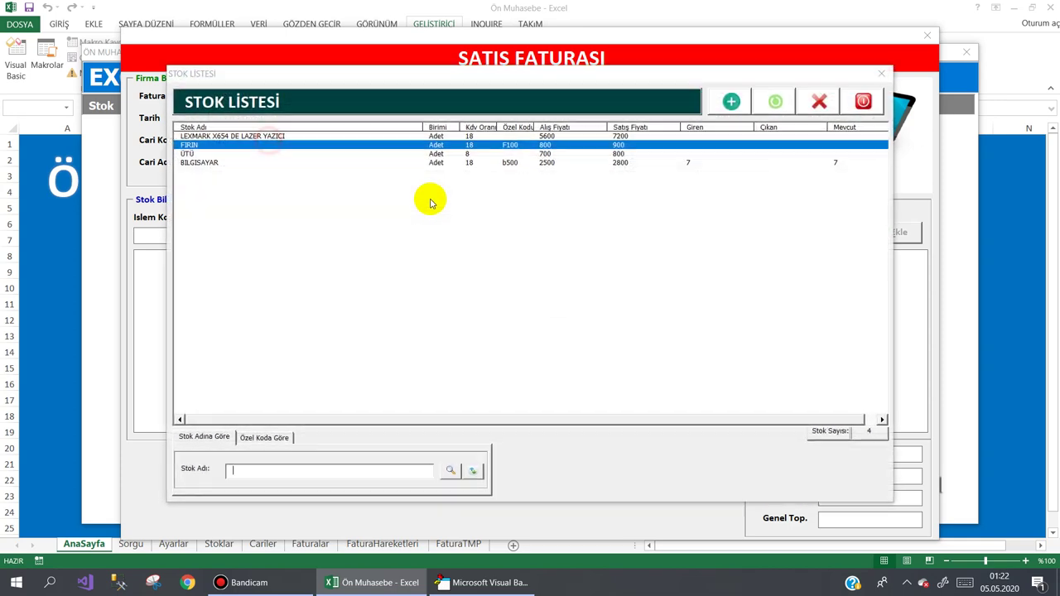
- Add 2 BILGISAYAR at 2800 and save invoice SF0006 totalling 6608
double_click(285, 163)
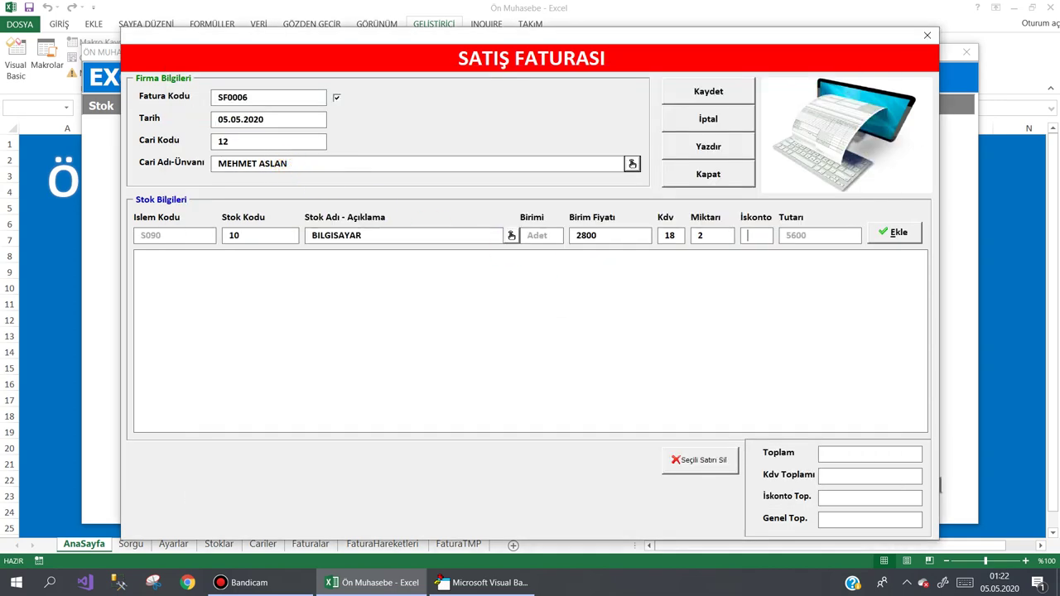
key(Return)
click(704, 92)
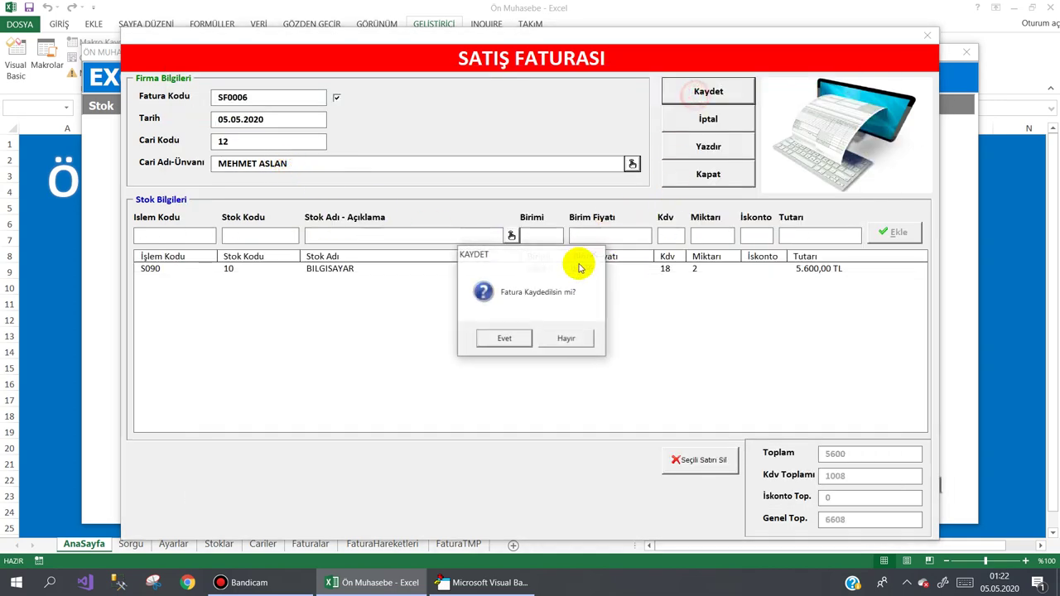
click(515, 336)
click(658, 314)
- Confirm BILGISAYAR shows 2 Çıkan and 5 Mevcut in Stok Listesi
click(820, 430)
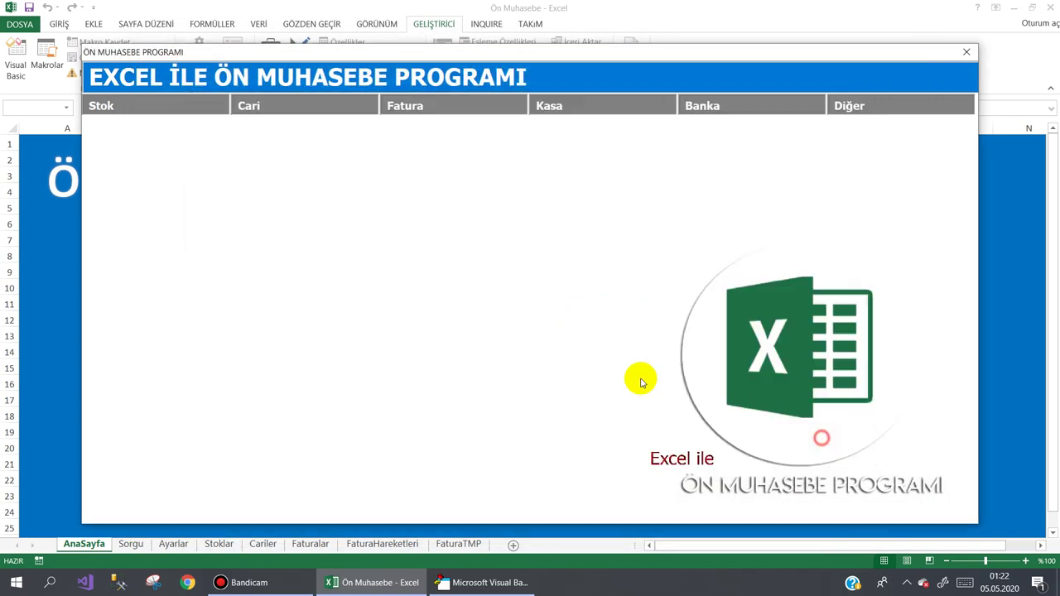
click(151, 106)
click(131, 134)
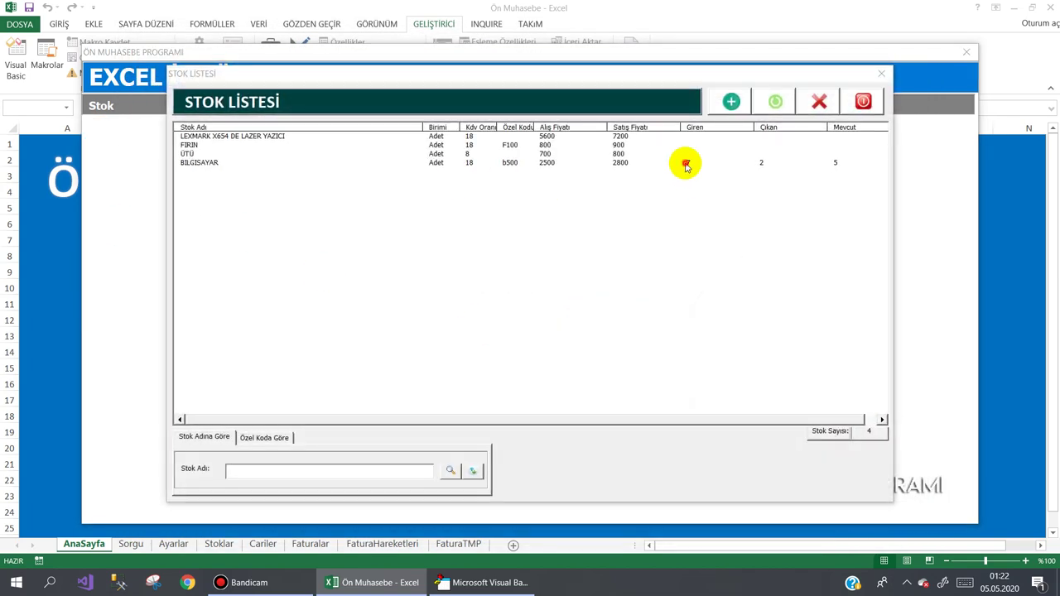
click(686, 166)
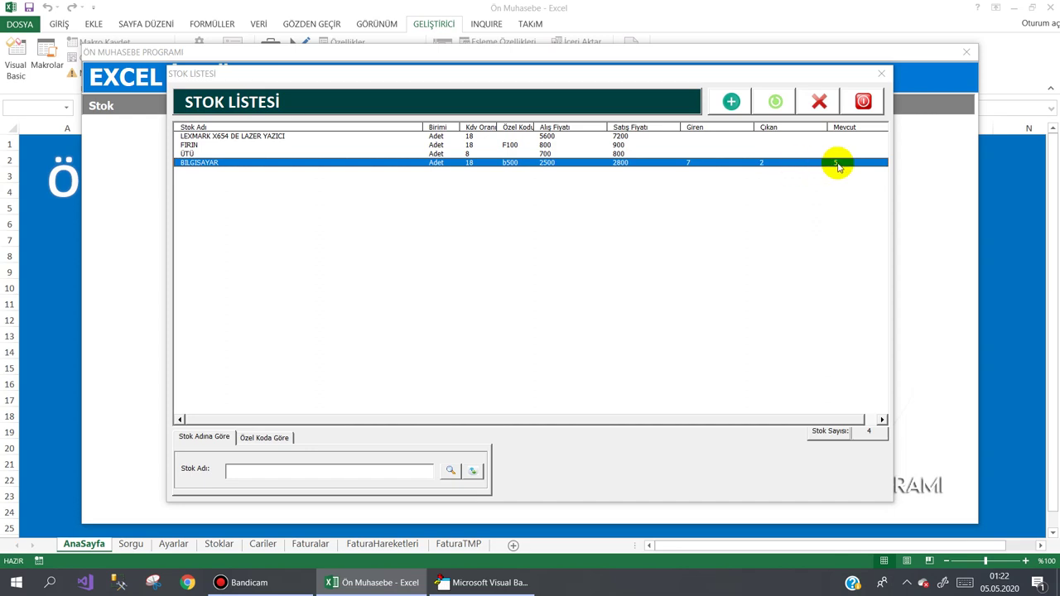
click(865, 101)
- Confirm the new customer owes 6.608,00 TL in Cari Listesi
mouse_move(241, 105)
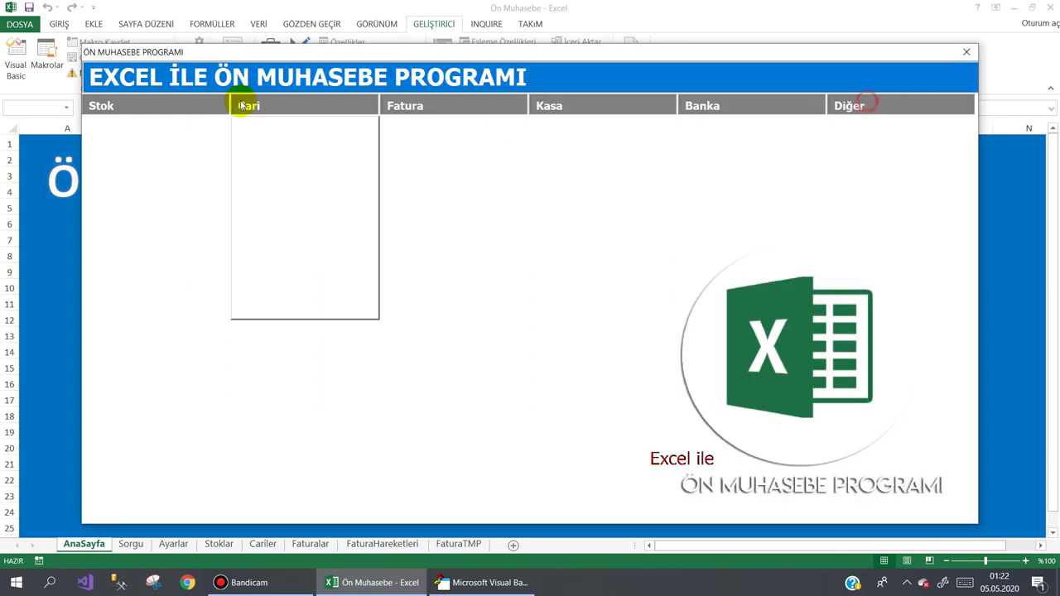
click(284, 137)
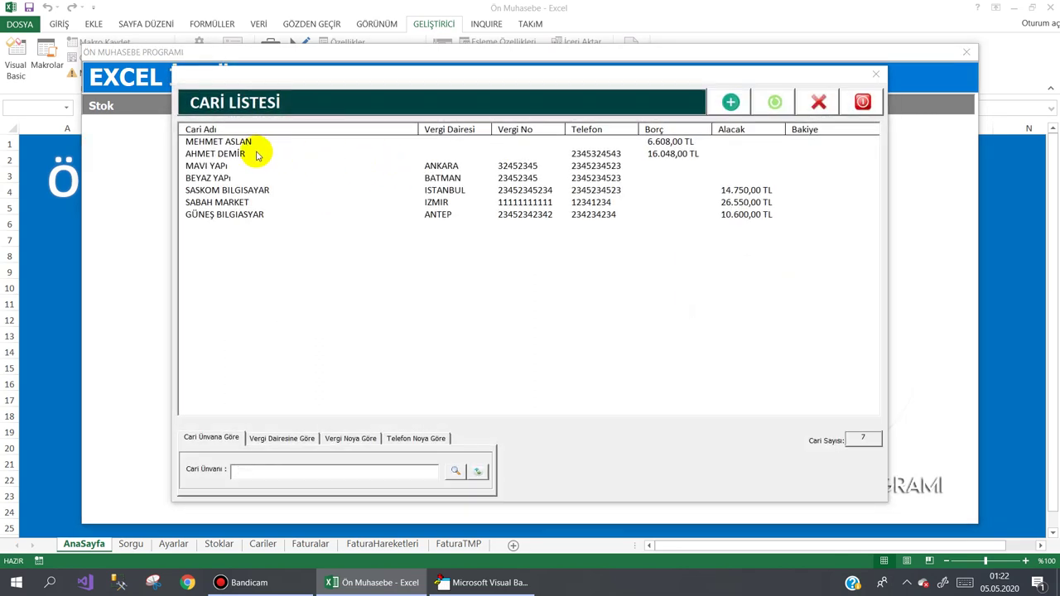
click(240, 142)
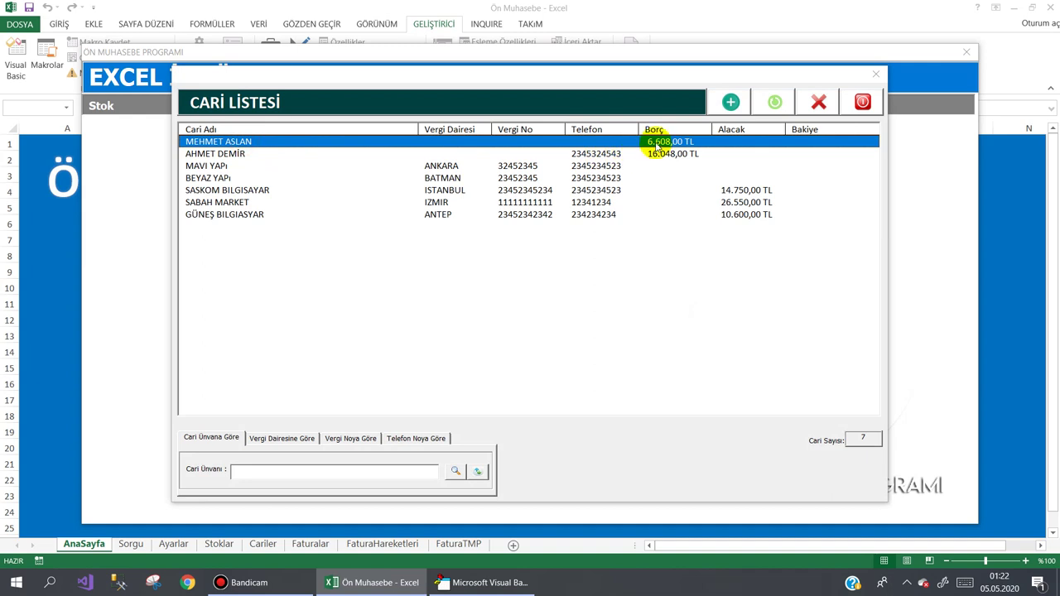
click(862, 101)
- Close the accounting program and return to the VBA editor
mouse_move(840, 114)
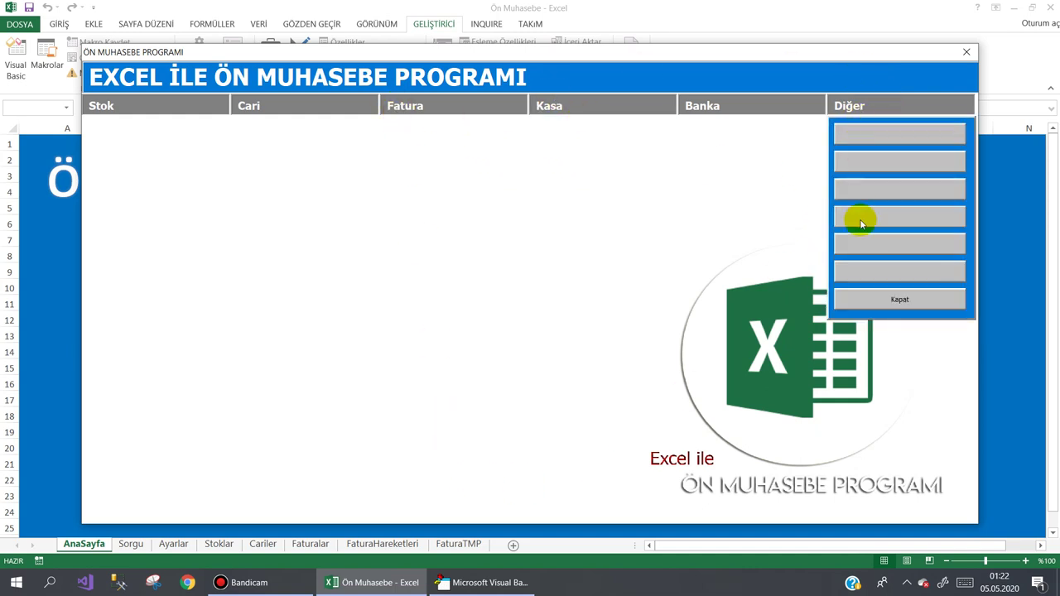
click(869, 300)
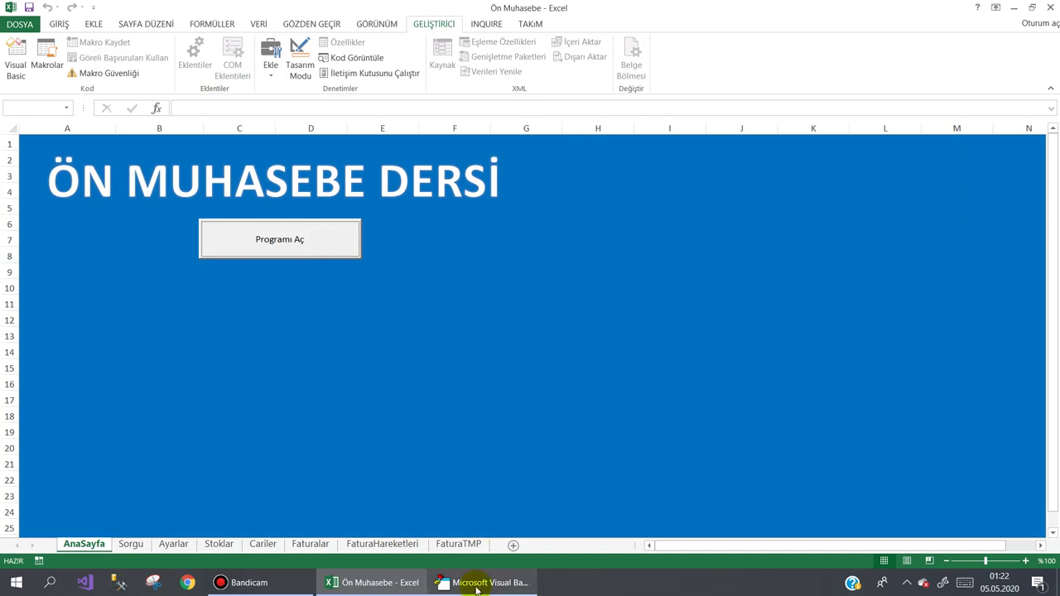
click(485, 582)
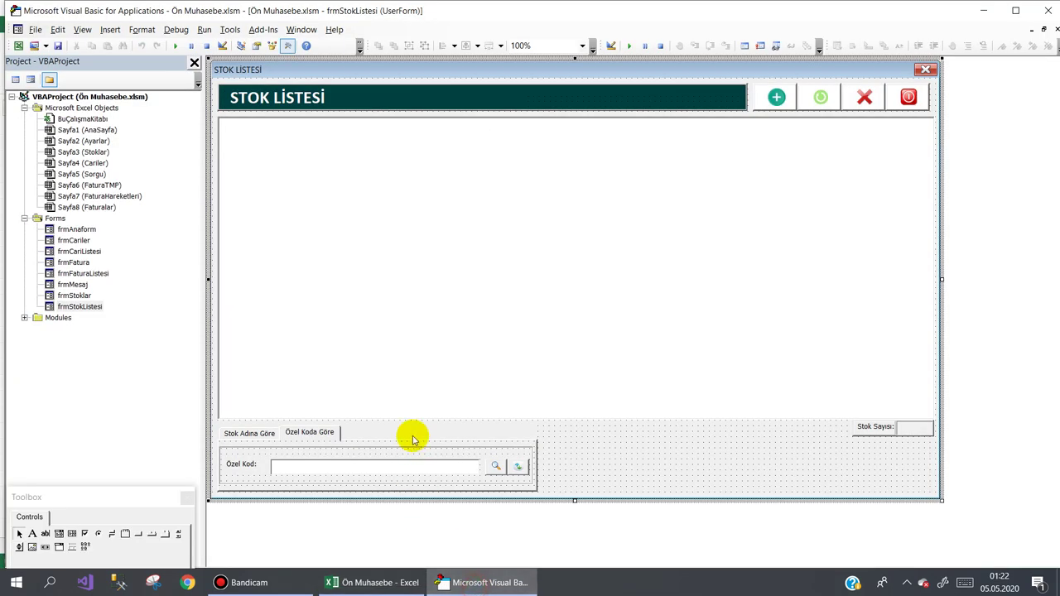
- Open frmFatura's code, scroll to the StokArttir routine and widen the code area to show full lines
double_click(77, 264)
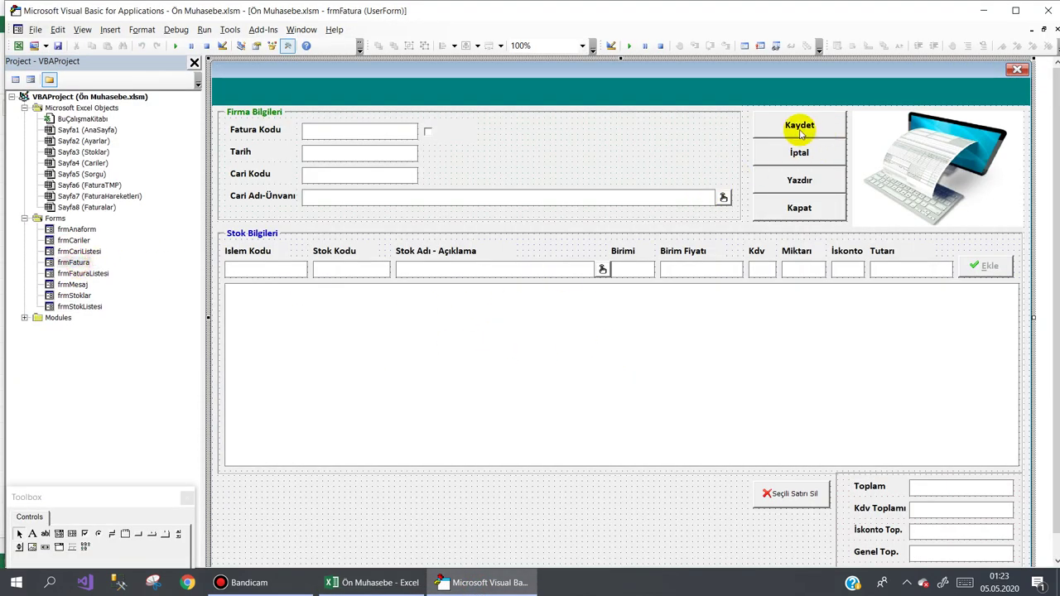
double_click(977, 265)
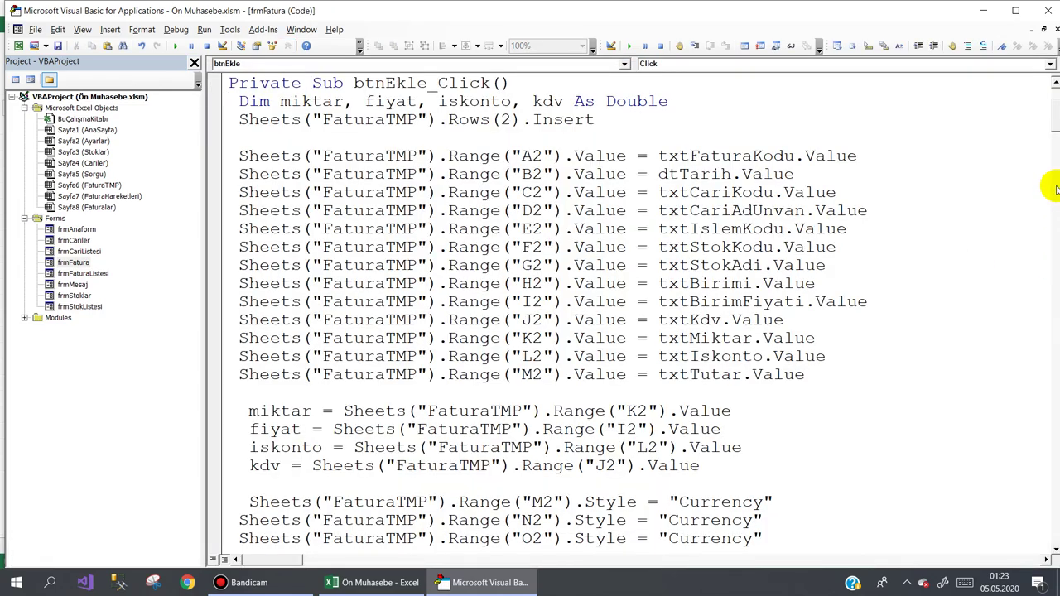
drag(1056, 124, 1054, 244)
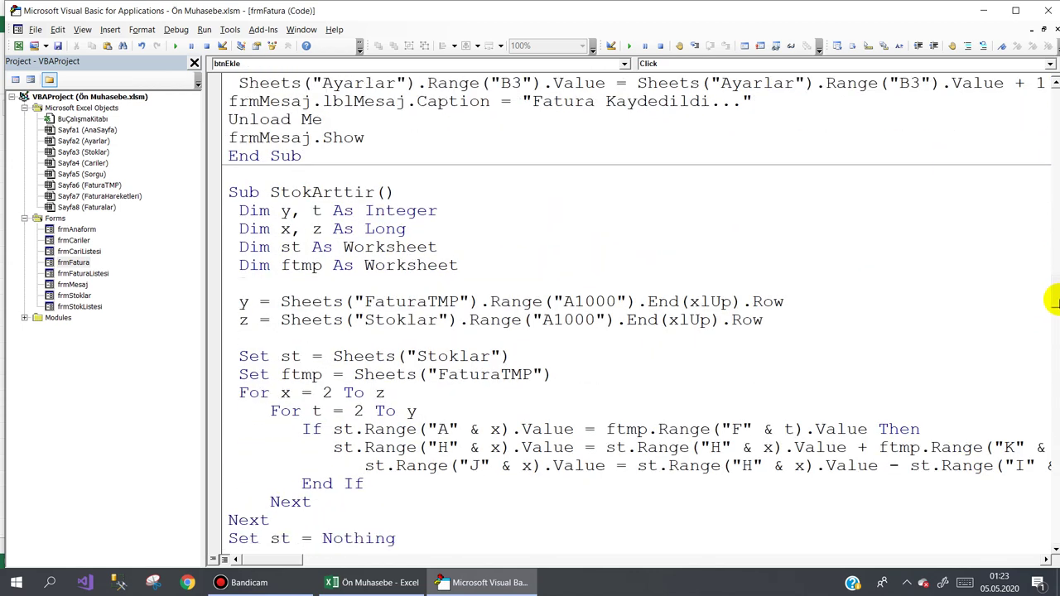
drag(1054, 244, 1054, 310)
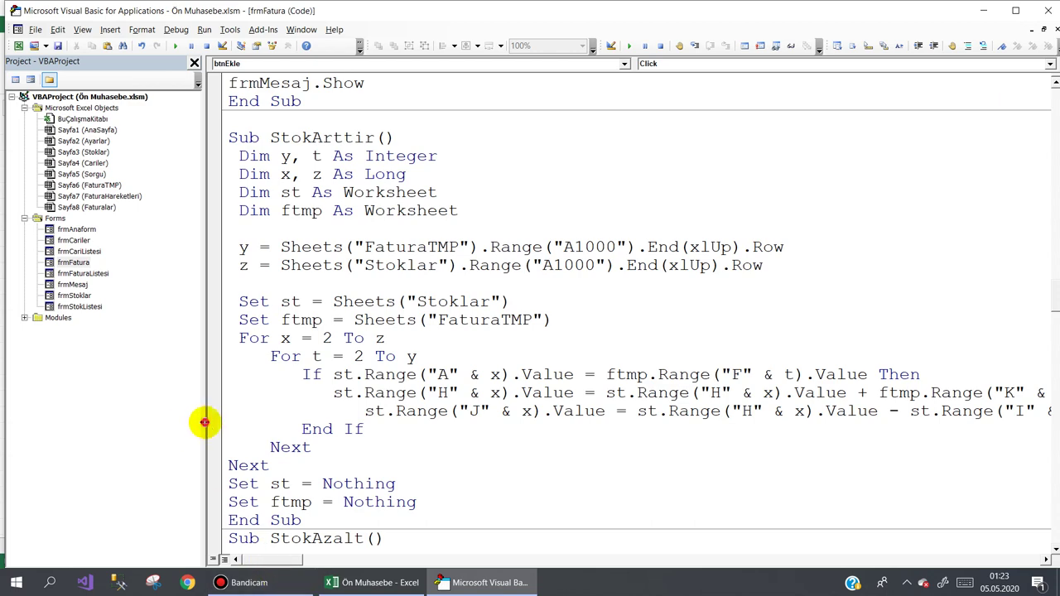
drag(204, 422, 66, 420)
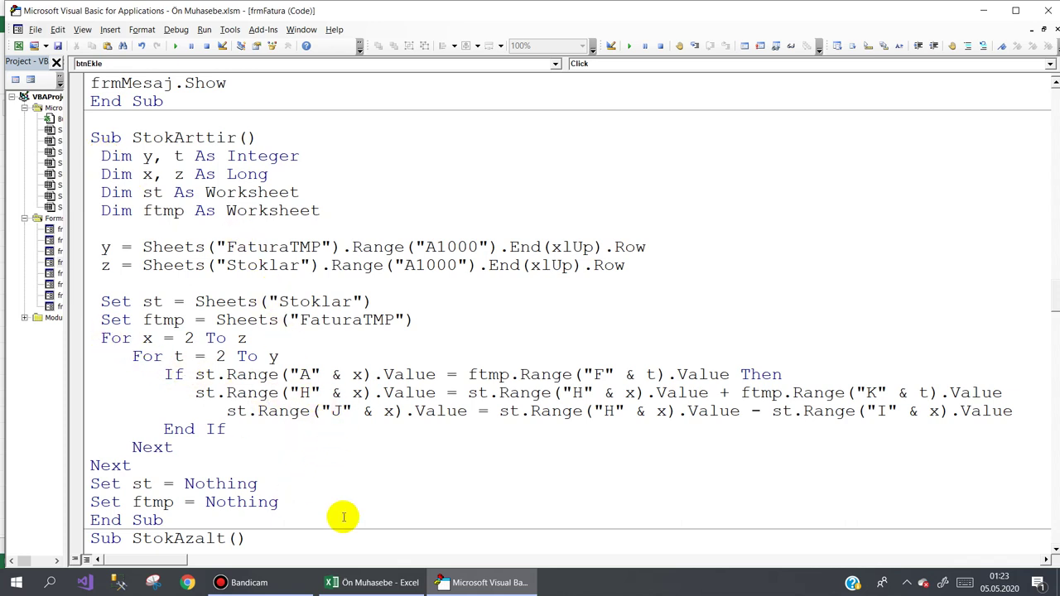
- Look over the Sorgu and Stoklar sheets, selecting cell A2 of the stock table
click(400, 583)
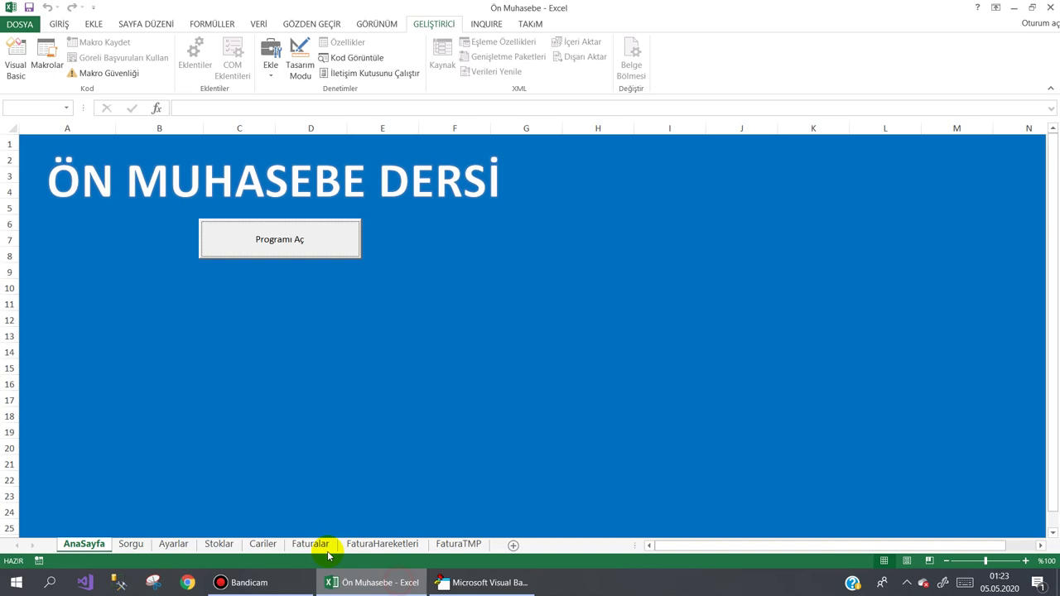
click(133, 544)
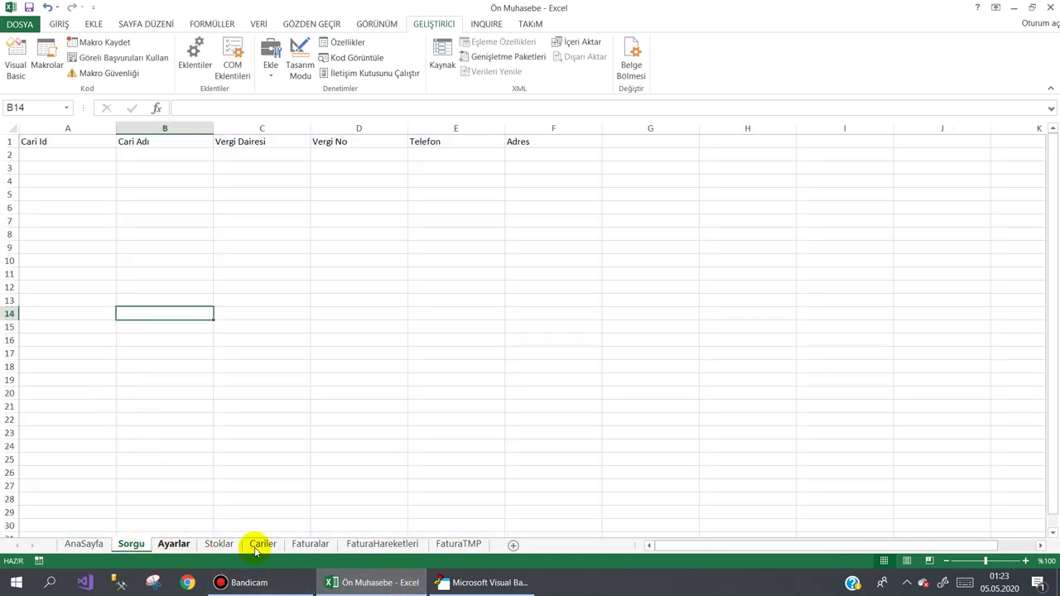
click(219, 545)
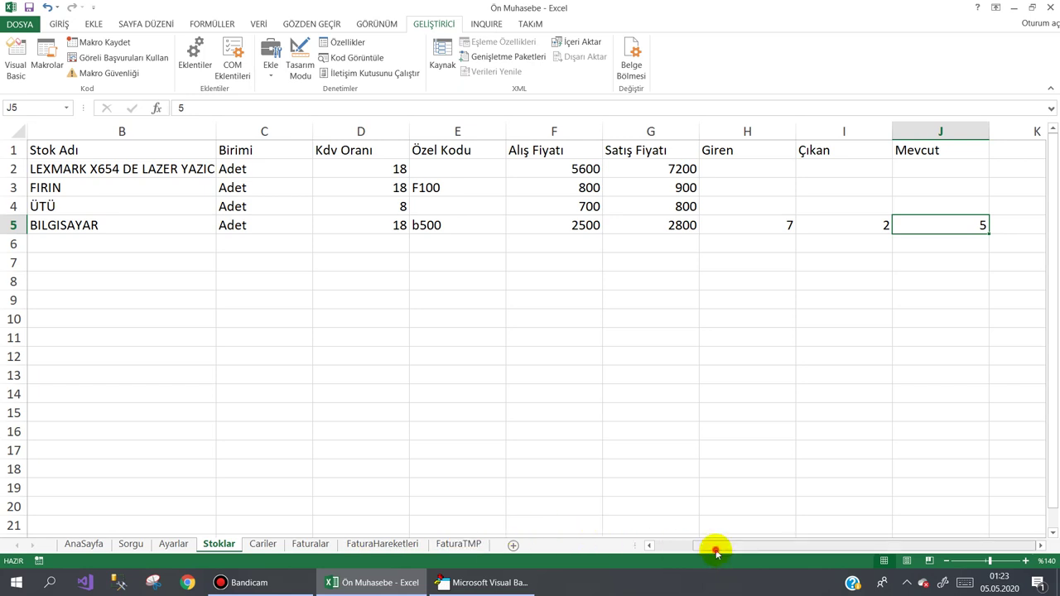
drag(715, 547, 596, 538)
click(106, 169)
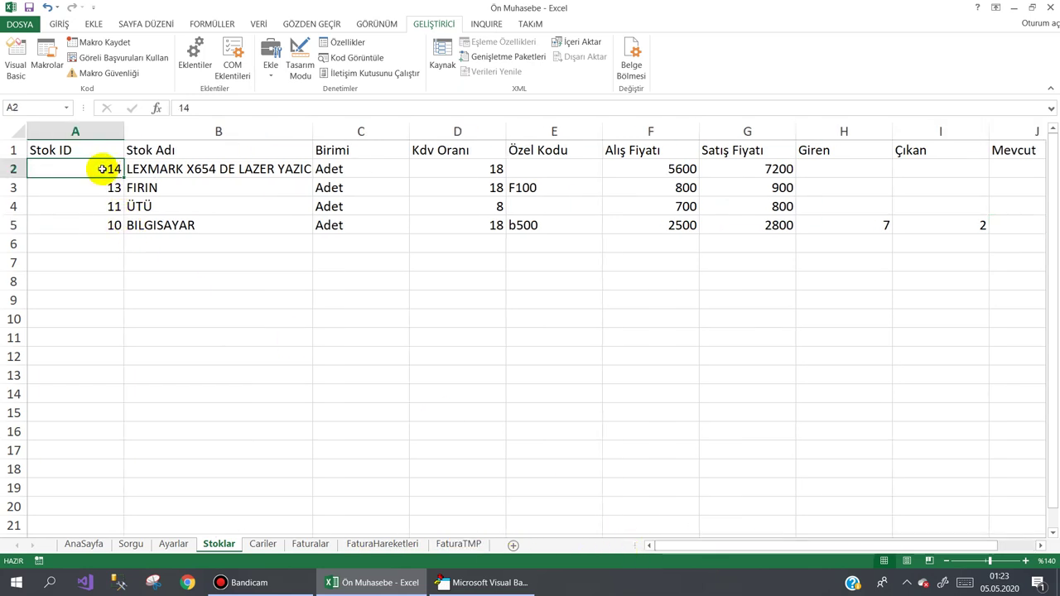
- On the FaturaTMP sheet, select B2:M4 to confirm the invoice rows below the header are empty
click(455, 545)
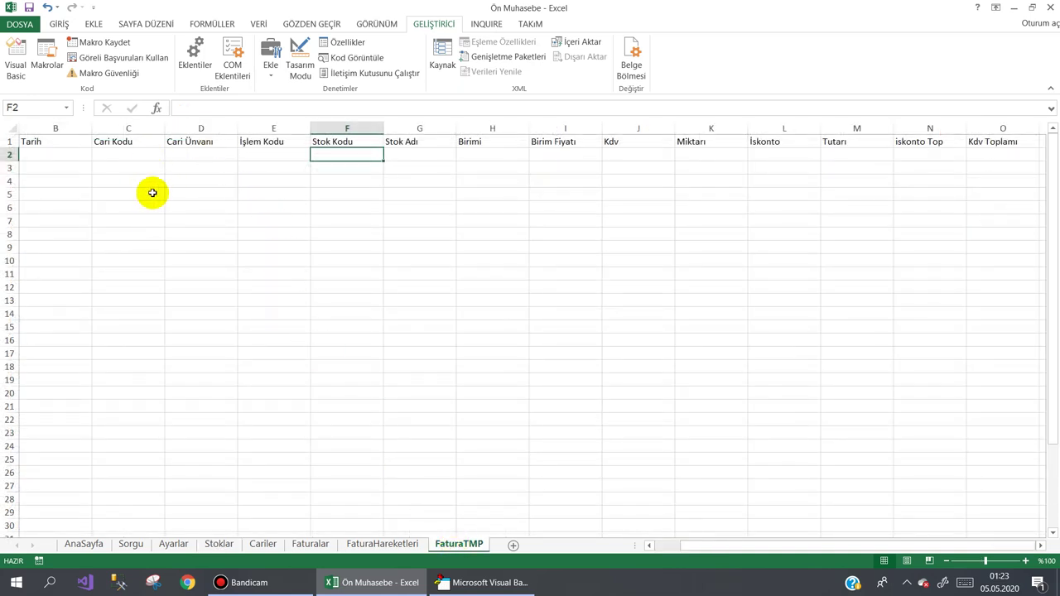
drag(75, 157, 550, 216)
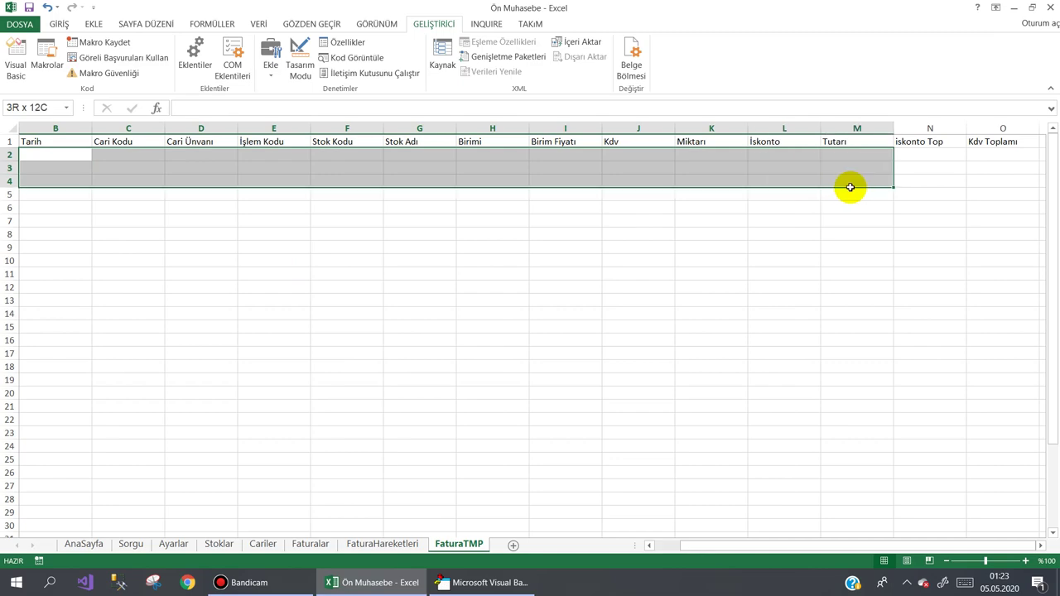
drag(550, 216, 848, 184)
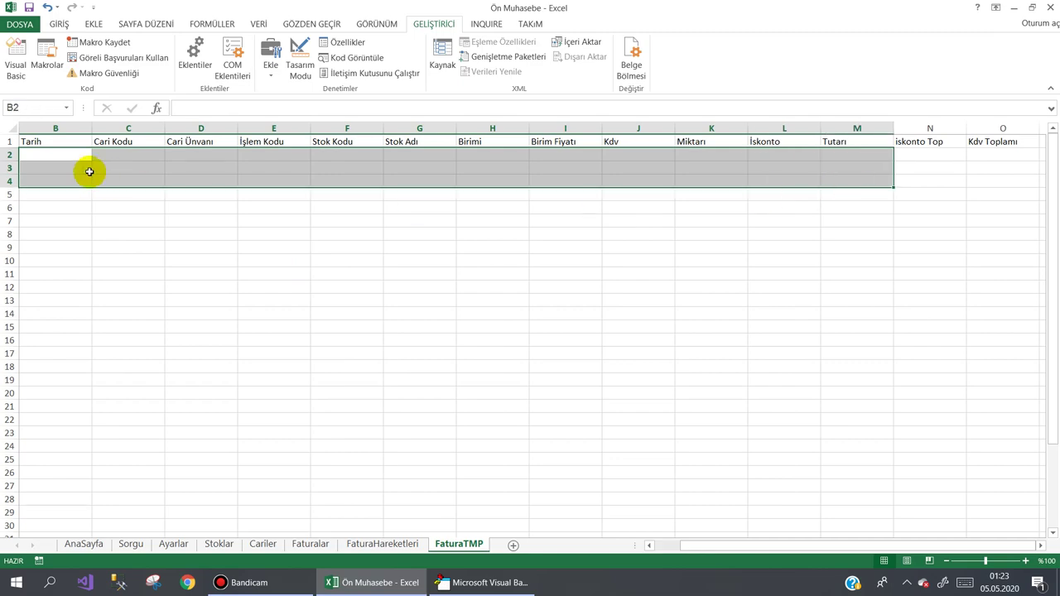
click(451, 582)
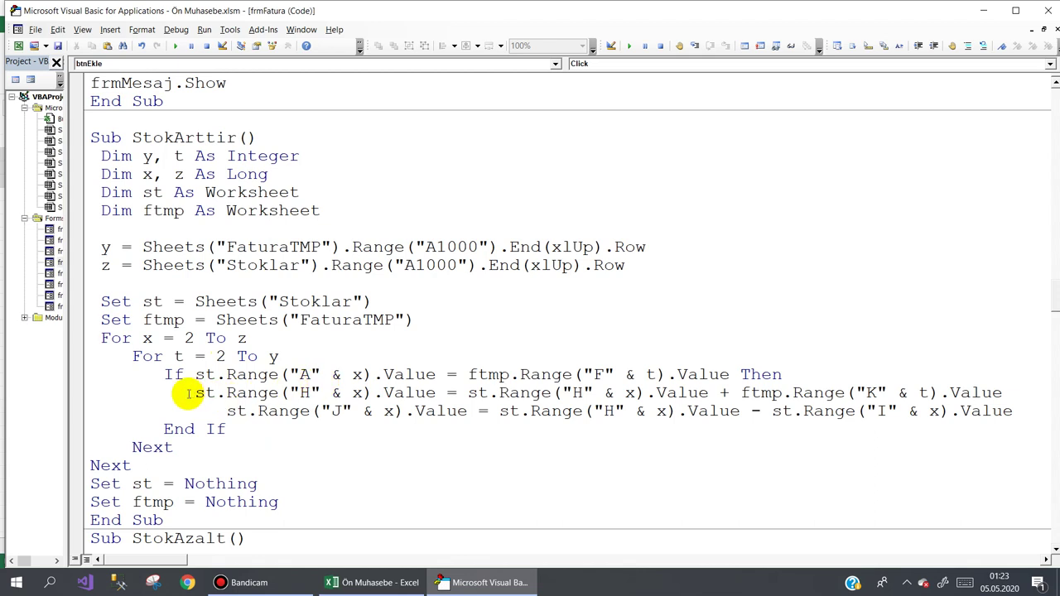
drag(193, 394, 1008, 394)
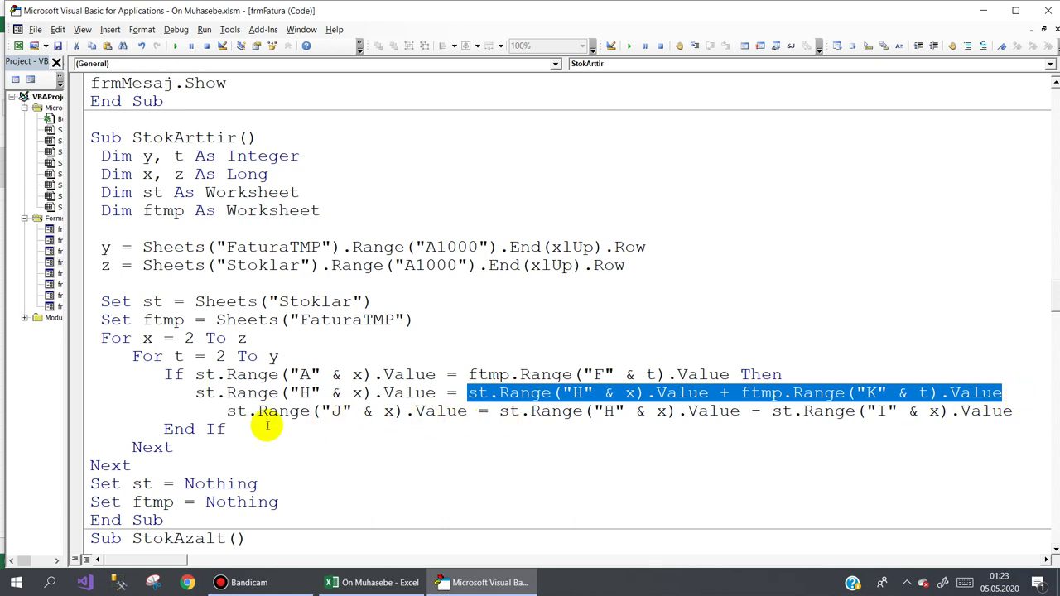
drag(227, 412, 1014, 419)
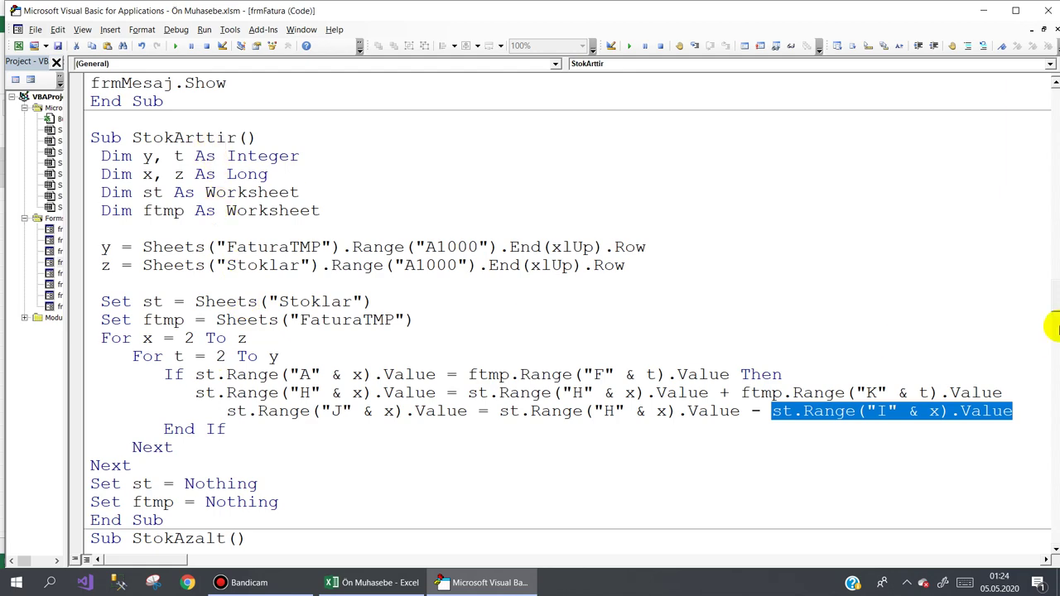
drag(1057, 290, 1056, 327)
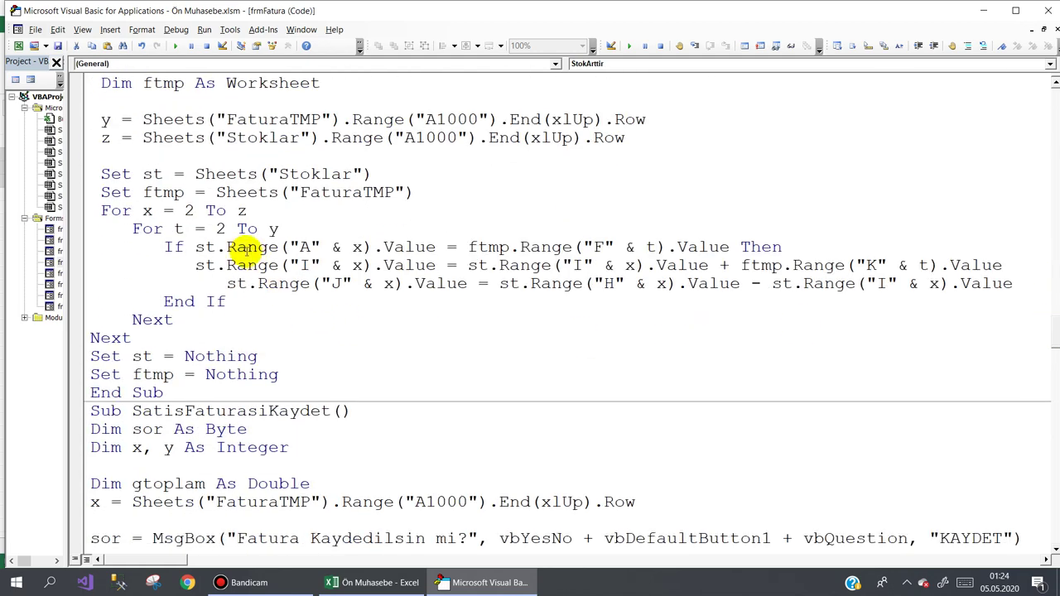
drag(199, 247, 246, 246)
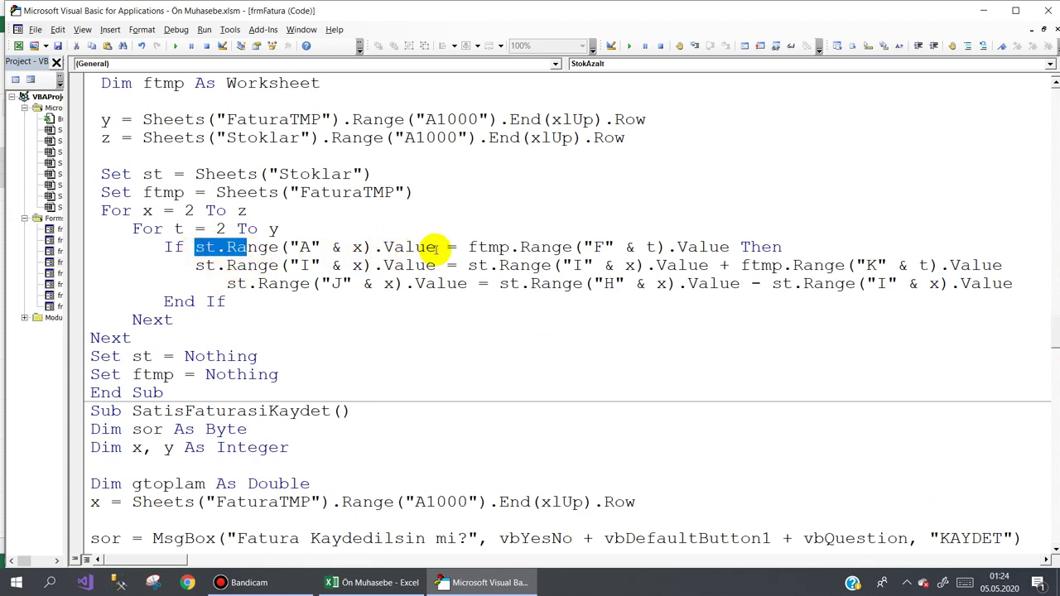
drag(436, 247, 215, 246)
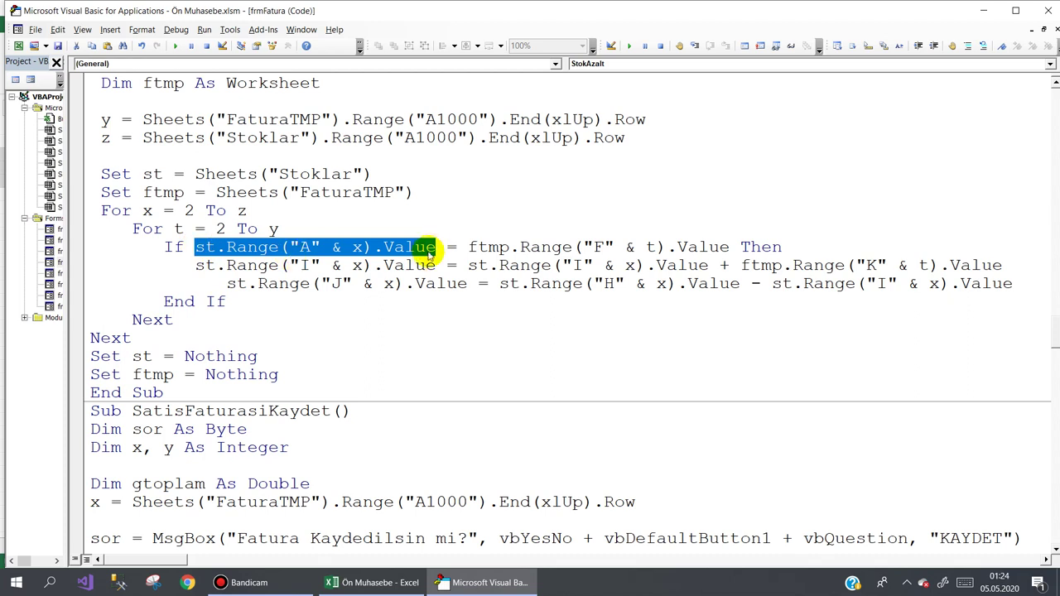
drag(458, 247, 629, 247)
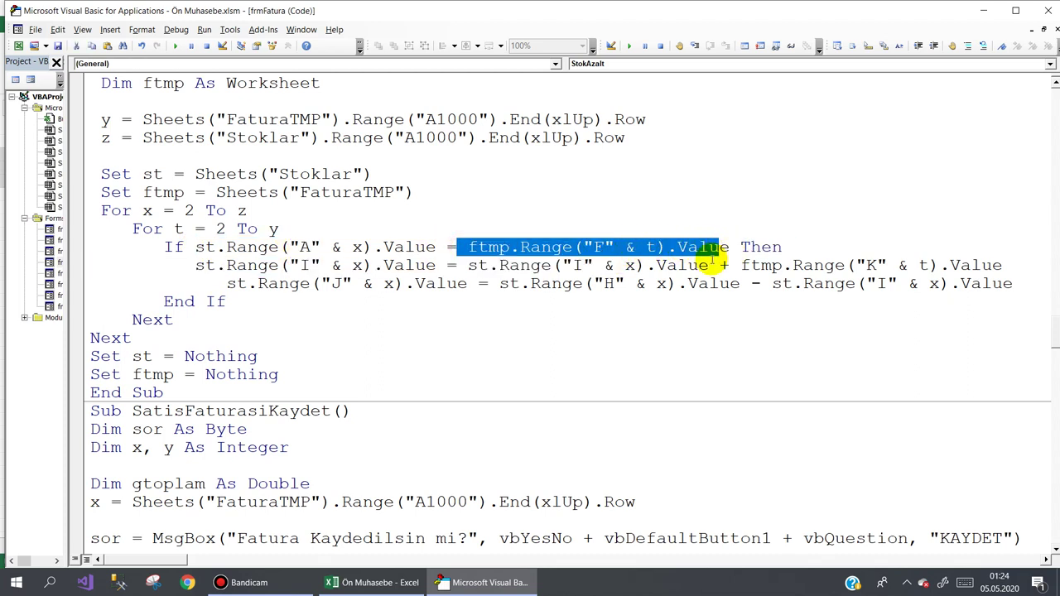
drag(192, 265, 452, 265)
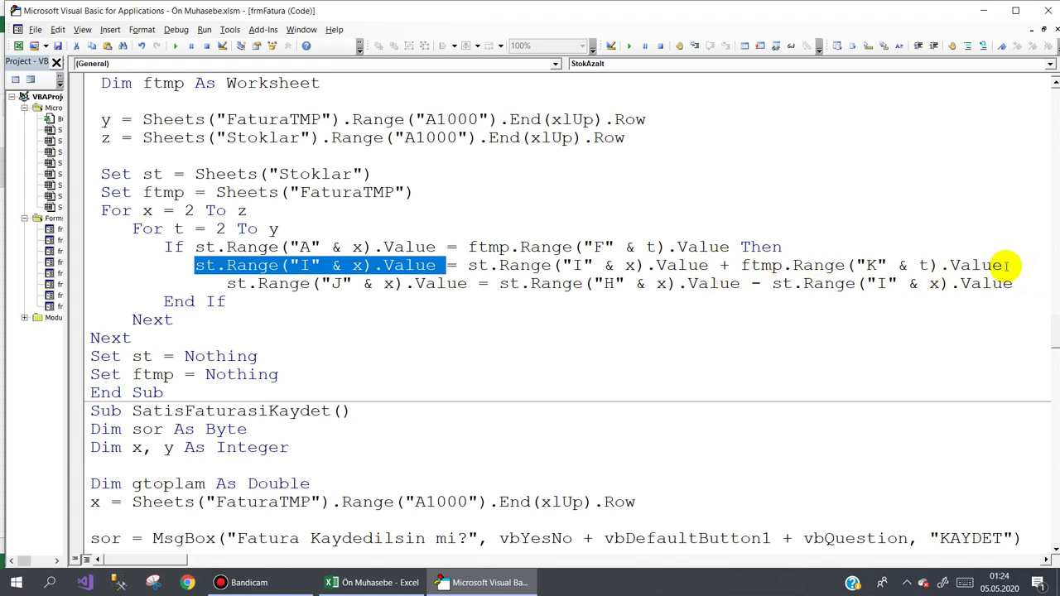
drag(1003, 265, 770, 265)
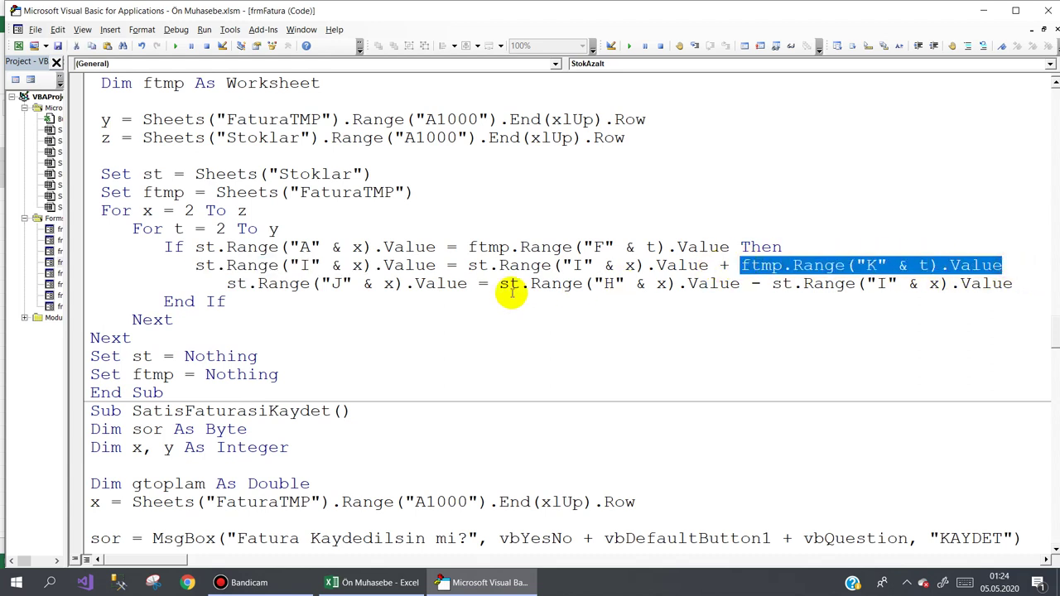
scroll(1056, 336, down, 10)
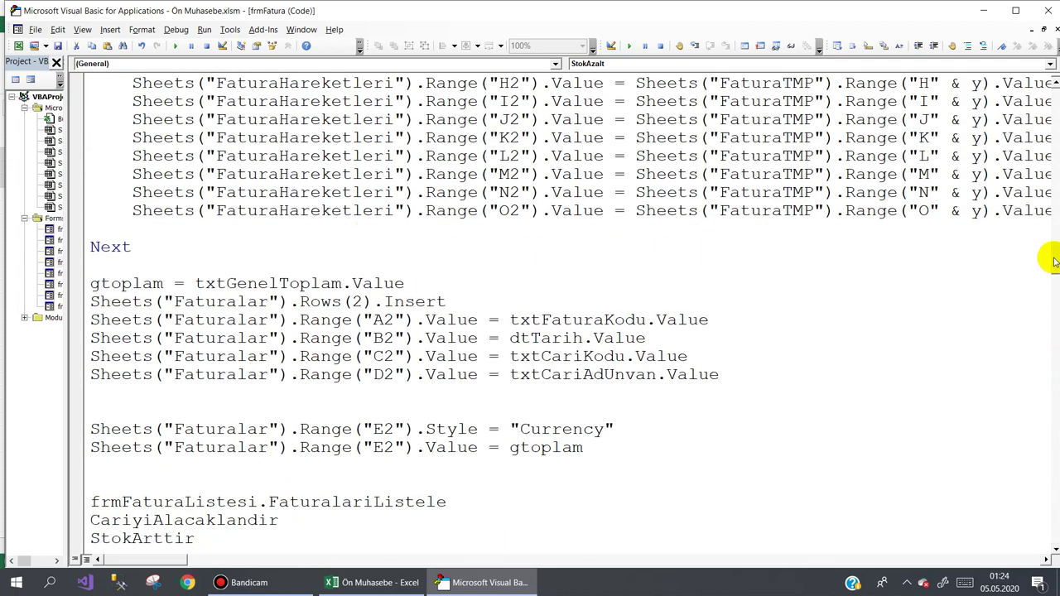
- Launch the Ön Muhasebe program form from the AnaSayfa sheet
click(372, 582)
click(114, 398)
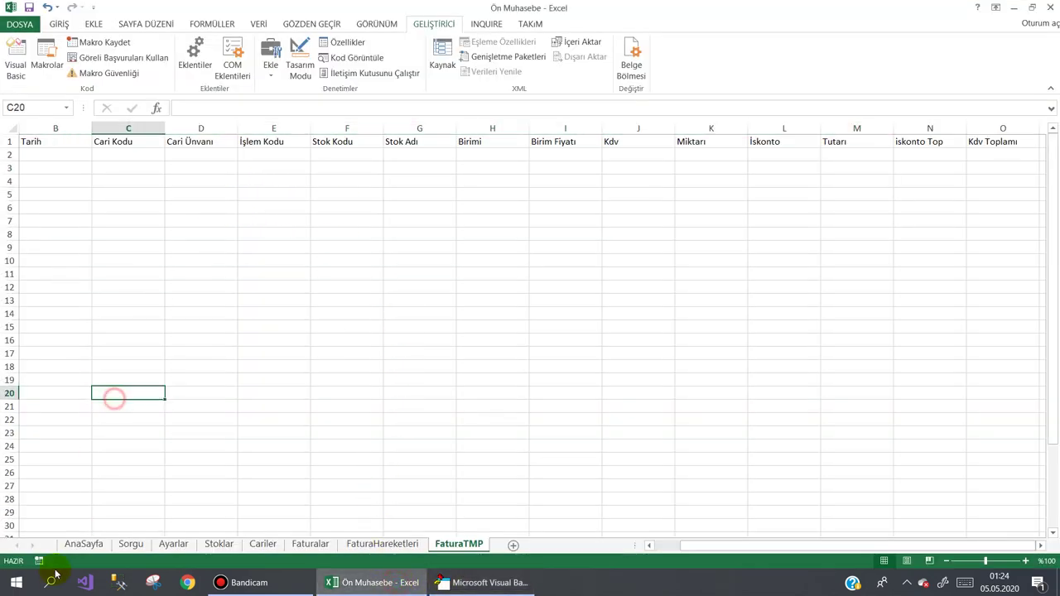
click(68, 547)
click(256, 243)
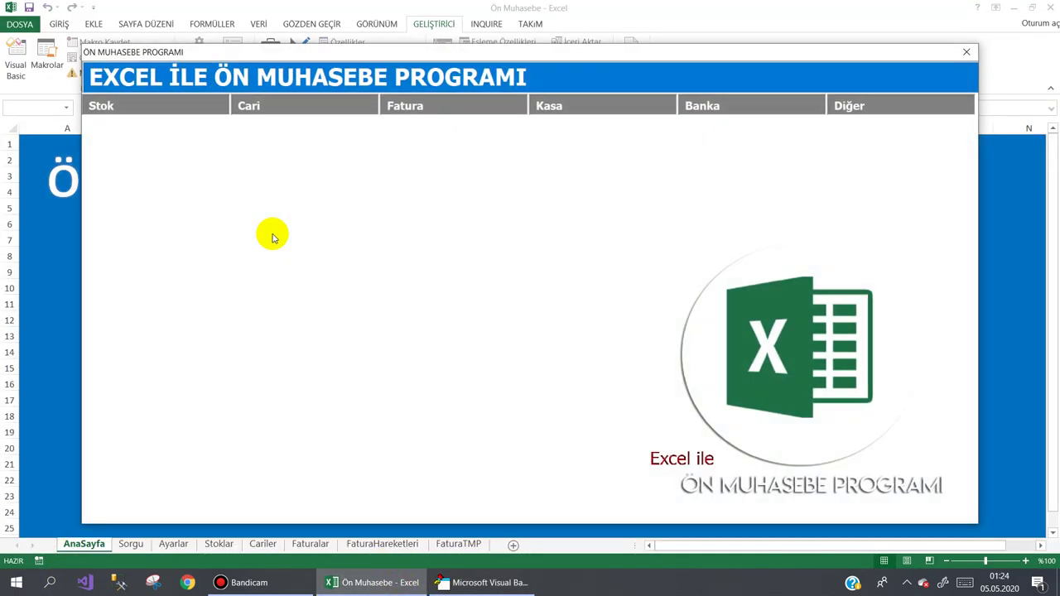
- Open the Stok Listesi to review the stock items, then close it
click(416, 103)
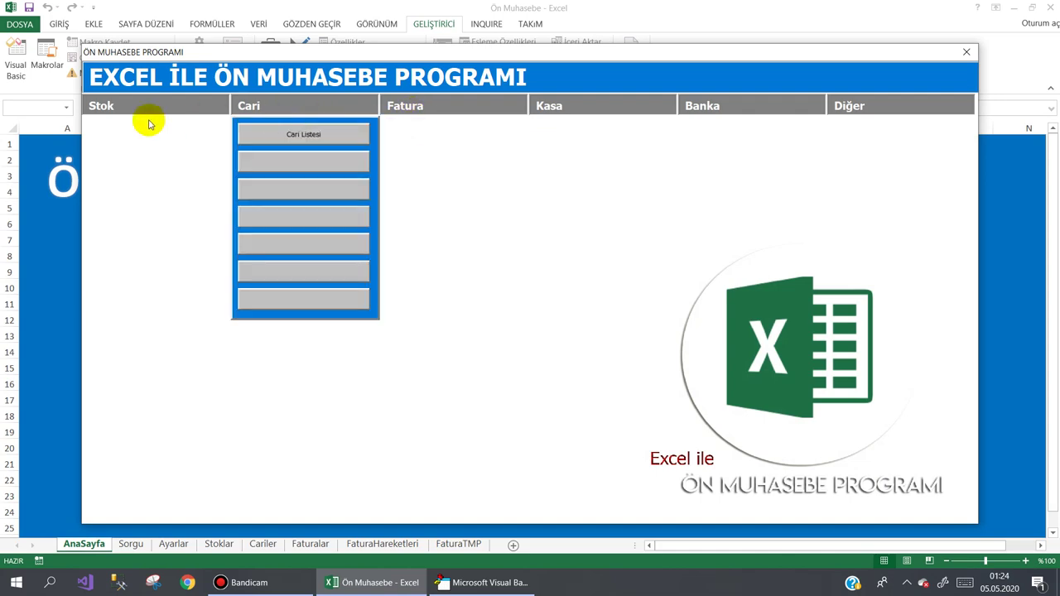
mouse_move(137, 112)
click(106, 134)
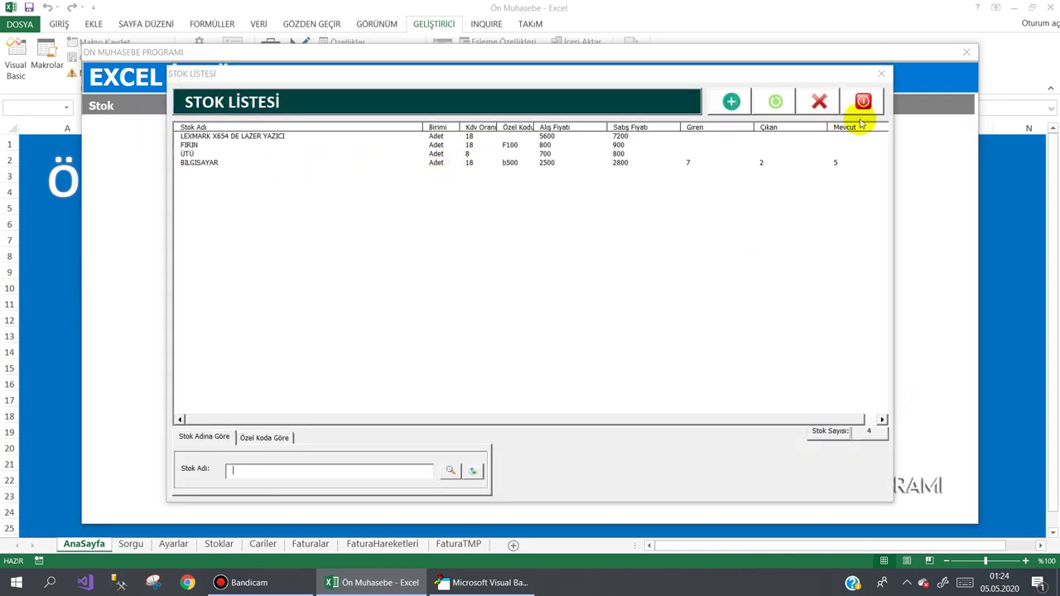
click(863, 101)
- Review the Cari Listesi, opening the second customer's record, then close both
click(277, 114)
click(289, 135)
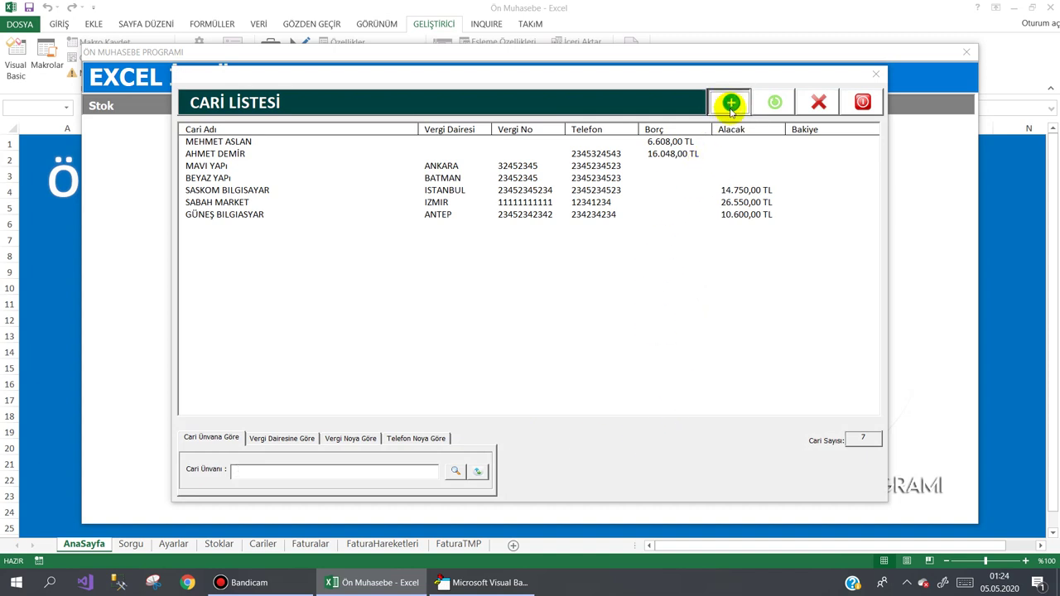
click(592, 154)
click(772, 103)
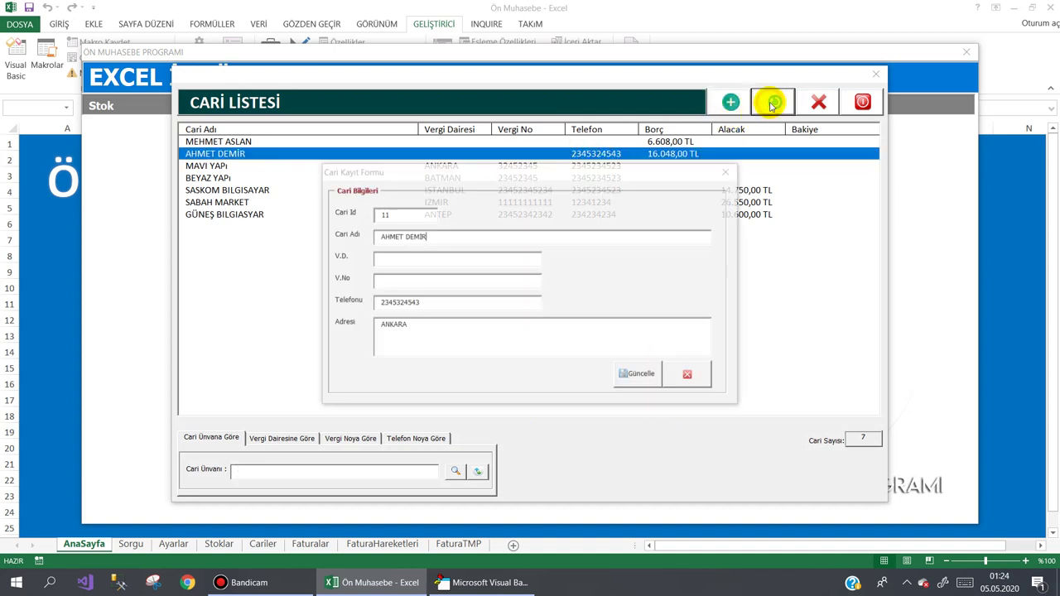
click(687, 374)
click(862, 101)
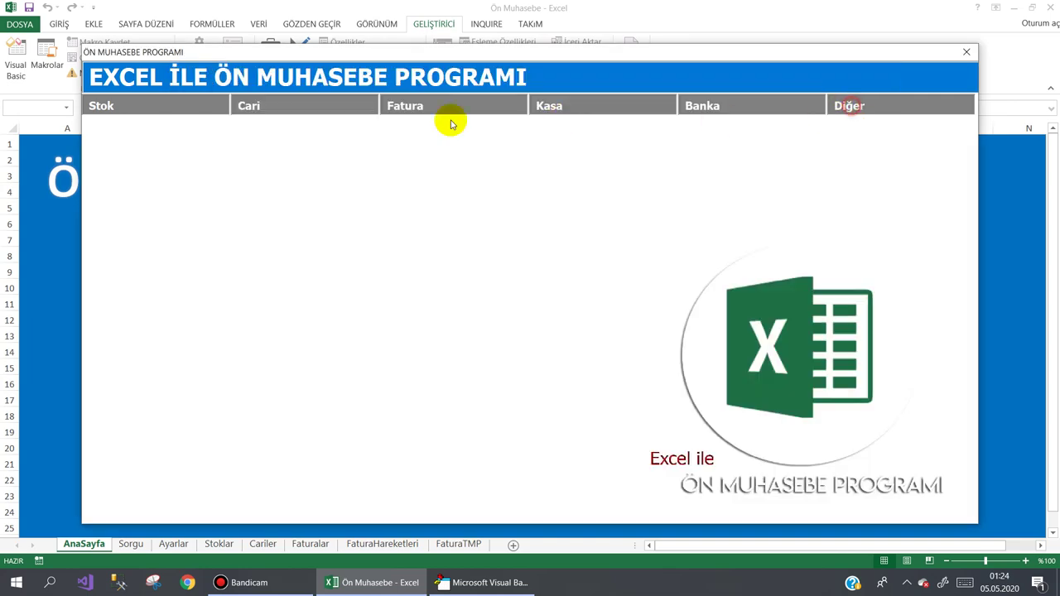
- Review the Fatura Listesi down to the last invoice AF000578, then close it
click(406, 106)
click(414, 133)
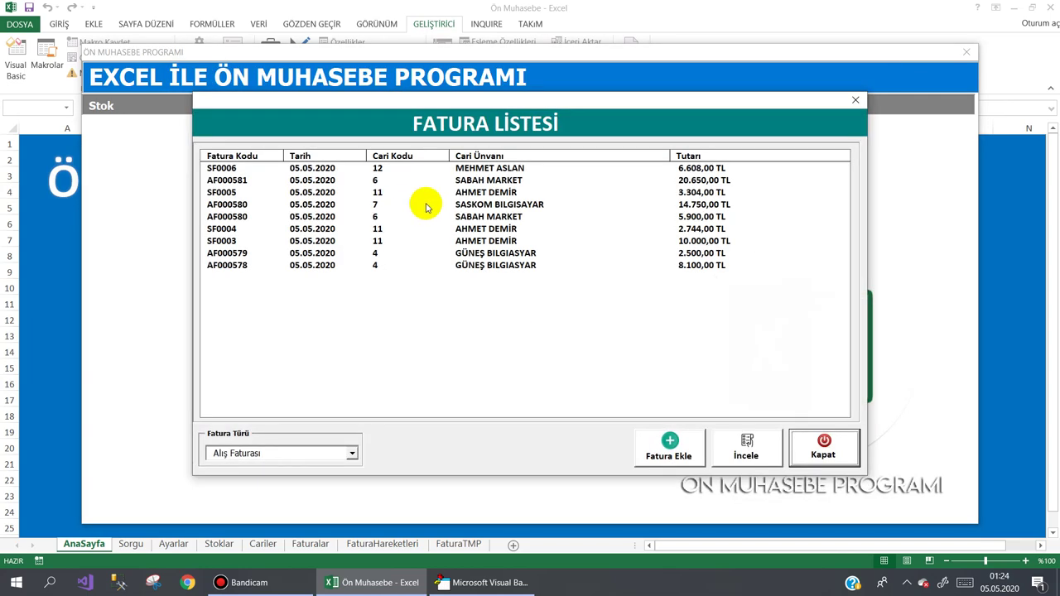
click(434, 241)
click(437, 265)
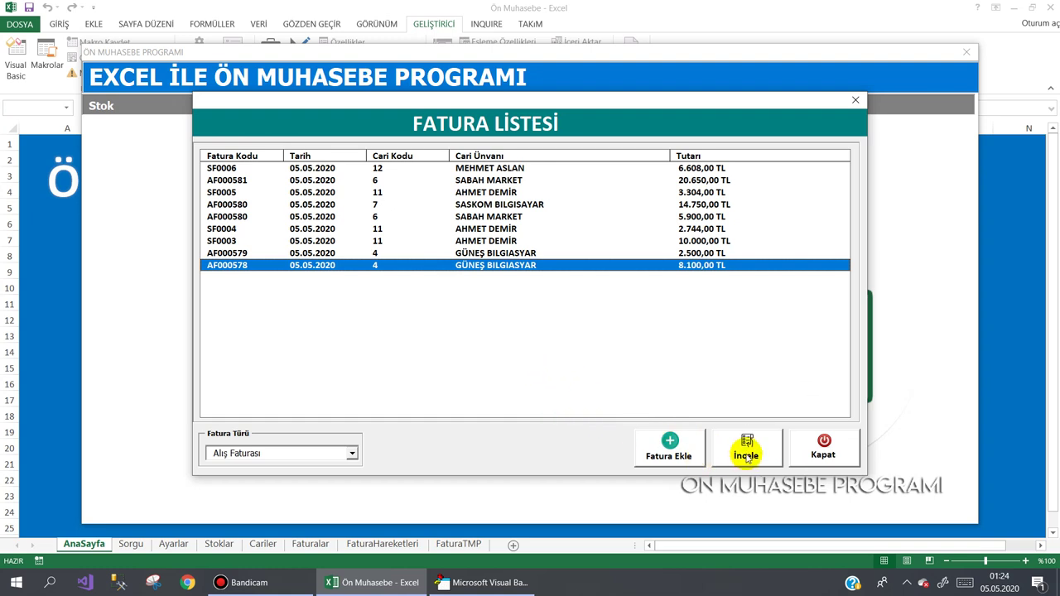
click(815, 455)
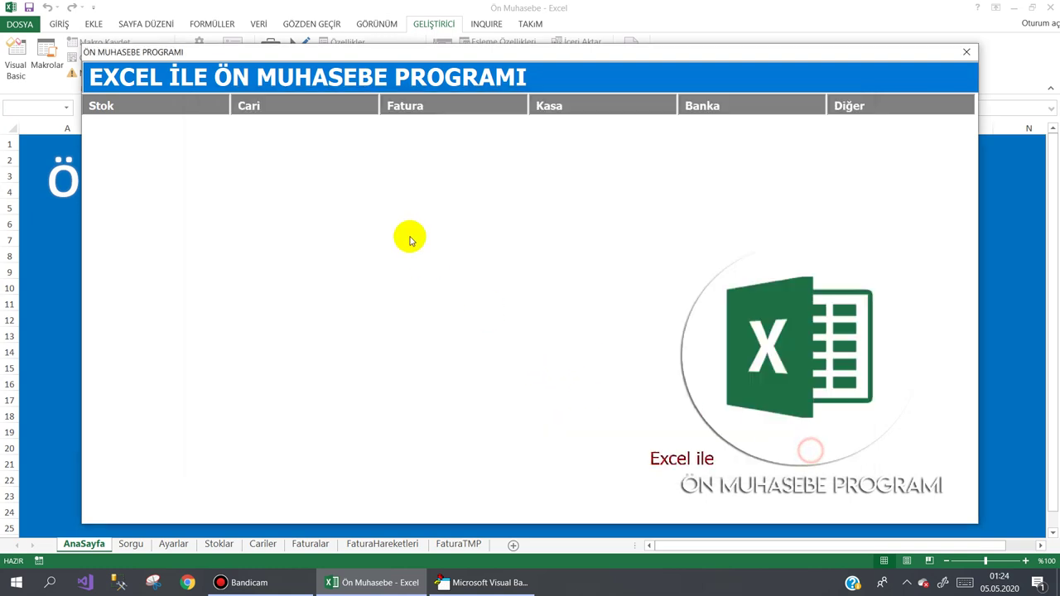
- Close the Ön Muhasebe program via Diğer > Kapat
mouse_move(265, 115)
mouse_move(884, 99)
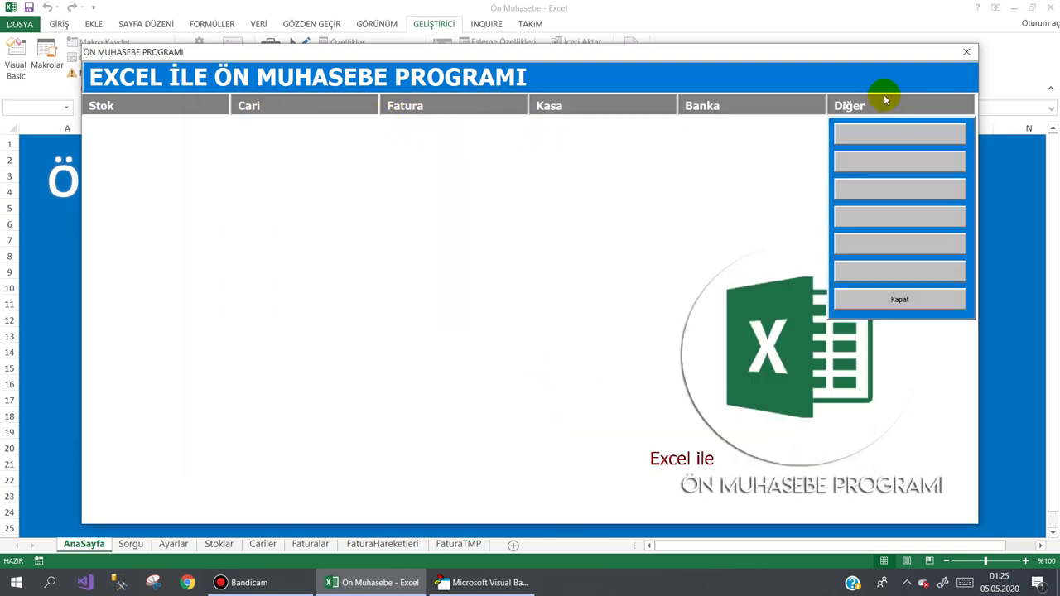
click(889, 302)
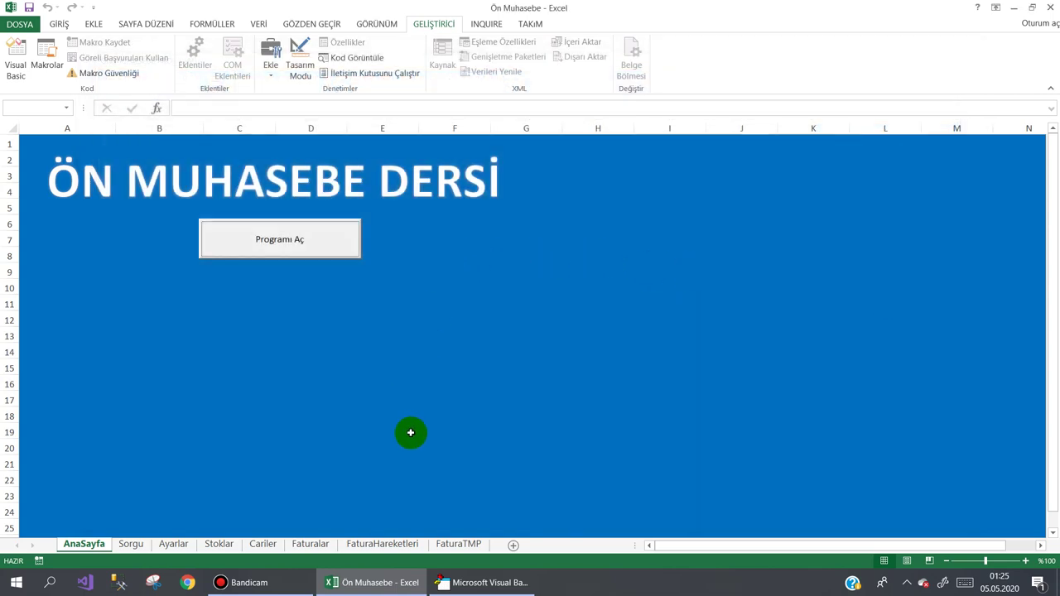
click(250, 586)
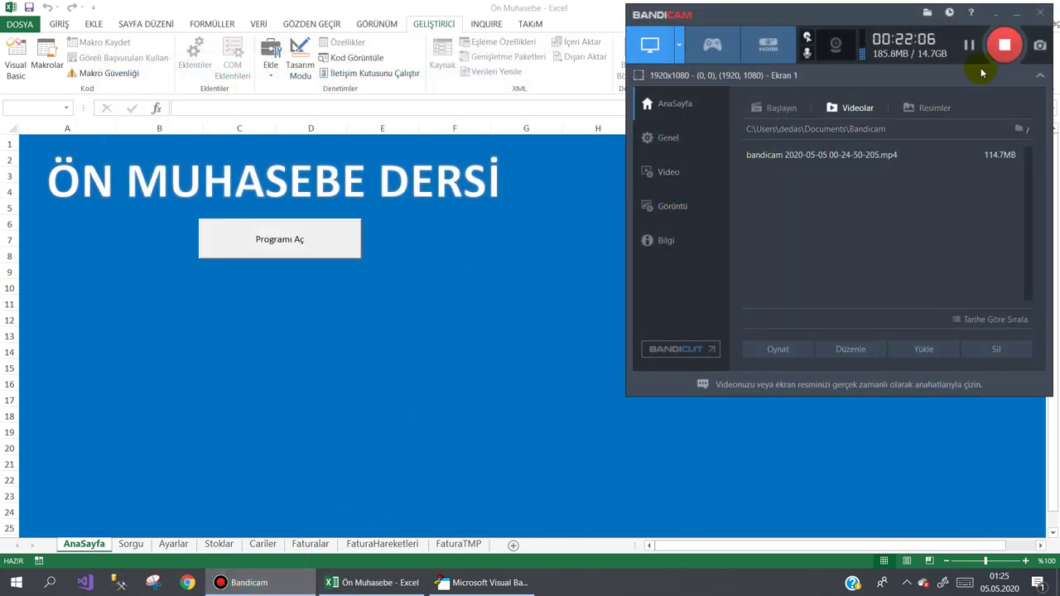